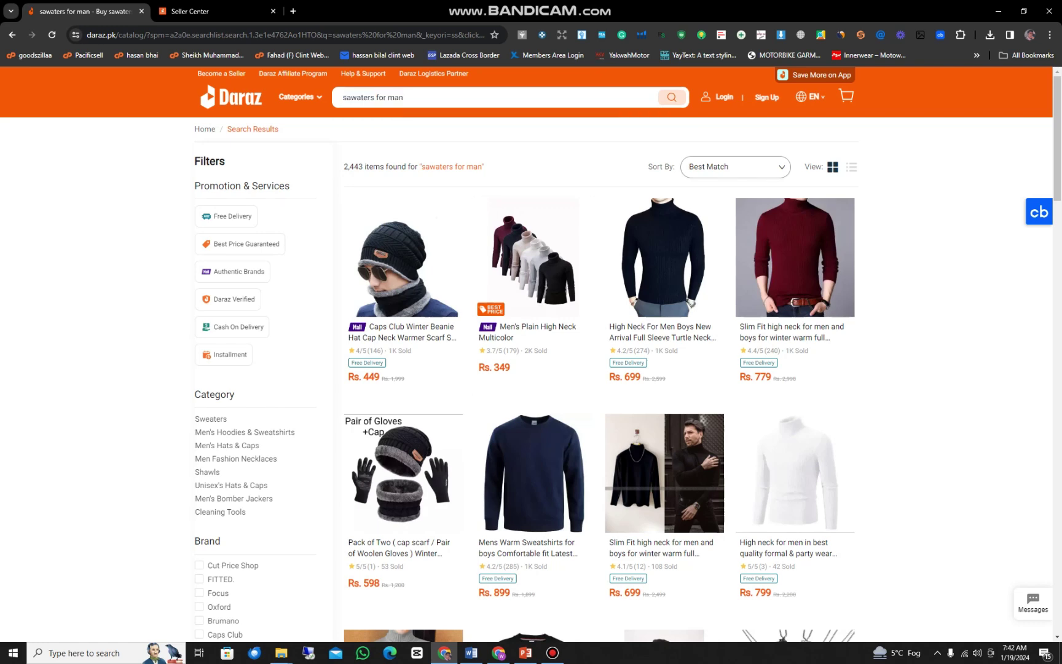
Open the plain multicolor, full-sleeve turtle neck and Slim Fit high neck listings, priced Rs. 349, 699 and 779, in new browser tabs.
{"action": "right_click", "coordinate": [481, 263]}
{"action": "left_click", "coordinate": [553, 271]}
{"action": "right_click", "coordinate": [621, 267]}
{"action": "left_click", "coordinate": [645, 278]}
{"action": "right_click", "coordinate": [759, 268]}
{"action": "left_click", "coordinate": [784, 277]}
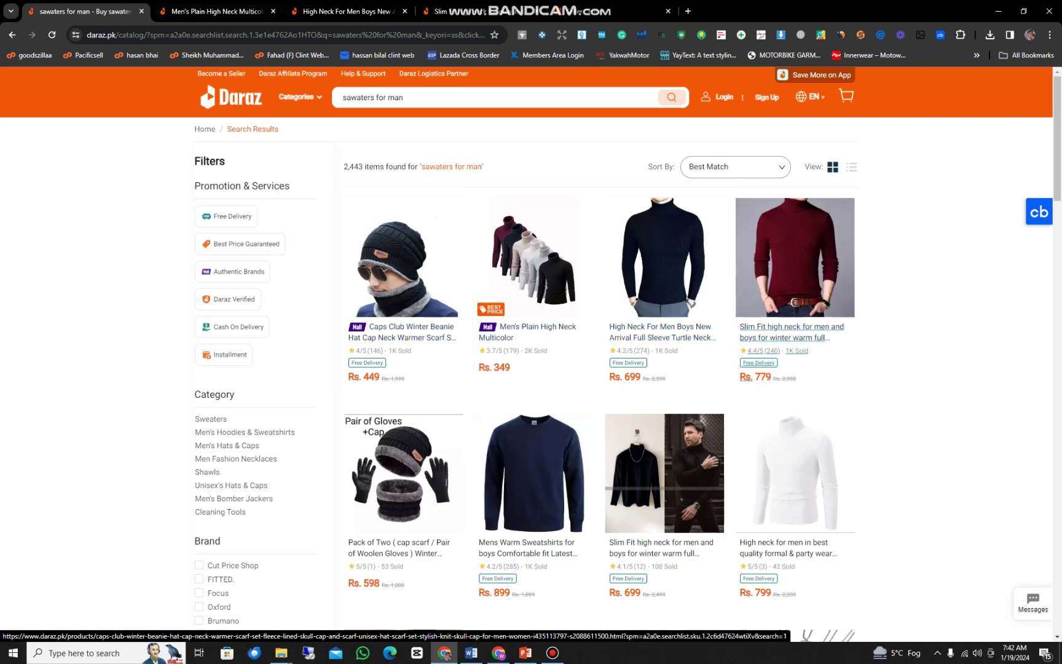
Replace the store search with the suggested query "high neck for men".
{"action": "left_click", "coordinate": [424, 97]}
{"action": "key", "text": "ctrl+a"}
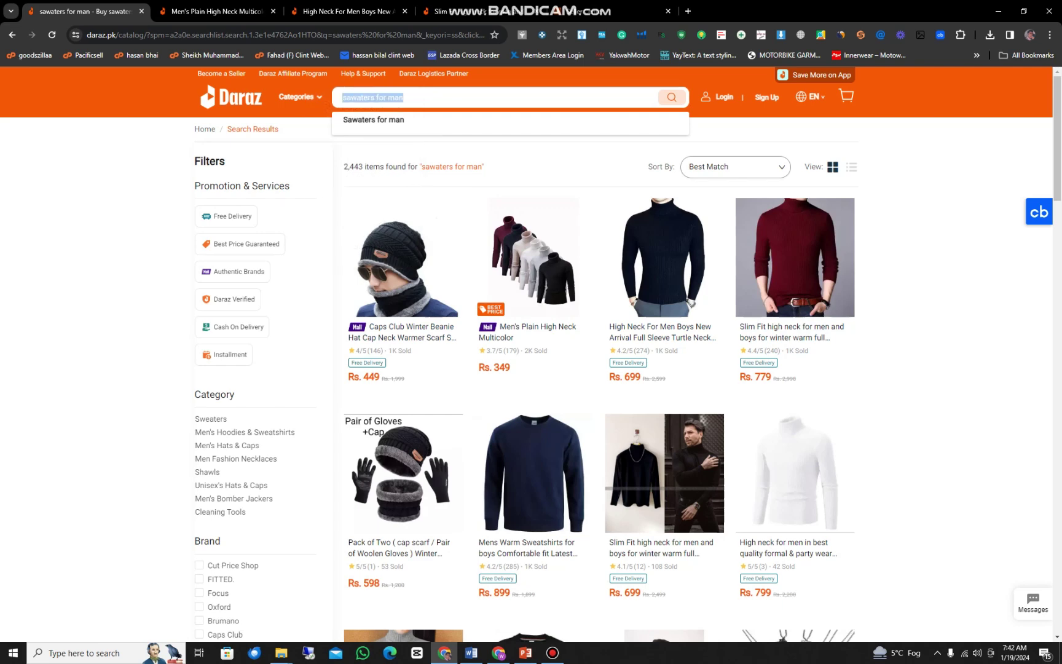
{"action": "type", "text": "high"}
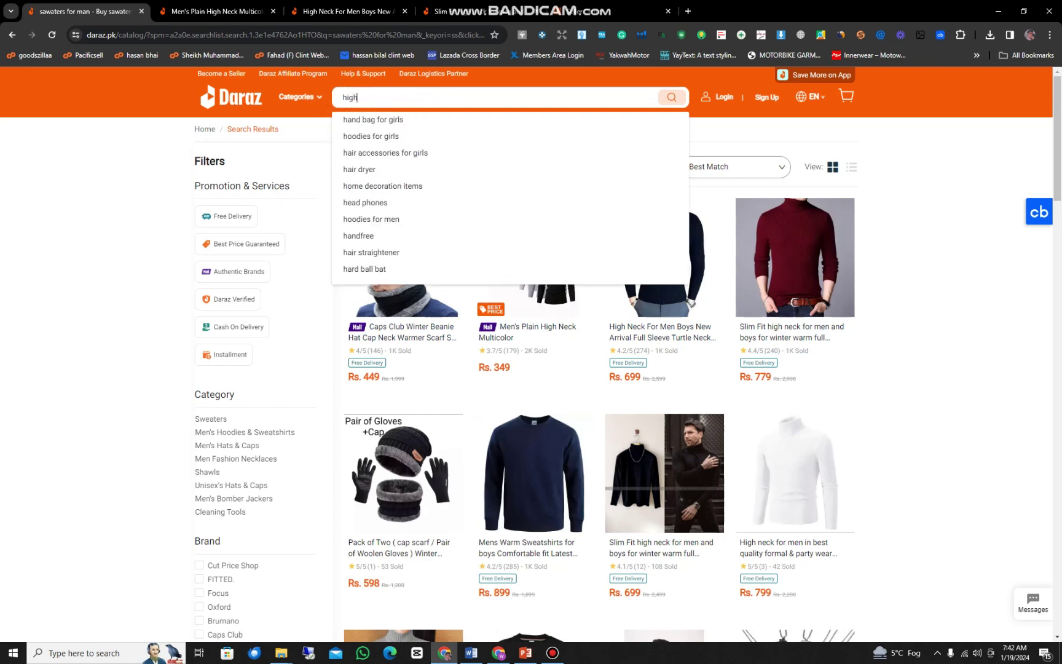
{"action": "type", "text": " ne"}
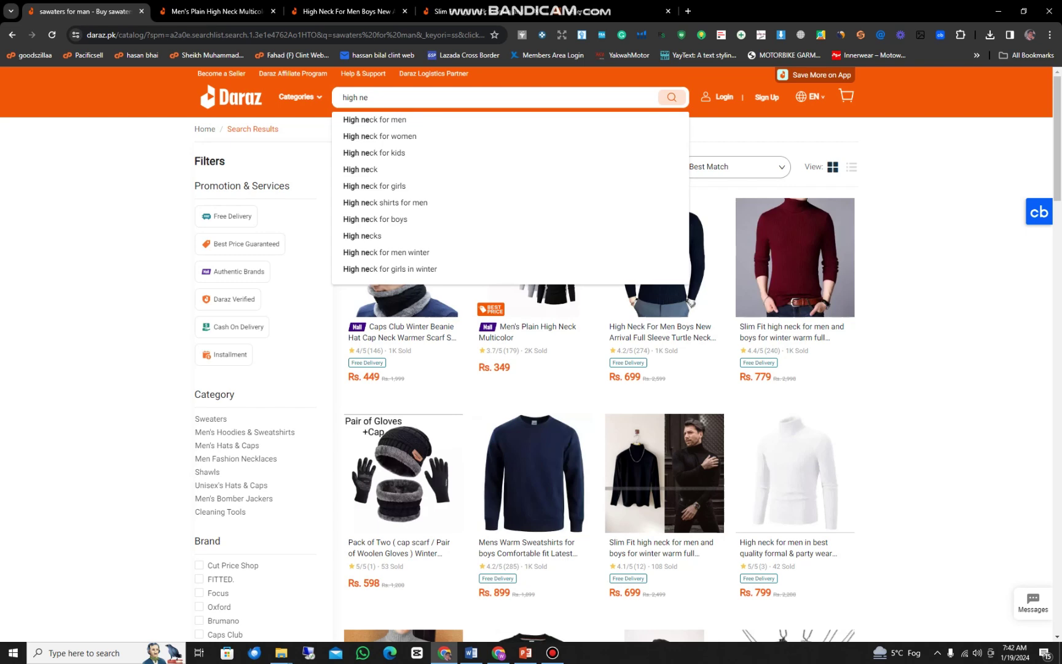
{"action": "left_click", "coordinate": [403, 120]}
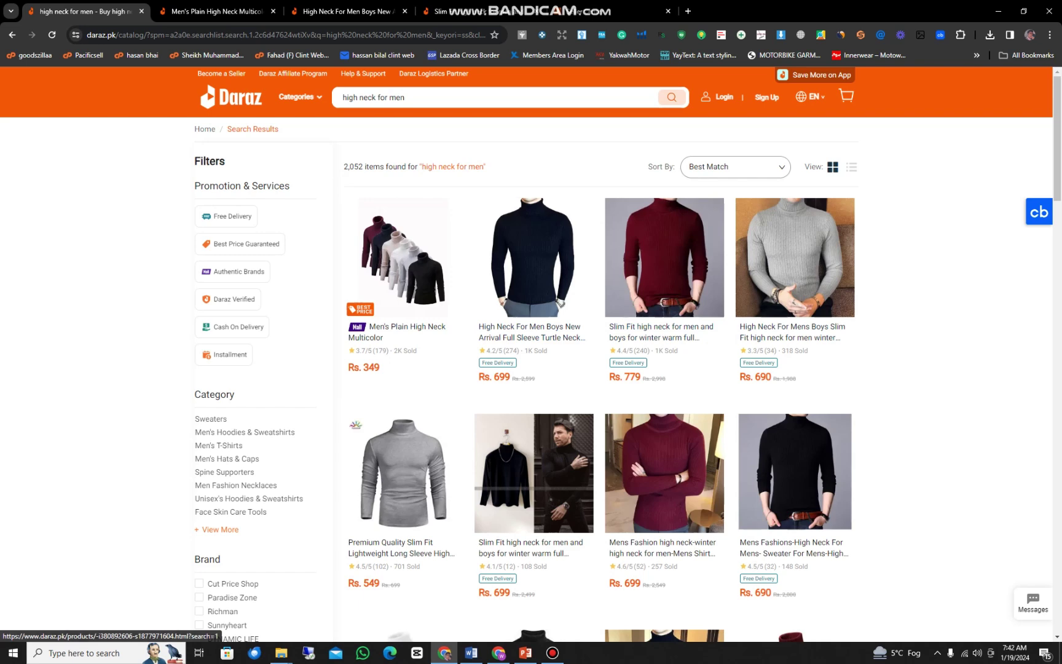
Copy the two-column highlight bullets from the product details of the Men's Plain High Neck Multicolor listing.
{"action": "left_click", "coordinate": [347, 12]}
{"action": "left_click", "coordinate": [216, 11]}
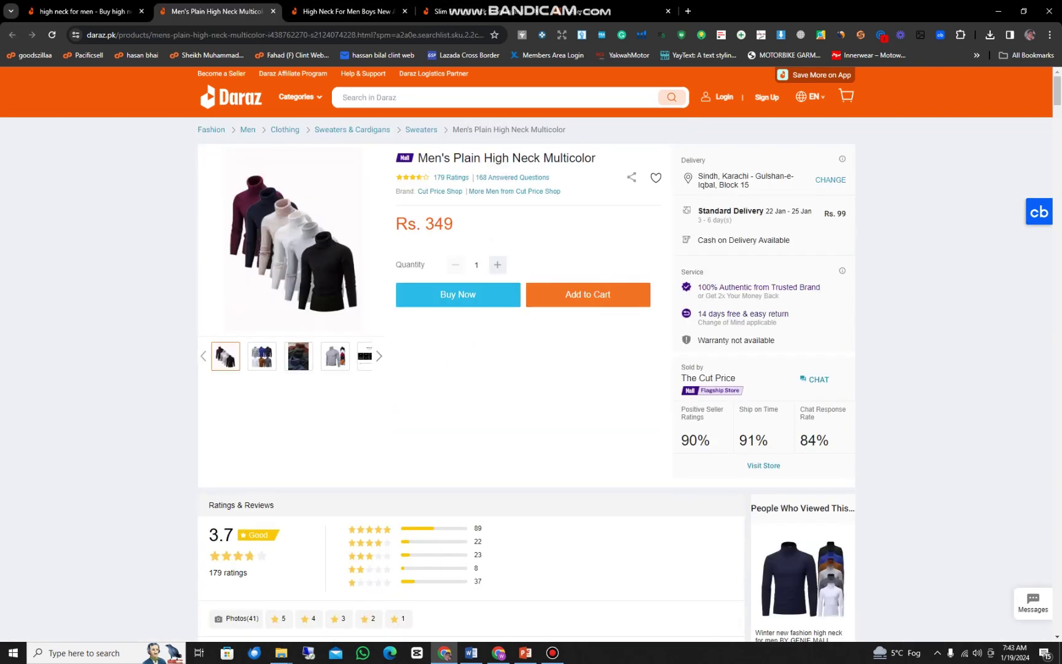
{"action": "left_click_drag", "start_coordinate": [595, 158], "coordinate": [444, 158]}
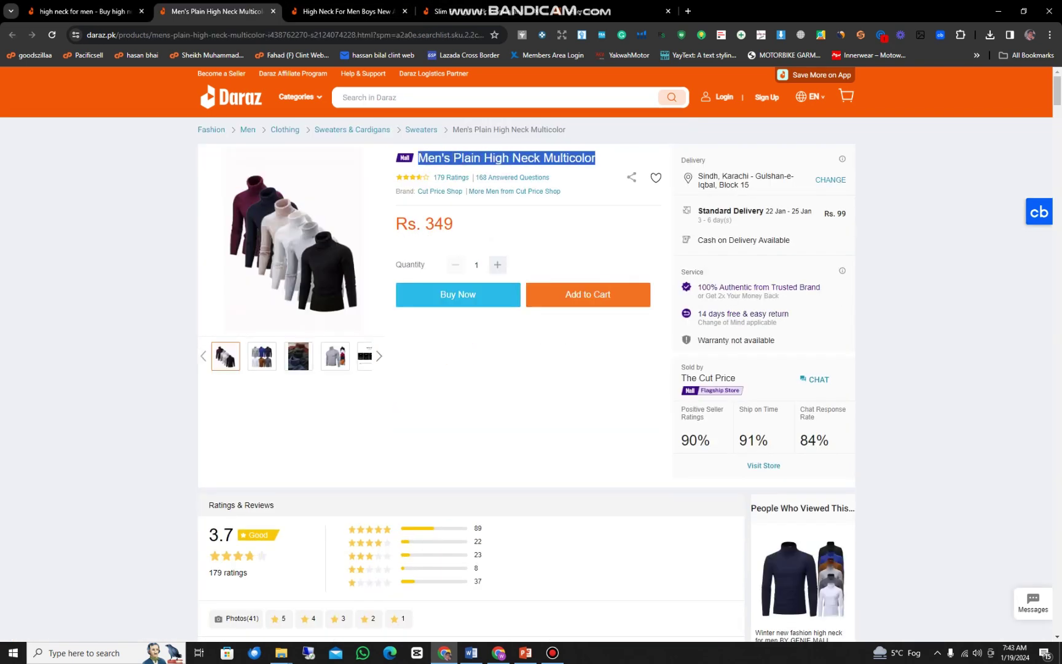
{"action": "scroll", "coordinate": [471, 375], "scroll_direction": "down", "scroll_amount": 12}
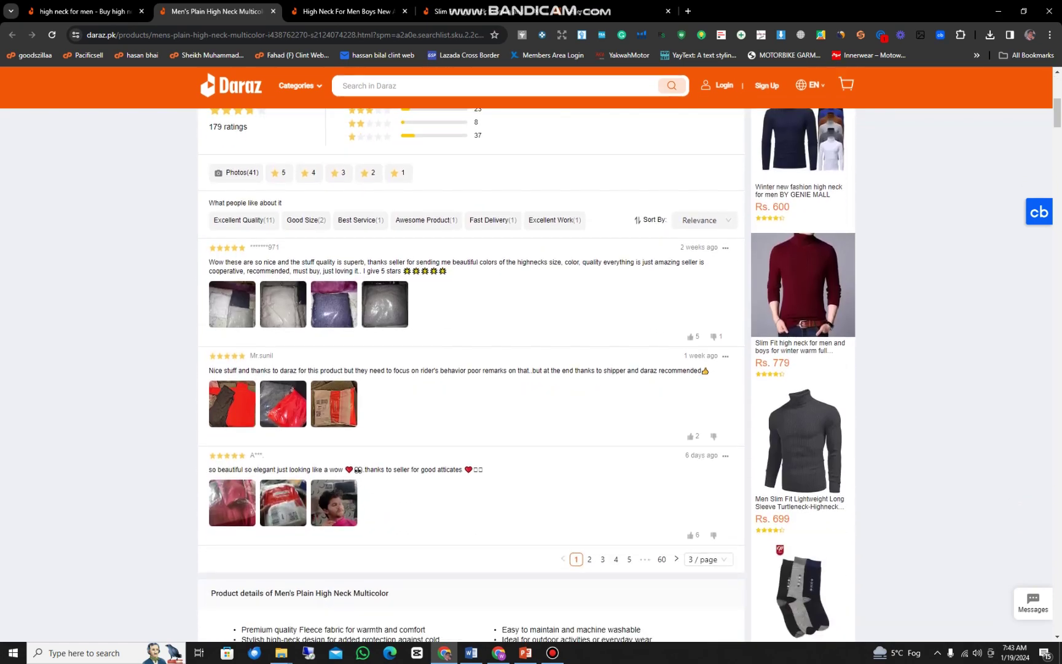
{"action": "scroll", "coordinate": [471, 374], "scroll_direction": "down", "scroll_amount": 4}
{"action": "scroll", "coordinate": [471, 375], "scroll_direction": "up", "scroll_amount": 1}
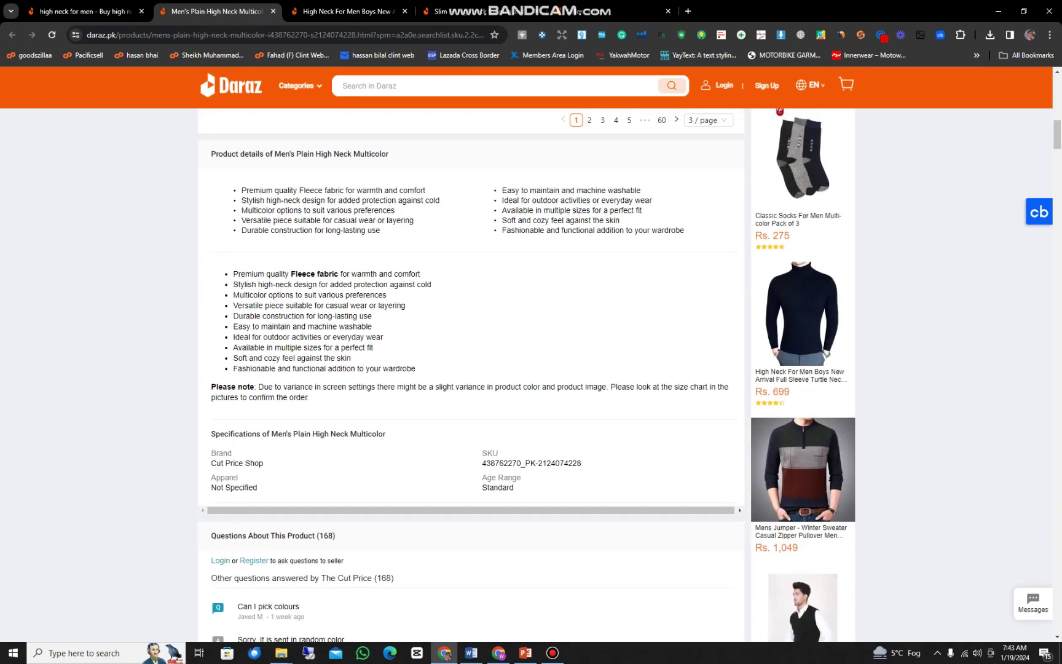
{"action": "left_click_drag", "start_coordinate": [243, 191], "coordinate": [684, 230]}
{"action": "key", "text": "ctrl+c"}
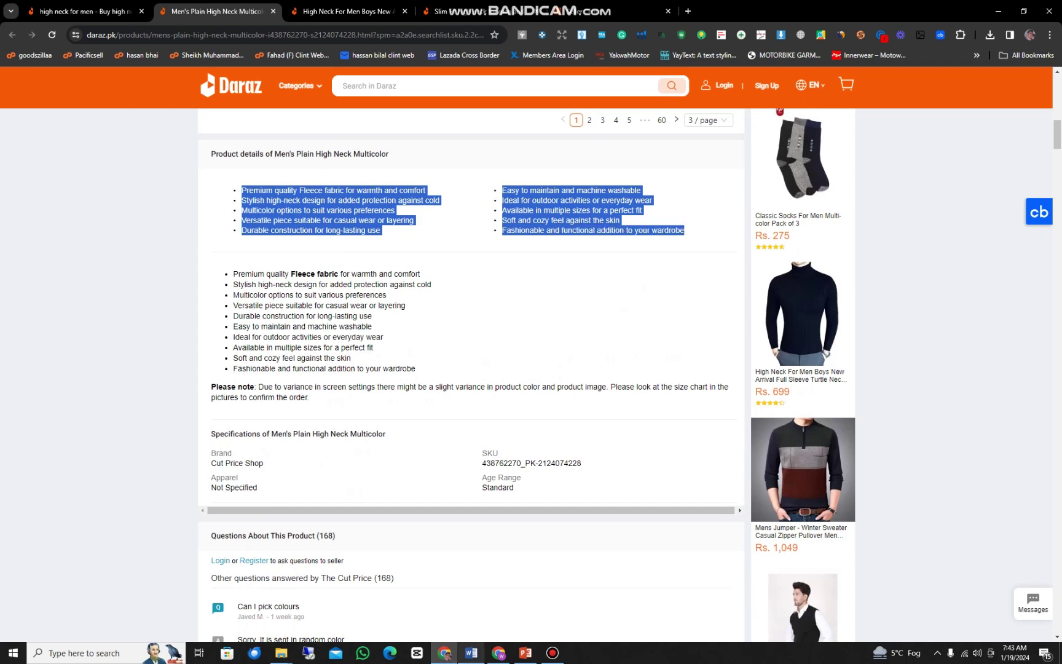
Switch to Word and paste the copied highlight bullets on the second page after several blank lines.
{"action": "left_click", "coordinate": [471, 652]}
{"action": "key", "text": "Return"}
{"action": "key", "text": "Return"}
{"action": "key", "text": "Return"}
{"action": "key", "text": "Return"}
{"action": "key", "text": "Return"}
{"action": "key", "text": "Return"}
{"action": "key", "text": "Return"}
{"action": "key", "text": "Return"}
{"action": "key", "text": "ctrl+v"}
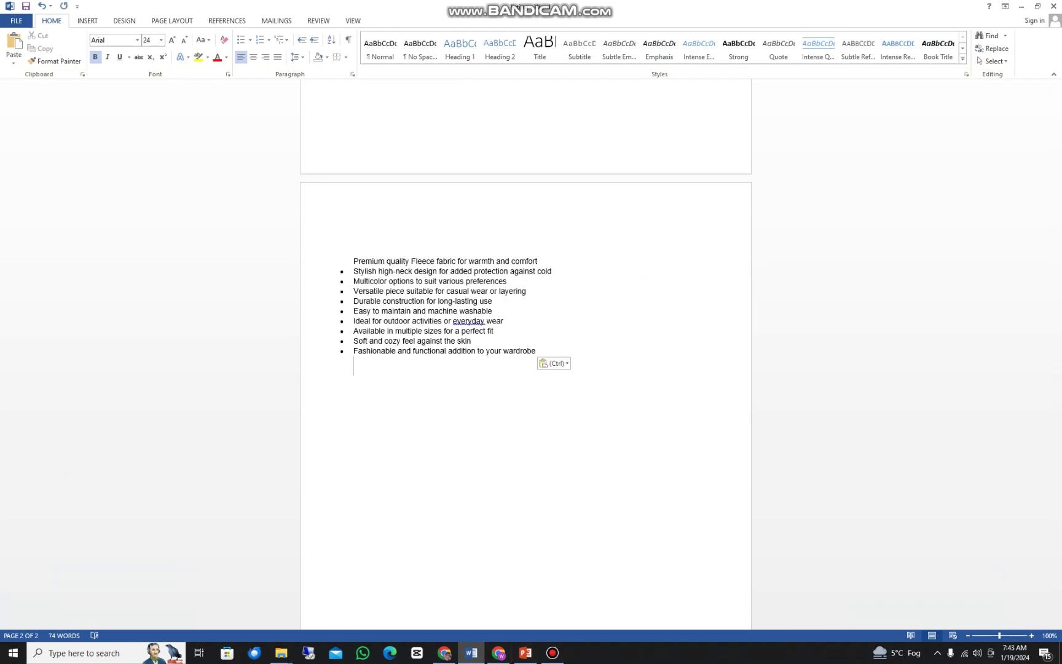
Copy the listing's full description, including the "Please note" paragraph, from Chrome and paste it below the bullets in Word.
{"action": "left_click", "coordinate": [444, 653]}
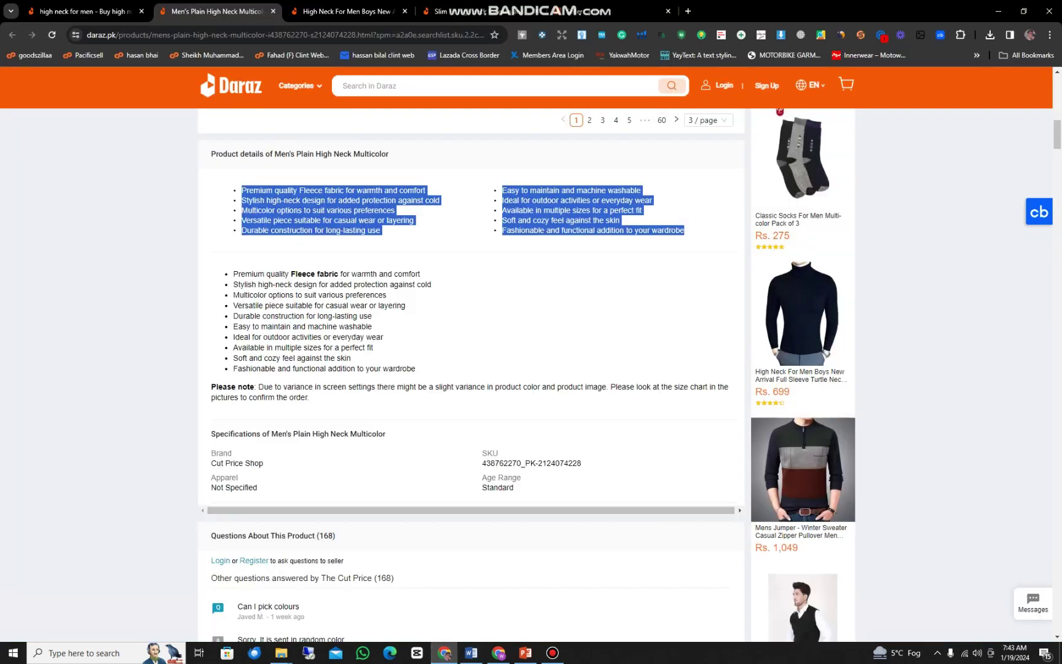
{"action": "left_click_drag", "start_coordinate": [234, 273], "coordinate": [309, 398]}
{"action": "key", "text": "ctrl+c"}
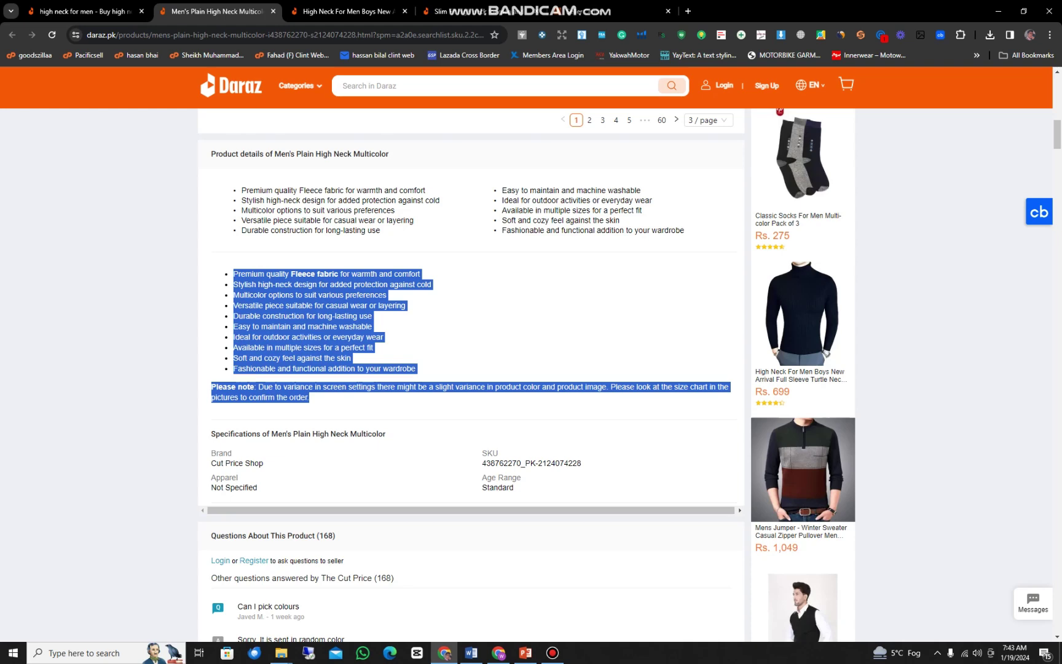
{"action": "left_click", "coordinate": [472, 652]}
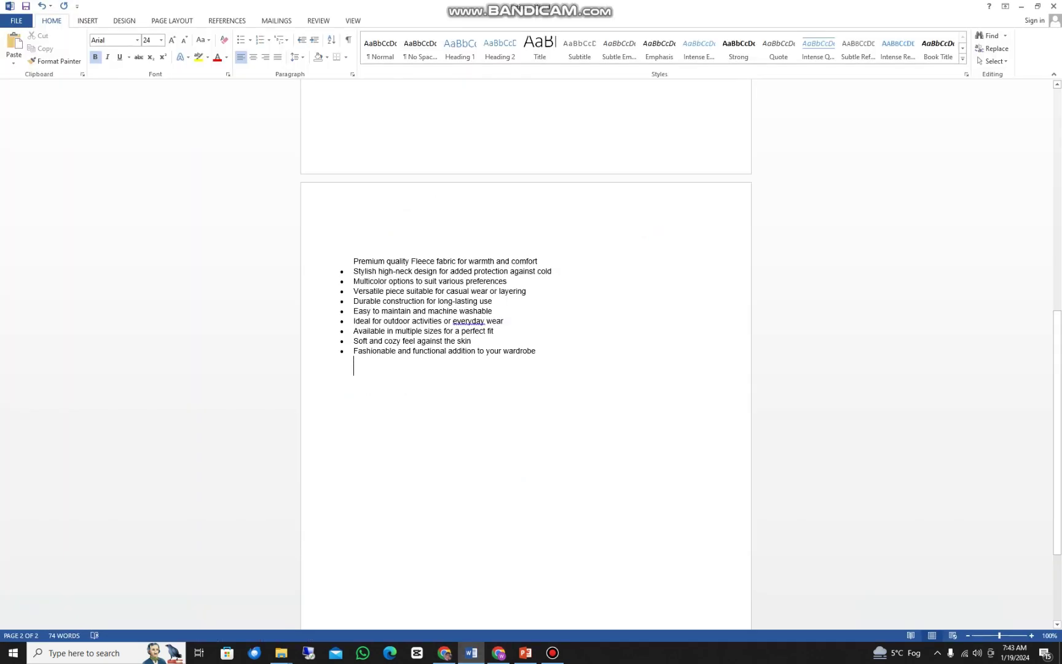
{"action": "key", "text": "ctrl+v"}
{"action": "left_click", "coordinate": [537, 351]}
{"action": "key", "text": "Return"}
{"action": "key", "text": "Return"}
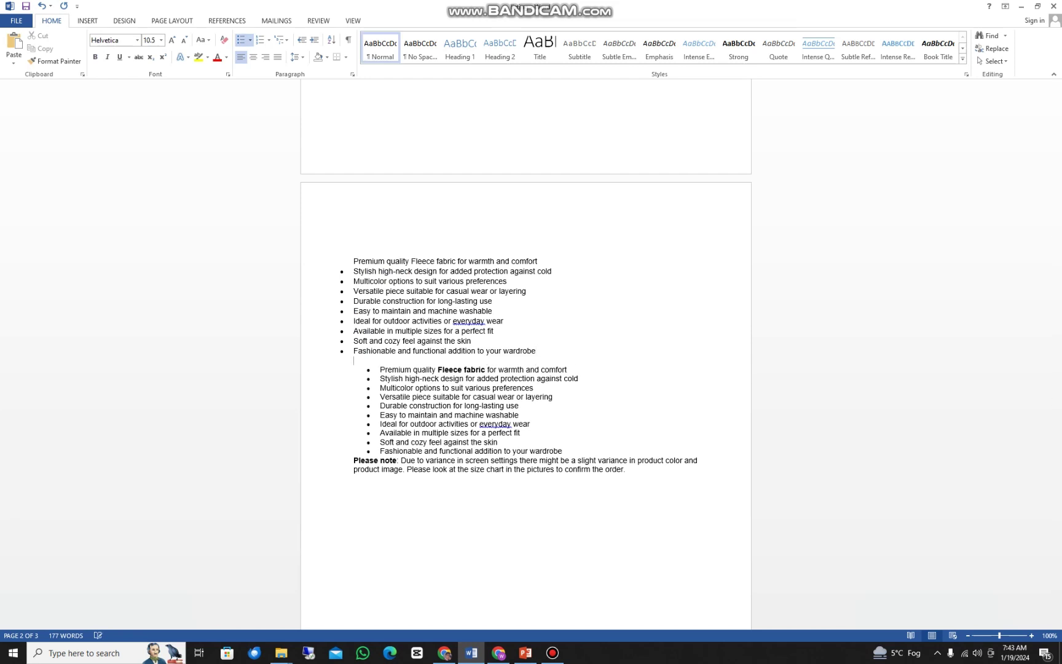
{"action": "scroll", "coordinate": [526, 353], "scroll_direction": "down", "scroll_amount": 2}
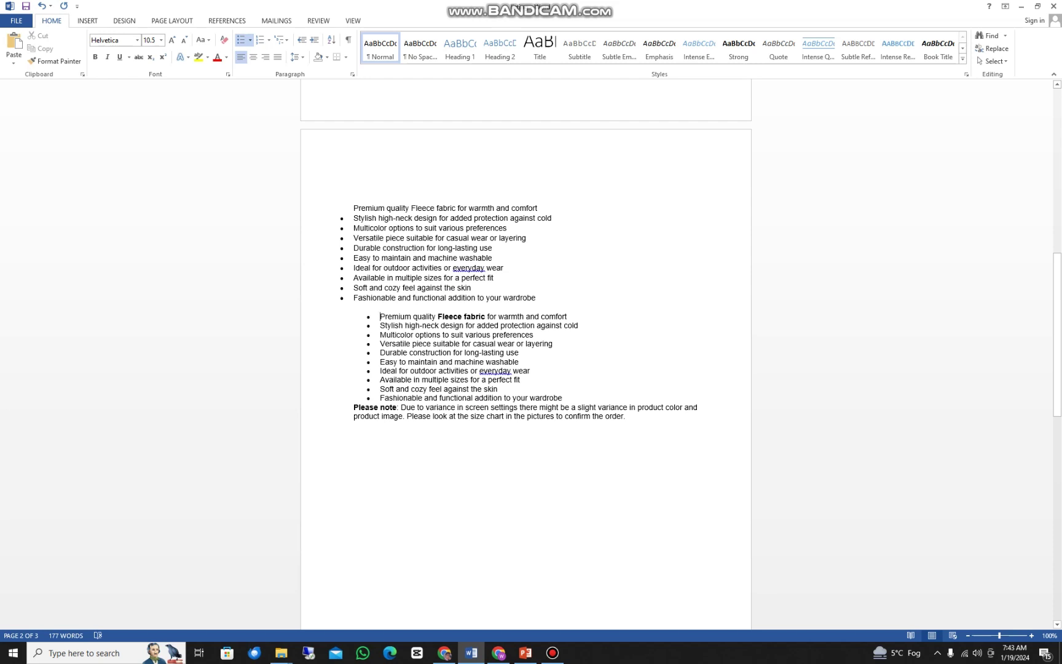
Delete the duplicate indented bullet list above the "Please note" paragraph and dismiss the Facebook notification.
{"action": "left_click_drag", "start_coordinate": [564, 398], "coordinate": [379, 316]}
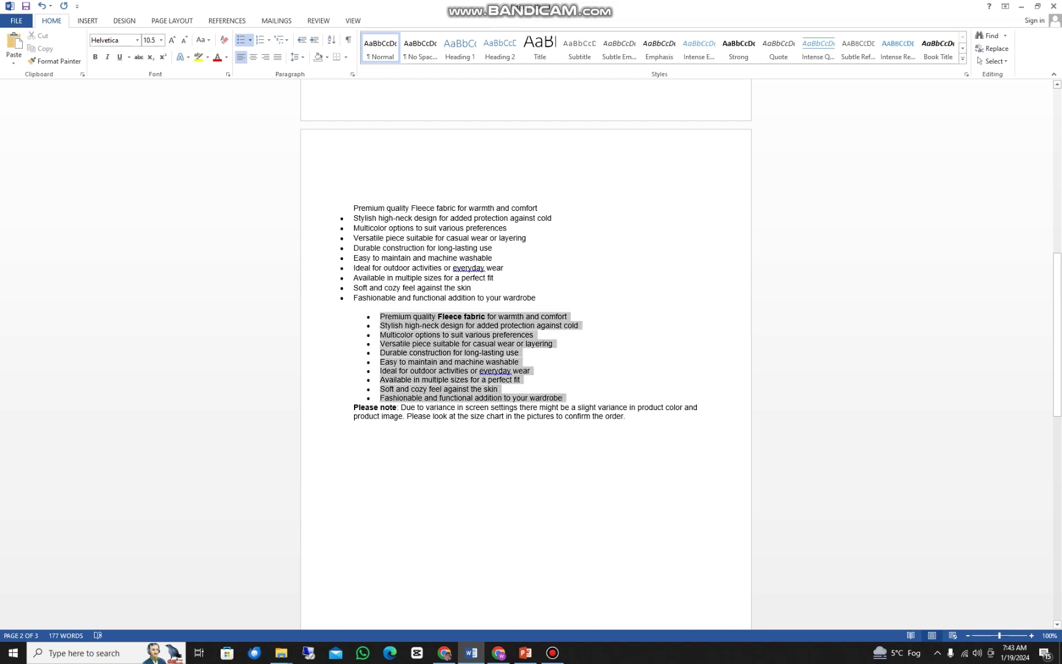
{"action": "key", "text": "Delete"}
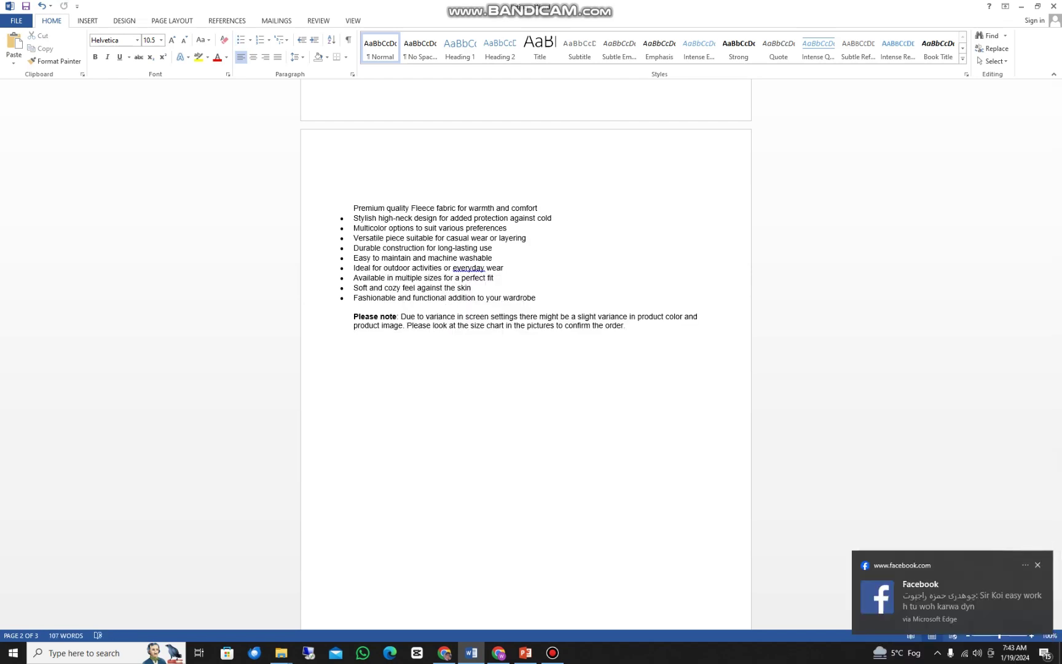
{"action": "left_click", "coordinate": [1037, 565]}
Switch to Chrome and review the Men's Plain High Neck Multicolor listing's title, reviews and product details.
{"action": "left_click", "coordinate": [444, 653]}
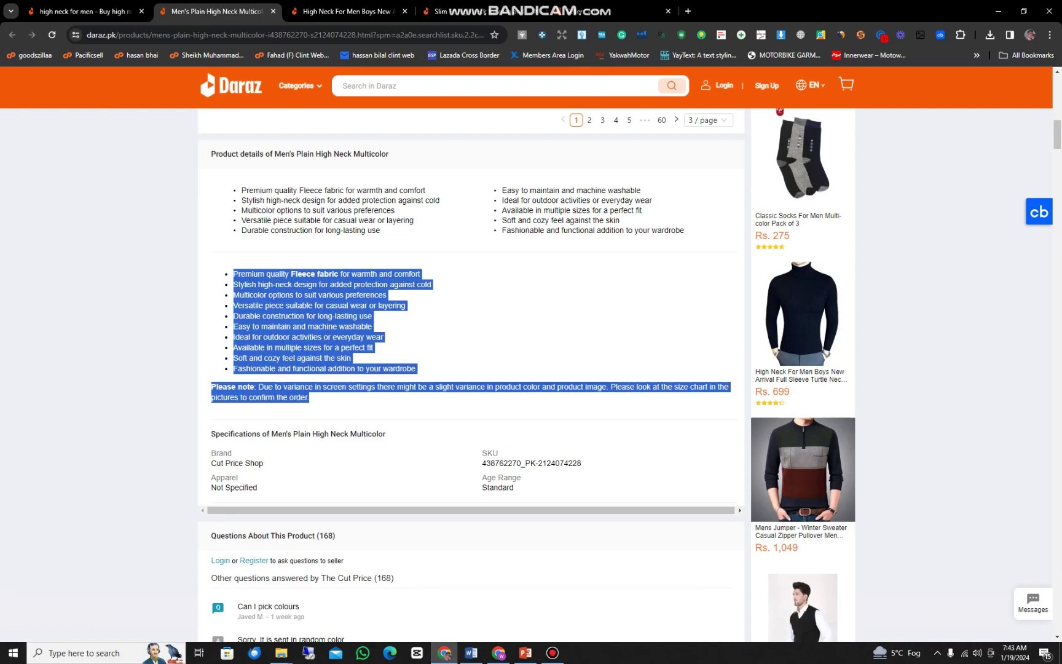
{"action": "scroll", "coordinate": [471, 369], "scroll_direction": "up", "scroll_amount": 1}
{"action": "scroll", "coordinate": [470, 368], "scroll_direction": "up", "scroll_amount": 12}
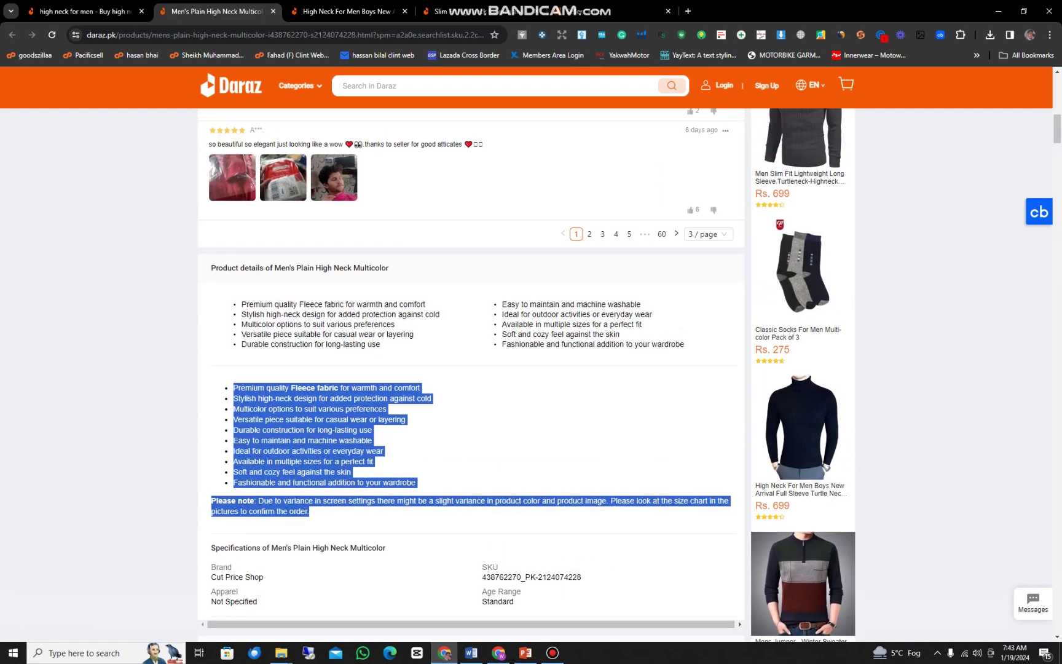
{"action": "scroll", "coordinate": [525, 381], "scroll_direction": "up", "scroll_amount": 2}
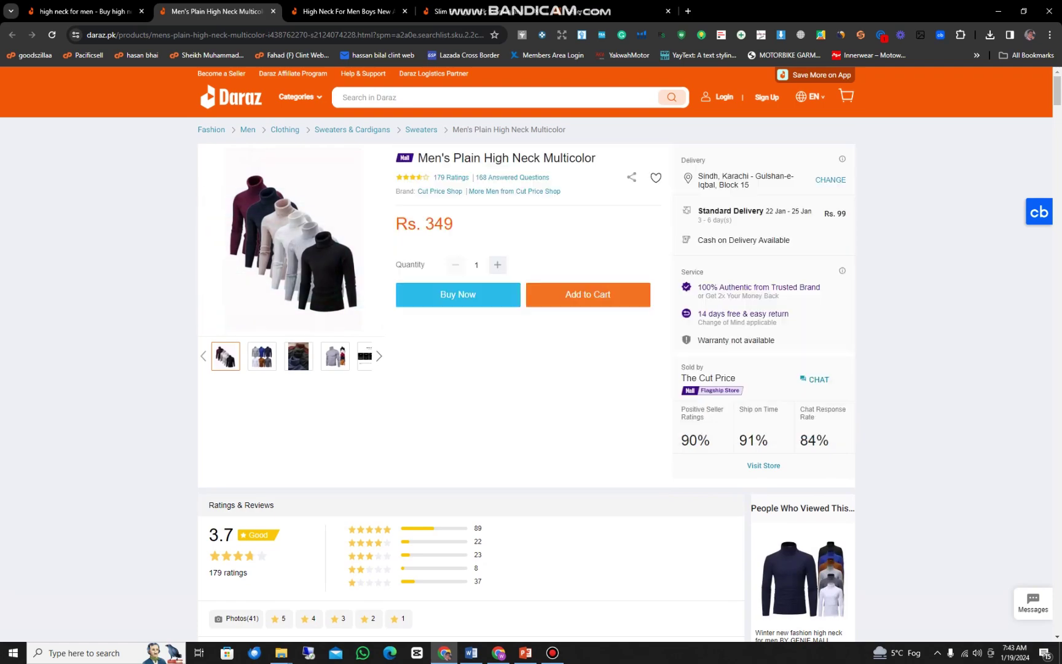
{"action": "scroll", "coordinate": [527, 379], "scroll_direction": "down", "scroll_amount": 2}
{"action": "scroll", "coordinate": [527, 379], "scroll_direction": "down", "scroll_amount": 15}
{"action": "scroll", "coordinate": [527, 379], "scroll_direction": "up", "scroll_amount": 12}
{"action": "scroll", "coordinate": [526, 379], "scroll_direction": "up", "scroll_amount": 5}
Copy the title of the Full Sleeve Turtle Neck BD Mall listing and paste it in Word below the "Please note" paragraph.
{"action": "key", "text": "ctrl+Tab"}
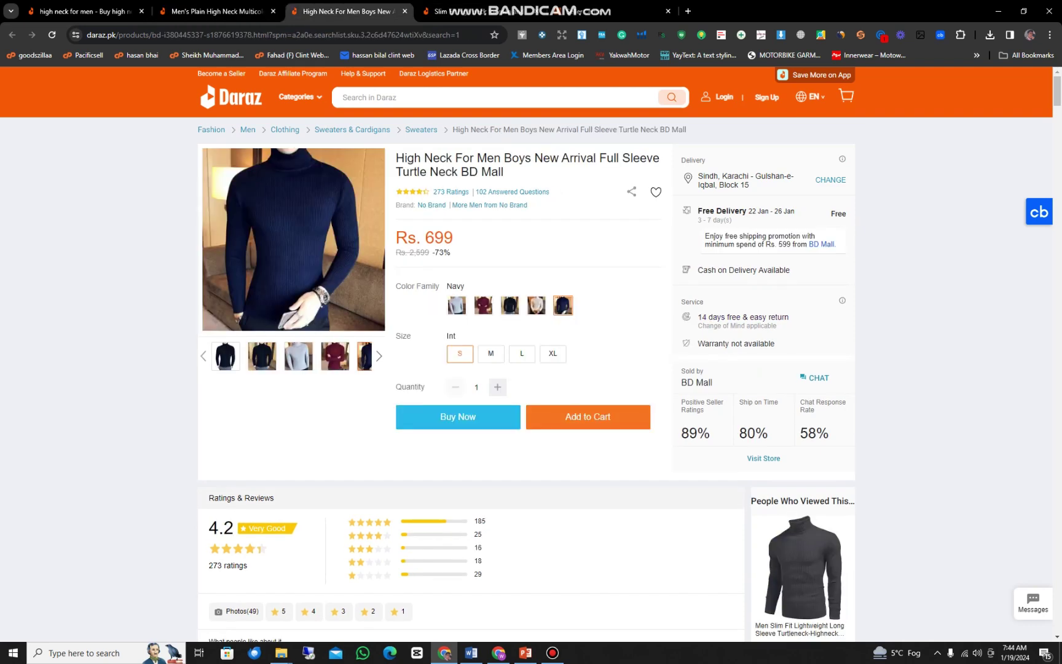
{"action": "left_click_drag", "start_coordinate": [397, 158], "coordinate": [504, 173]}
{"action": "key", "text": "ctrl+c"}
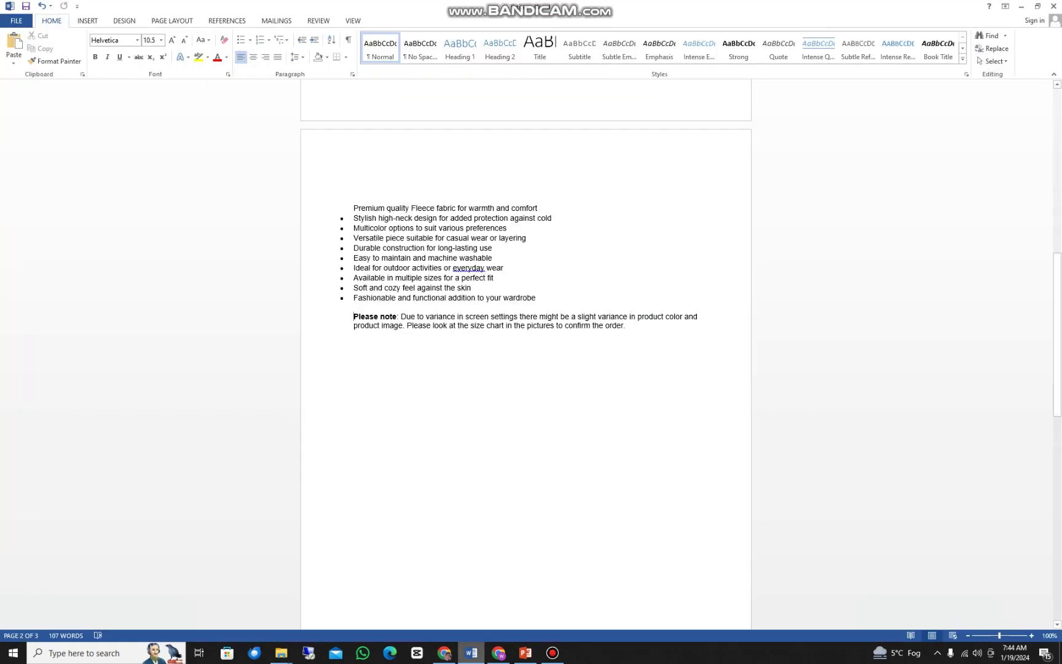
{"action": "left_click", "coordinate": [471, 653]}
{"action": "scroll", "coordinate": [526, 354], "scroll_direction": "down", "scroll_amount": 3}
{"action": "left_click", "coordinate": [355, 304]}
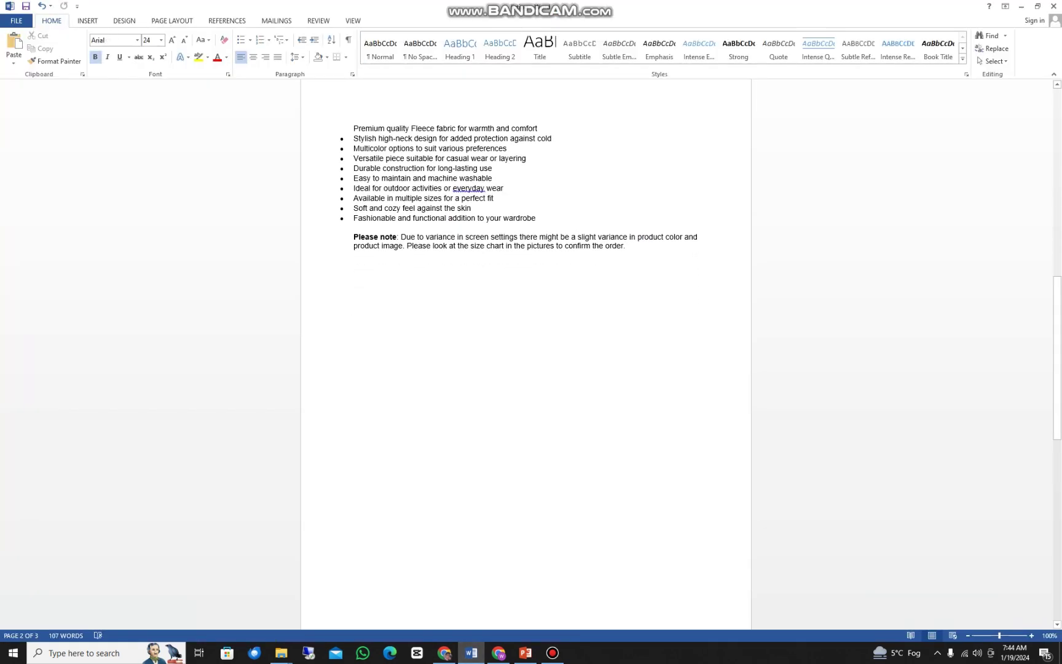
{"action": "key", "text": "ctrl+v"}
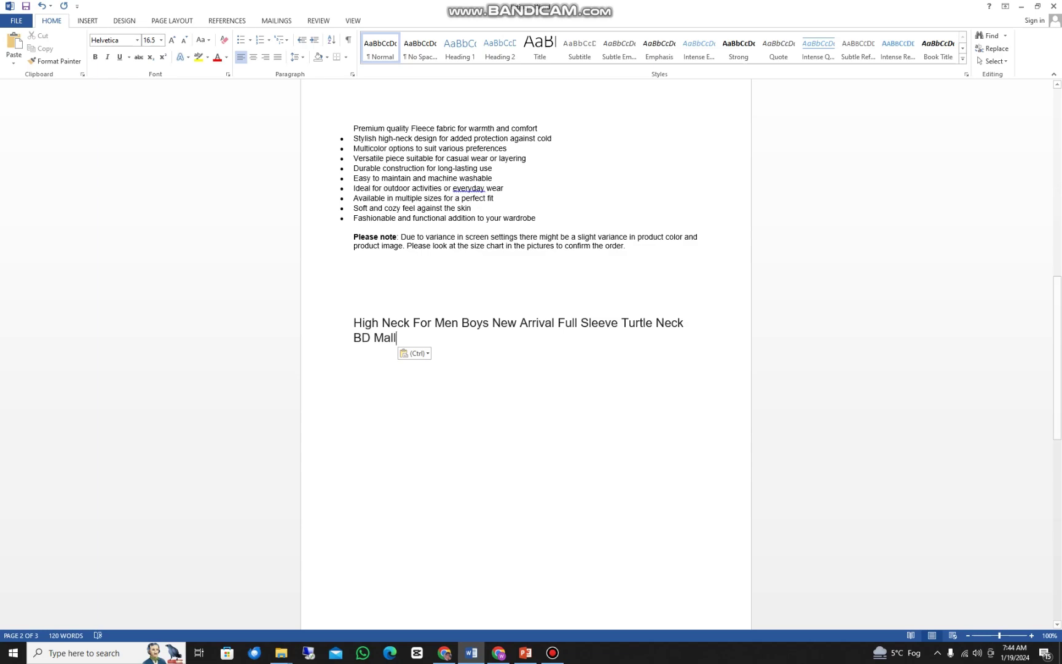
Copy the Turtle Neck BD Mall listing's highlight bullets from Chrome and paste them below its title in Word.
{"action": "left_click", "coordinate": [444, 652]}
{"action": "scroll", "coordinate": [526, 354], "scroll_direction": "down", "scroll_amount": 11}
{"action": "scroll", "coordinate": [471, 369], "scroll_direction": "down", "scroll_amount": 2}
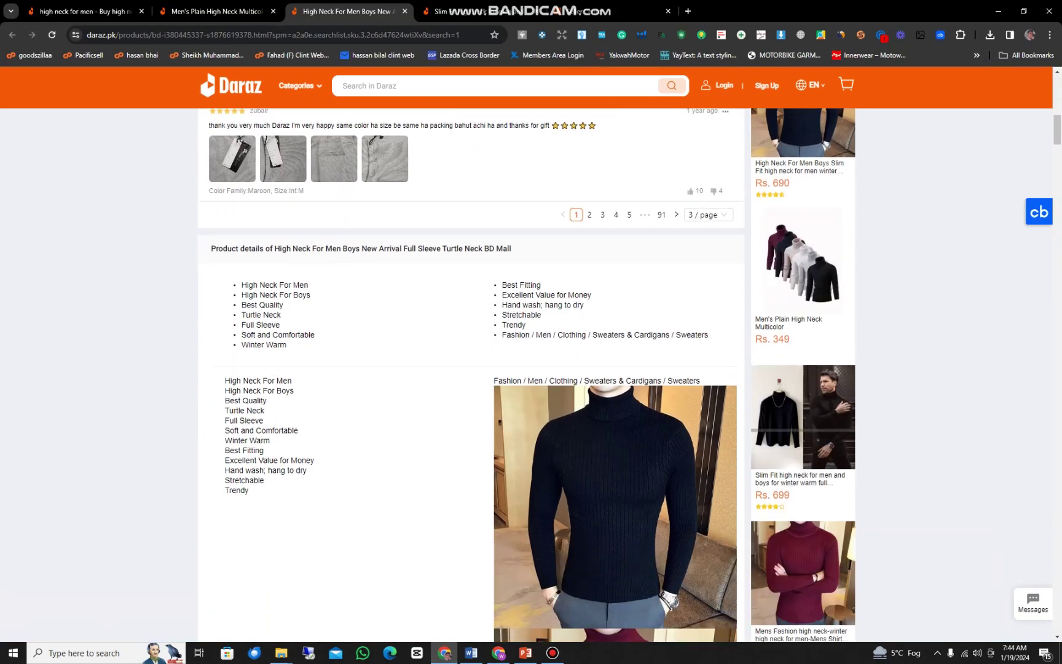
{"action": "scroll", "coordinate": [470, 369], "scroll_direction": "down", "scroll_amount": 4}
{"action": "scroll", "coordinate": [470, 375], "scroll_direction": "up", "scroll_amount": 4}
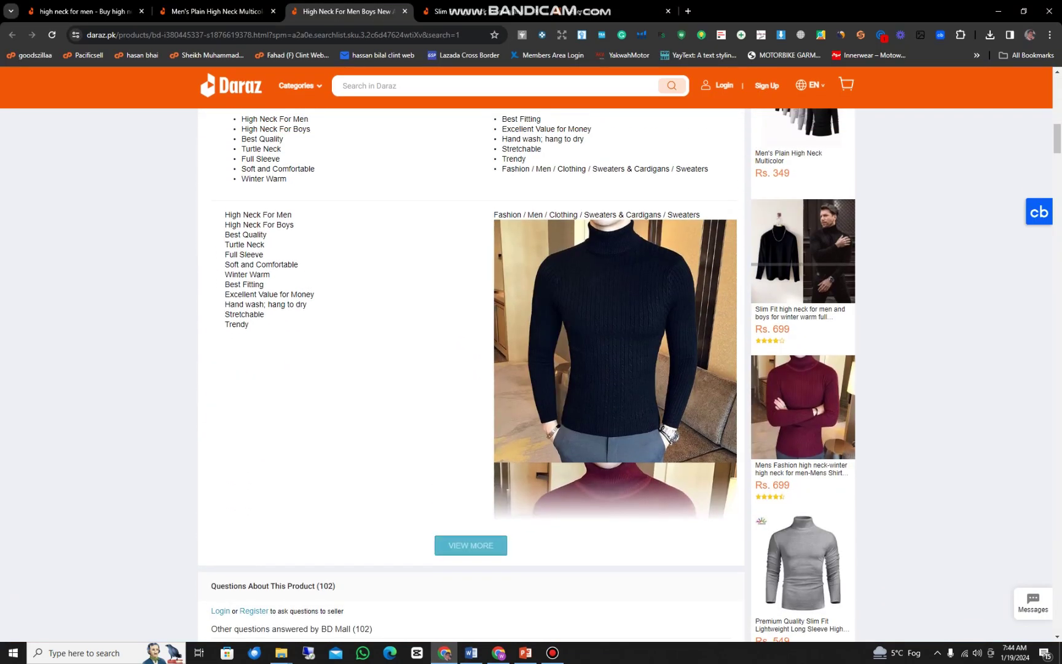
{"action": "left_click_drag", "start_coordinate": [241, 340], "coordinate": [708, 389]}
{"action": "key", "text": "ctrl+c"}
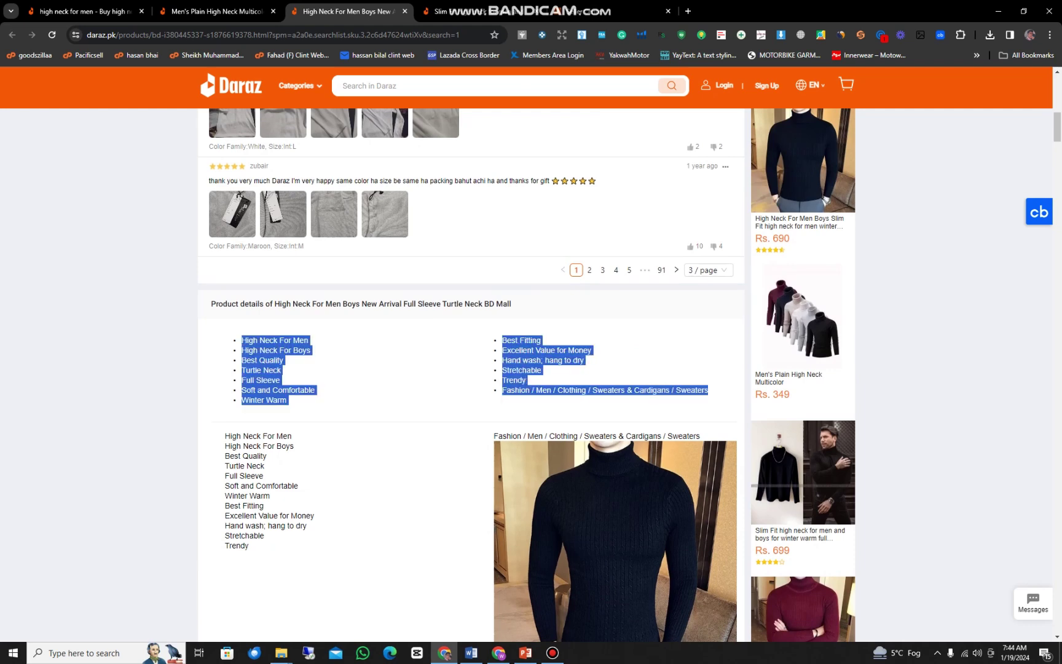
{"action": "key", "text": "alt+Tab"}
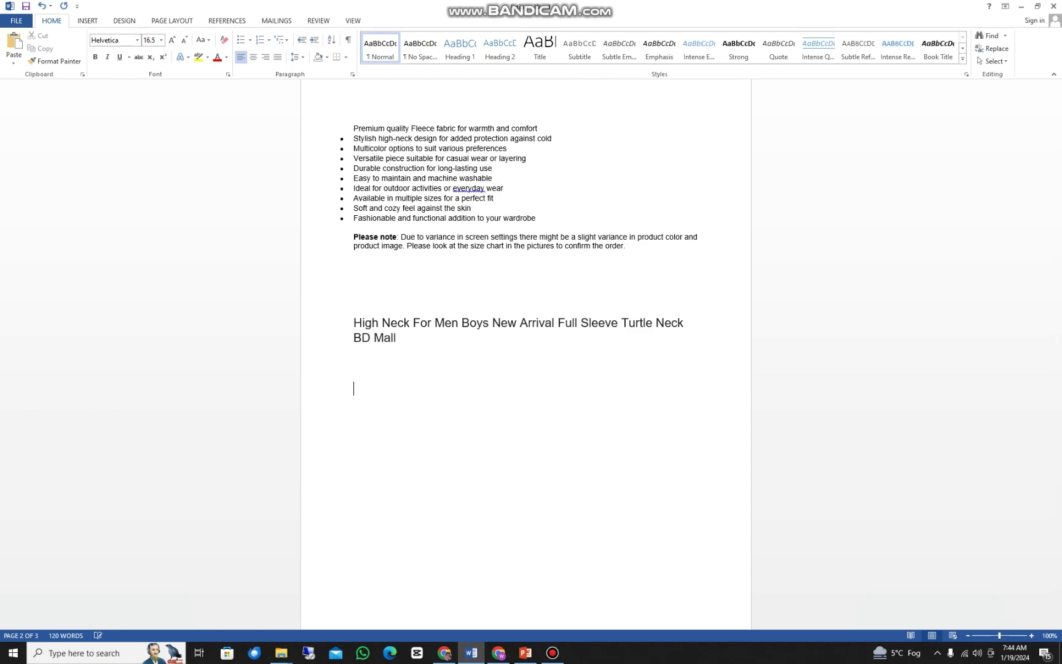
{"action": "key", "text": "ctrl+v"}
Switch to Chrome and copy the title of the "Slim Fit high neck for men and boys" NEXT WEAR listing.
{"action": "key", "text": "alt+Tab"}
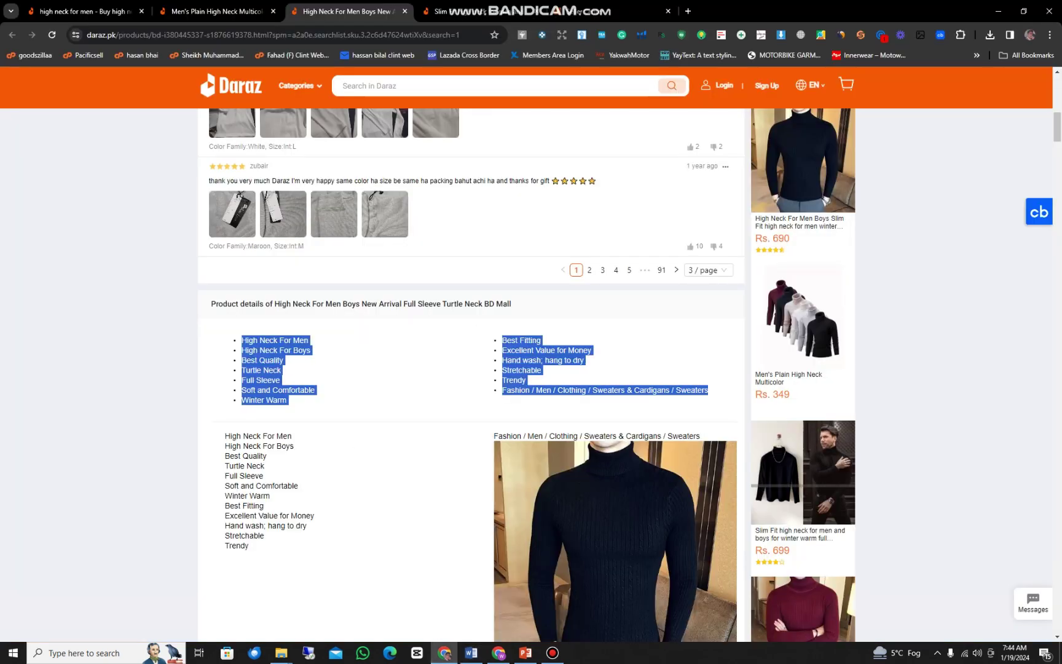
{"action": "left_click_drag", "start_coordinate": [225, 436], "coordinate": [266, 456]}
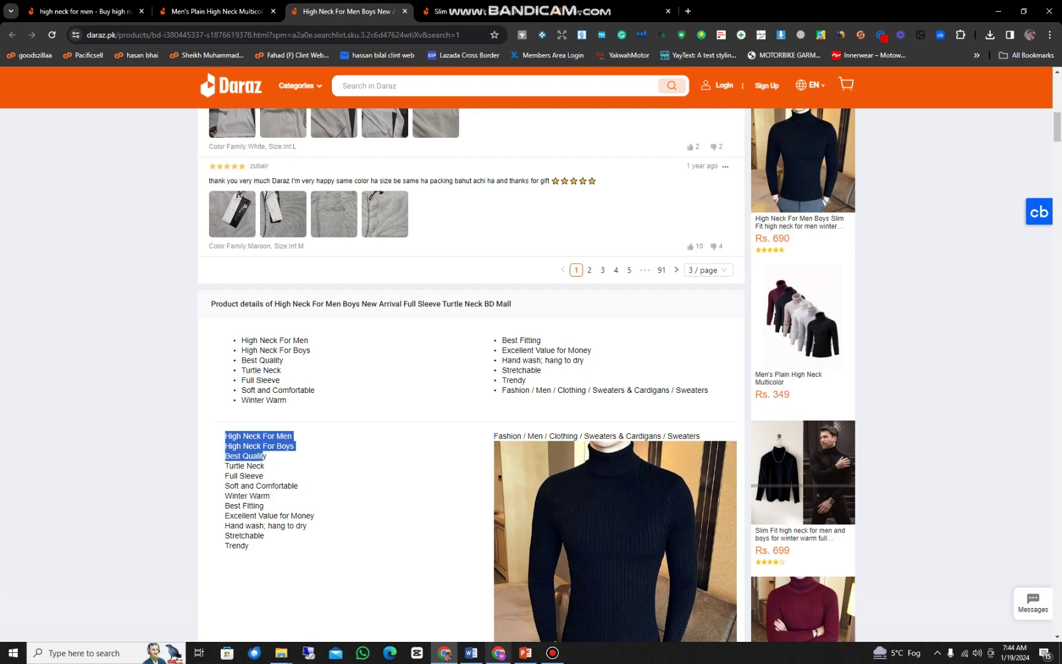
{"action": "scroll", "coordinate": [471, 369], "scroll_direction": "up", "scroll_amount": 3}
{"action": "scroll", "coordinate": [470, 369], "scroll_direction": "down", "scroll_amount": 5}
{"action": "scroll", "coordinate": [471, 368], "scroll_direction": "up", "scroll_amount": 5}
{"action": "key", "text": "ctrl+Tab"}
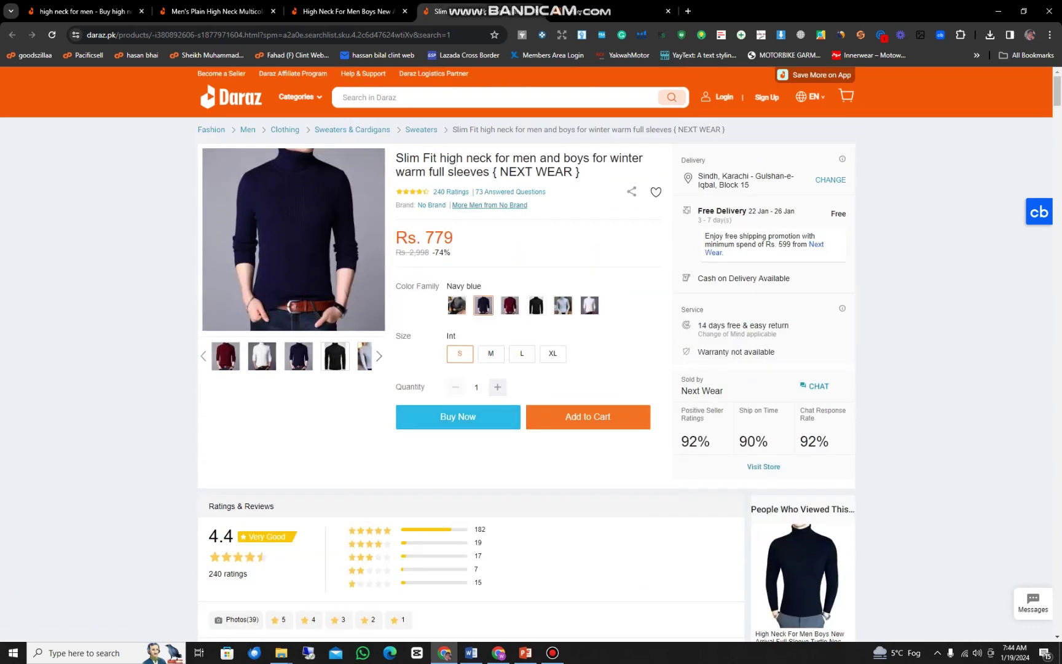
{"action": "left_click_drag", "start_coordinate": [396, 158], "coordinate": [580, 172]}
{"action": "key", "text": "ctrl+c"}
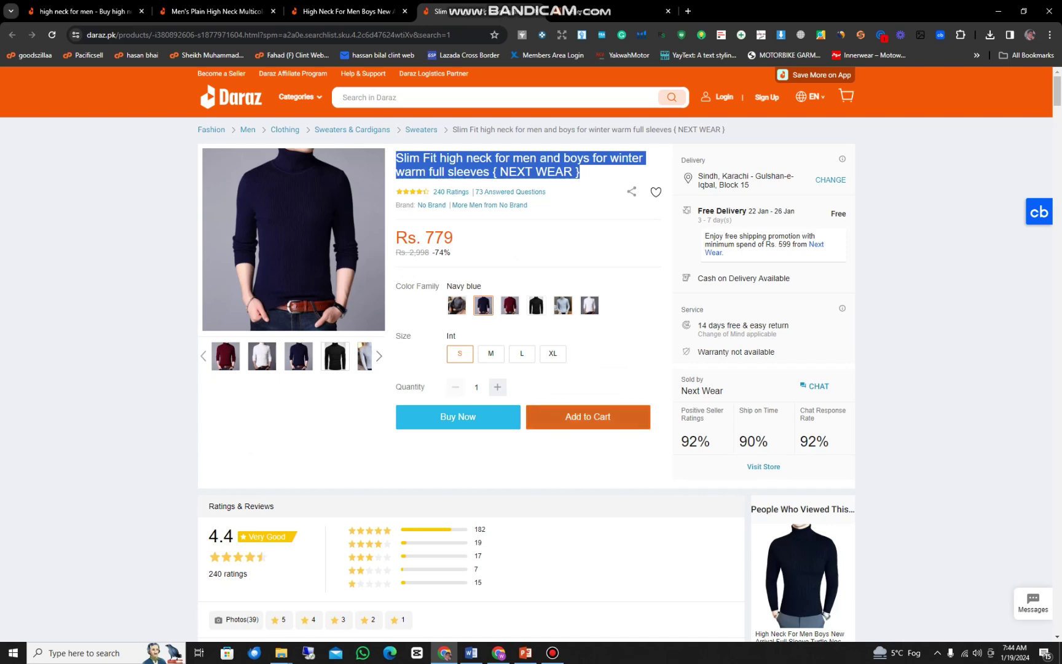
Switch to Word and paste the Slim Fit listing's title several blank lines below the turtle neck bullets.
{"action": "key", "text": "alt+Tab"}
{"action": "key", "text": "Return"}
{"action": "key", "text": "Return"}
{"action": "key", "text": "Return"}
{"action": "key", "text": "Return"}
{"action": "key", "text": "ctrl+v"}
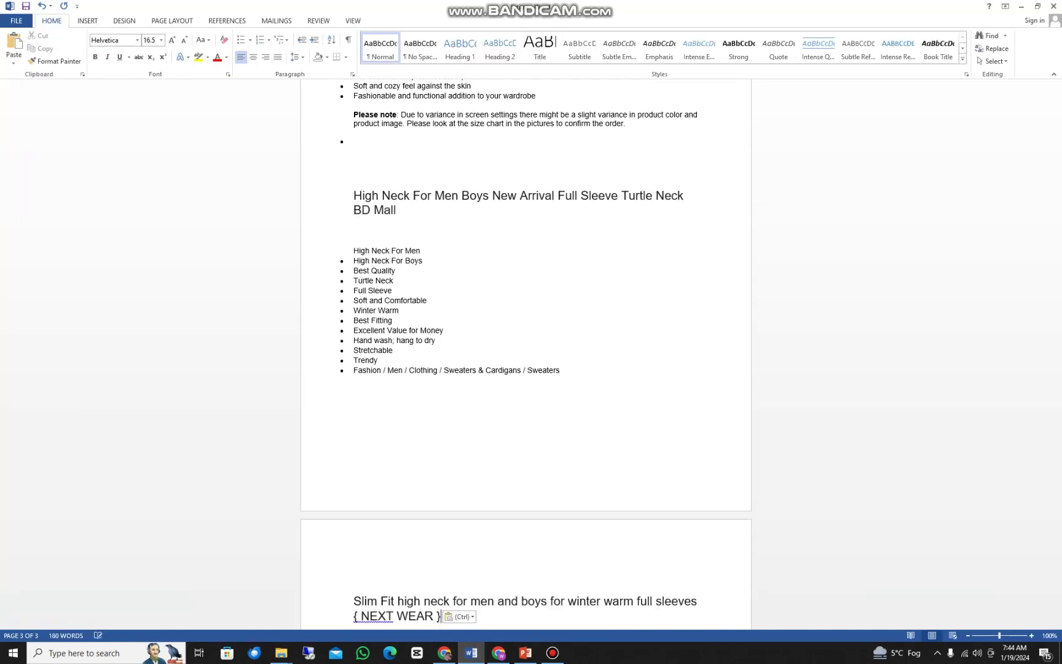
Switch to Chrome and copy the NEXT WEAR listing's description bullets from "BRAND : NO BRAND" through "Party wear and also casual use".
{"action": "key", "text": "alt+Tab"}
{"action": "scroll", "coordinate": [531, 369], "scroll_direction": "down", "scroll_amount": 15}
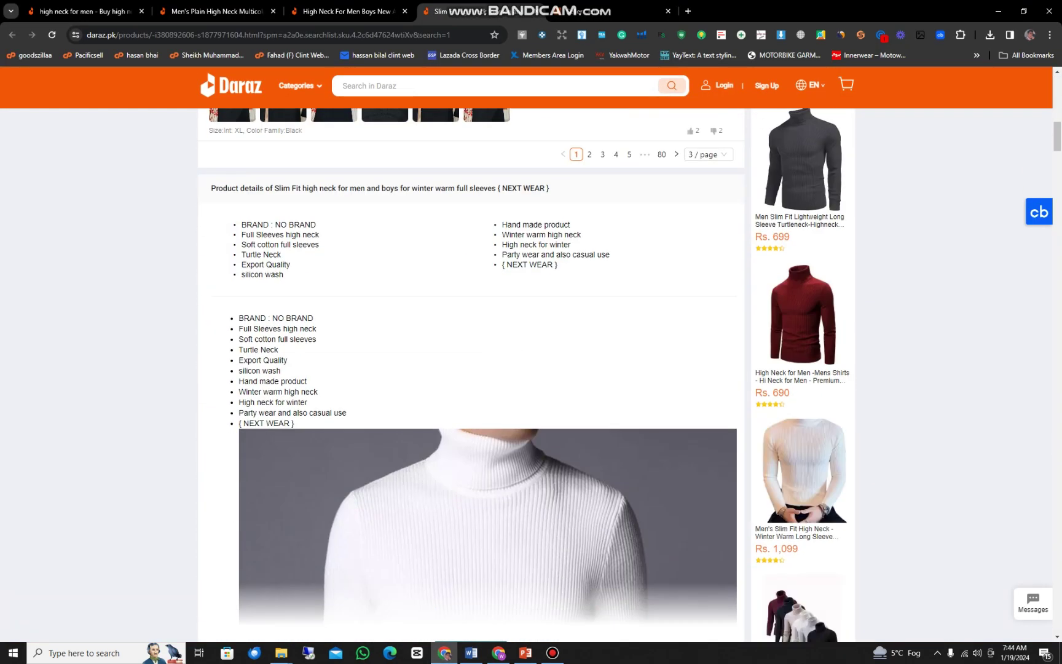
{"action": "left_click_drag", "start_coordinate": [238, 318], "coordinate": [347, 413]}
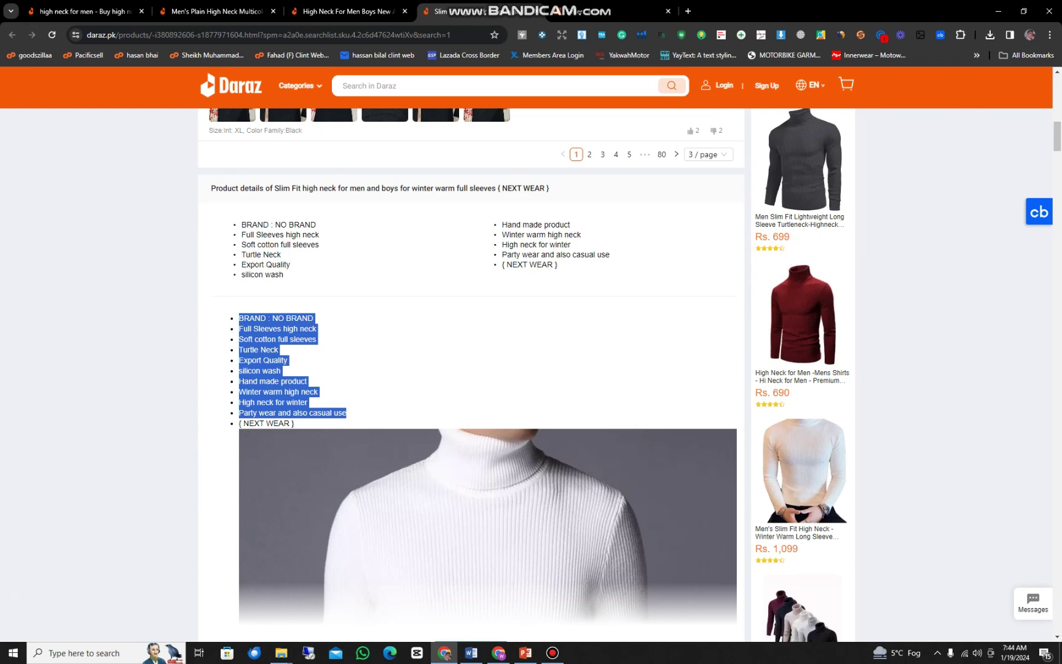
{"action": "key", "text": "ctrl+minus"}
{"action": "key", "text": "ctrl+minus"}
{"action": "key", "text": "ctrl+minus"}
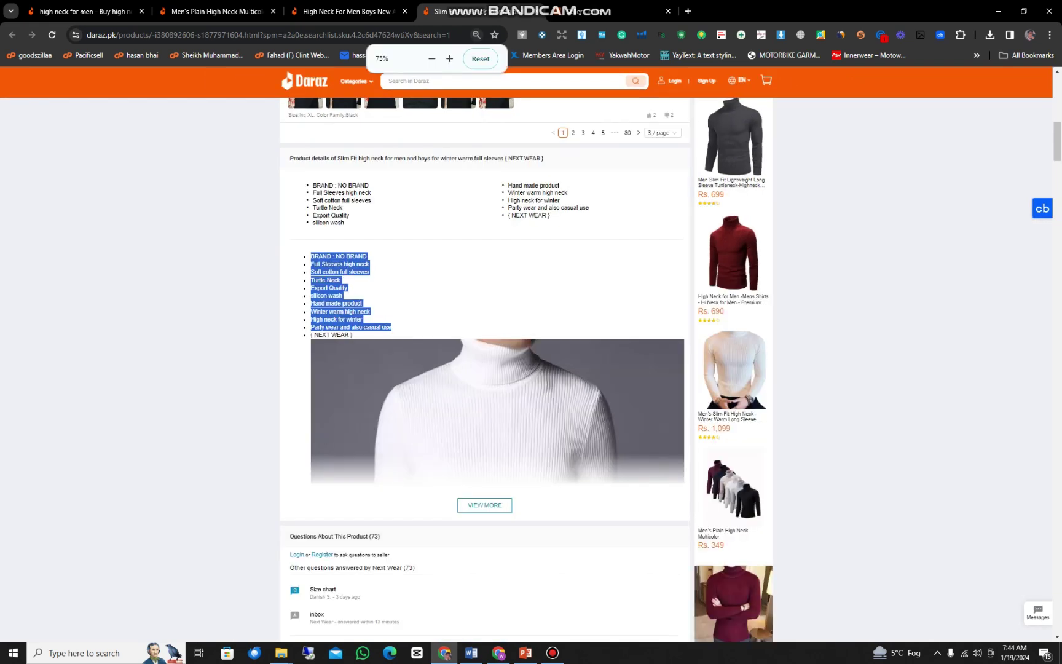
{"action": "key", "text": "ctrl+plus"}
{"action": "key", "text": "ctrl+plus"}
{"action": "key", "text": "ctrl+plus"}
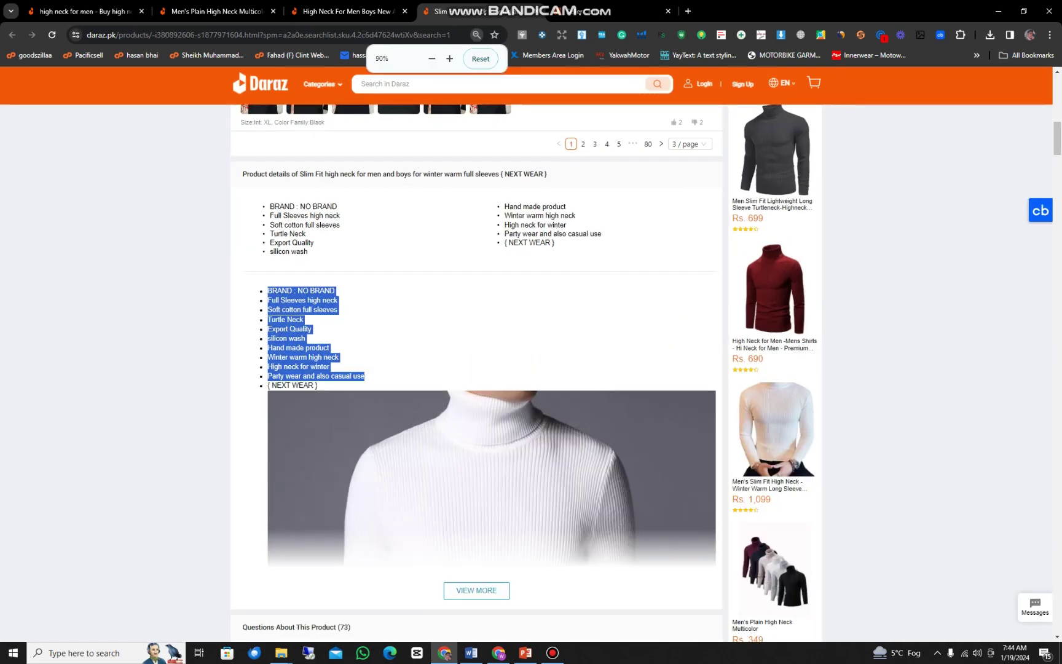
Switch to Word and paste the NEXT WEAR bullets below the Slim Fit listing's title.
{"action": "key", "text": "alt+Tab"}
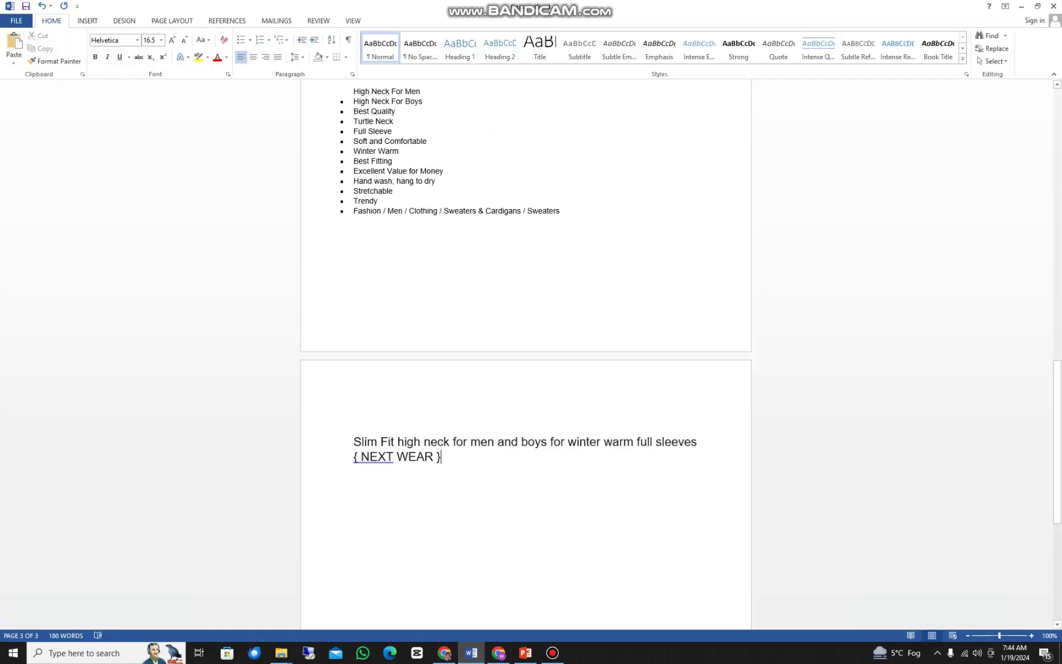
{"action": "key", "text": "Return"}
{"action": "key", "text": "Return"}
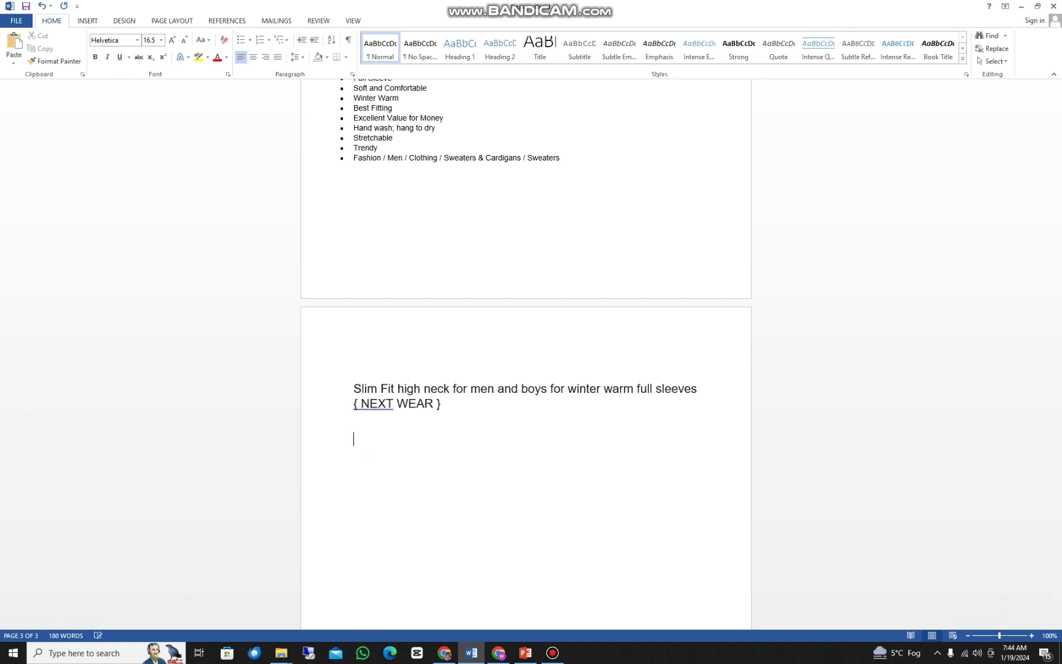
{"action": "key", "text": "ctrl+v"}
Review the collected titles and bullet lists of the high neck listings in the document.
{"action": "scroll", "coordinate": [525, 356], "scroll_direction": "up", "scroll_amount": 10}
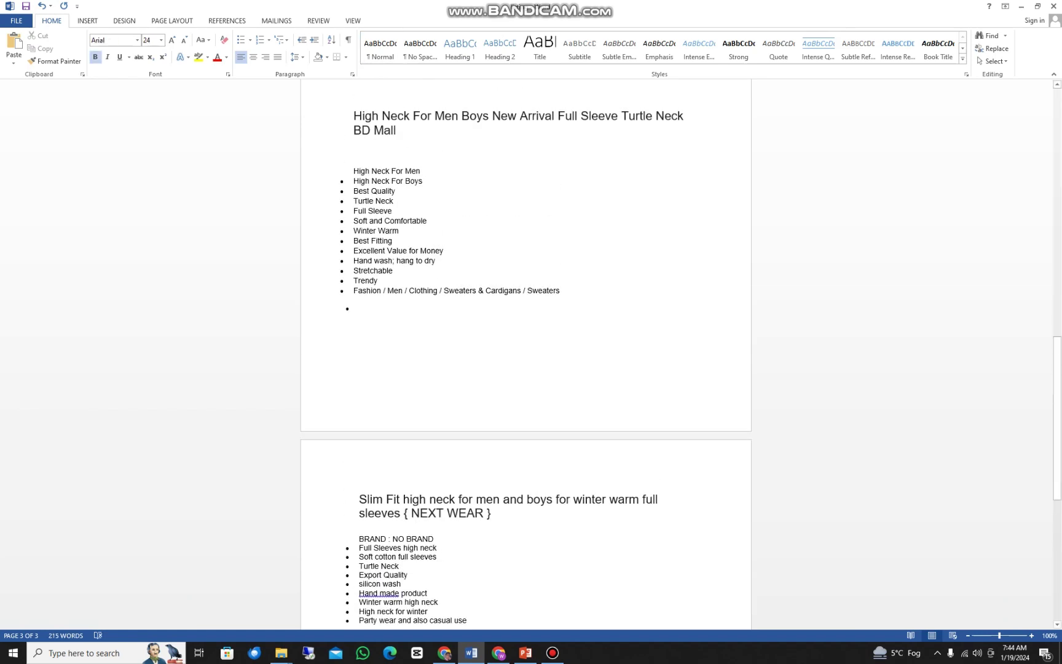
{"action": "scroll", "coordinate": [525, 356], "scroll_direction": "up", "scroll_amount": 8}
{"action": "scroll", "coordinate": [526, 356], "scroll_direction": "down", "scroll_amount": 3}
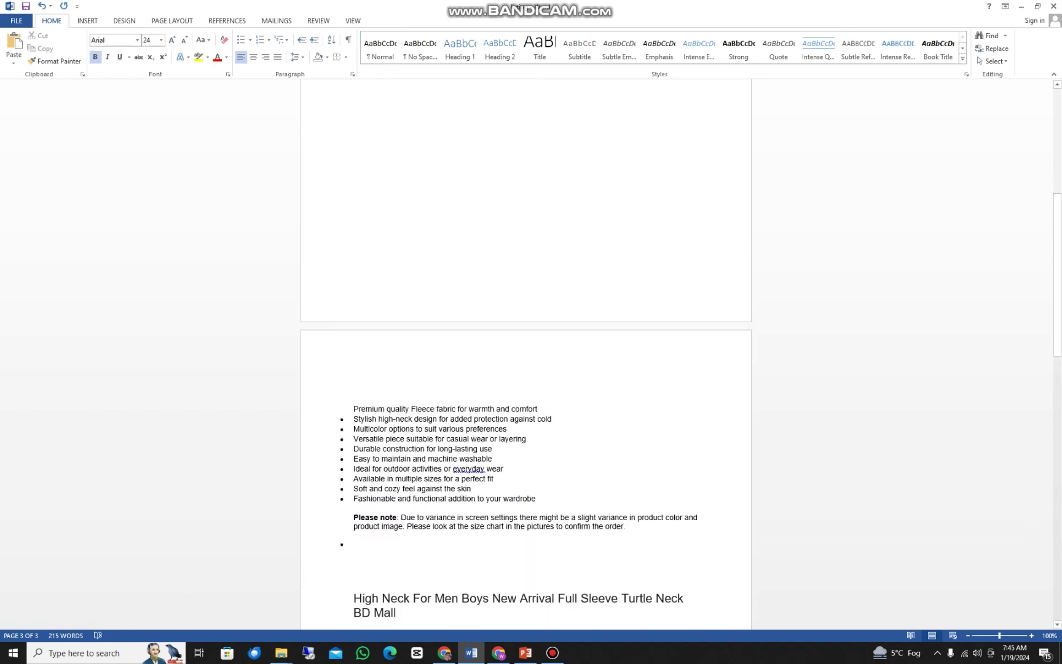
{"action": "left_click", "coordinate": [361, 404]}
{"action": "left_click_drag", "start_coordinate": [357, 393], "coordinate": [355, 502]}
{"action": "scroll", "coordinate": [355, 503], "scroll_direction": "down", "scroll_amount": 3}
{"action": "scroll", "coordinate": [525, 356], "scroll_direction": "down", "scroll_amount": 7}
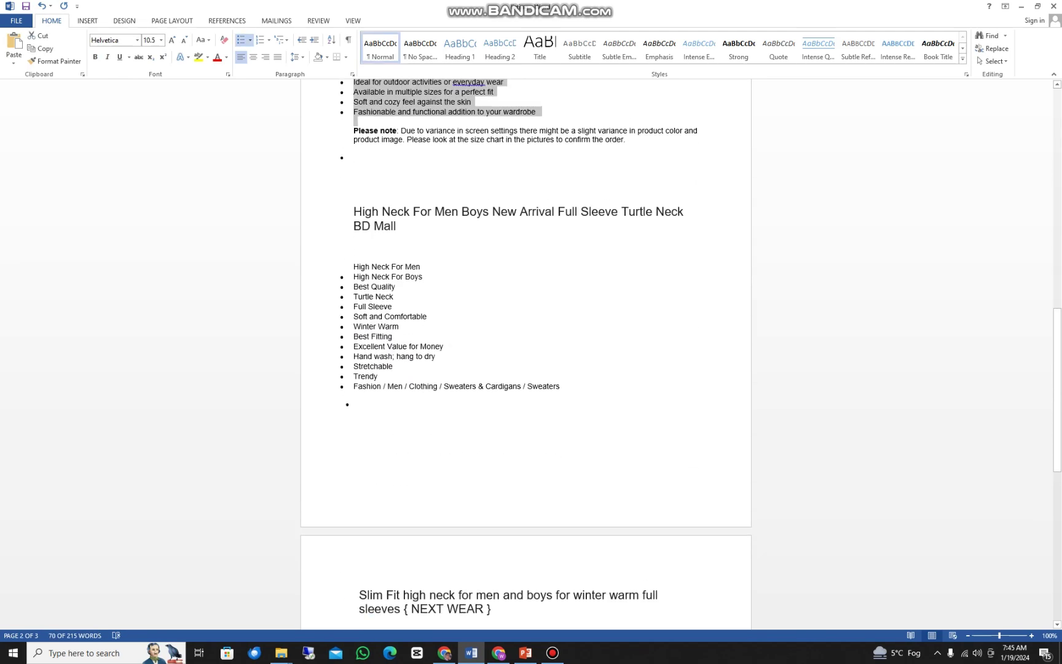
{"action": "scroll", "coordinate": [525, 357], "scroll_direction": "up", "scroll_amount": 7}
{"action": "scroll", "coordinate": [525, 356], "scroll_direction": "up", "scroll_amount": 1}
Copy "High Neck For Men" from the BD Mall title and paste it above the "Premium quality Fleece fabric" line.
{"action": "left_click", "coordinate": [400, 474]}
{"action": "scroll", "coordinate": [399, 474], "scroll_direction": "down", "scroll_amount": 2}
{"action": "left_click_drag", "start_coordinate": [354, 408], "coordinate": [462, 408]}
{"action": "key", "text": "ctrl+c"}
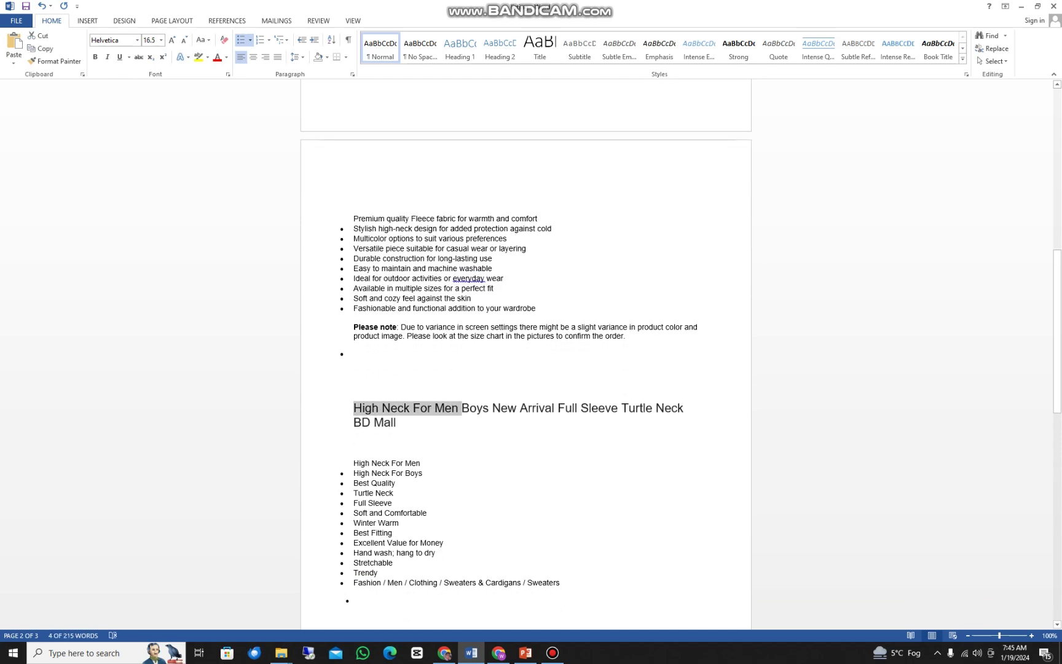
{"action": "scroll", "coordinate": [525, 356], "scroll_direction": "down", "scroll_amount": 1}
{"action": "scroll", "coordinate": [526, 357], "scroll_direction": "up", "scroll_amount": 8}
{"action": "left_click", "coordinate": [355, 304]}
{"action": "key", "text": "ctrl+v"}
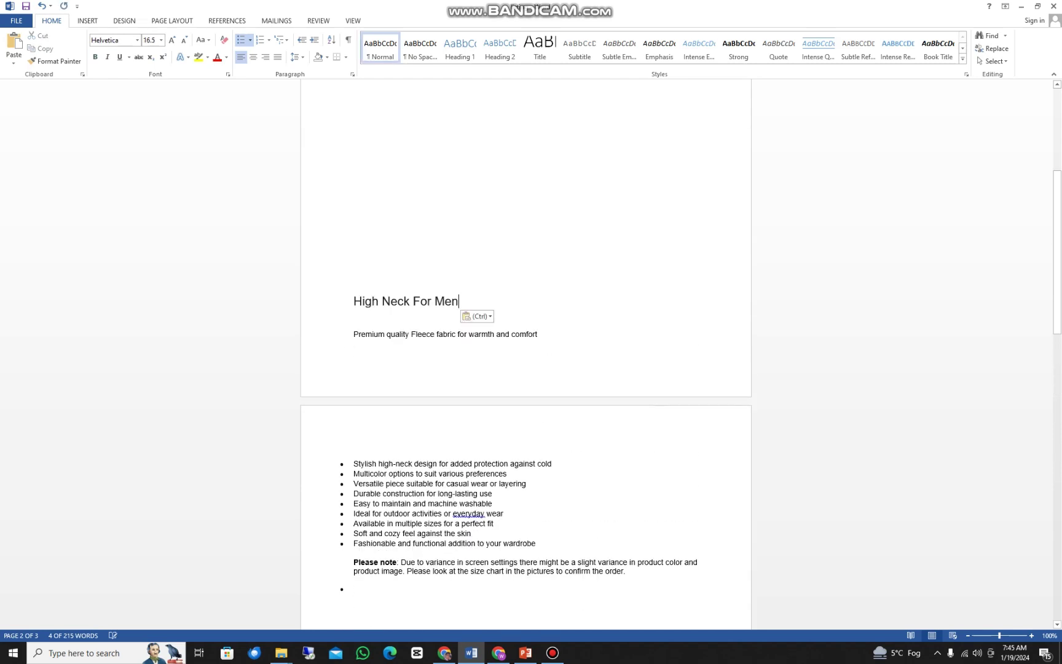
Delete the "Premium quality Fleece fabric for warmth and comfort" line below the pasted title phrase.
{"action": "scroll", "coordinate": [525, 357], "scroll_direction": "down", "scroll_amount": 3}
{"action": "left_click_drag", "start_coordinate": [354, 202], "coordinate": [540, 202]}
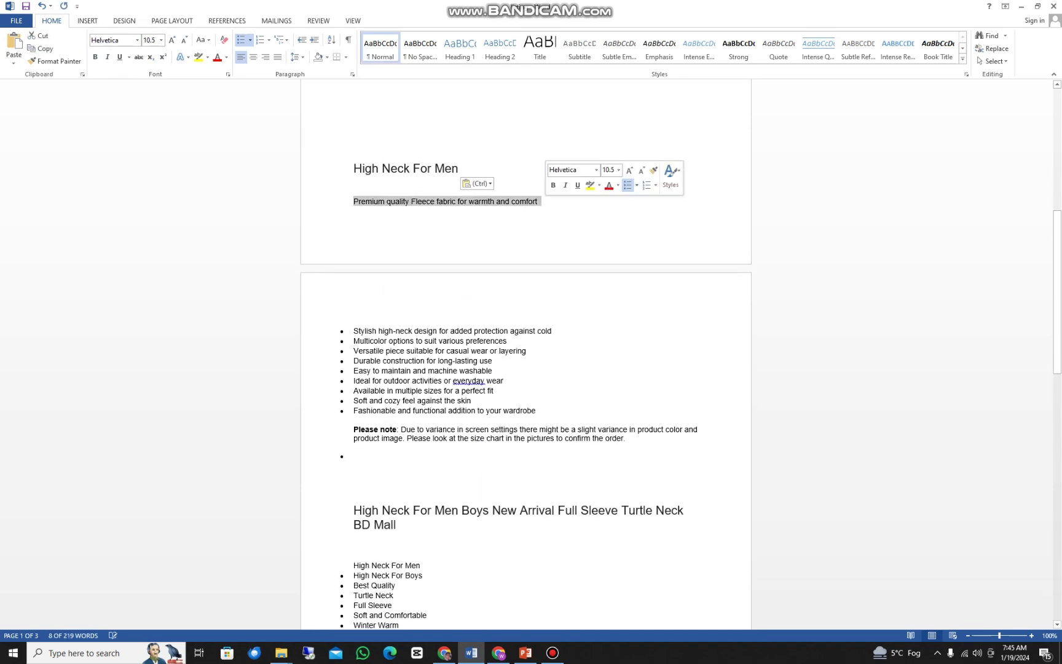
{"action": "key", "text": "Delete"}
Add "Boys" on the line below "High Neck For Men" and delete the "Stylish high-neck design" and "Multicolor options" lines.
{"action": "scroll", "coordinate": [525, 356], "scroll_direction": "down", "scroll_amount": 2}
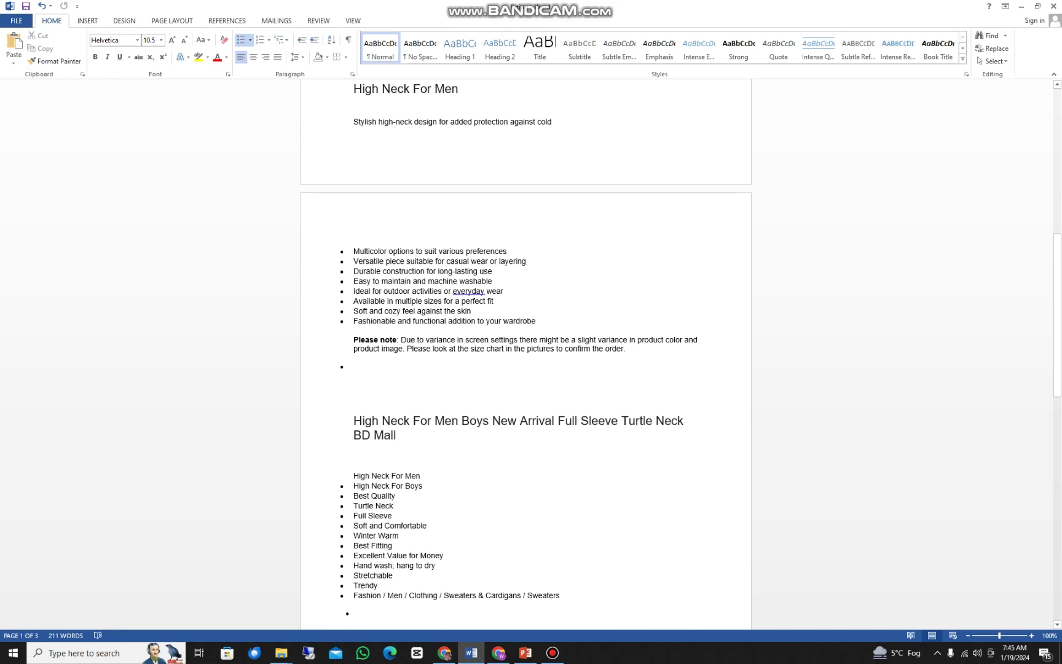
{"action": "left_click_drag", "start_coordinate": [458, 421], "coordinate": [553, 421]}
{"action": "left_click", "coordinate": [354, 449]}
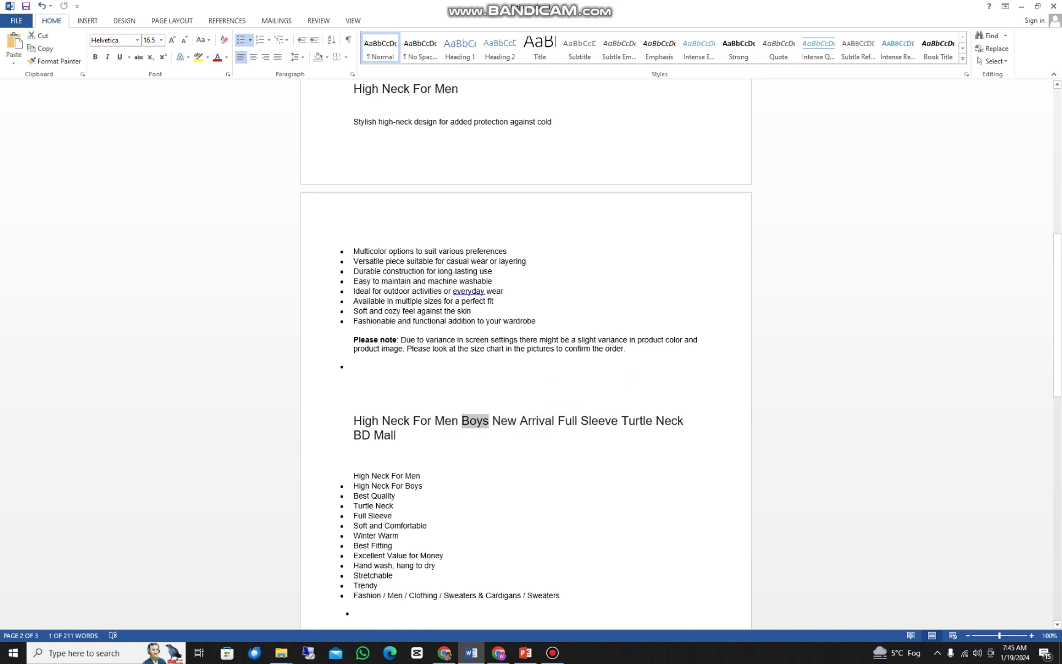
{"action": "scroll", "coordinate": [526, 354], "scroll_direction": "up", "scroll_amount": 2}
{"action": "left_click", "coordinate": [355, 160]}
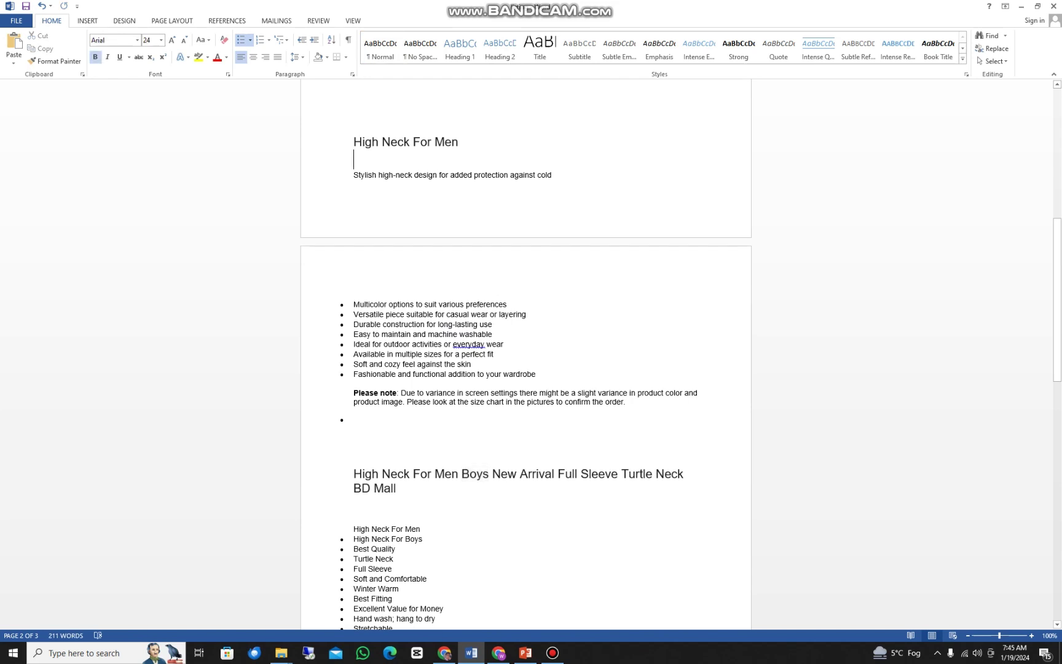
{"action": "type", "text": "Boys"}
{"action": "left_click_drag", "start_coordinate": [354, 169], "coordinate": [511, 179]}
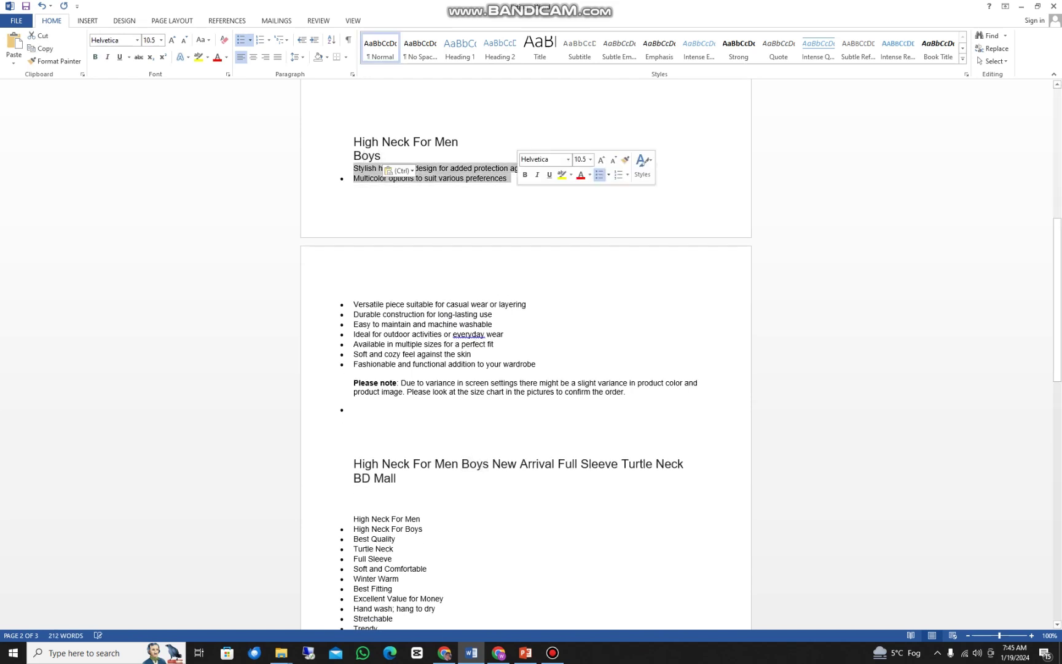
{"action": "key", "text": "BackSpace"}
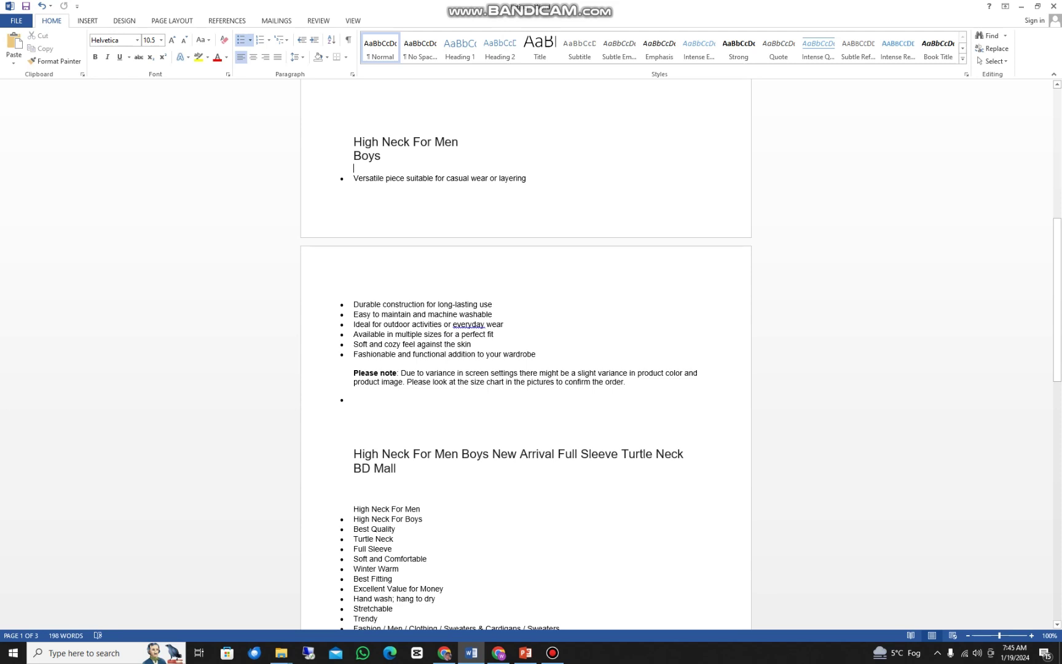
Copy "Full Sleeve" from the BD Mall title and paste it on its own line below "Boys".
{"action": "scroll", "coordinate": [525, 353], "scroll_direction": "down", "scroll_amount": 1}
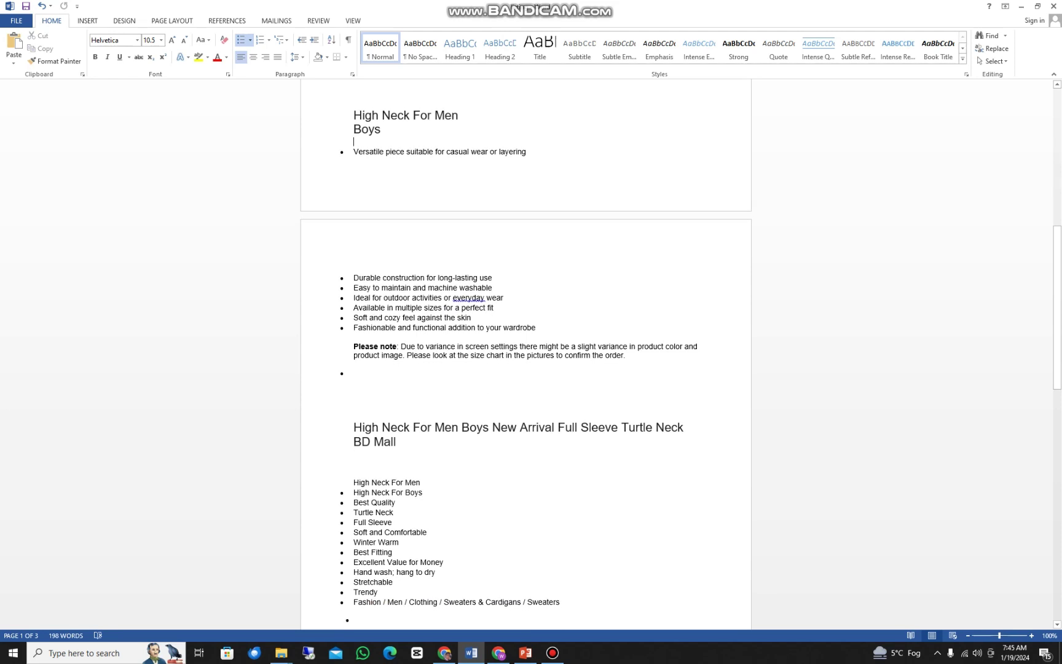
{"action": "scroll", "coordinate": [525, 353], "scroll_direction": "down", "scroll_amount": 2}
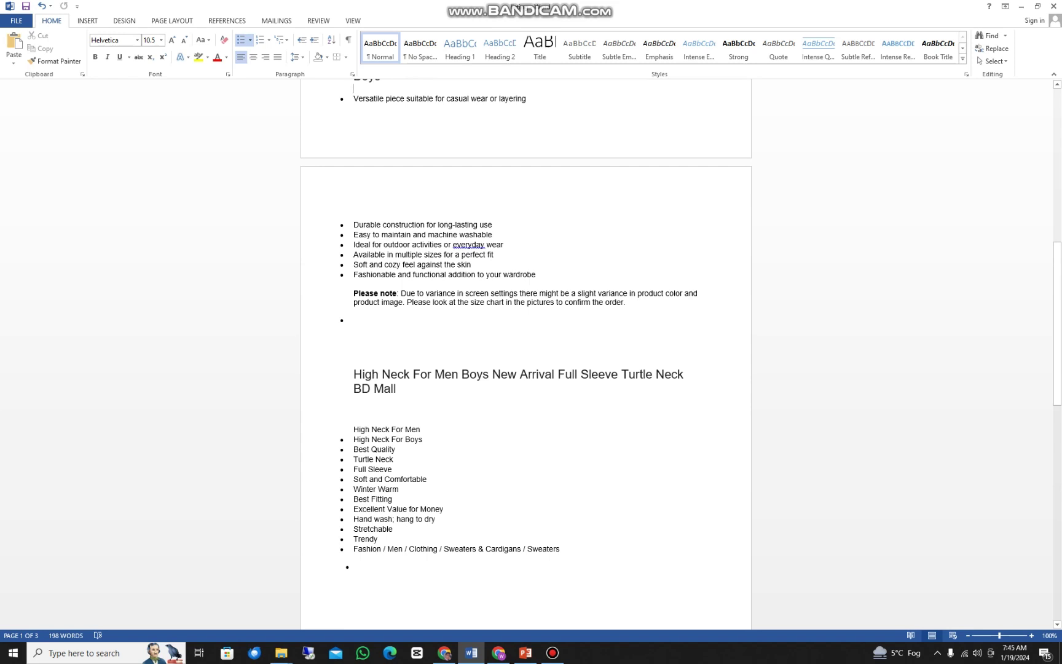
{"action": "left_click_drag", "start_coordinate": [557, 373], "coordinate": [618, 375]}
{"action": "key", "text": "ctrl+c"}
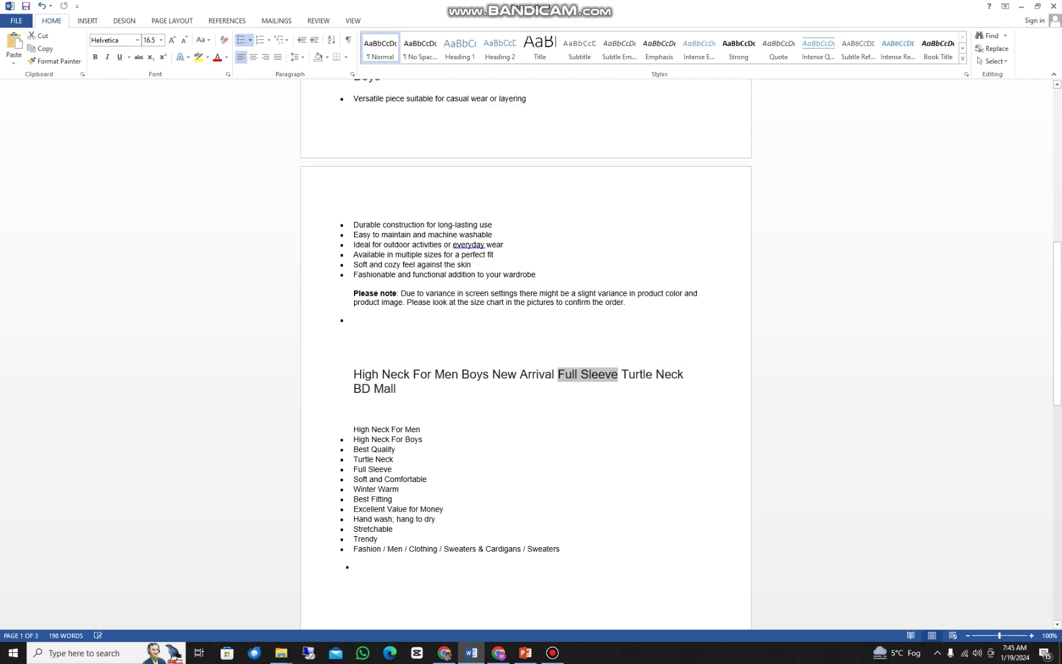
{"action": "scroll", "coordinate": [525, 353], "scroll_direction": "up", "scroll_amount": 2}
{"action": "left_click", "coordinate": [382, 156]}
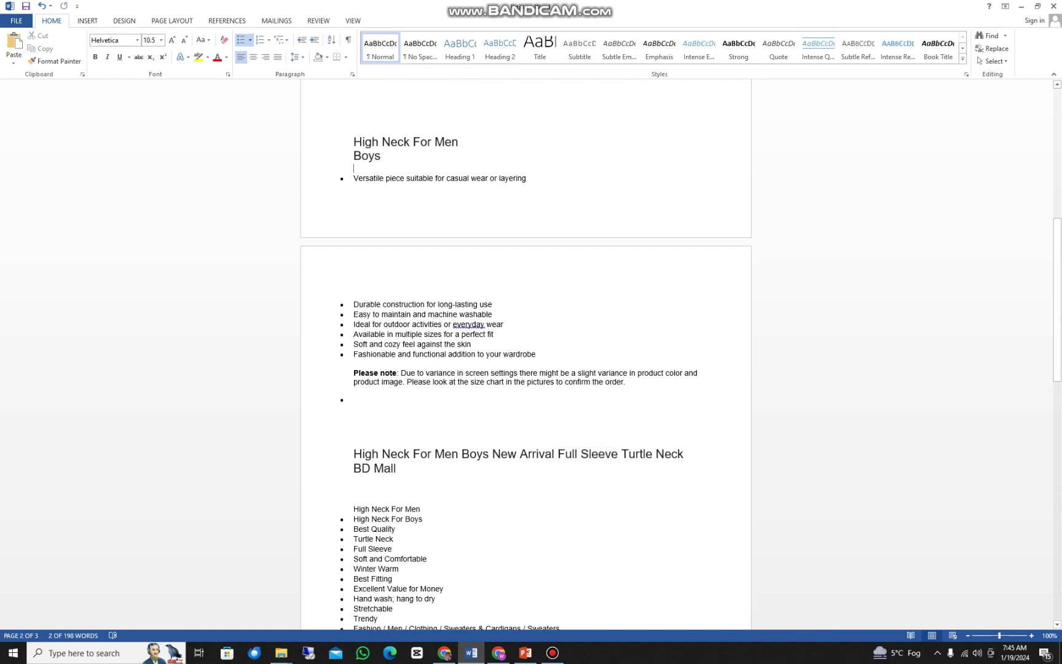
{"action": "key", "text": "Return"}
{"action": "key", "text": "ctrl+v"}
Copy "Slim Fit high neck" from the NEXT WEAR title and add it after "Full Sleeve" in the keyword lines.
{"action": "scroll", "coordinate": [525, 354], "scroll_direction": "down", "scroll_amount": 5}
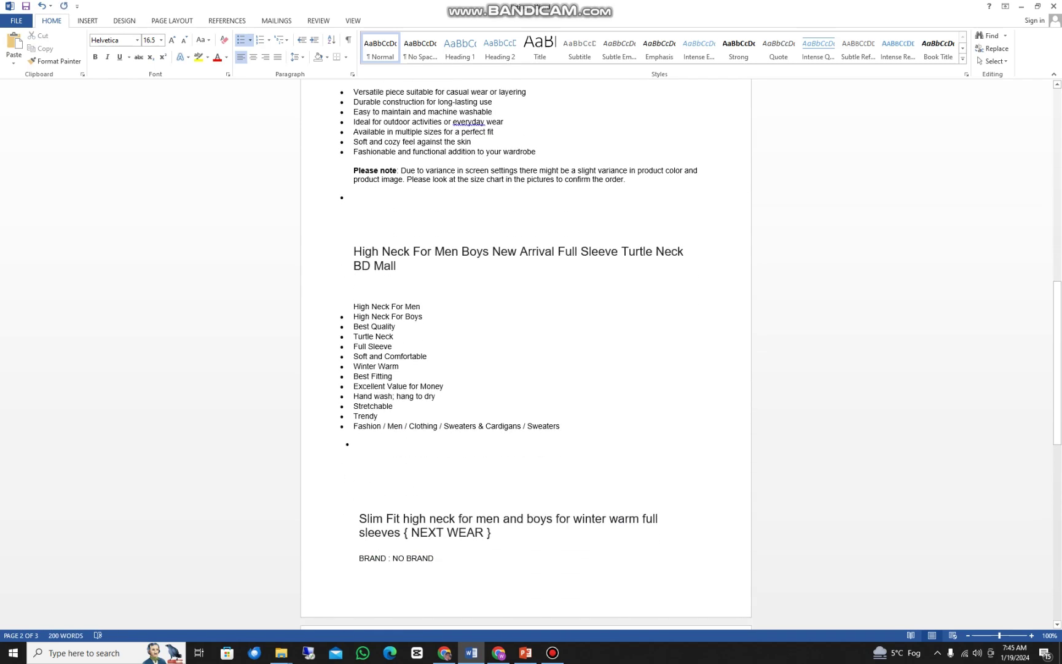
{"action": "scroll", "coordinate": [525, 353], "scroll_direction": "down", "scroll_amount": 4}
{"action": "left_click_drag", "start_coordinate": [354, 172], "coordinate": [425, 200]}
{"action": "scroll", "coordinate": [525, 353], "scroll_direction": "down", "scroll_amount": 4}
{"action": "scroll", "coordinate": [525, 353], "scroll_direction": "down", "scroll_amount": 3}
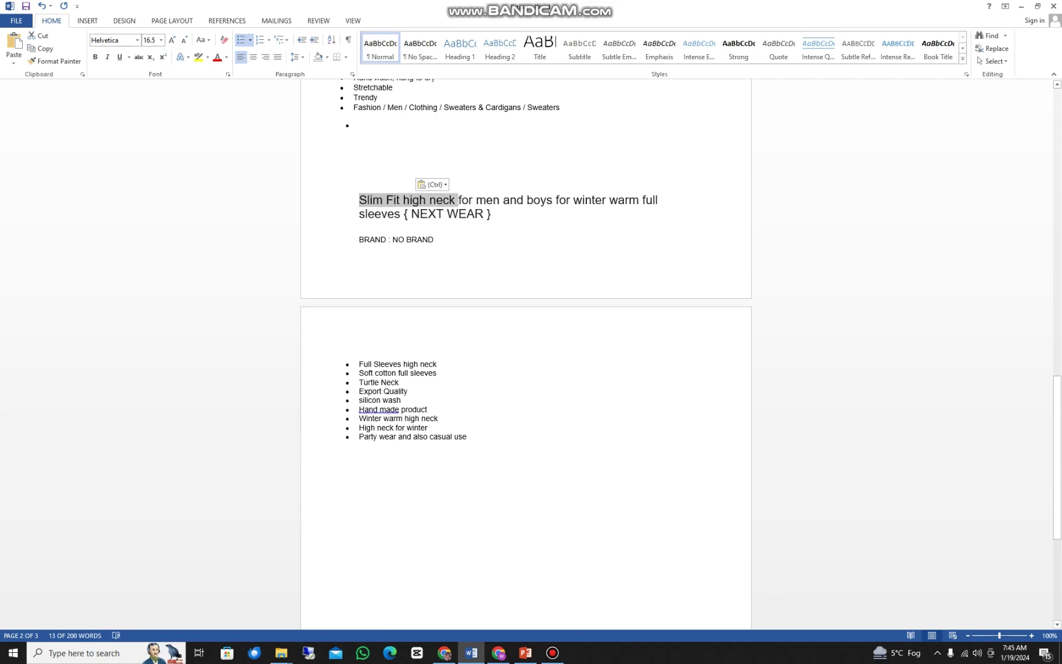
{"action": "scroll", "coordinate": [525, 337], "scroll_direction": "up", "scroll_amount": 5}
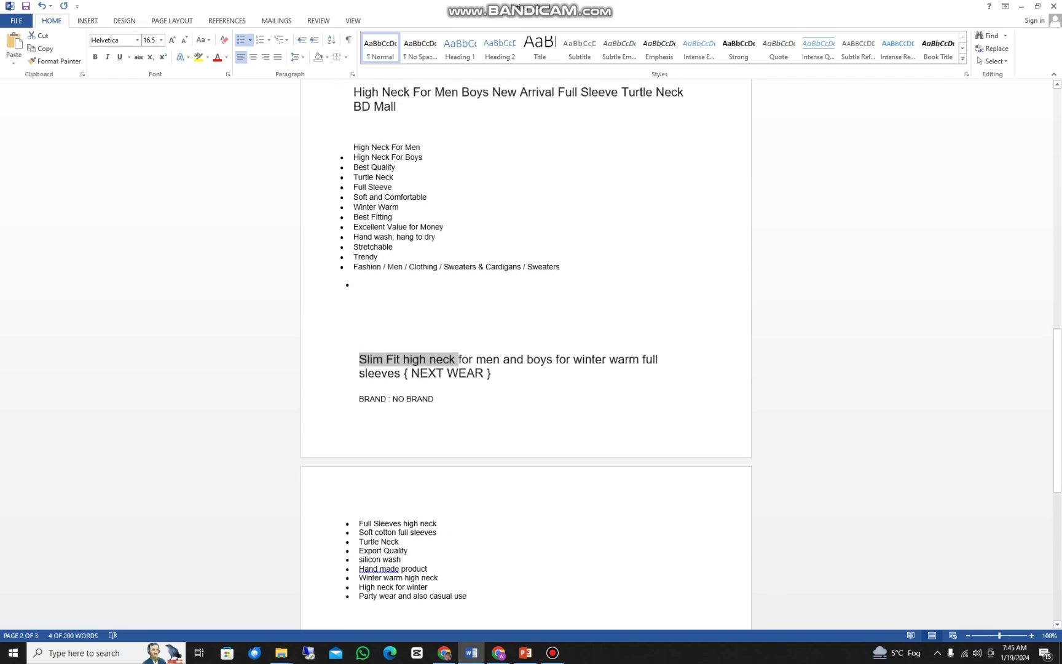
{"action": "scroll", "coordinate": [525, 353], "scroll_direction": "up", "scroll_amount": 14}
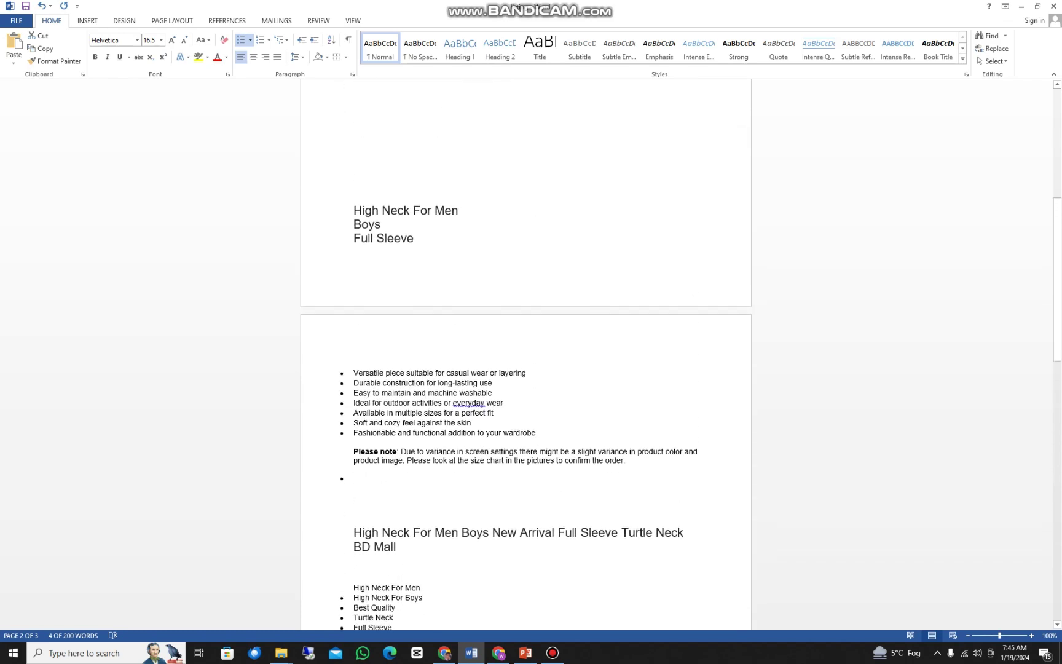
{"action": "left_click", "coordinate": [414, 249]}
{"action": "key", "text": "Return"}
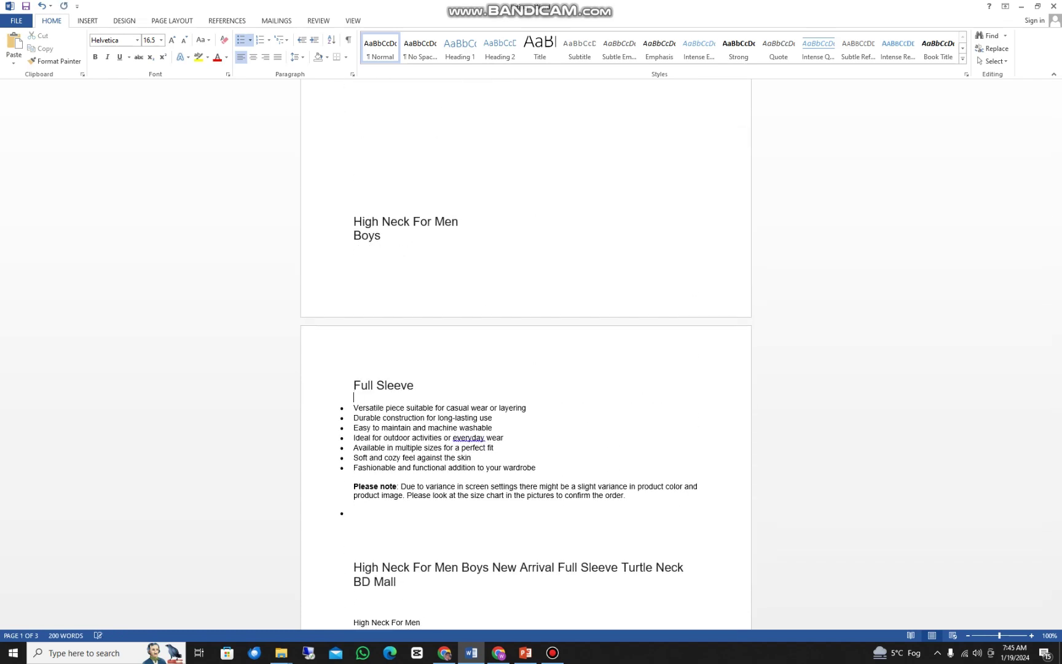
{"action": "key", "text": "BackSpace"}
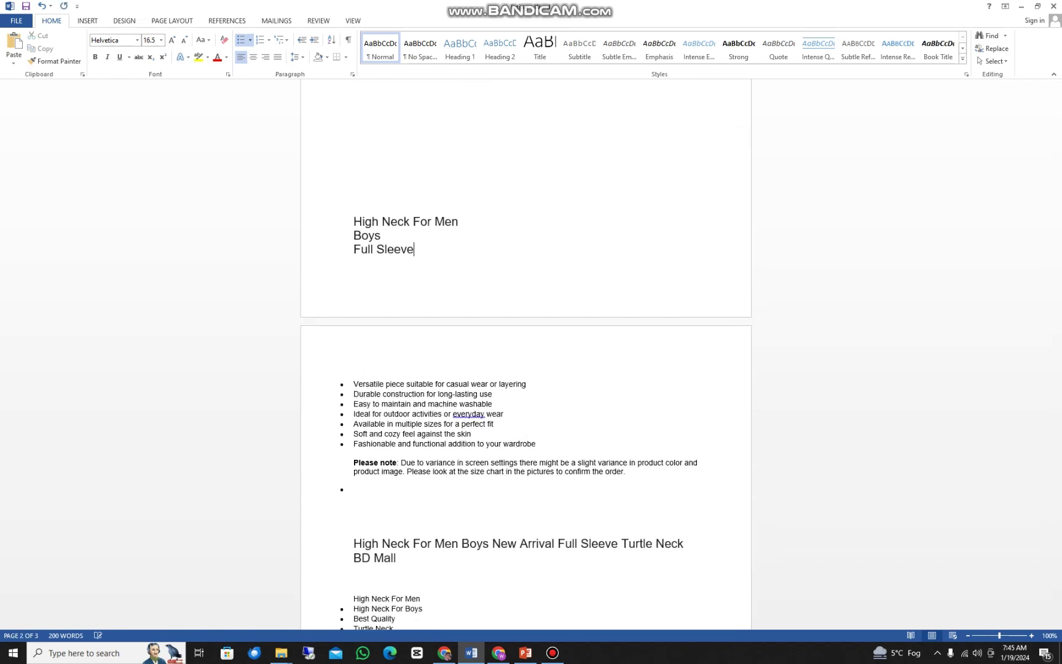
{"action": "type", "text": "Slim Fit high neck"}
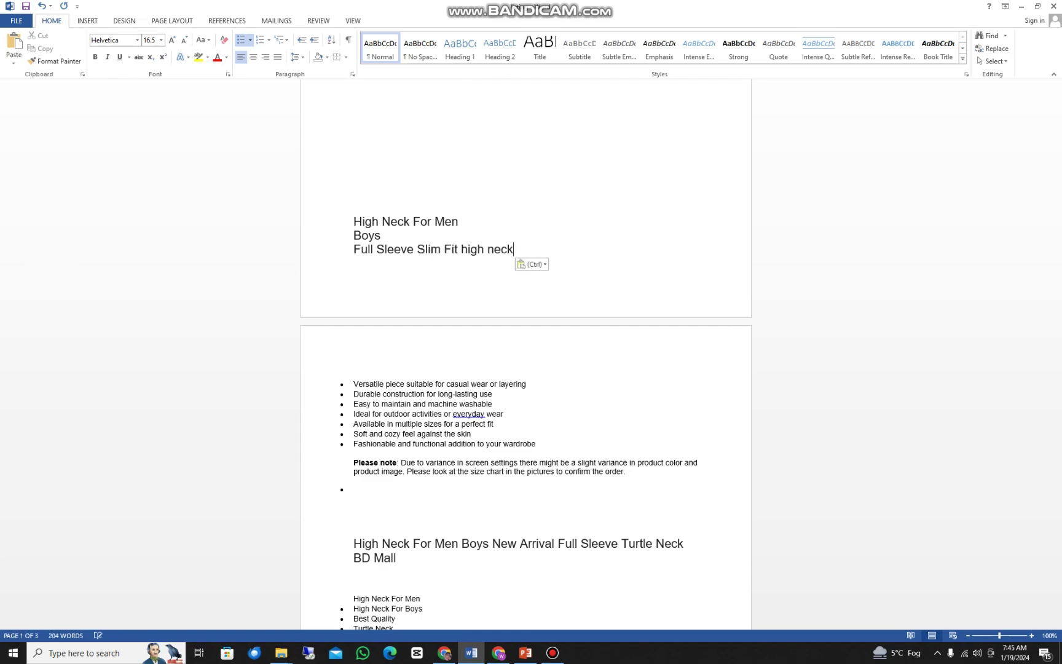
Copy "for winter warm" from the NEXT WEAR title and paste it at the end of the "Full Sleeve Slim Fit high neck" line.
{"action": "scroll", "coordinate": [525, 369], "scroll_direction": "down", "scroll_amount": 15}
{"action": "scroll", "coordinate": [525, 369], "scroll_direction": "up", "scroll_amount": 1}
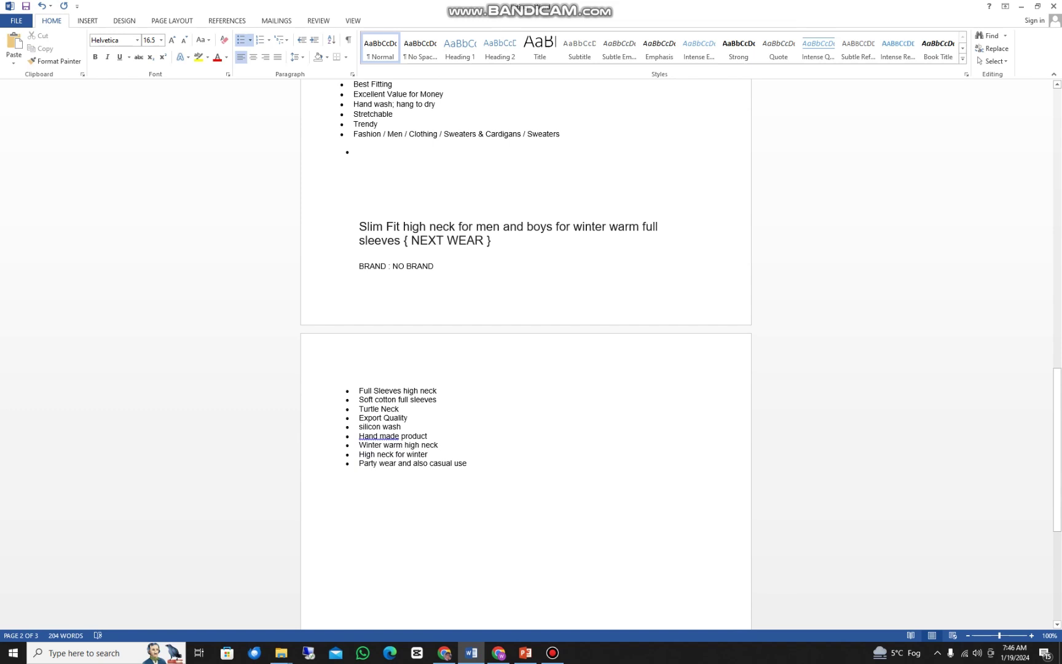
{"action": "left_click_drag", "start_coordinate": [555, 226], "coordinate": [639, 226]}
{"action": "key", "text": "ctrl+c"}
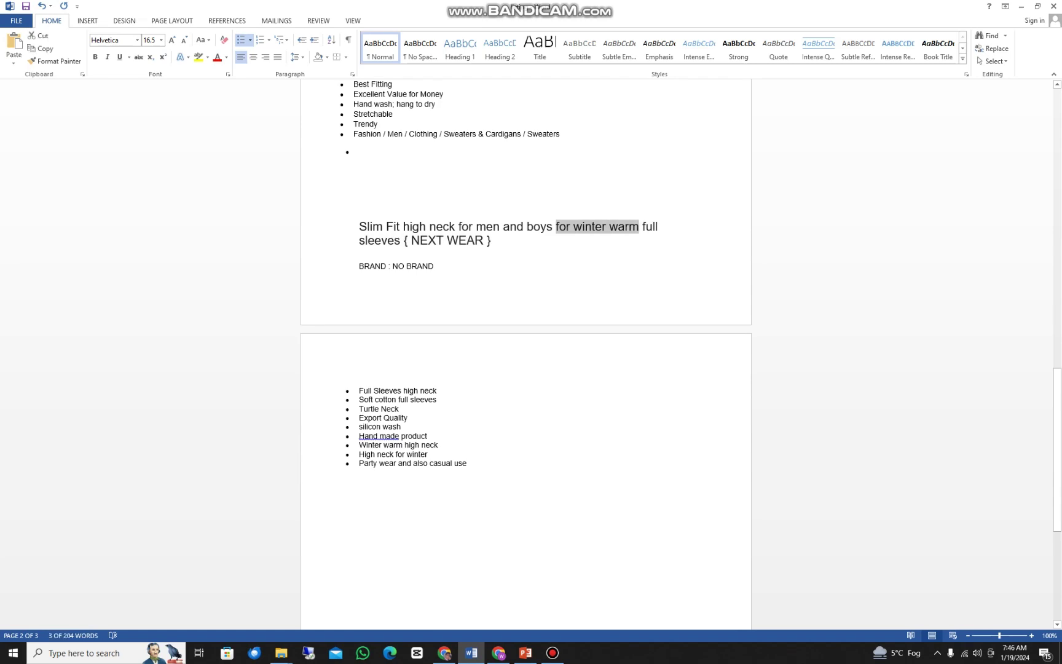
{"action": "scroll", "coordinate": [525, 354], "scroll_direction": "up", "scroll_amount": 13}
{"action": "left_click", "coordinate": [514, 276]}
{"action": "key", "text": "ctrl+v"}
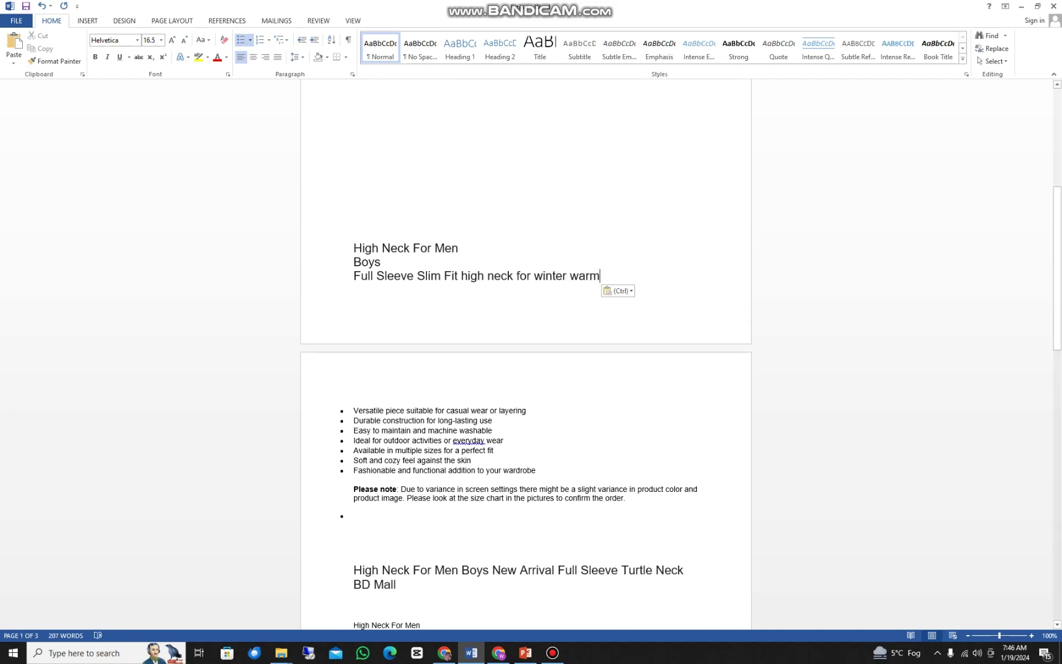
Copy the "Full Sleeve Slim Fit high neck for winter warm" line and paste it directly after "High Neck For Men".
{"action": "left_click", "coordinate": [452, 248]}
{"action": "left_click", "coordinate": [354, 276]}
{"action": "left_click_drag", "start_coordinate": [354, 276], "coordinate": [488, 276]}
{"action": "key", "text": "ctrl+shift+Right"}
{"action": "key", "text": "ctrl+shift+Right"}
{"action": "key", "text": "ctrl+shift+Right"}
{"action": "key", "text": "ctrl+shift+Right"}
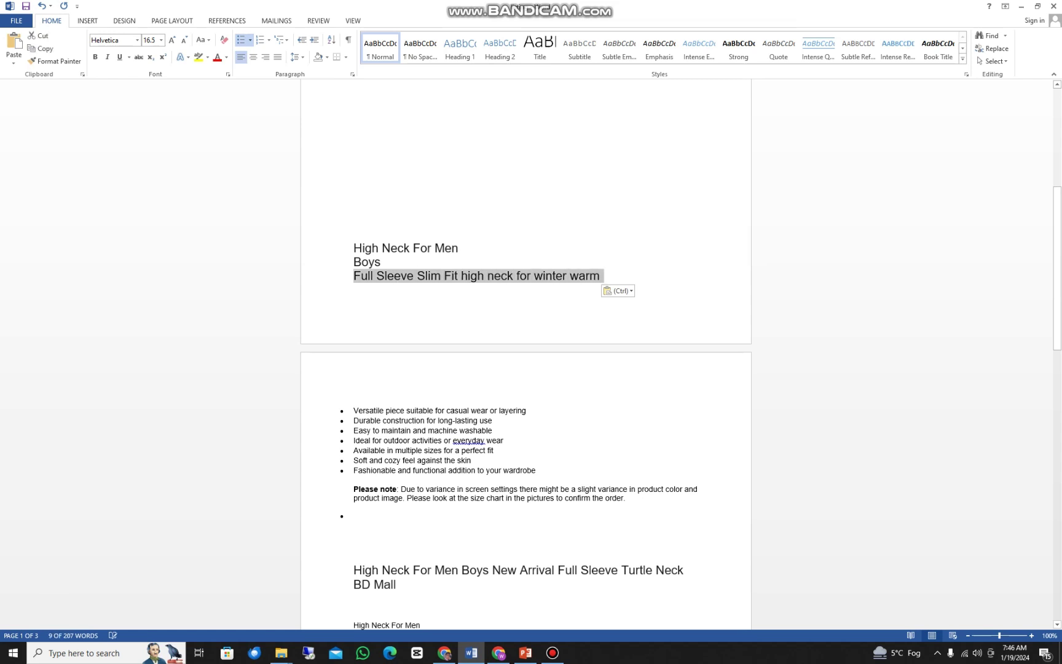
{"action": "key", "text": "ctrl+c"}
{"action": "left_click", "coordinate": [461, 248]}
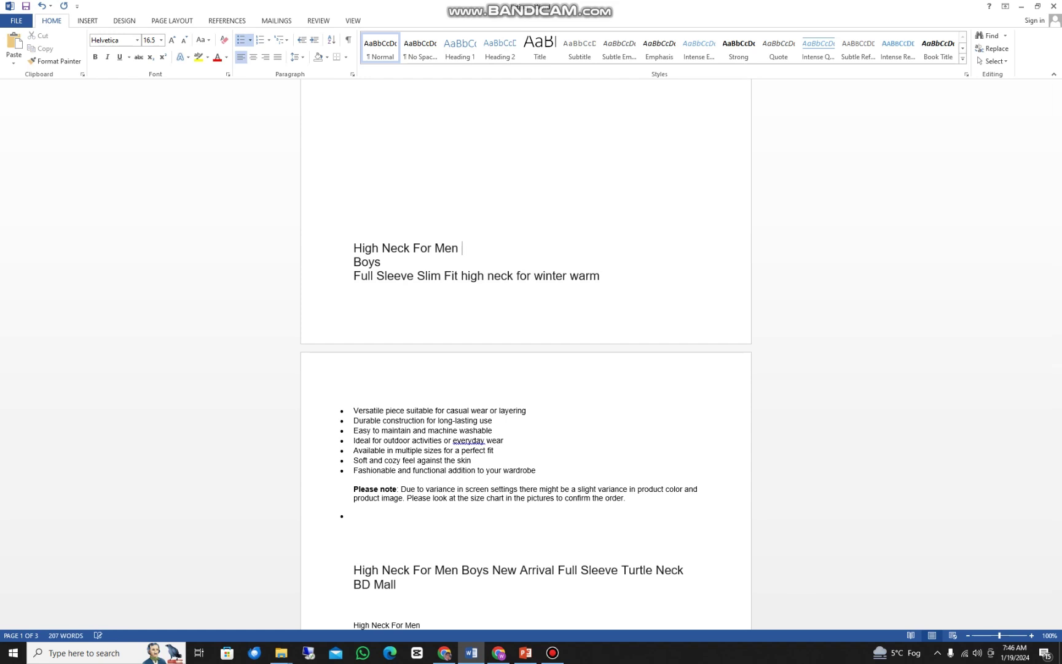
{"action": "key", "text": "ctrl+v"}
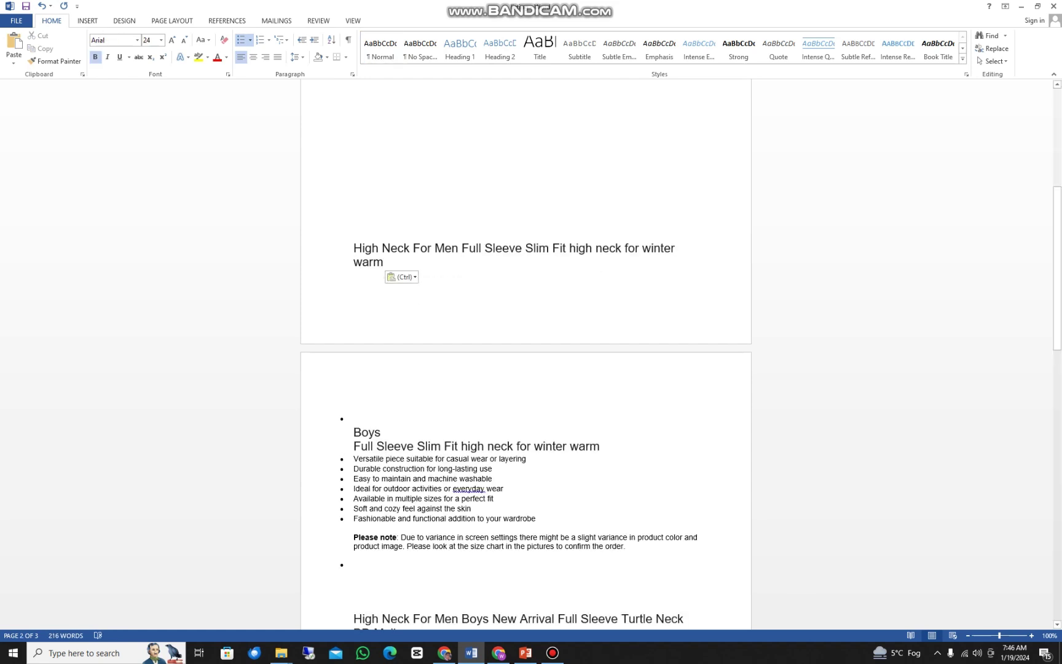
Copy "Boys" from the keyword lines and add it after "warm" at the end of the combined title.
{"action": "left_click_drag", "start_coordinate": [353, 248], "coordinate": [434, 248]}
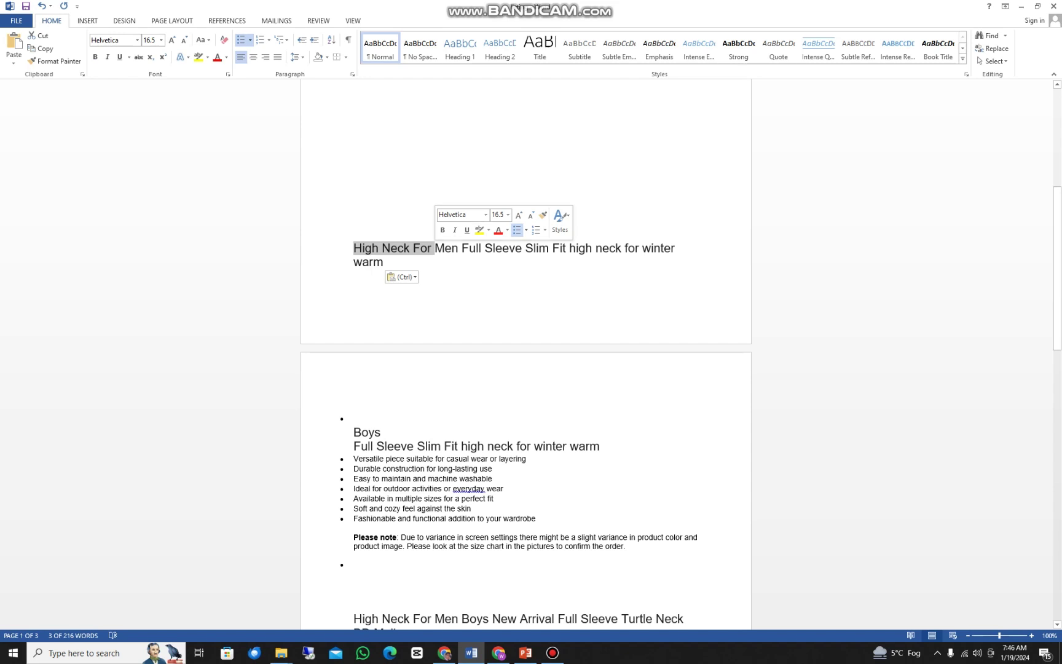
{"action": "left_click", "coordinate": [384, 262]}
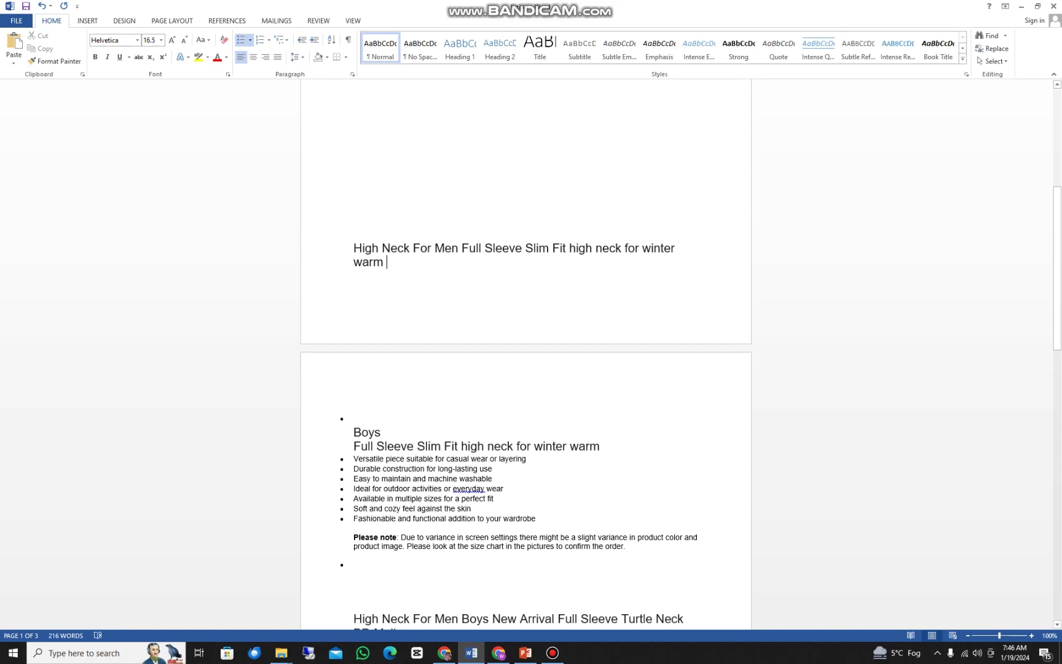
{"action": "left_click", "coordinate": [354, 432]}
{"action": "key", "text": "shift+End"}
{"action": "key", "text": "ctrl+c"}
{"action": "left_click", "coordinate": [387, 262]}
{"action": "key", "text": "ctrl+v"}
{"action": "left_click", "coordinate": [383, 262]}
{"action": "type", "text": "Boys"}
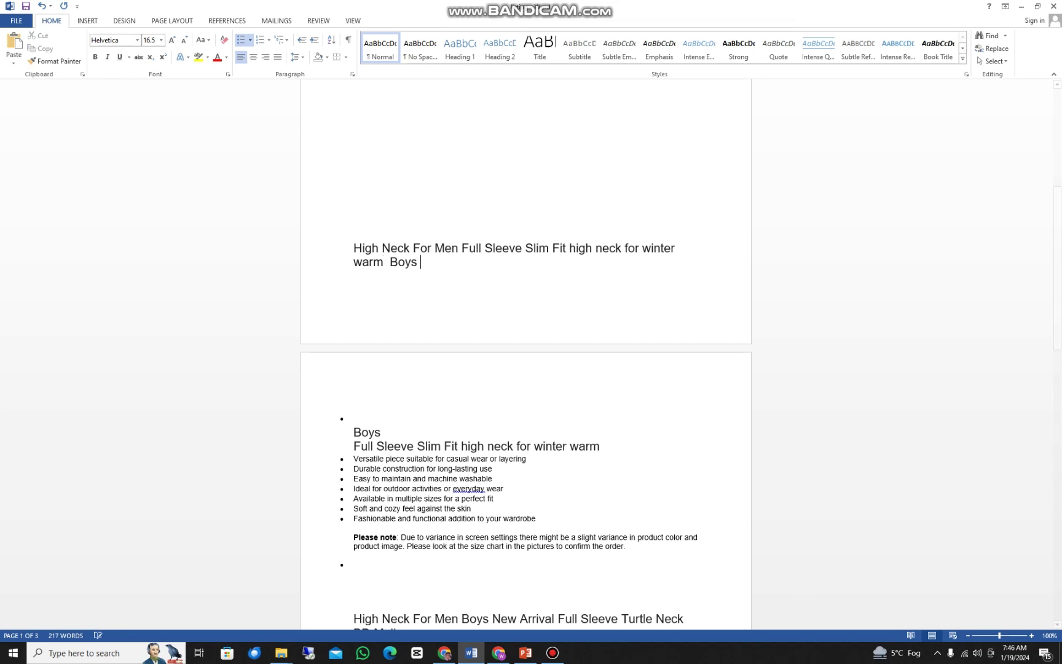
{"action": "type", "text": " kids"}
{"action": "key", "text": "Return"}
{"action": "left_click_drag", "start_coordinate": [446, 263], "coordinate": [417, 263]}
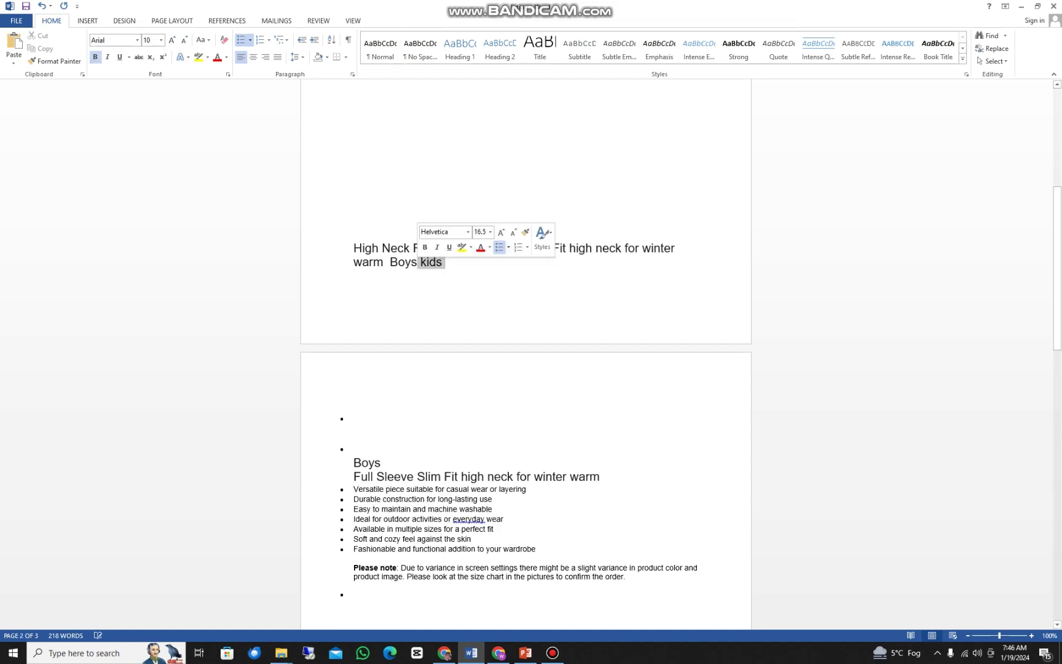
{"action": "key", "text": "BackSpace"}
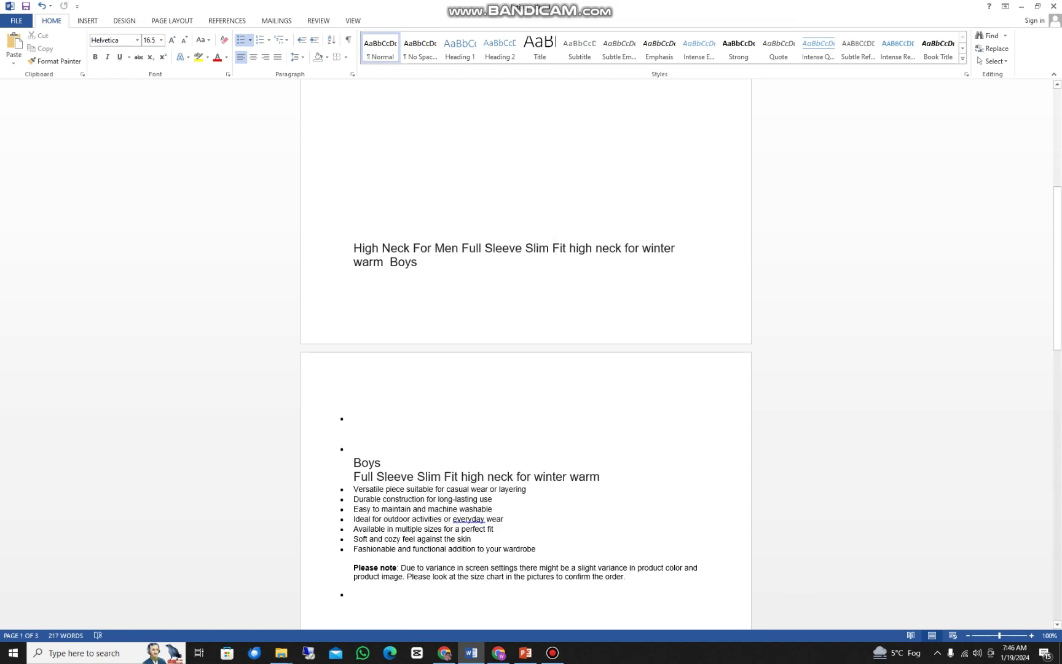
Insert "for boys" directly after "warm" in the combined title.
{"action": "double_click", "coordinate": [392, 263]}
{"action": "left_click", "coordinate": [384, 263]}
{"action": "type", "text": "and"}
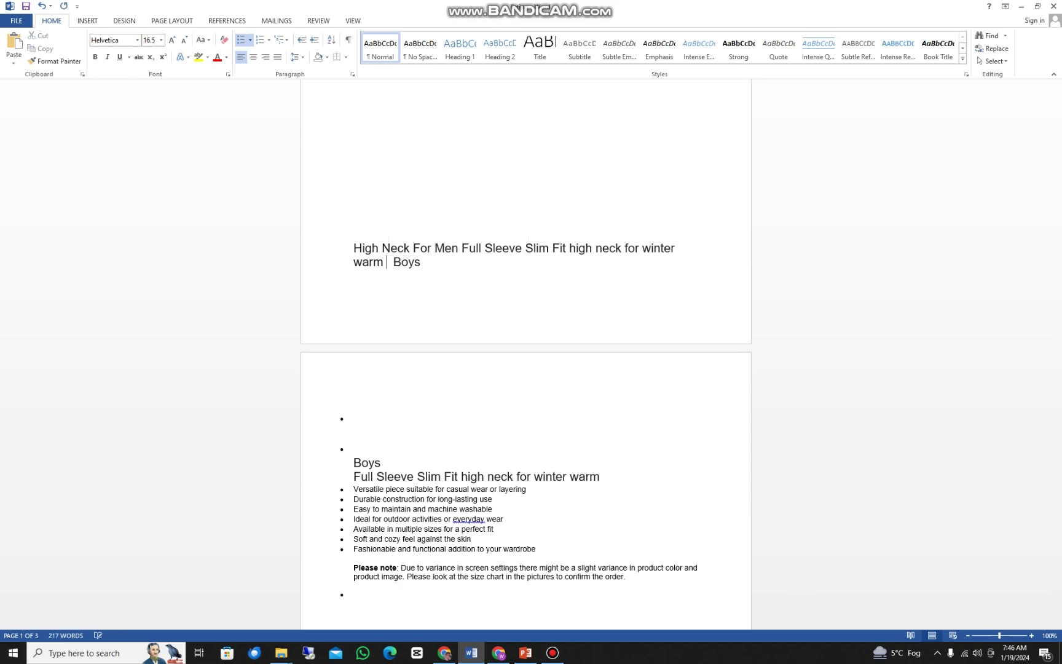
{"action": "key", "text": "BackSpace"}
{"action": "key", "text": "BackSpace"}
{"action": "key", "text": "BackSpace"}
{"action": "key", "text": "BackSpace"}
{"action": "key", "text": "BackSpace"}
{"action": "key", "text": "BackSpace"}
{"action": "type", "text": "for boys"}
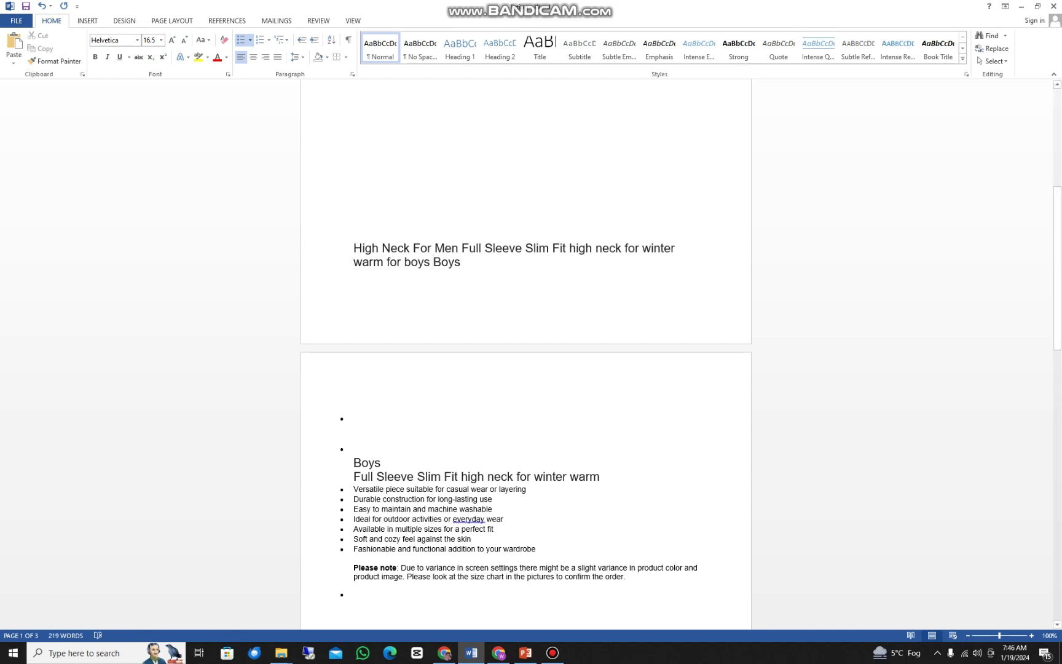
Delete the duplicate word "Boys" at the end of the combined title.
{"action": "left_click_drag", "start_coordinate": [354, 248], "coordinate": [410, 249]}
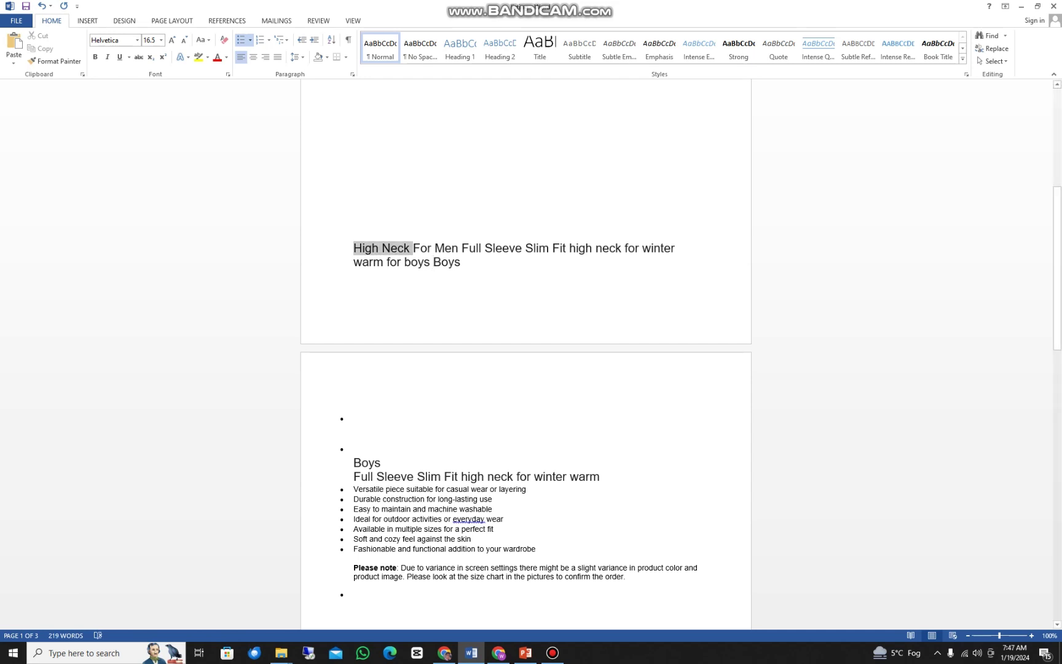
{"action": "left_click", "coordinate": [397, 249]}
{"action": "left_click_drag", "start_coordinate": [353, 248], "coordinate": [462, 248]}
{"action": "left_click", "coordinate": [401, 262]}
{"action": "left_click_drag", "start_coordinate": [398, 262], "coordinate": [463, 262]}
{"action": "left_click", "coordinate": [411, 261]}
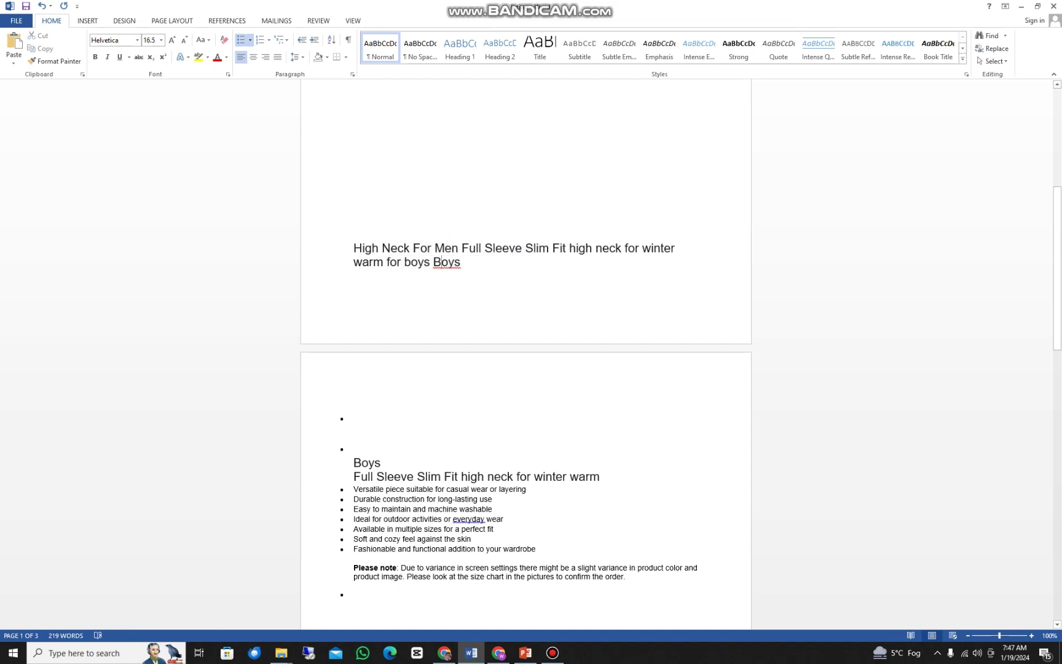
{"action": "double_click", "coordinate": [446, 262]}
{"action": "key", "text": "Delete"}
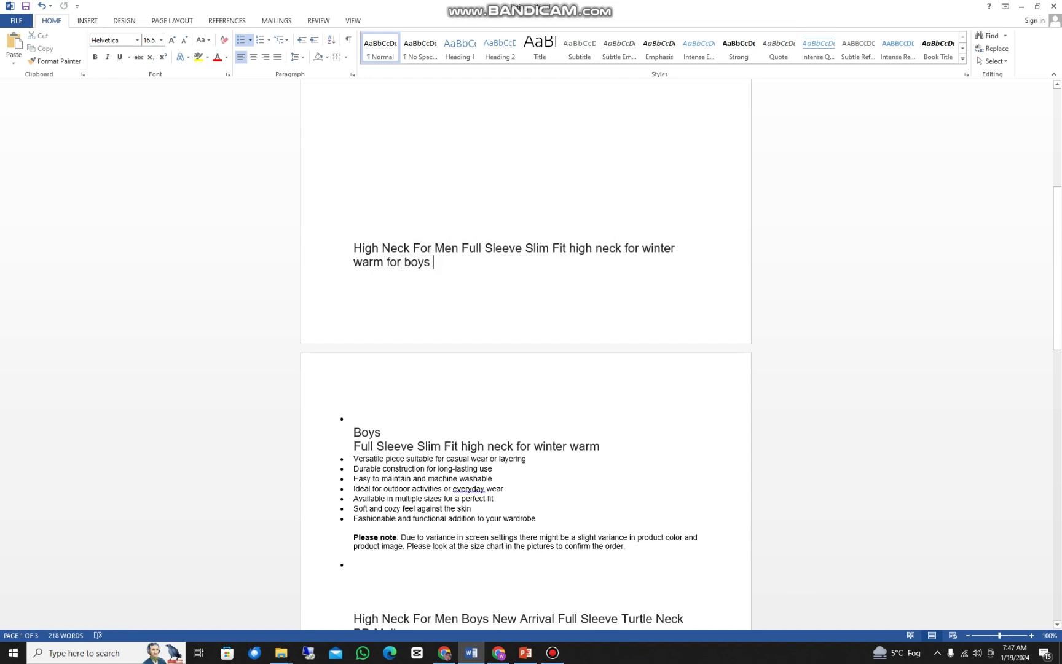
{"action": "left_click_drag", "start_coordinate": [462, 248], "coordinate": [624, 248]}
{"action": "left_click", "coordinate": [525, 248]}
{"action": "left_click", "coordinate": [654, 248]}
{"action": "scroll", "coordinate": [654, 248], "scroll_direction": "down", "scroll_amount": 2}
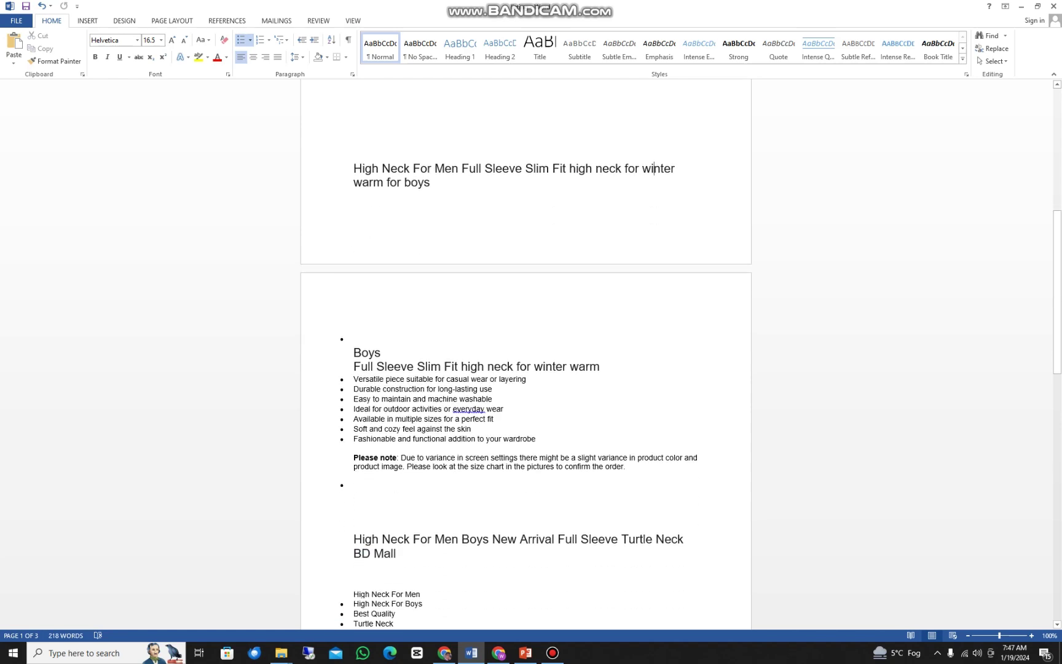
Switch to the Daraz search results in Chrome, search for "high neck" and look through the listed products.
{"action": "left_click", "coordinate": [444, 652]}
{"action": "scroll", "coordinate": [304, 233], "scroll_direction": "up", "scroll_amount": 16}
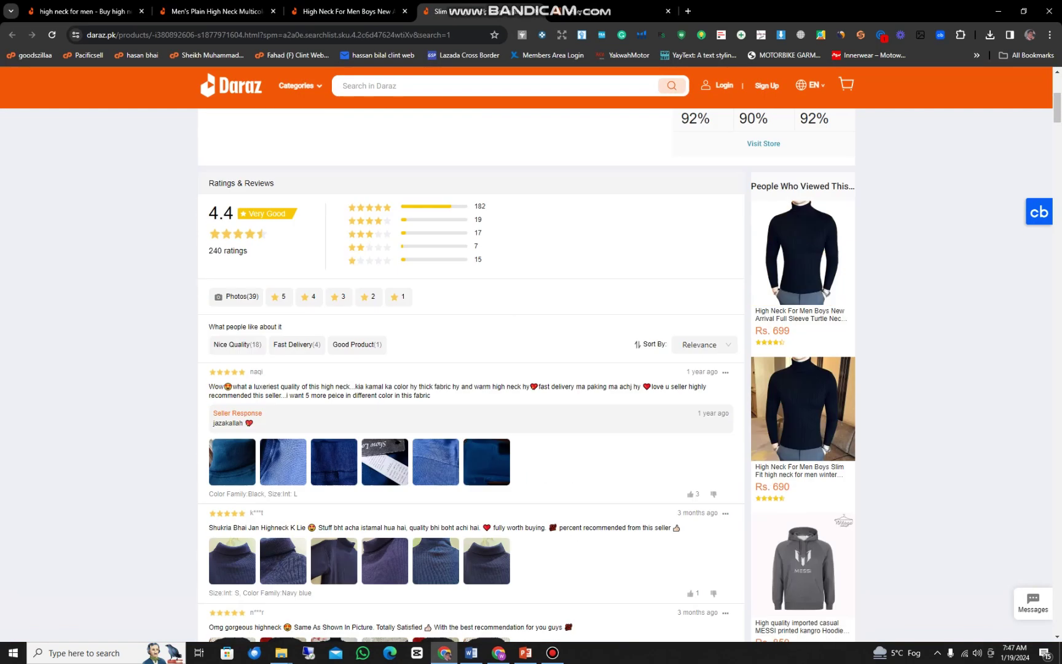
{"action": "left_click", "coordinate": [85, 11]}
{"action": "left_click_drag", "start_coordinate": [344, 167], "coordinate": [363, 167]}
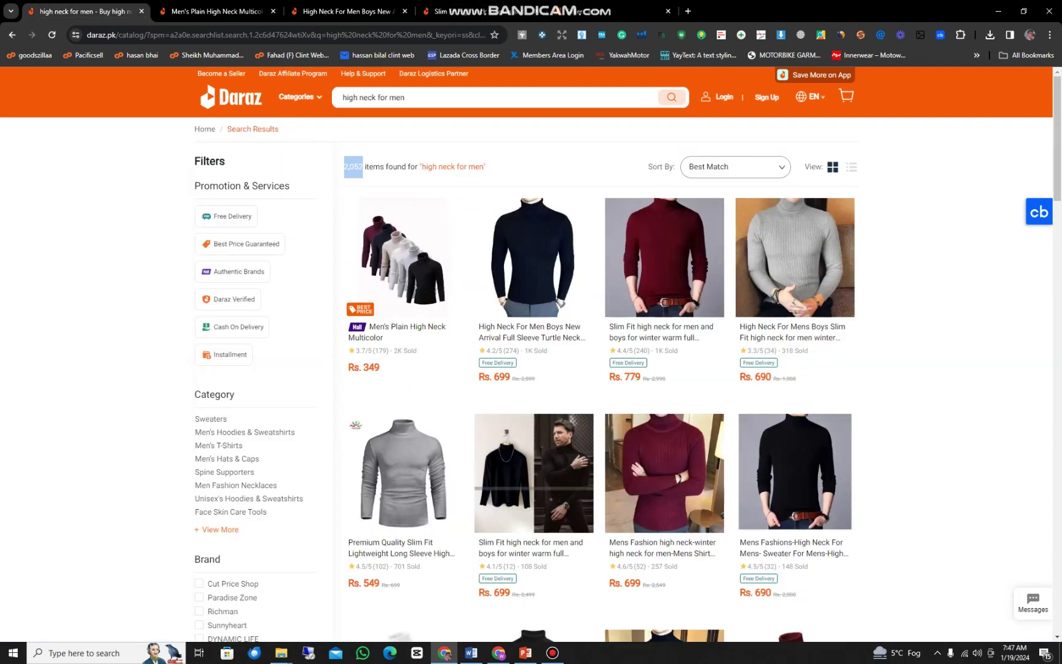
{"action": "left_click_drag", "start_coordinate": [376, 97], "coordinate": [404, 97]}
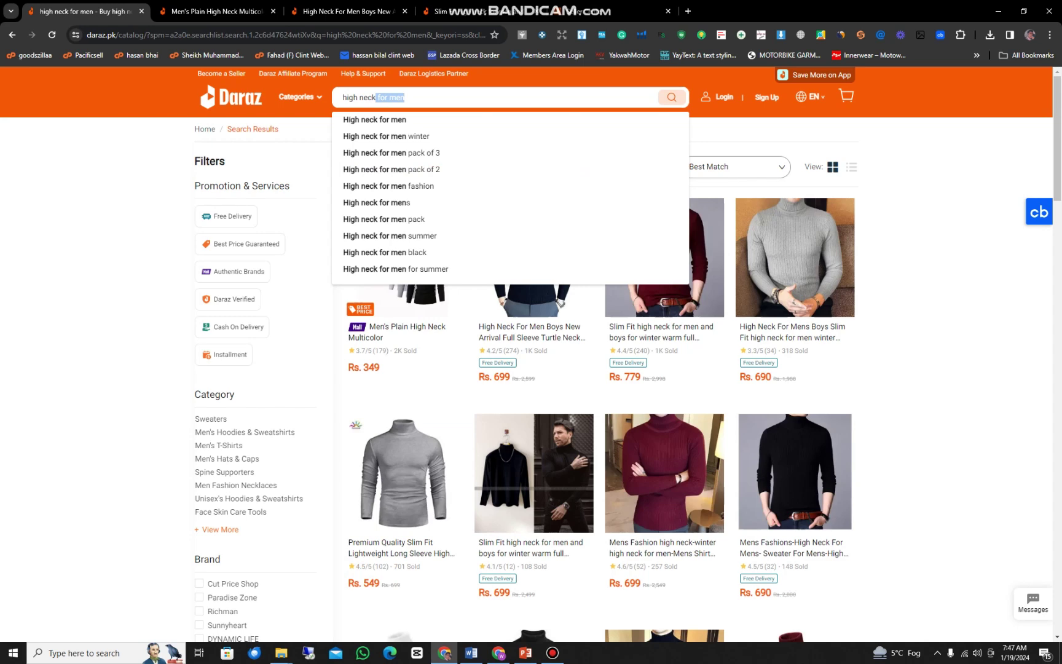
{"action": "key", "text": "BackSpace"}
{"action": "key", "text": "Return"}
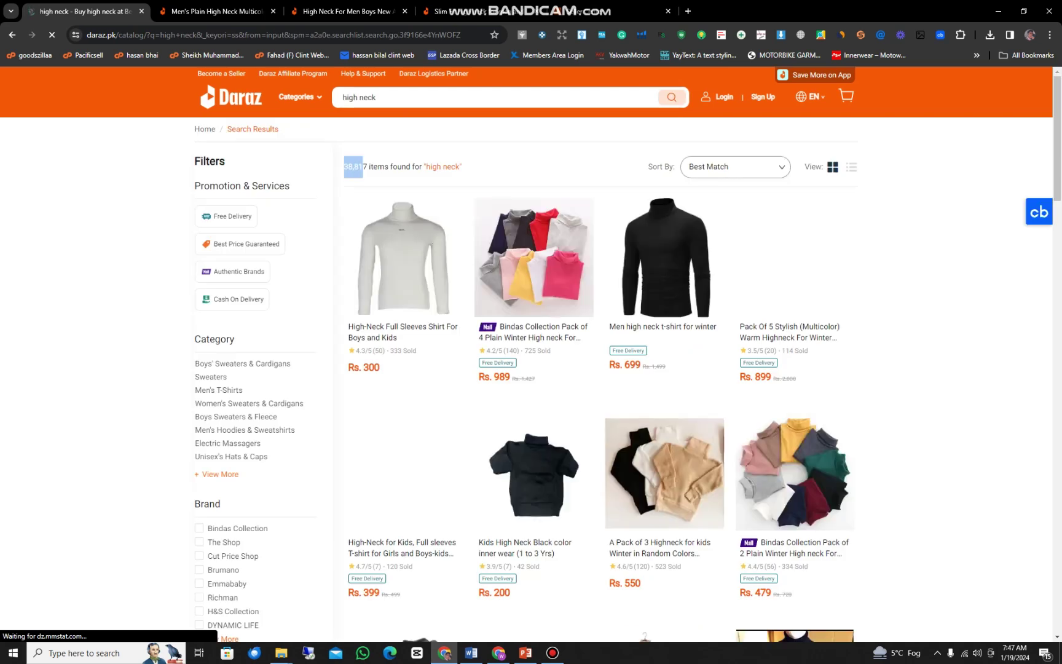
{"action": "scroll", "coordinate": [403, 295], "scroll_direction": "down", "scroll_amount": 3}
{"action": "scroll", "coordinate": [403, 295], "scroll_direction": "up", "scroll_amount": 3}
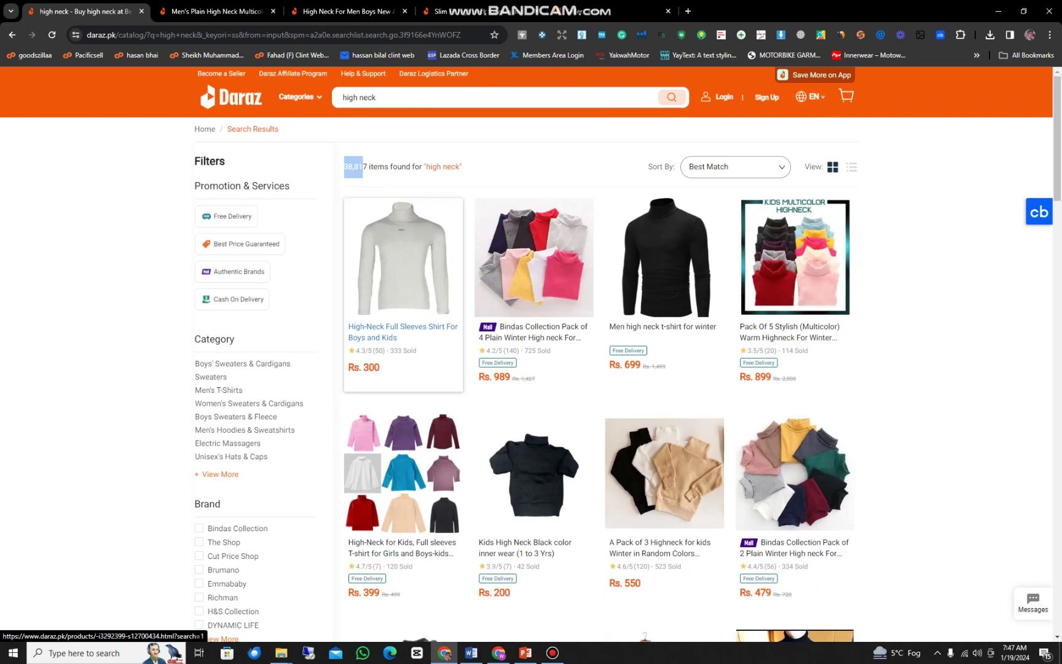
{"action": "scroll", "coordinate": [403, 344], "scroll_direction": "down", "scroll_amount": 2}
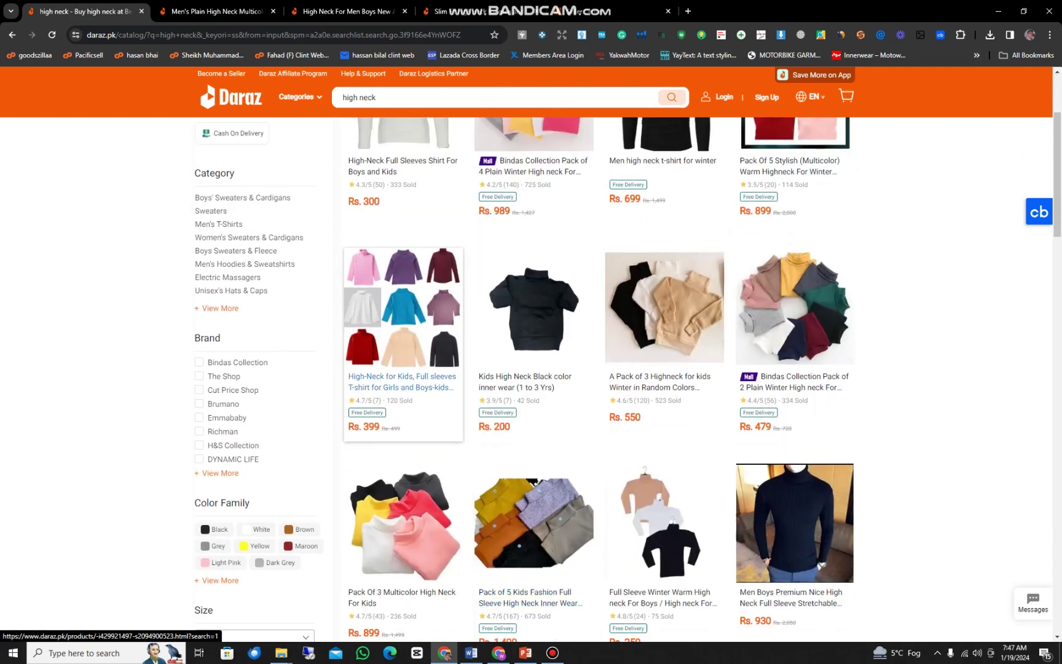
{"action": "scroll", "coordinate": [403, 344], "scroll_direction": "up", "scroll_amount": 2}
Search Daraz for "high neck for men" again.
{"action": "left_click", "coordinate": [437, 97]}
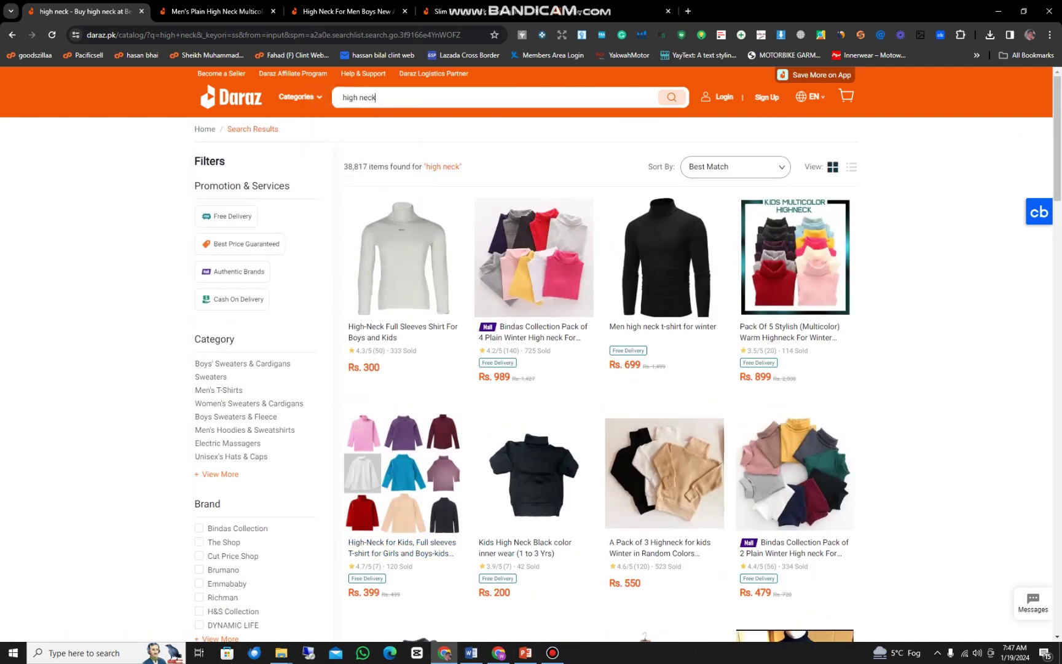
{"action": "type", "text": "v"}
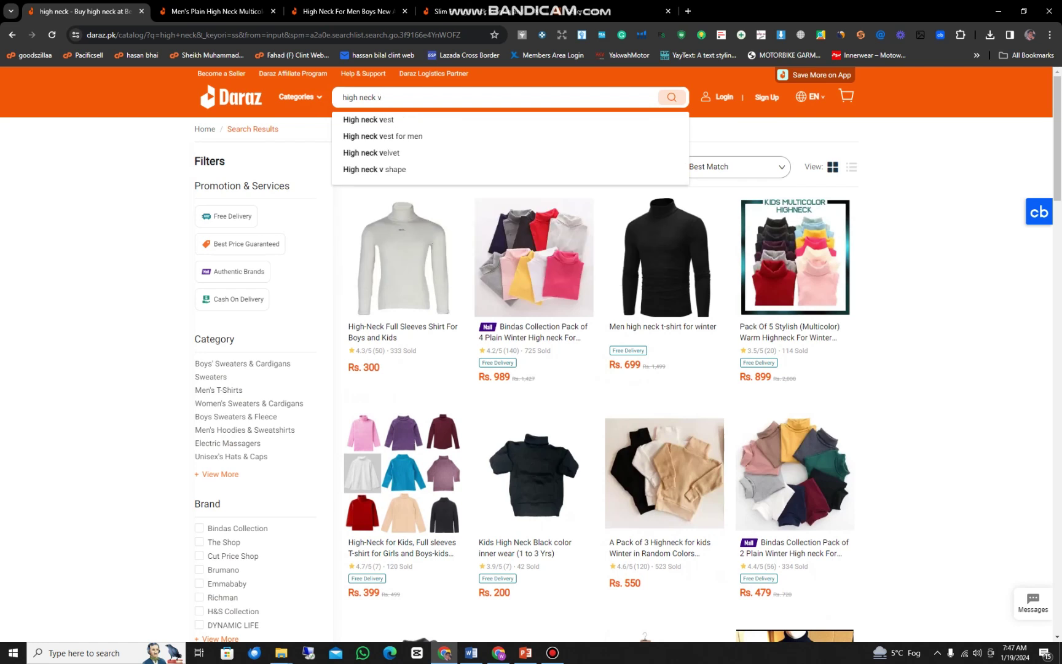
{"action": "key", "text": "Return"}
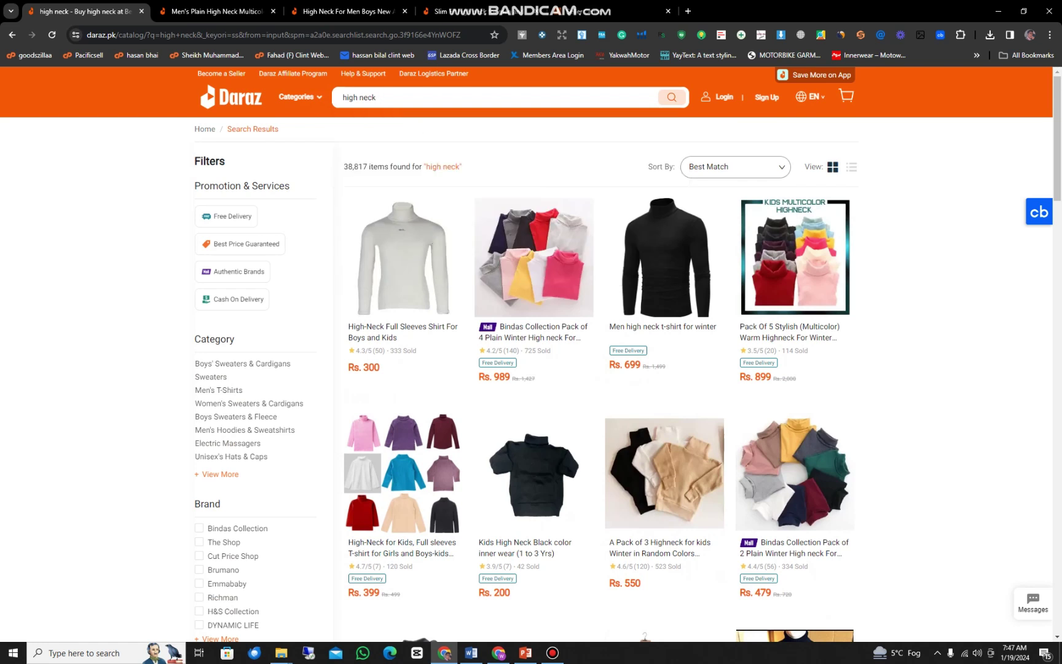
{"action": "type", "text": "for"}
{"action": "type", "text": " ,men"}
{"action": "key", "text": "BackSpace"}
{"action": "key", "text": "BackSpace"}
{"action": "type", "text": "m"}
{"action": "key", "text": "Return"}
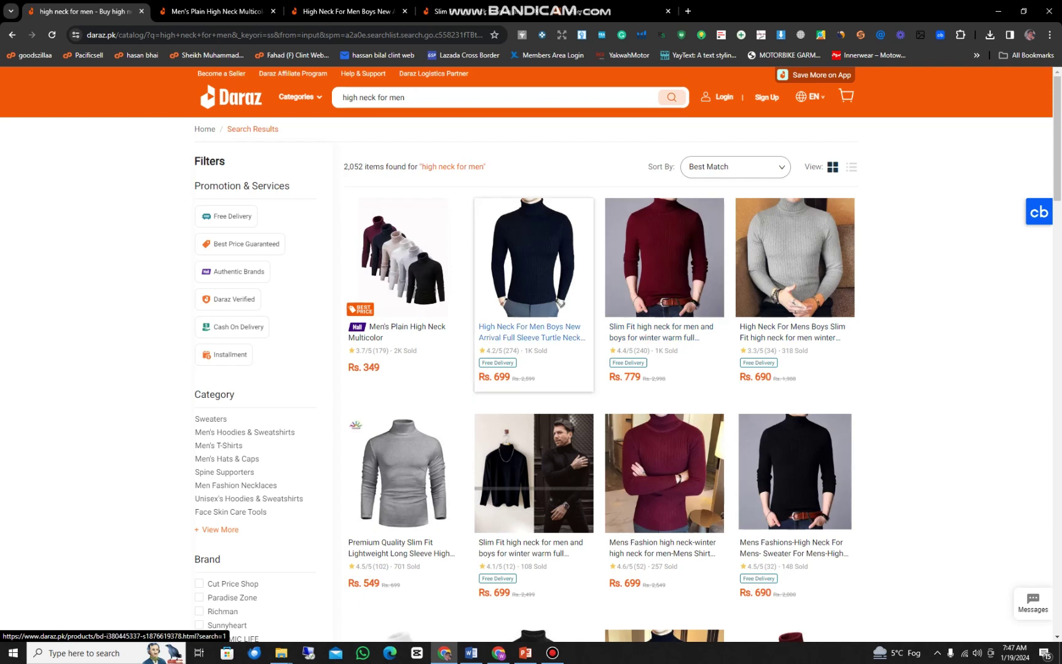
Switch back to Word, copy the combined high neck title and paste it after the "Title:" heading.
{"action": "left_click", "coordinate": [471, 652]}
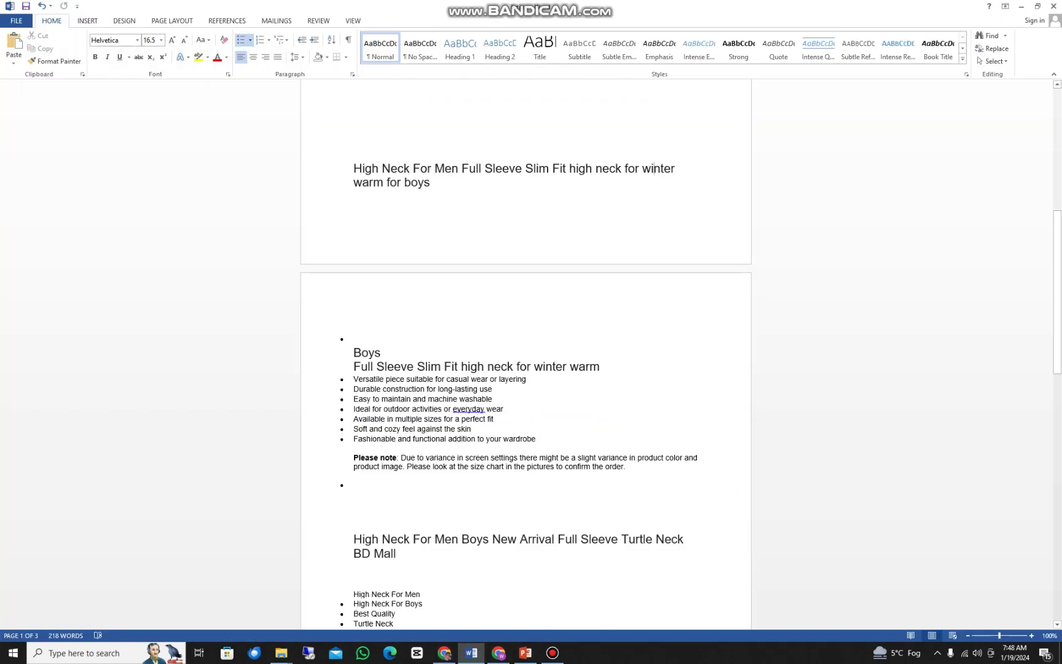
{"action": "left_click_drag", "start_coordinate": [353, 221], "coordinate": [440, 236]}
{"action": "key", "text": "ctrl+c"}
{"action": "scroll", "coordinate": [440, 236], "scroll_direction": "up", "scroll_amount": 9}
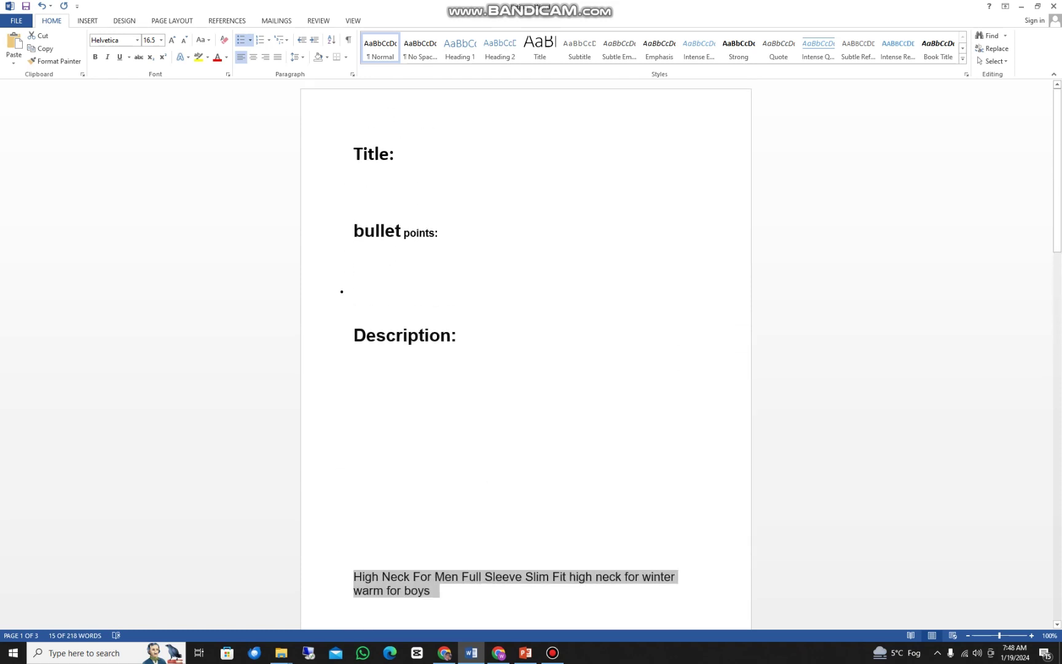
{"action": "left_click", "coordinate": [399, 154]}
{"action": "key", "text": "ctrl+v"}
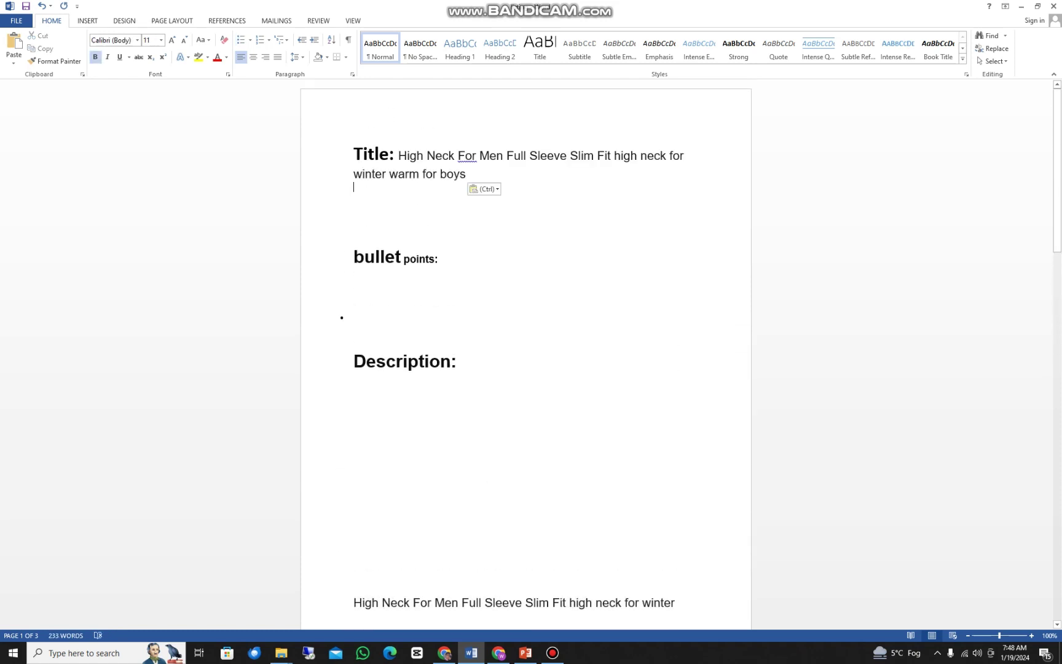
Apply the grammar suggestion "for" to the flagged "For" in the pasted title.
{"action": "scroll", "coordinate": [474, 136], "scroll_direction": "down", "scroll_amount": 1}
{"action": "right_click", "coordinate": [474, 137]}
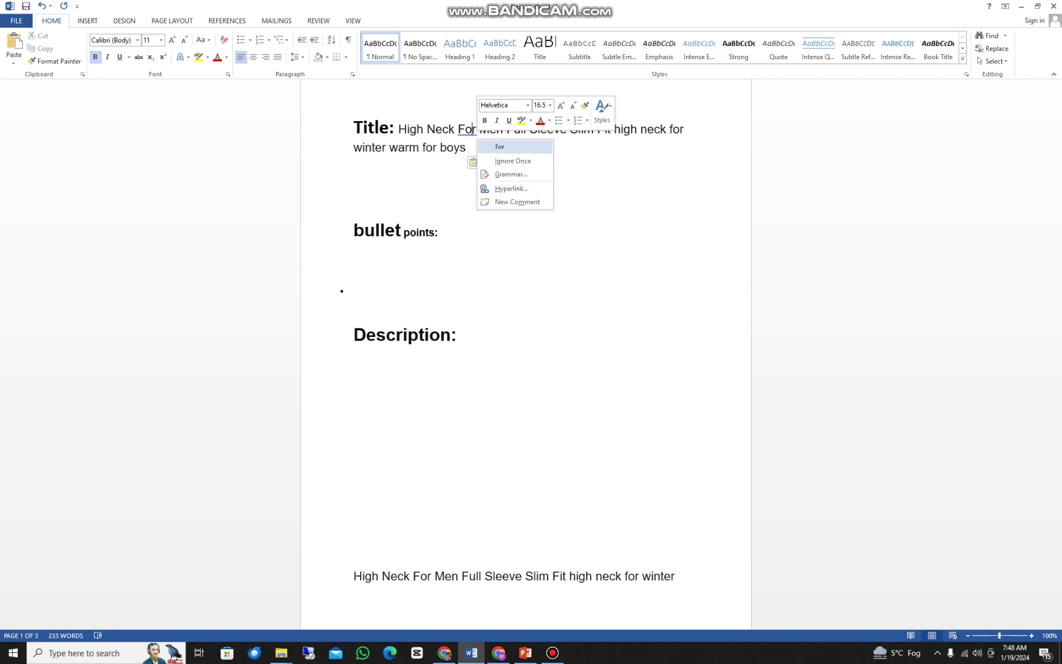
{"action": "left_click", "coordinate": [500, 146]}
Examine the BD Mall bullet points, from the high neck keywords through fit, warmth and value for money.
{"action": "scroll", "coordinate": [500, 146], "scroll_direction": "down", "scroll_amount": 15}
{"action": "scroll", "coordinate": [525, 353], "scroll_direction": "down", "scroll_amount": 6}
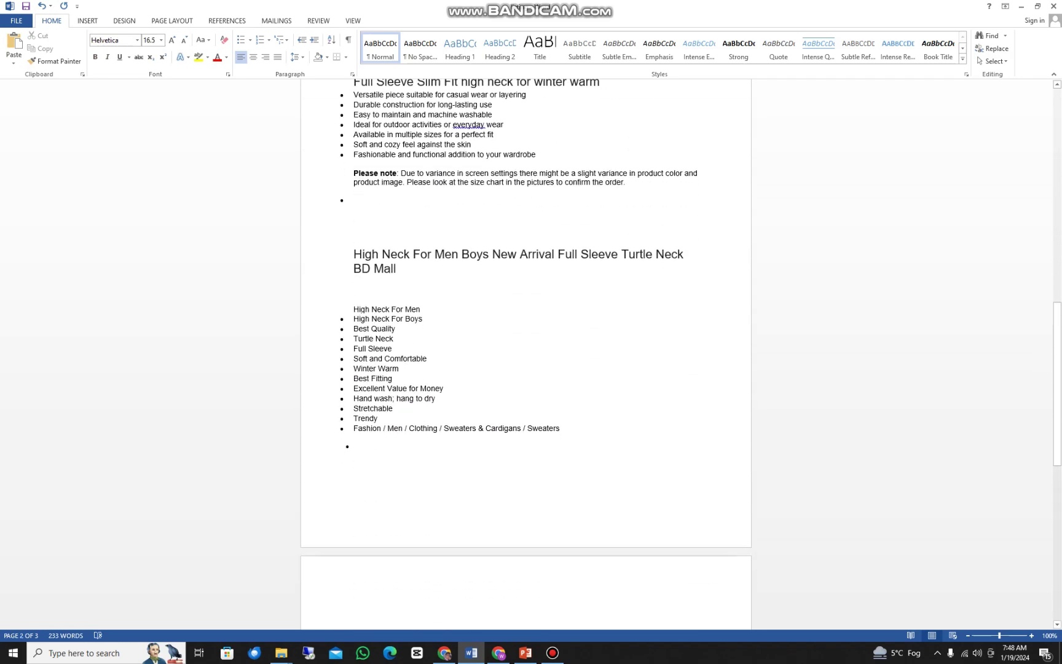
{"action": "left_click_drag", "start_coordinate": [354, 310], "coordinate": [427, 319]}
{"action": "left_click", "coordinate": [435, 319]}
{"action": "left_click_drag", "start_coordinate": [354, 309], "coordinate": [436, 319]}
{"action": "scroll", "coordinate": [526, 353], "scroll_direction": "down", "scroll_amount": 1}
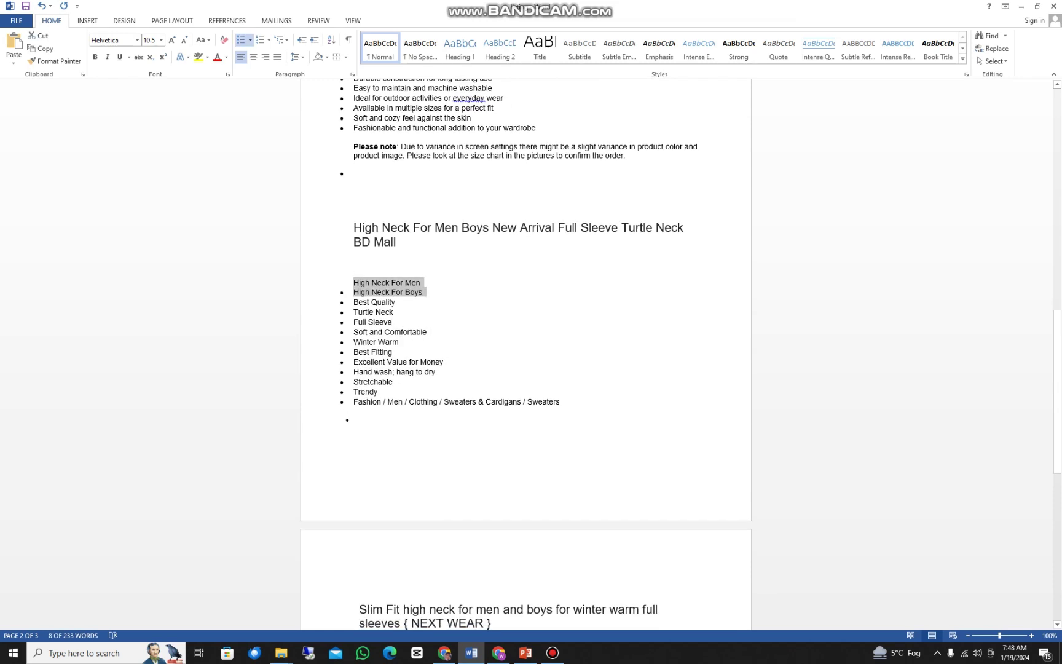
{"action": "left_click_drag", "start_coordinate": [353, 322], "coordinate": [431, 332]}
{"action": "left_click_drag", "start_coordinate": [354, 342], "coordinate": [447, 361]}
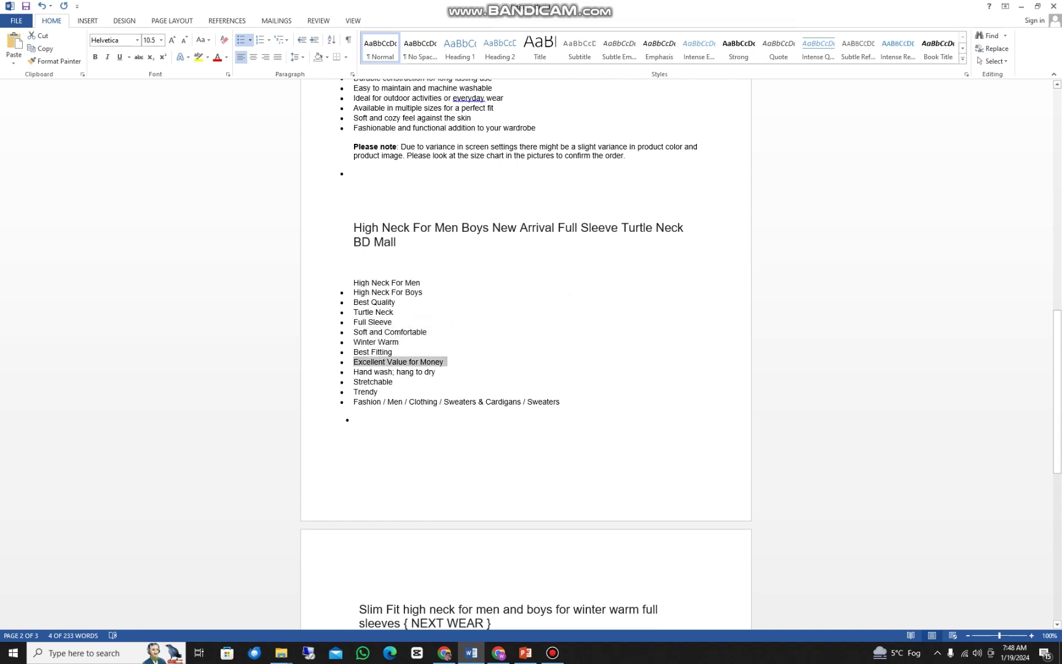
{"action": "scroll", "coordinate": [526, 353], "scroll_direction": "down", "scroll_amount": 3}
Copy "High Neck For Men" and "High Neck For Boys" from the BD Mall bullets and paste them below that list.
{"action": "left_click", "coordinate": [359, 311]}
{"action": "left_click_drag", "start_coordinate": [353, 177], "coordinate": [424, 186]}
{"action": "key", "text": "ctrl+c"}
{"action": "scroll", "coordinate": [525, 354], "scroll_direction": "down", "scroll_amount": 4}
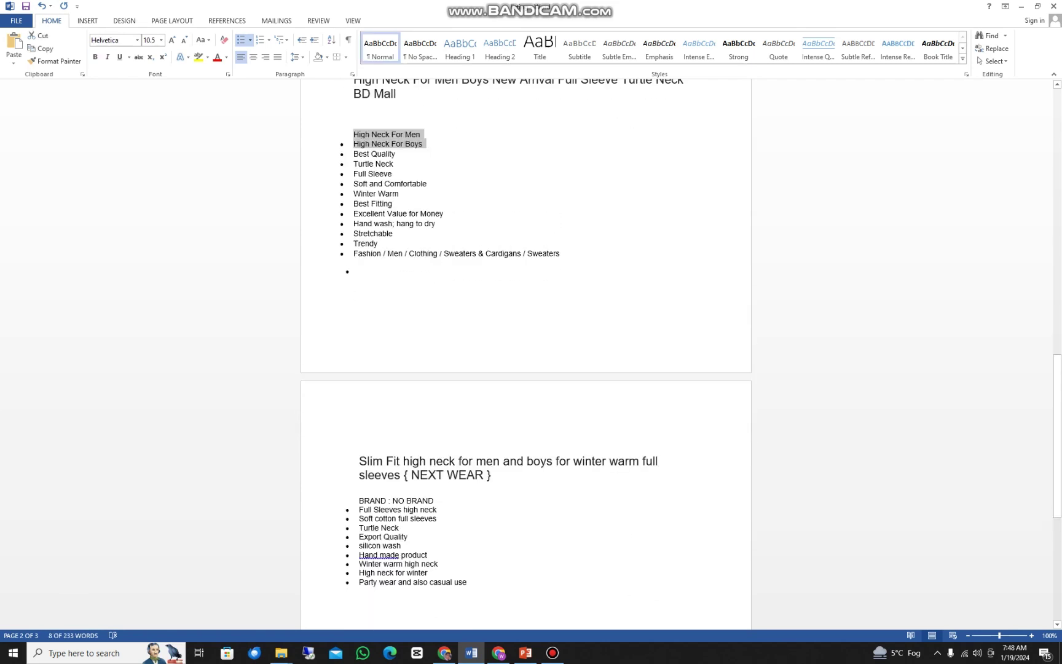
{"action": "left_click", "coordinate": [357, 213]}
{"action": "key", "text": "ctrl+v"}
{"action": "scroll", "coordinate": [525, 353], "scroll_direction": "down", "scroll_amount": 3}
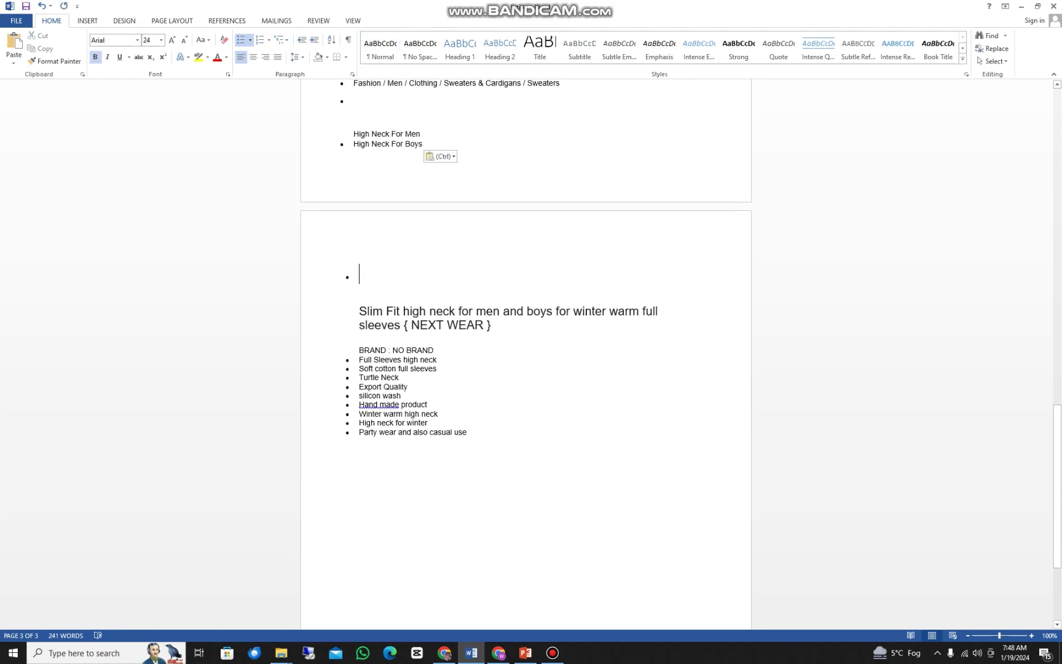
{"action": "scroll", "coordinate": [525, 353], "scroll_direction": "down", "scroll_amount": 1}
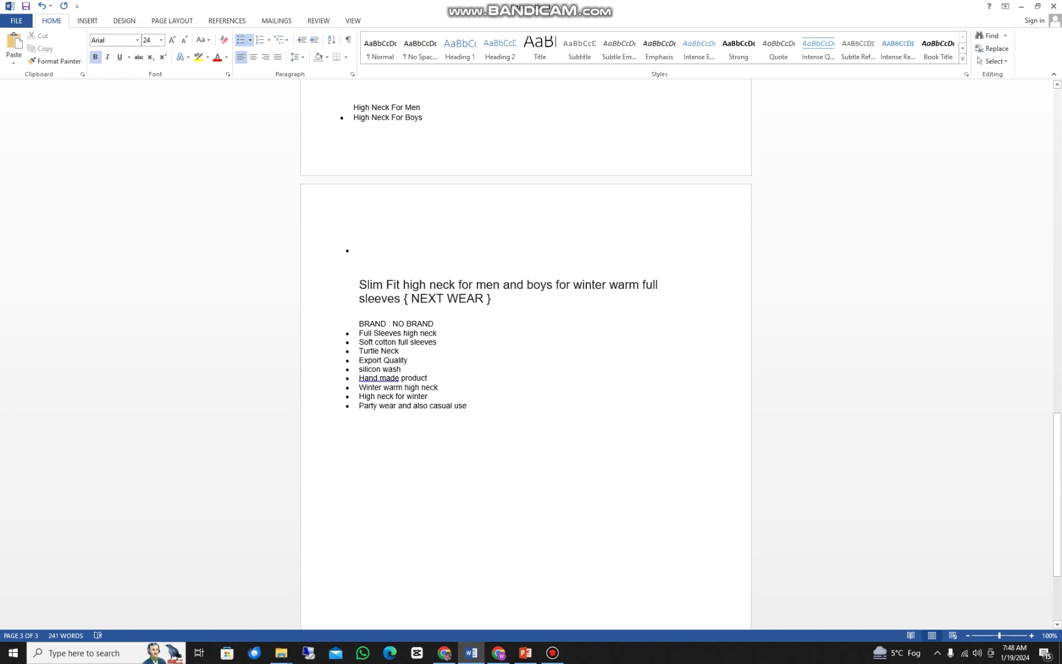
Switch to ChatGPT and start a prompt reading "Write a listing for my Daraz store", followed by a new line.
{"action": "scroll", "coordinate": [525, 353], "scroll_direction": "up", "scroll_amount": 10}
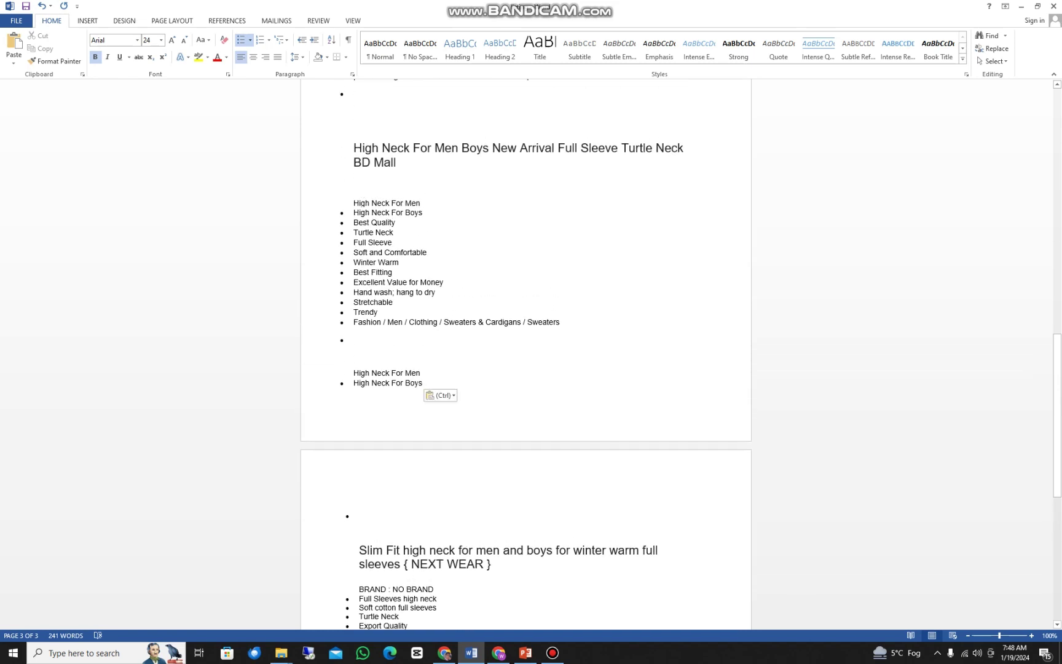
{"action": "left_click_drag", "start_coordinate": [353, 203], "coordinate": [394, 312]}
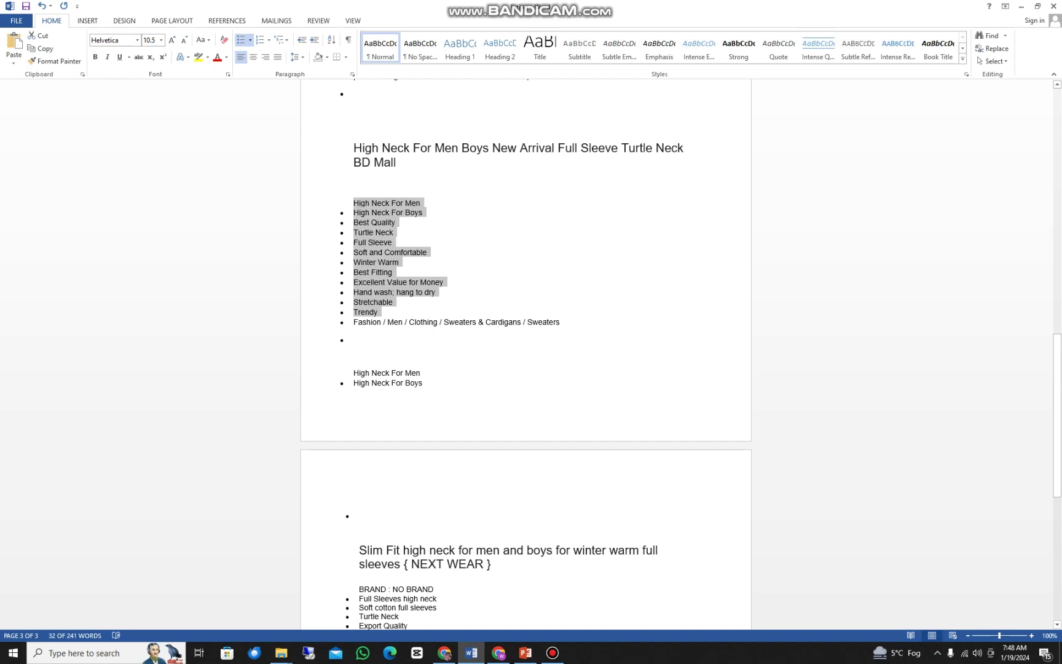
{"action": "left_click", "coordinate": [498, 652]}
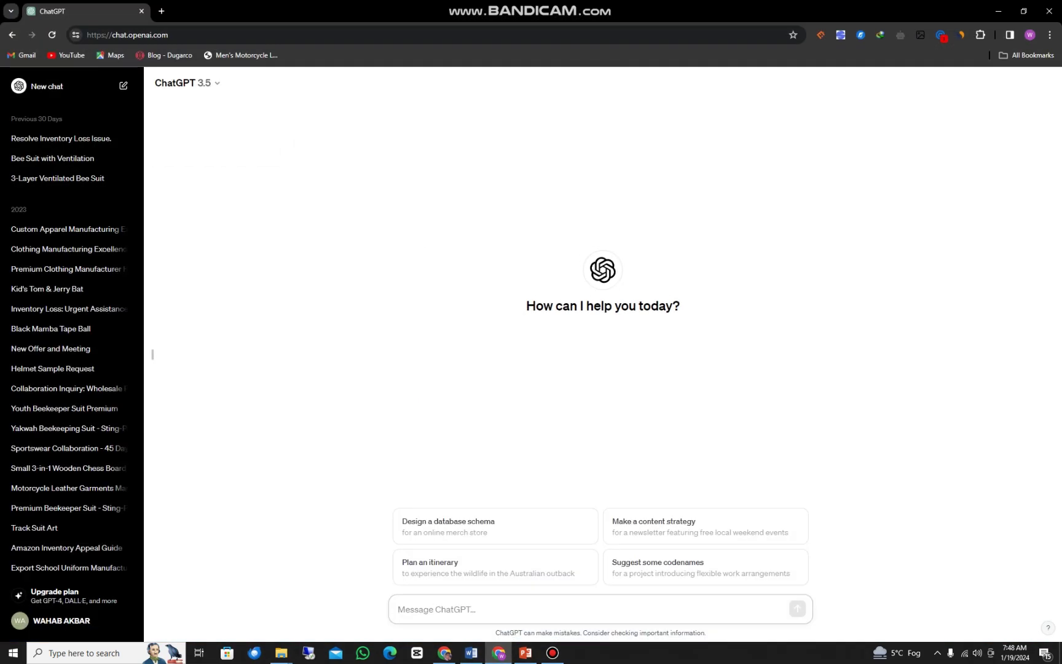
{"action": "type", "text": "Write a "}
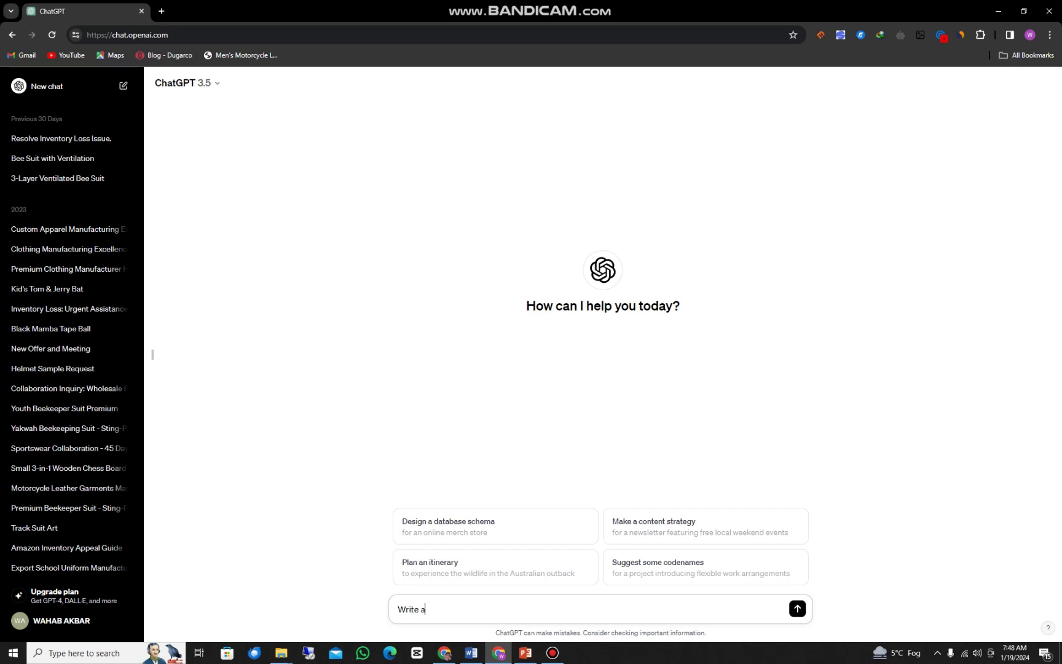
{"action": "type", "text": "listing for my Daraz store"}
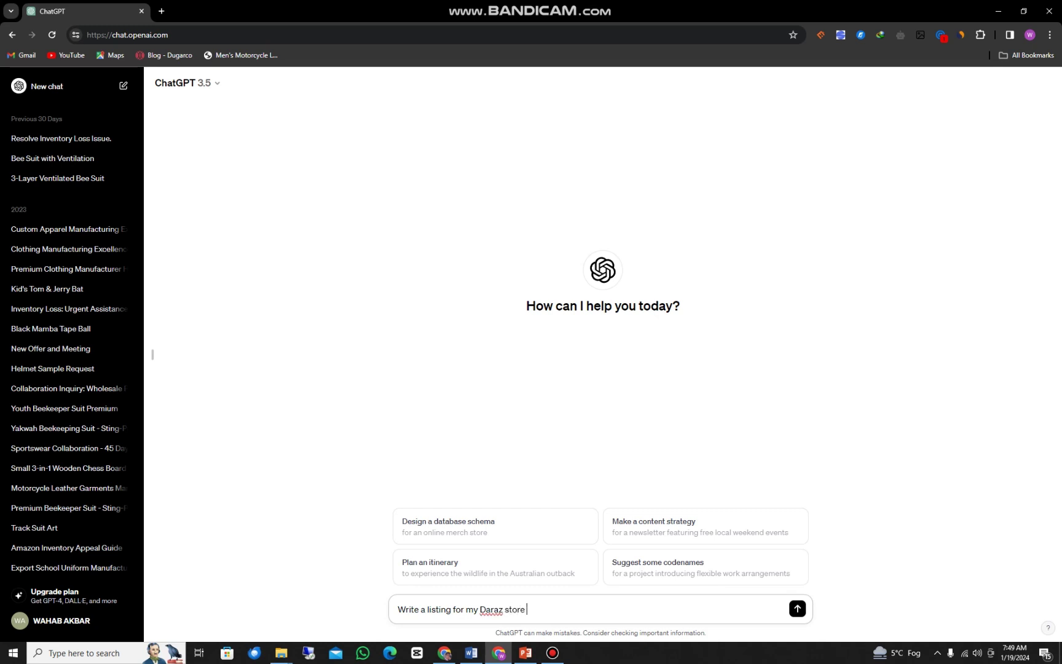
{"action": "key", "text": "shift+Return"}
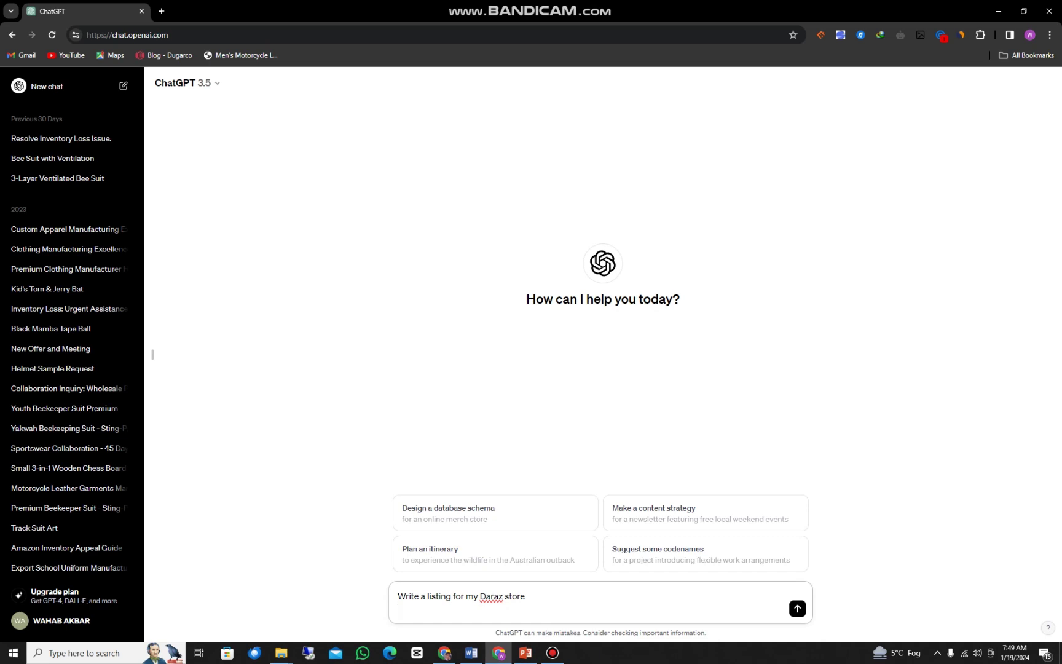
Copy the complete "Title:" line from the Word document and paste it into the ChatGPT prompt below the listing request.
{"action": "key", "text": "alt+Tab"}
{"action": "scroll", "coordinate": [526, 356], "scroll_direction": "up", "scroll_amount": 15}
{"action": "scroll", "coordinate": [526, 357], "scroll_direction": "up", "scroll_amount": 5}
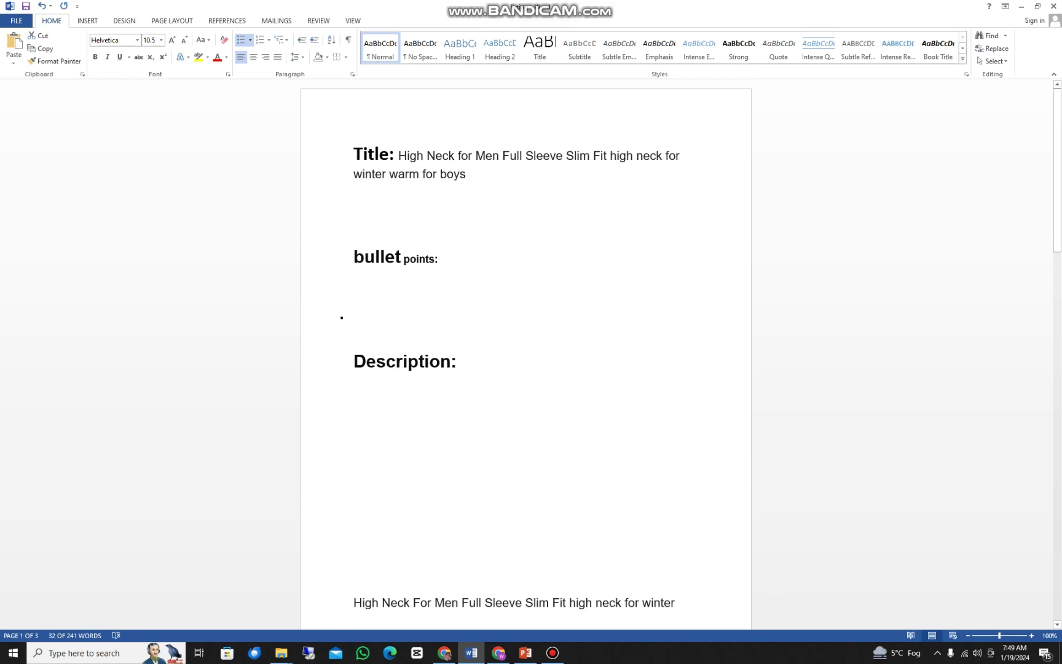
{"action": "left_click_drag", "start_coordinate": [354, 155], "coordinate": [468, 174]}
{"action": "key", "text": "ctrl+c"}
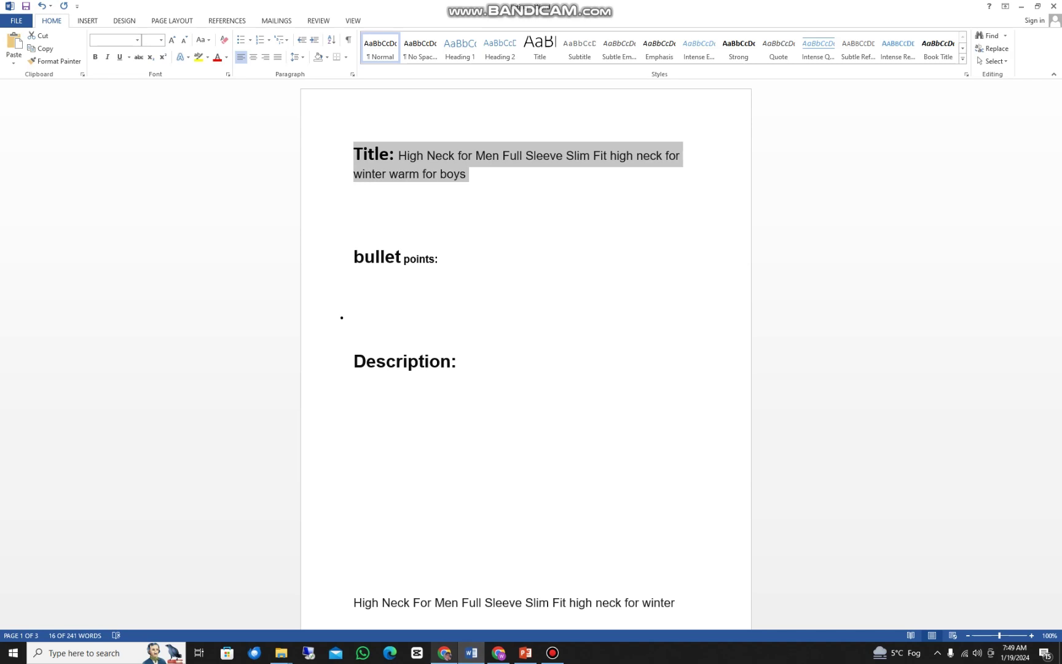
{"action": "left_click", "coordinate": [499, 653]}
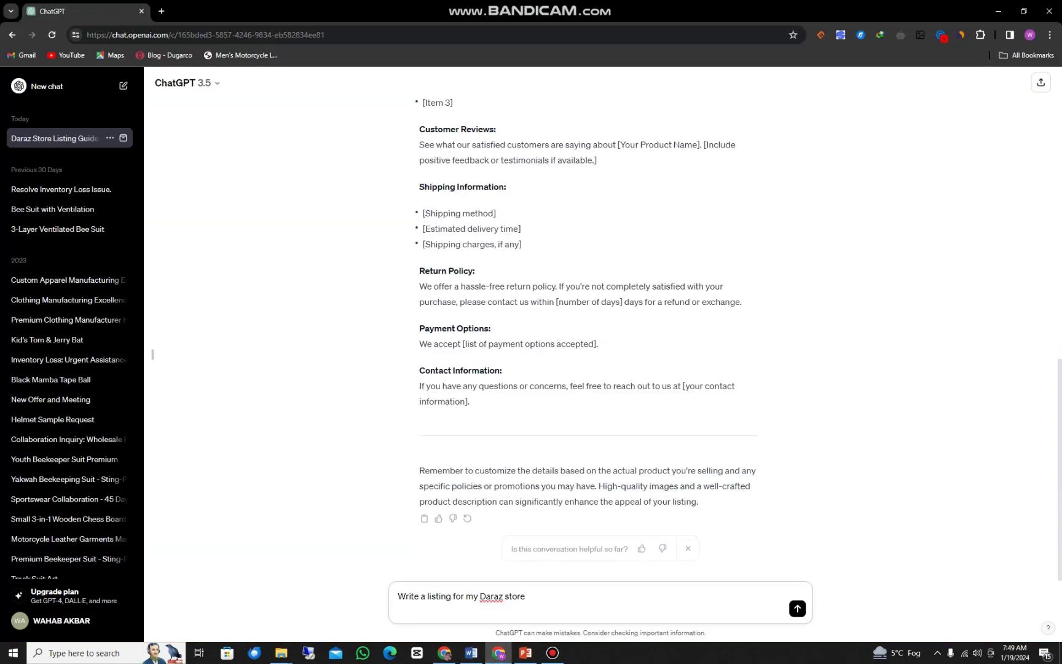
{"action": "key", "text": "ctrl+v"}
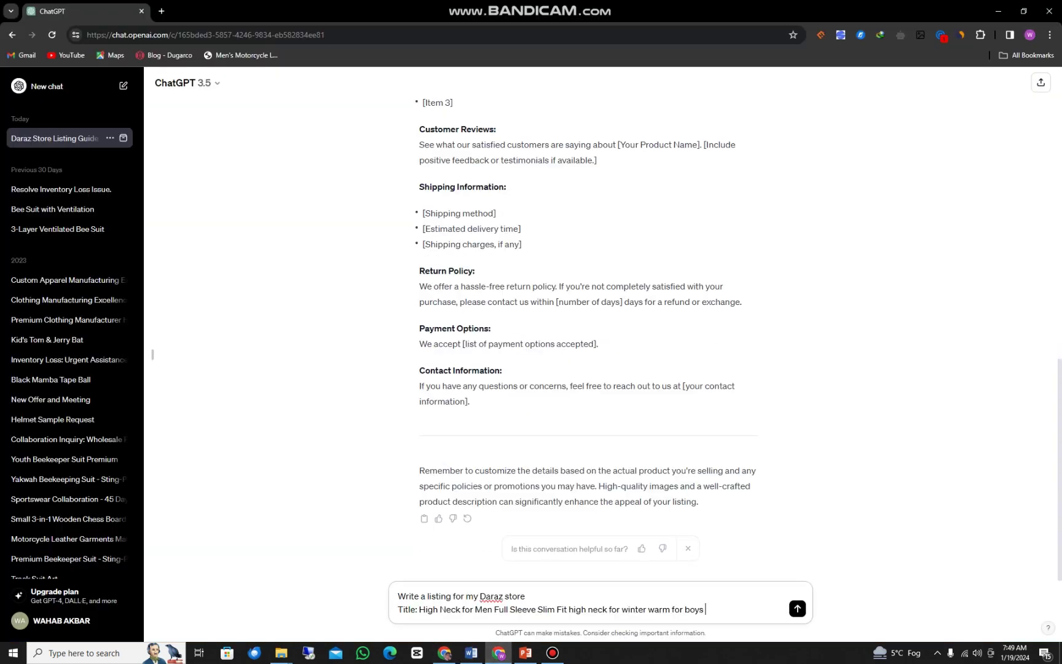
{"action": "key", "text": "shift+Return"}
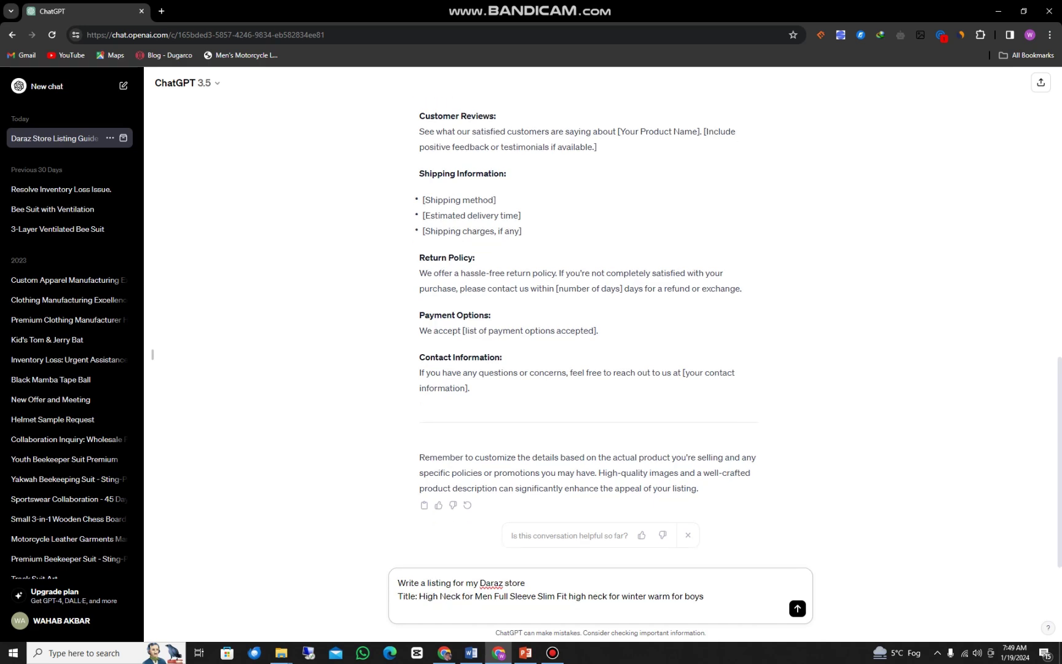
Copy the BD Mall bullets in Word from "High Neck For Men" through "Trendy" and paste them into the ChatGPT prompt under the title.
{"action": "left_click", "coordinate": [472, 653]}
{"action": "scroll", "coordinate": [526, 354], "scroll_direction": "down", "scroll_amount": 11}
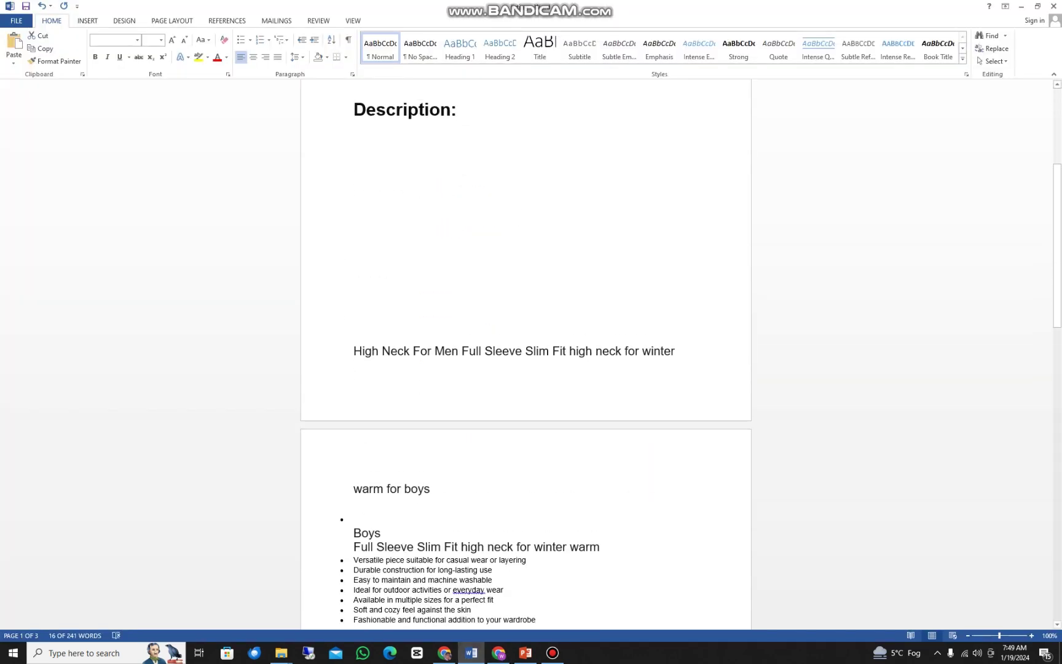
{"action": "scroll", "coordinate": [526, 369], "scroll_direction": "down", "scroll_amount": 1}
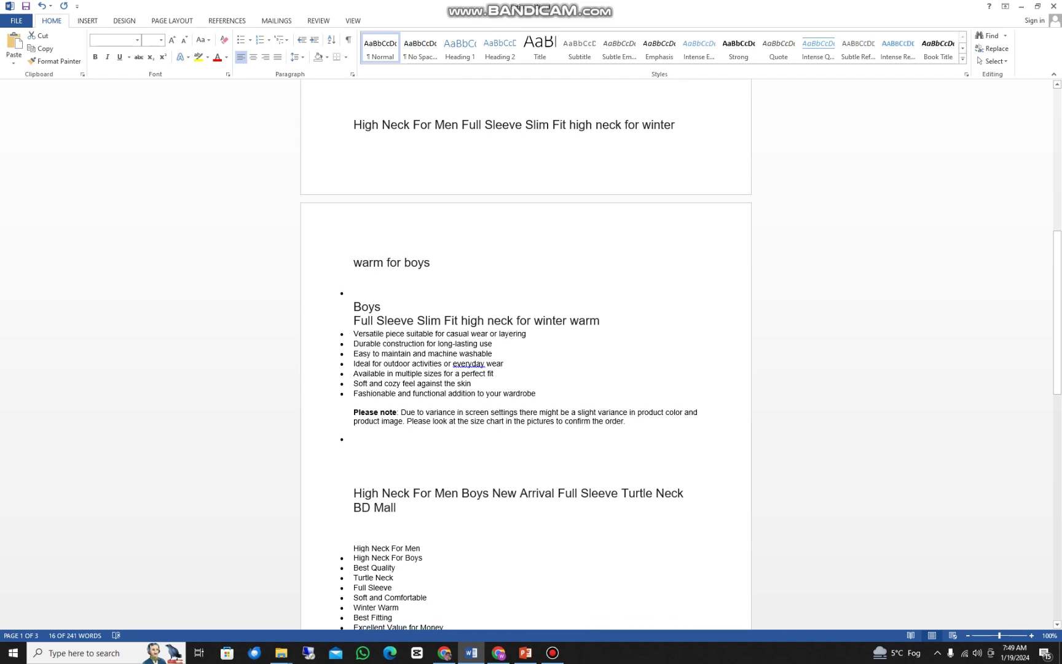
{"action": "left_click_drag", "start_coordinate": [353, 334], "coordinate": [473, 384]}
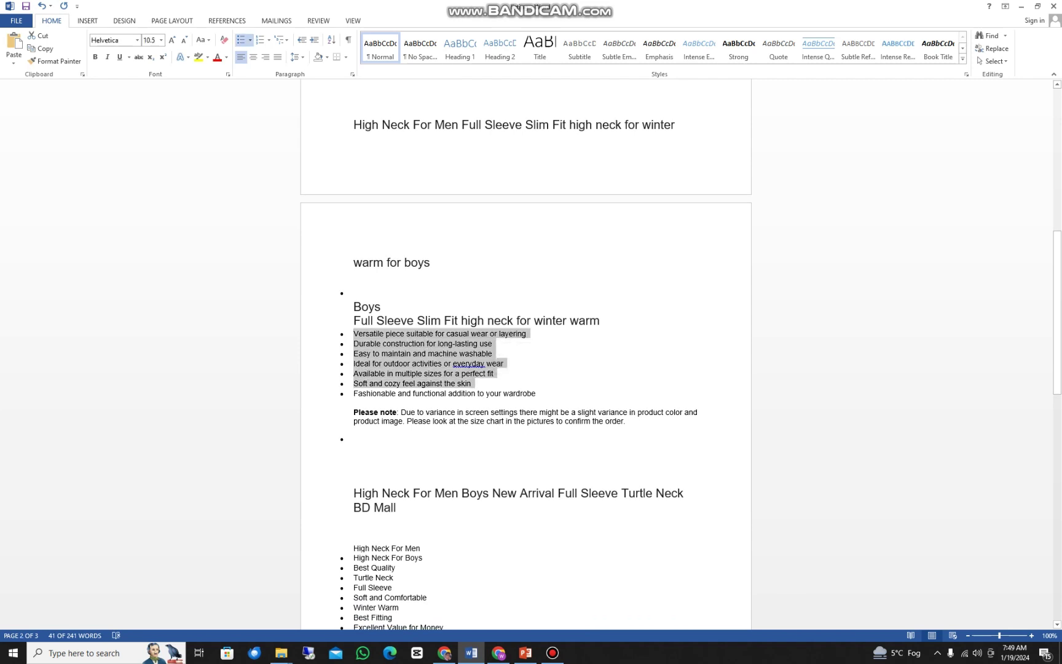
{"action": "scroll", "coordinate": [525, 353], "scroll_direction": "down", "scroll_amount": 3}
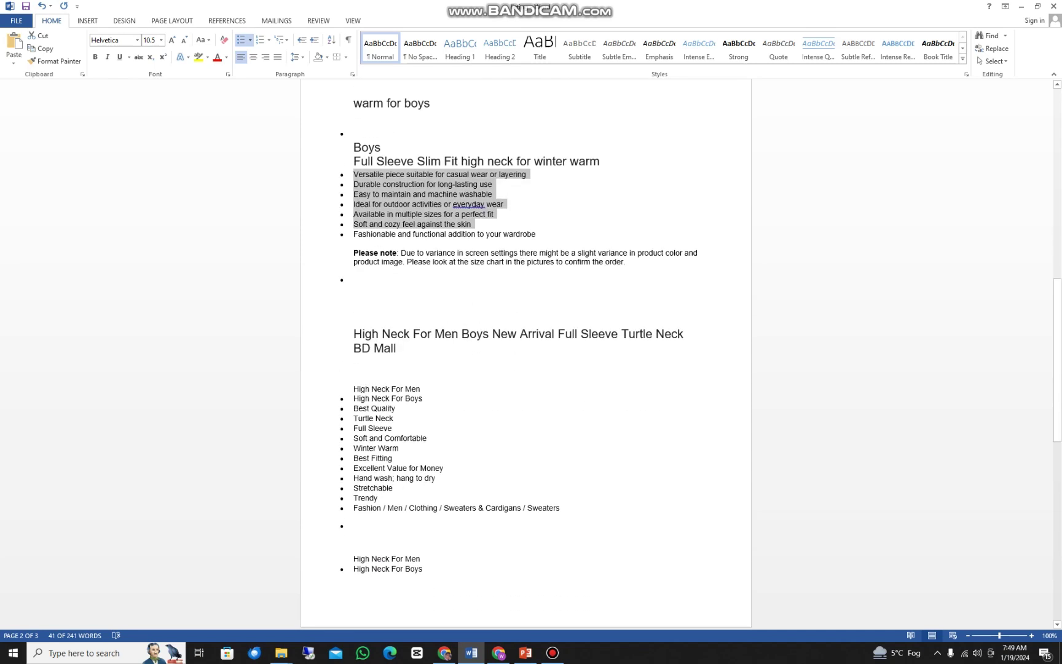
{"action": "left_click_drag", "start_coordinate": [354, 398], "coordinate": [393, 498]}
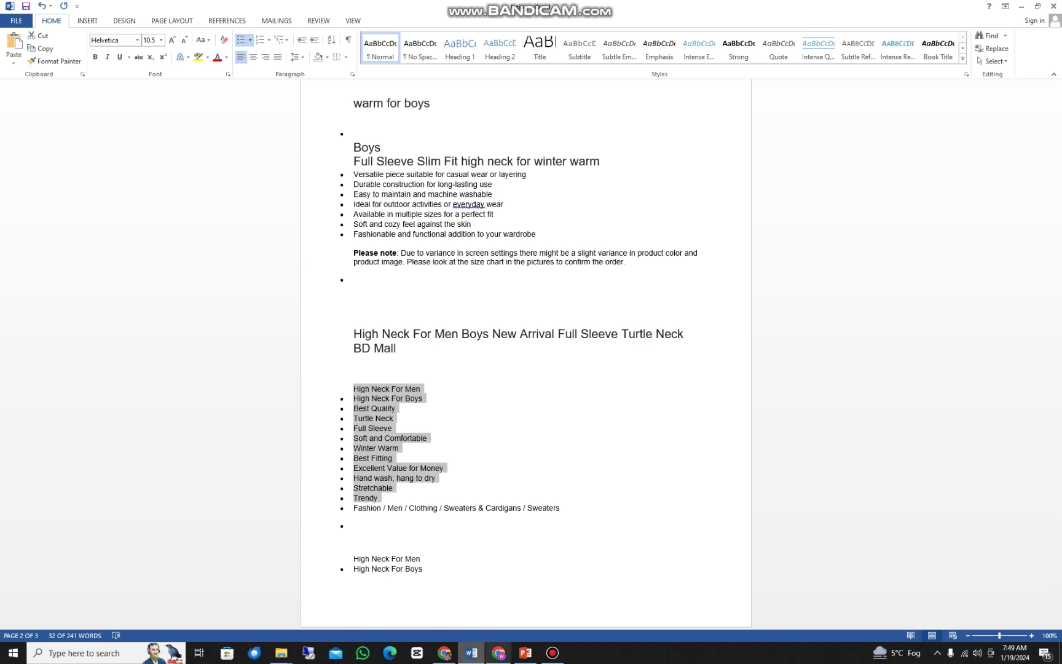
{"action": "left_click", "coordinate": [499, 652]}
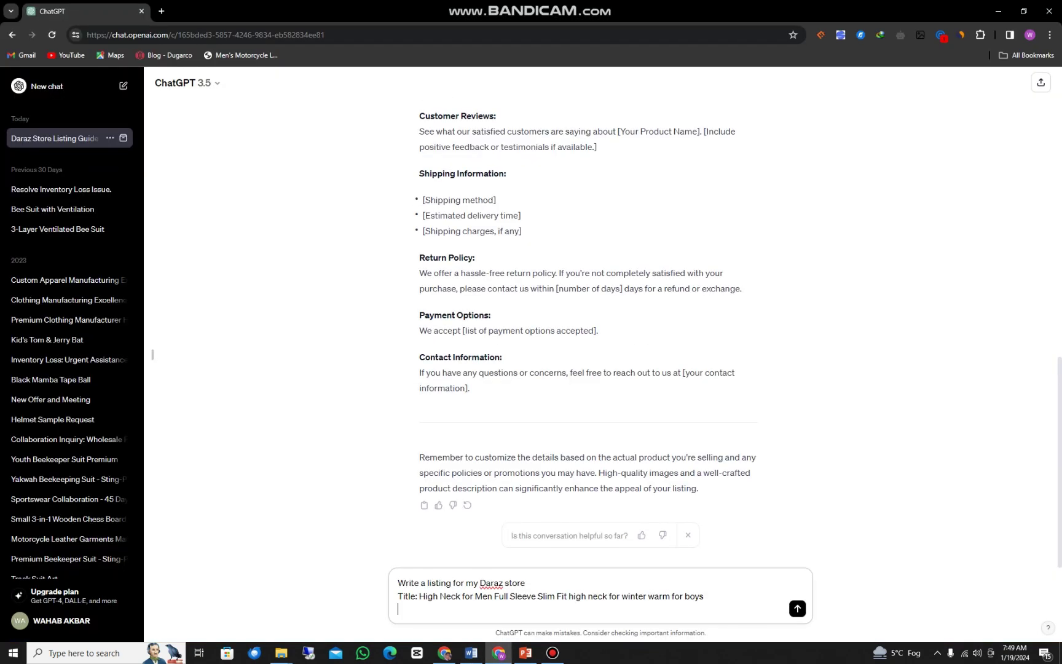
{"action": "key", "text": "ctrl+v"}
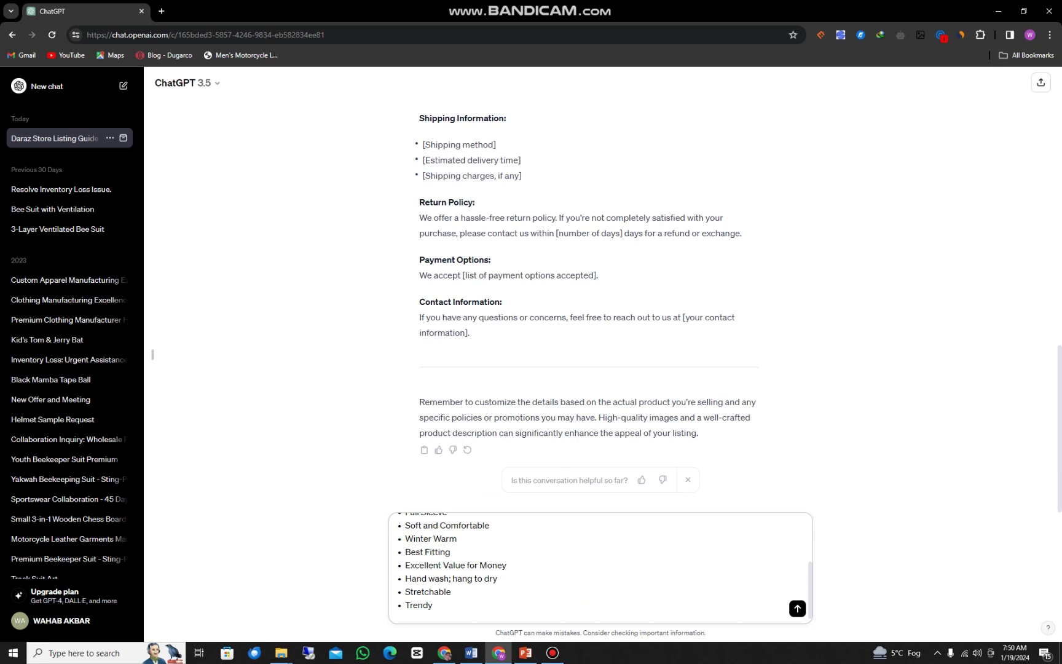
Review the drafted prompt from its opening request and title through the pasted keyword bullets.
{"action": "scroll", "coordinate": [601, 567], "scroll_direction": "up", "scroll_amount": 1}
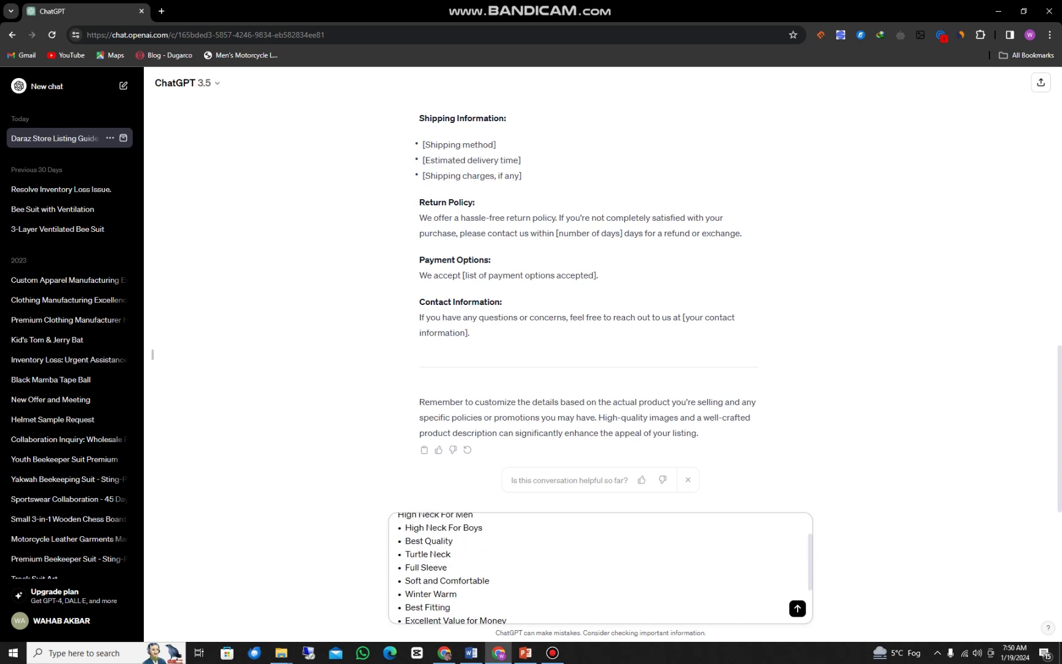
{"action": "scroll", "coordinate": [601, 567], "scroll_direction": "up", "scroll_amount": 1}
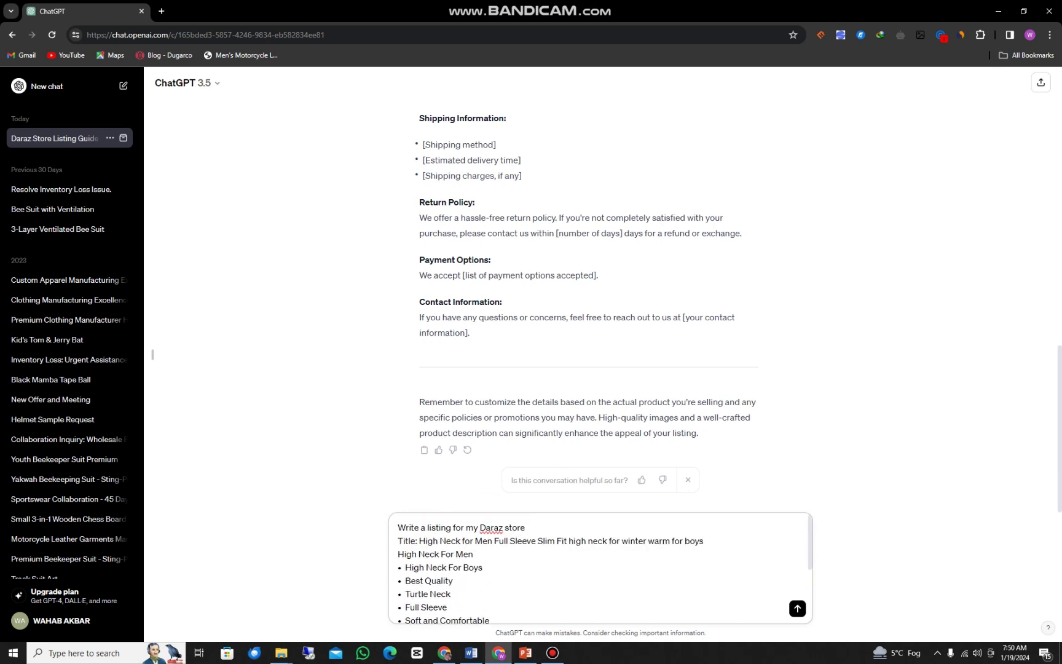
{"action": "left_click_drag", "start_coordinate": [471, 593], "coordinate": [405, 594]}
{"action": "left_click", "coordinate": [471, 594]}
{"action": "scroll", "coordinate": [600, 567], "scroll_direction": "down", "scroll_amount": 1}
{"action": "scroll", "coordinate": [601, 567], "scroll_direction": "up", "scroll_amount": 1}
{"action": "scroll", "coordinate": [600, 568], "scroll_direction": "down", "scroll_amount": 2}
{"action": "scroll", "coordinate": [600, 568], "scroll_direction": "up", "scroll_amount": 1}
{"action": "scroll", "coordinate": [600, 567], "scroll_direction": "down", "scroll_amount": 1}
{"action": "scroll", "coordinate": [600, 567], "scroll_direction": "up", "scroll_amount": 5}
{"action": "scroll", "coordinate": [600, 567], "scroll_direction": "down", "scroll_amount": 5}
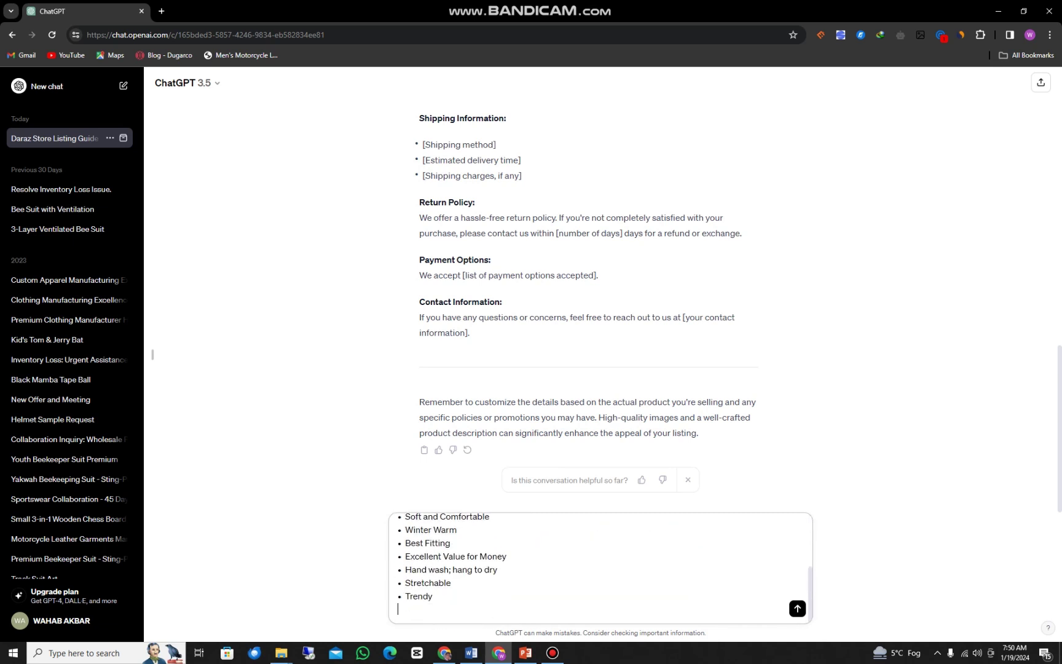
Add the line "Using High search volume keywords" at the end of the prompt and submit it.
{"action": "type", "text": "Using High search vbolume key"}
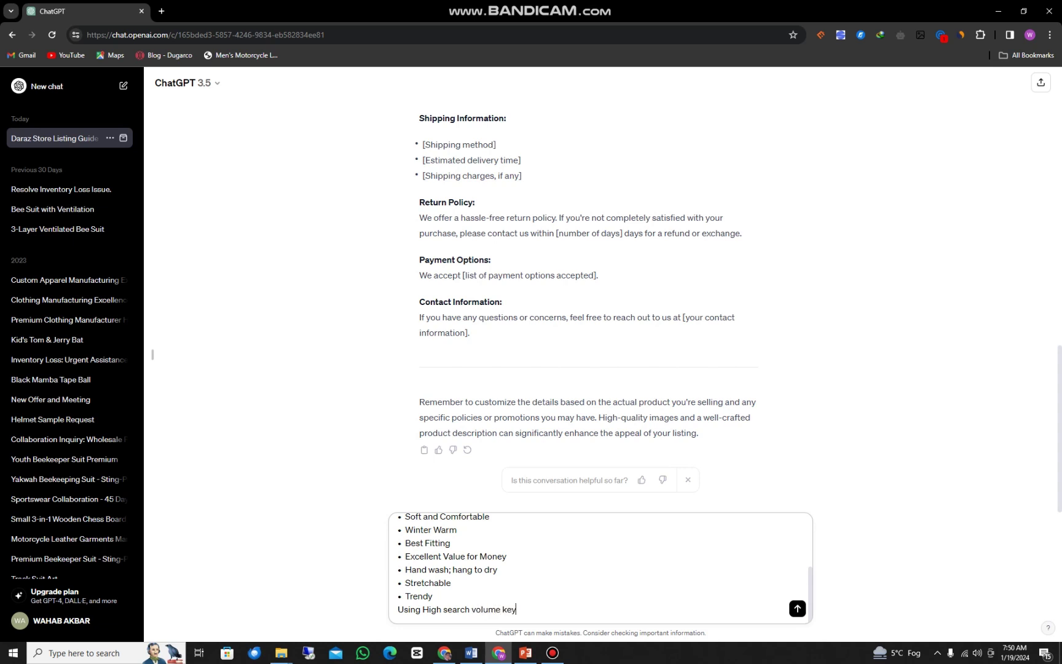
{"action": "type", "text": "words"}
{"action": "key", "text": "Return"}
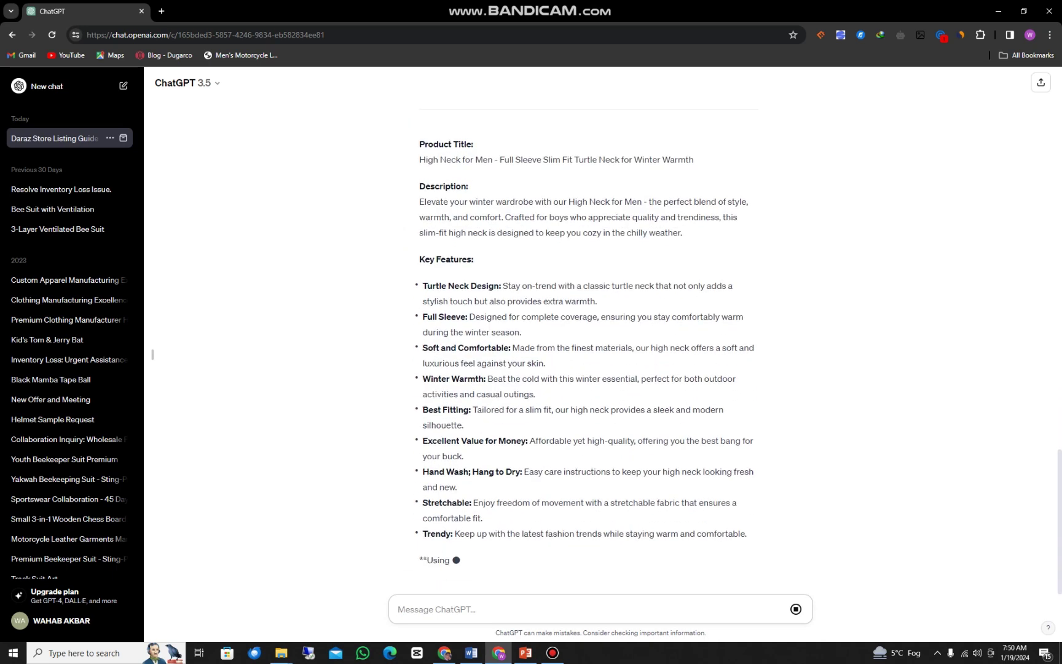
Compare ChatGPT's reply with the submitted prompt, checking the supplied title and the keyword bullets through "Trendy".
{"action": "scroll", "coordinate": [588, 344], "scroll_direction": "up", "scroll_amount": 4}
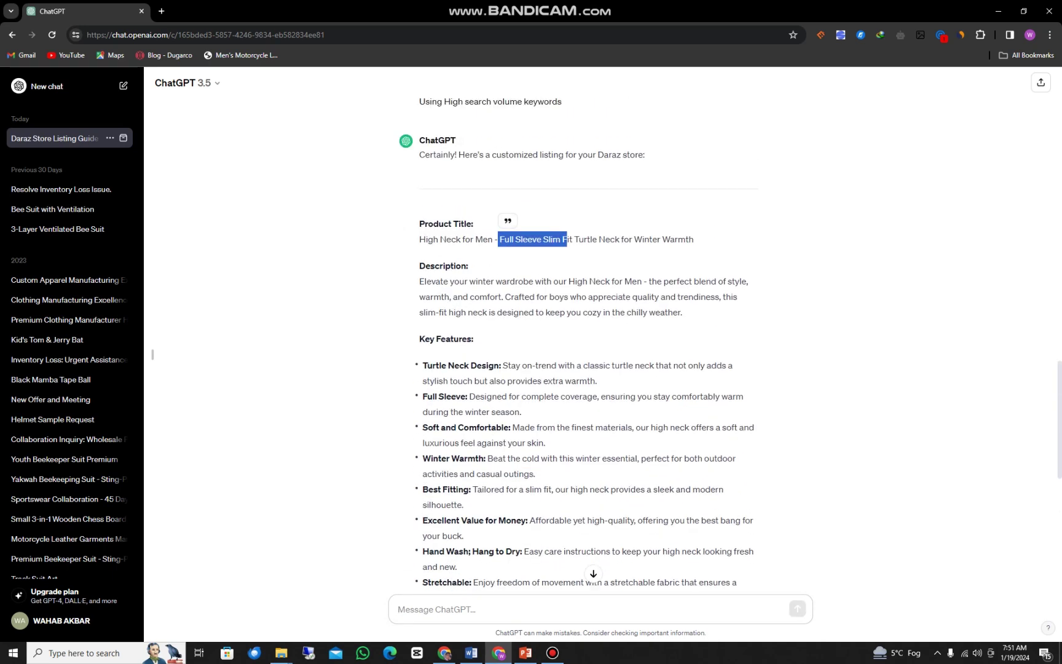
{"action": "scroll", "coordinate": [588, 344], "scroll_direction": "up", "scroll_amount": 2}
{"action": "scroll", "coordinate": [588, 344], "scroll_direction": "down", "scroll_amount": 2}
{"action": "scroll", "coordinate": [588, 344], "scroll_direction": "up", "scroll_amount": 1}
{"action": "scroll", "coordinate": [588, 344], "scroll_direction": "up", "scroll_amount": 4}
{"action": "left_click_drag", "start_coordinate": [419, 137], "coordinate": [473, 297]}
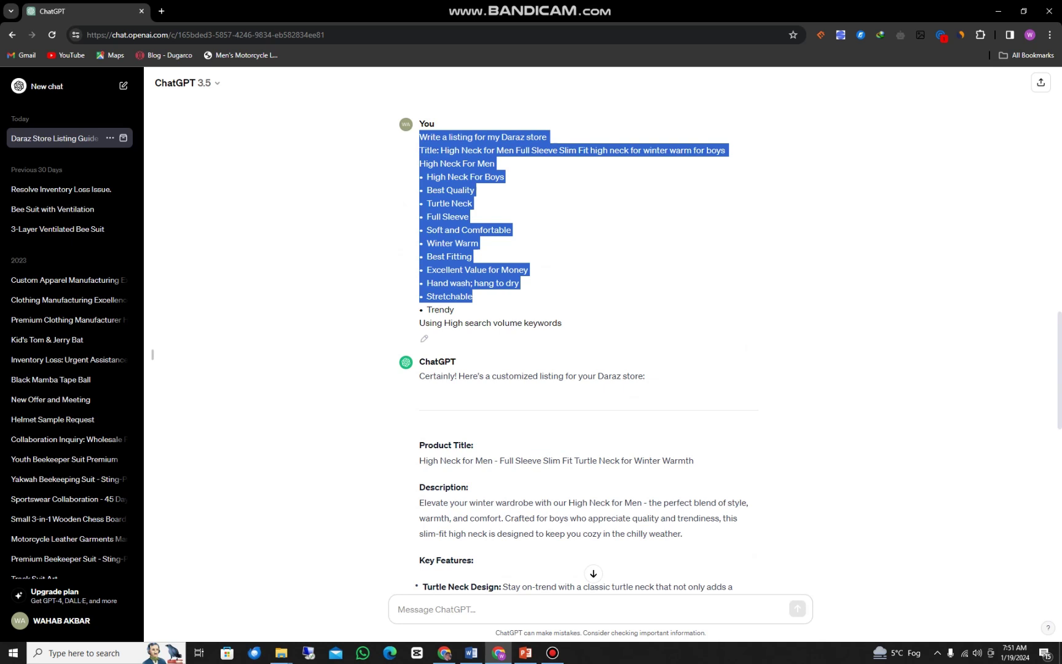
{"action": "left_click", "coordinate": [485, 296]}
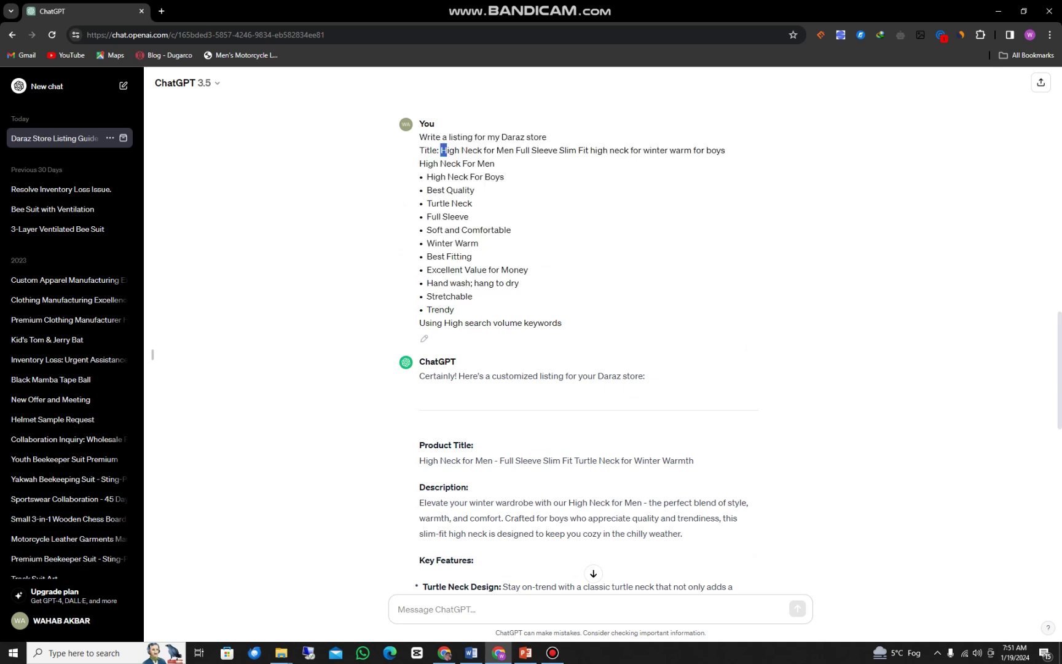
{"action": "left_click_drag", "start_coordinate": [441, 150], "coordinate": [504, 177]}
{"action": "left_click", "coordinate": [505, 178]}
{"action": "left_click_drag", "start_coordinate": [419, 163], "coordinate": [455, 309]}
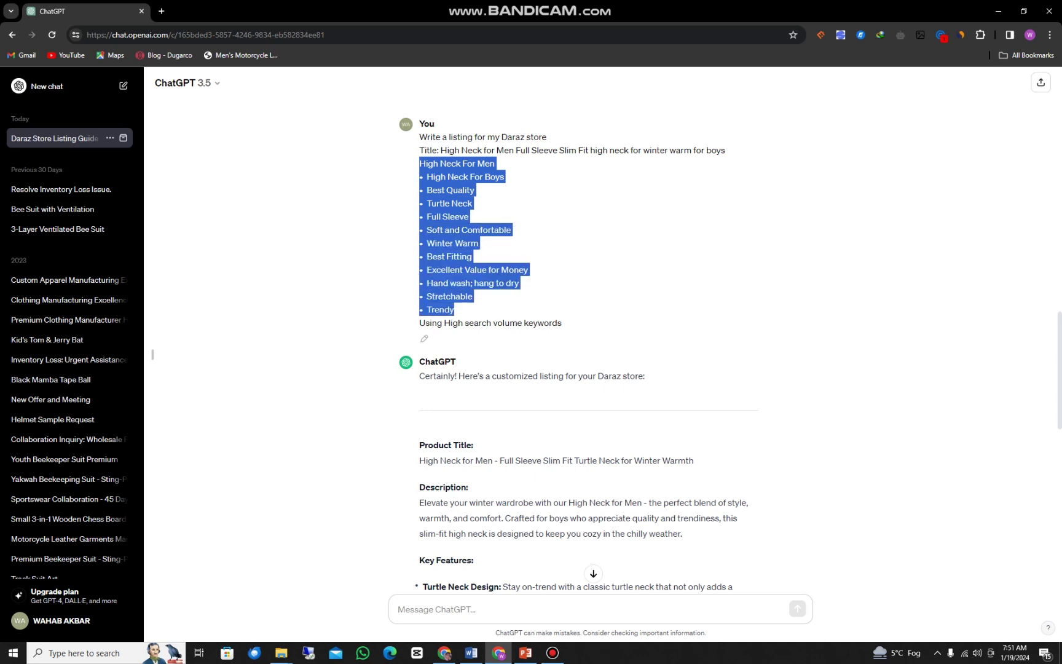
Examine the generated listing's product title, description and key features, down to its shipping, return and contact sections.
{"action": "scroll", "coordinate": [574, 351], "scroll_direction": "down", "scroll_amount": 3}
{"action": "scroll", "coordinate": [588, 345], "scroll_direction": "down", "scroll_amount": 2}
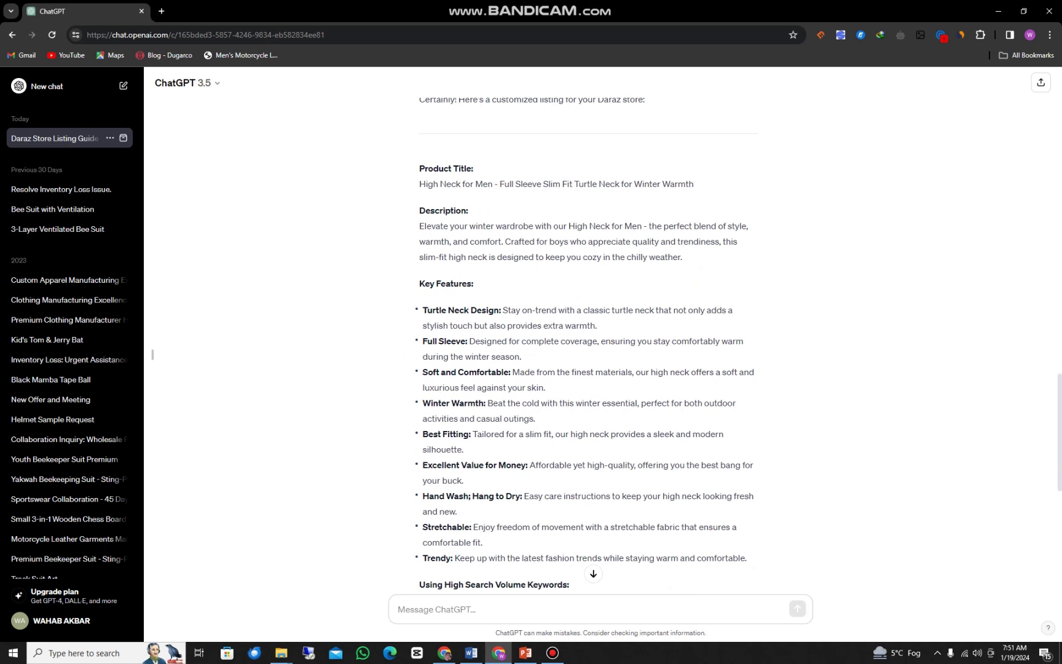
{"action": "left_click_drag", "start_coordinate": [419, 184], "coordinate": [678, 183]}
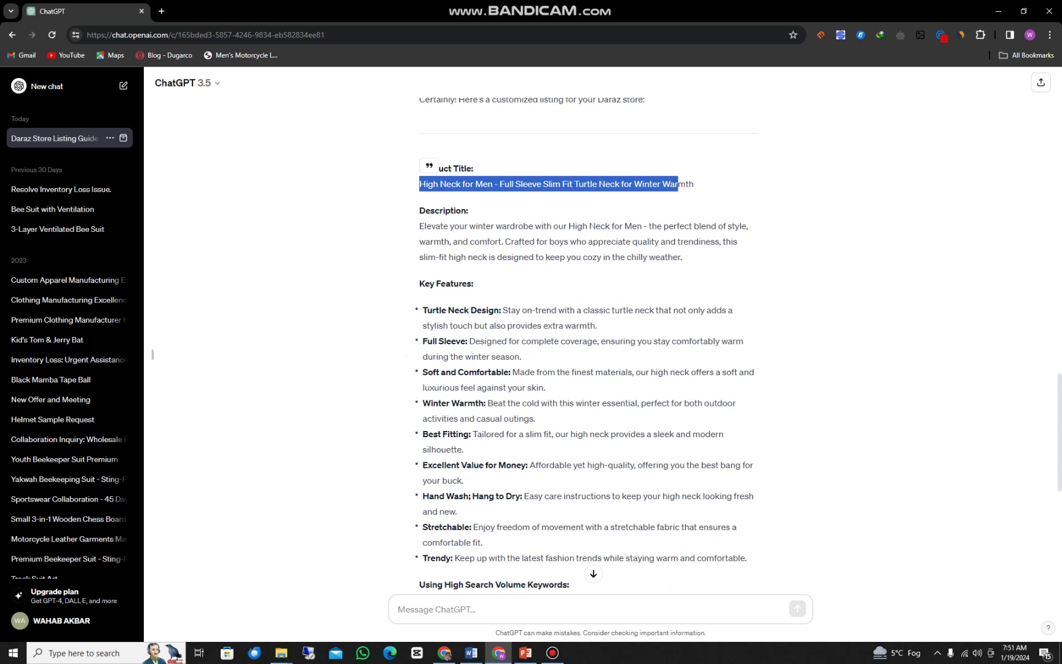
{"action": "left_click", "coordinate": [679, 184]}
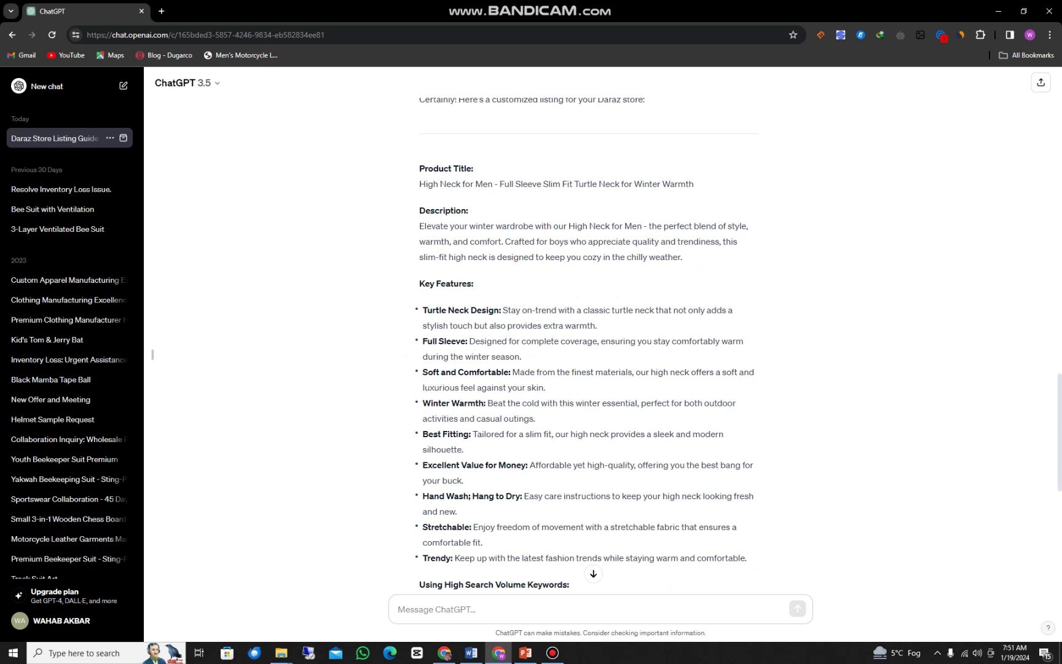
{"action": "scroll", "coordinate": [588, 344], "scroll_direction": "down", "scroll_amount": 8}
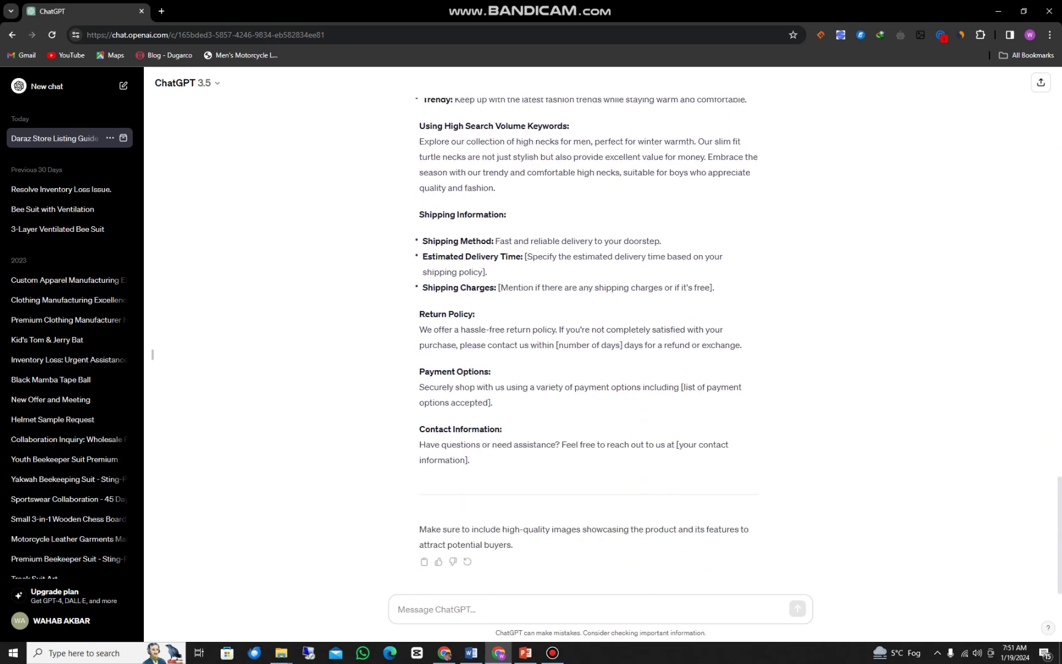
{"action": "scroll", "coordinate": [589, 344], "scroll_direction": "up", "scroll_amount": 10}
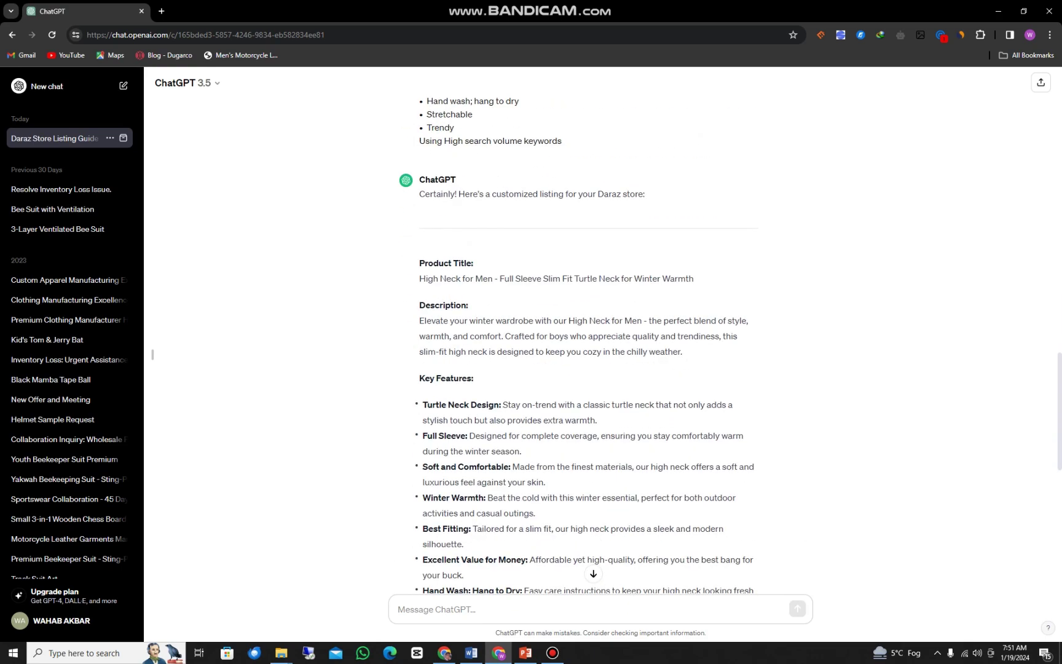
Copy the generated product title from ChatGPT and paste it in Word between the existing title and the "bullet points:" heading.
{"action": "left_click_drag", "start_coordinate": [496, 514], "coordinate": [504, 513]}
{"action": "left_click_drag", "start_coordinate": [419, 278], "coordinate": [694, 278]}
{"action": "key", "text": "ctrl+c"}
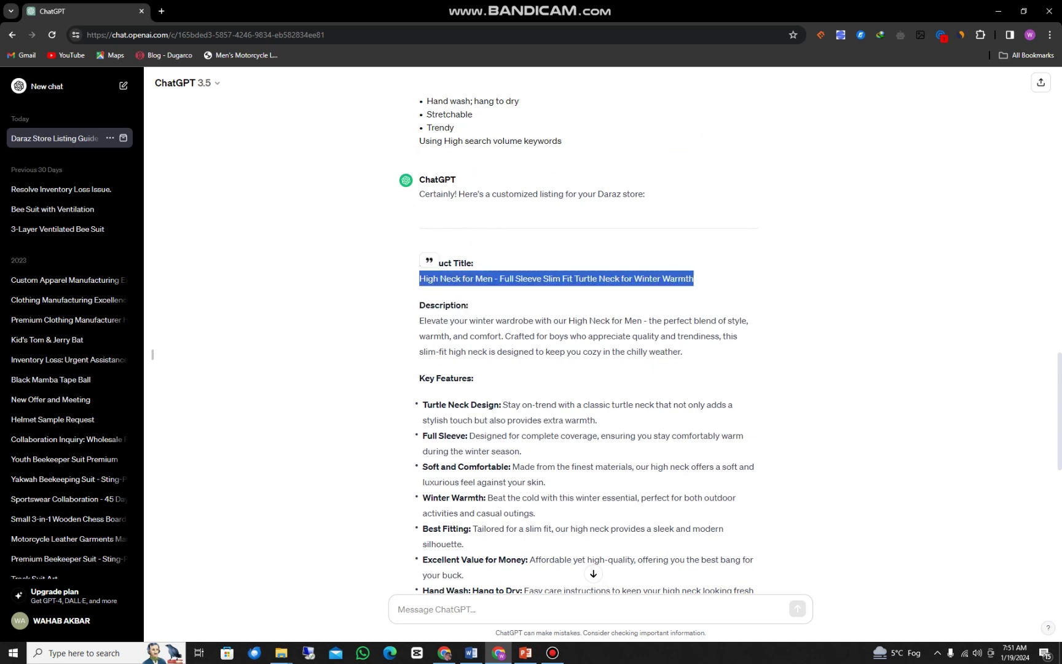
{"action": "left_click", "coordinate": [472, 653]}
{"action": "scroll", "coordinate": [526, 355], "scroll_direction": "up", "scroll_amount": 10}
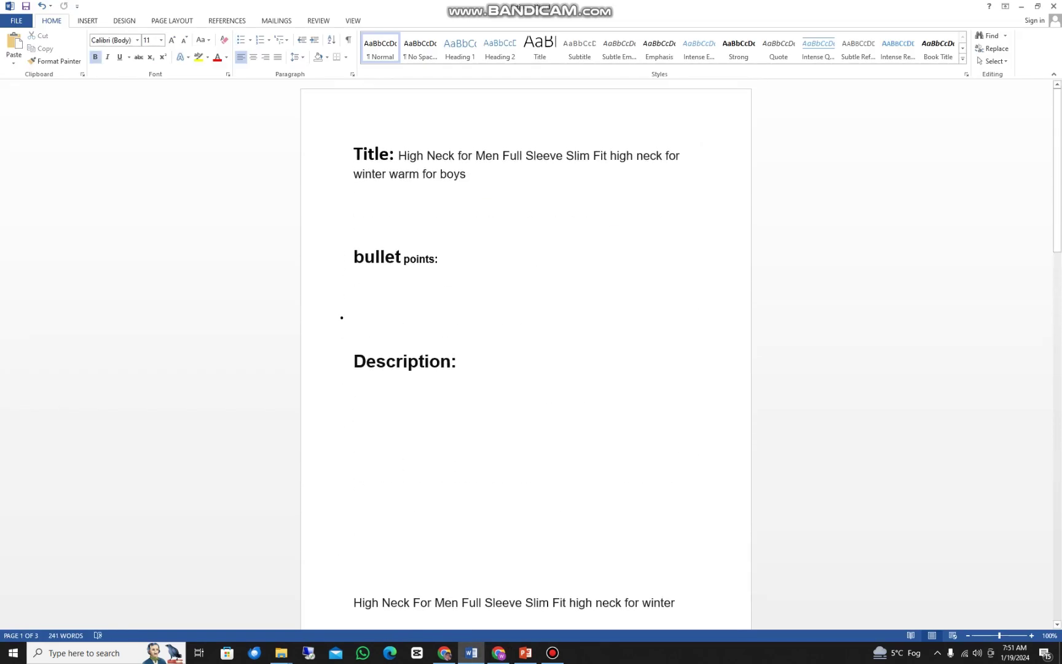
{"action": "key", "text": "ctrl+v"}
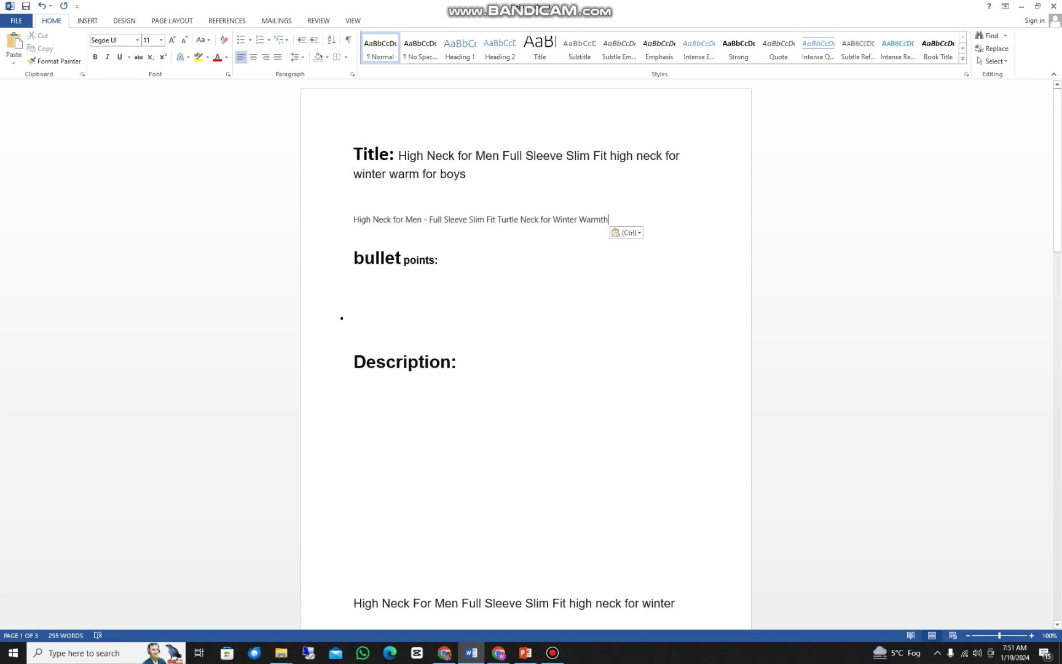
Insert "Slim Fit" between "Turtle Neck" and "for Winter Warmth" in the pasted title and remove the surplus space before it.
{"action": "left_click", "coordinate": [540, 219]}
{"action": "type", "text": "S"}
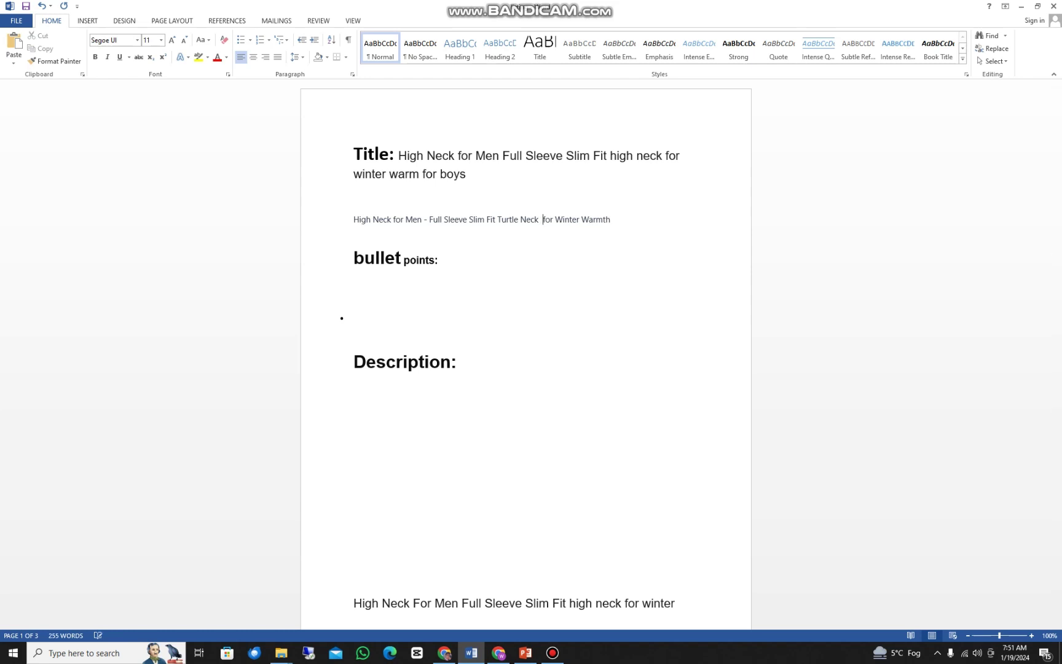
{"action": "type", "text": "lim  Fit"}
{"action": "key", "text": "Right"}
{"action": "key", "text": "Right"}
{"action": "key", "text": "Right"}
{"action": "key", "text": "Right"}
{"action": "key", "text": "Right"}
{"action": "key", "text": "Right"}
{"action": "key", "text": "Right"}
{"action": "key", "text": "Right"}
{"action": "key", "text": "Right"}
{"action": "key", "text": "Right"}
{"action": "key", "text": "Right"}
{"action": "key", "text": "Right"}
{"action": "key", "text": "Right"}
{"action": "key", "text": "Right"}
{"action": "key", "text": "Right"}
{"action": "key", "text": "Right"}
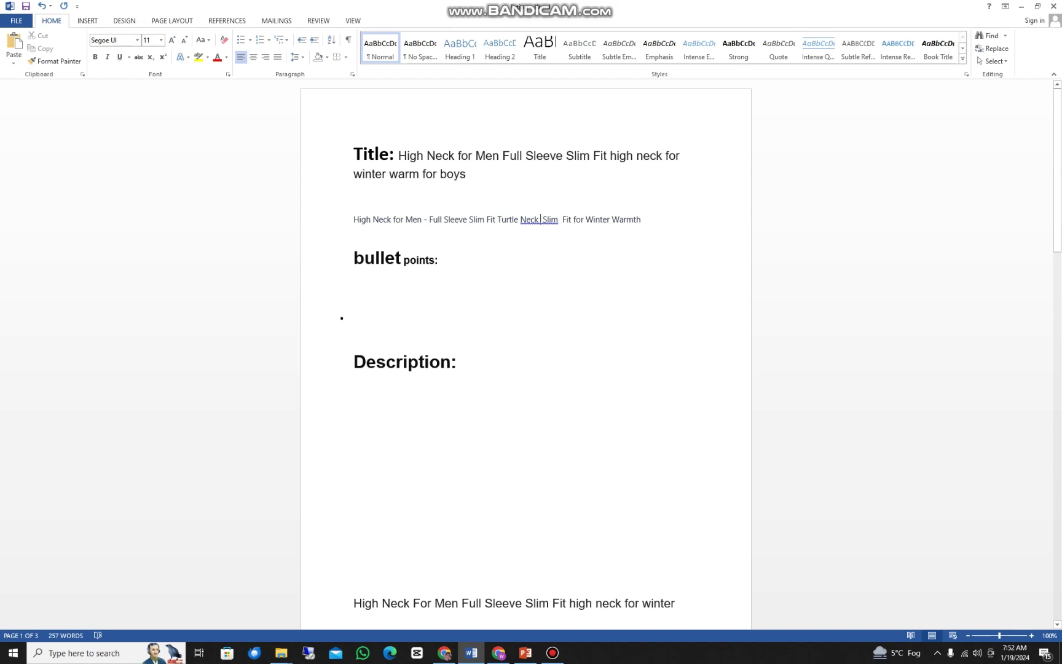
{"action": "key", "text": "Delete"}
Add "for boys" at the end of the pasted title, after "Winter Warmth".
{"action": "key", "text": "Right"}
{"action": "key", "text": "Right"}
{"action": "key", "text": "Right"}
{"action": "key", "text": "Right"}
{"action": "key", "text": "Right"}
{"action": "key", "text": "Right"}
{"action": "key", "text": "Right"}
{"action": "key", "text": "Right"}
{"action": "key", "text": "Right"}
{"action": "key", "text": "Right"}
{"action": "key", "text": "Right"}
{"action": "key", "text": "Right"}
{"action": "key", "text": "Right"}
{"action": "key", "text": "Right"}
{"action": "key", "text": "Right"}
{"action": "key", "text": "Right"}
{"action": "key", "text": "Left"}
{"action": "key", "text": "Left"}
{"action": "key", "text": "Left"}
{"action": "type", "text": "for boys"}
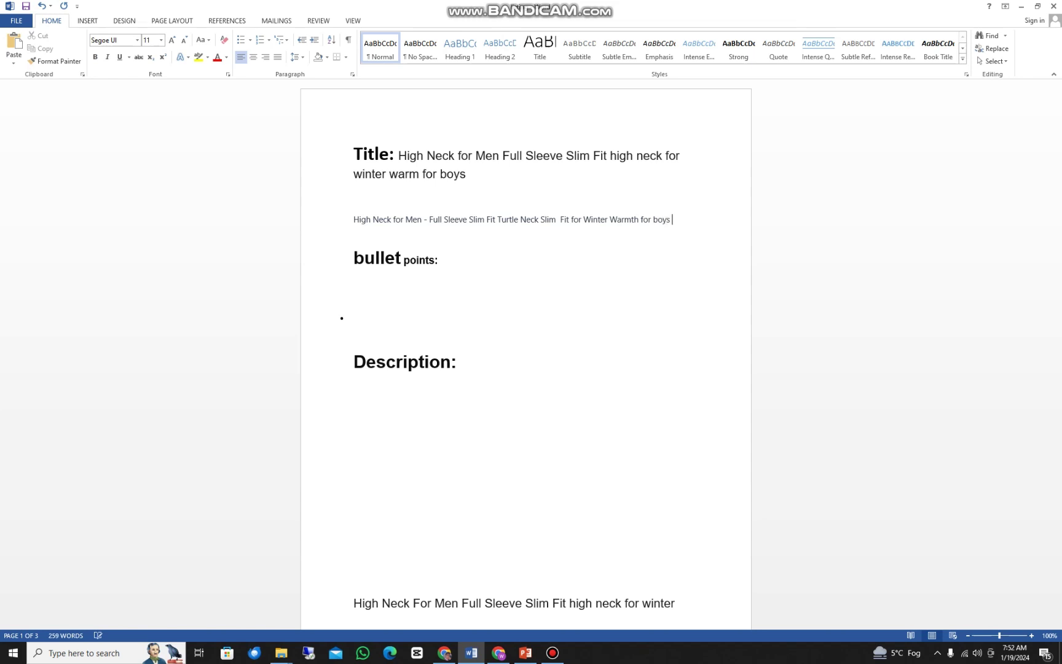
Replace the old text after "Title:" with a copy of the edited title line and delete the duplicate line below it.
{"action": "left_click_drag", "start_coordinate": [399, 155], "coordinate": [467, 174]}
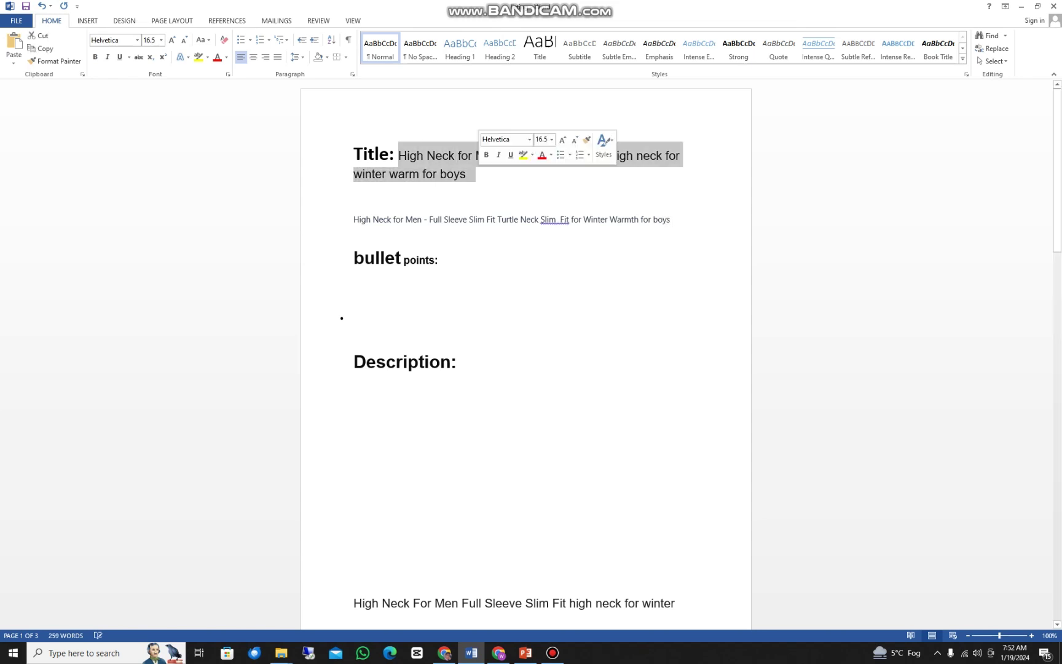
{"action": "key", "text": "BackSpace"}
{"action": "left_click_drag", "start_coordinate": [353, 192], "coordinate": [679, 194]}
{"action": "key", "text": "ctrl+c"}
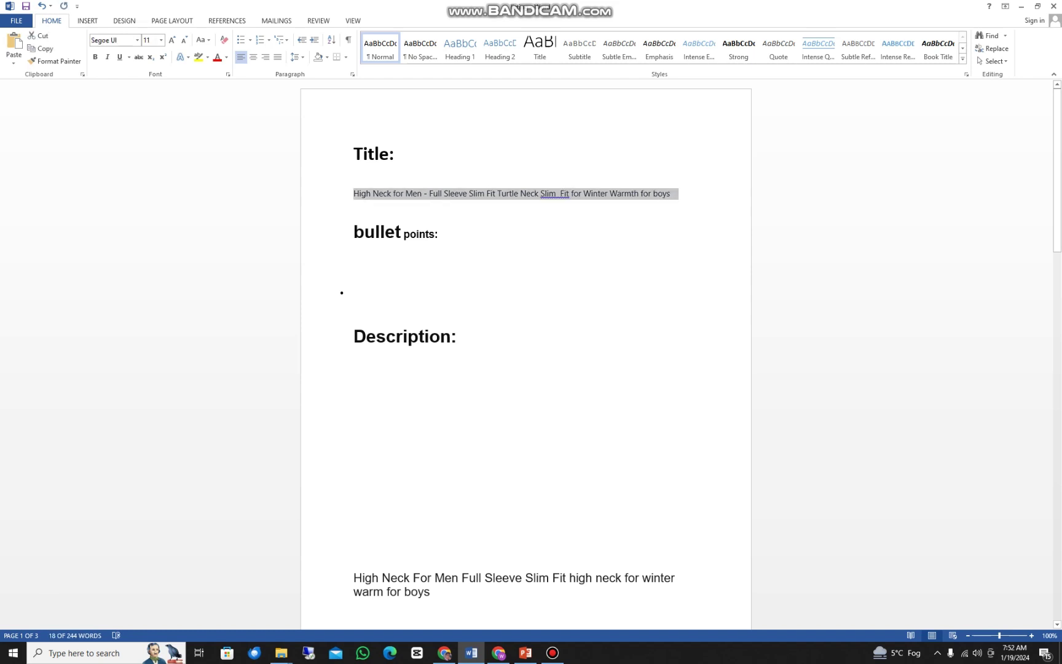
{"action": "left_click", "coordinate": [401, 155]}
{"action": "key", "text": "ctrl+v"}
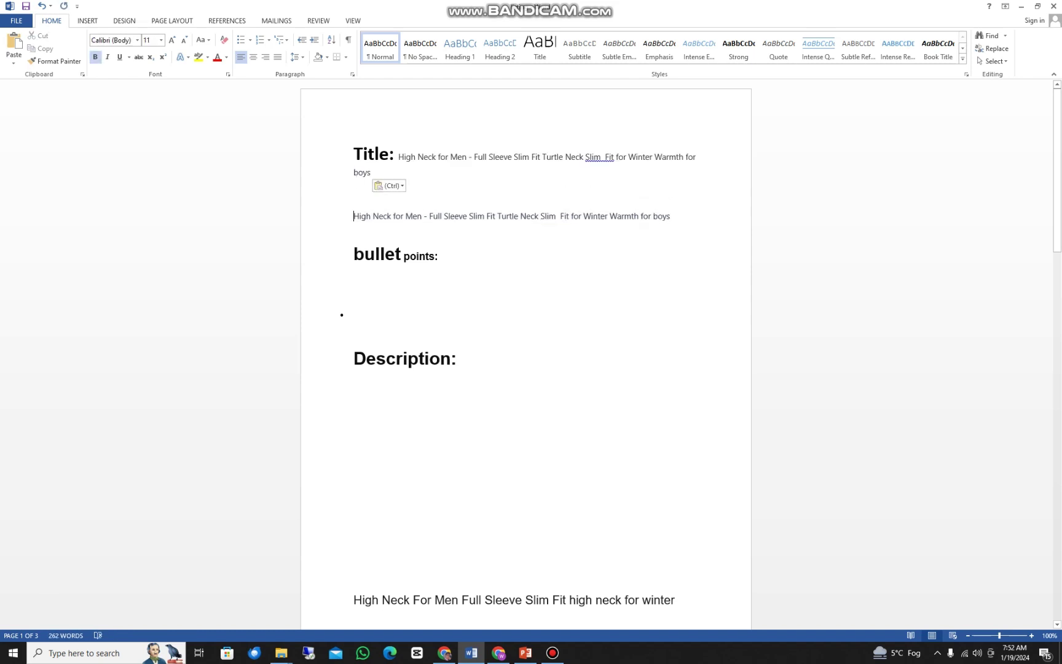
{"action": "left_click_drag", "start_coordinate": [354, 215], "coordinate": [677, 216]}
{"action": "key", "text": "BackSpace"}
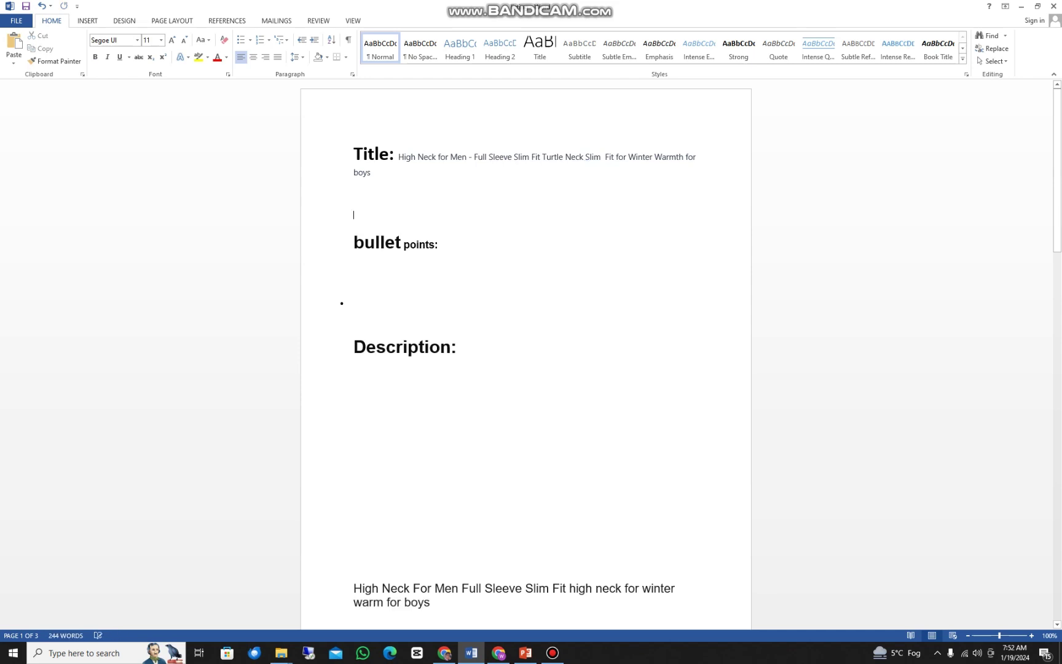
Enlarge the title text after "Title:" to 18 pt.
{"action": "left_click_drag", "start_coordinate": [398, 156], "coordinate": [391, 173]}
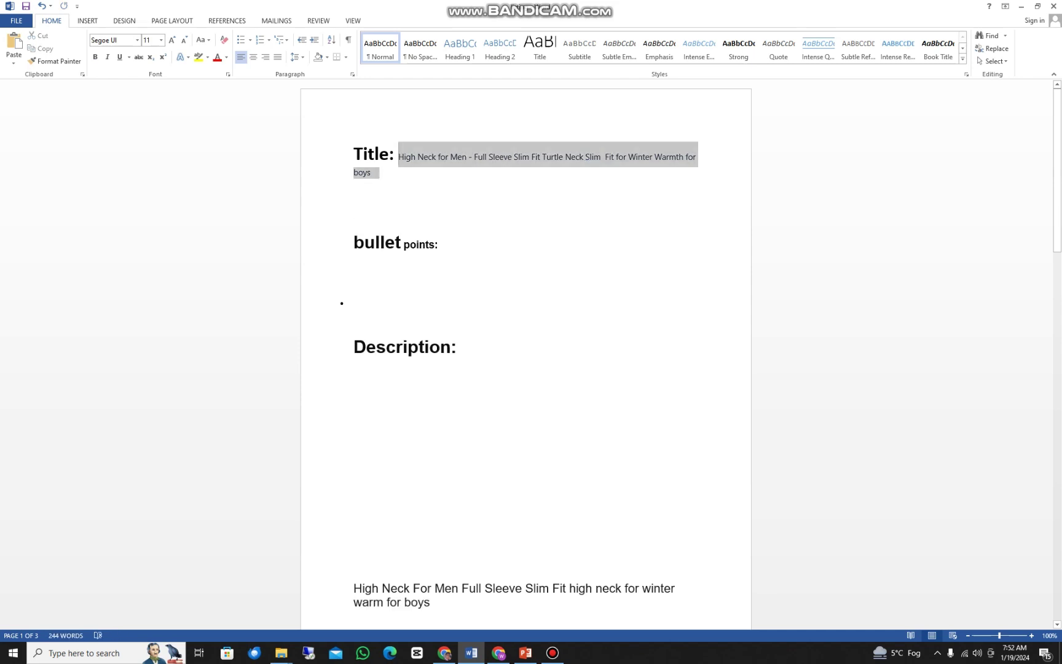
{"action": "left_click", "coordinate": [171, 41]}
{"action": "left_click", "coordinate": [172, 40]}
{"action": "left_click", "coordinate": [172, 41]}
{"action": "left_click", "coordinate": [172, 41]}
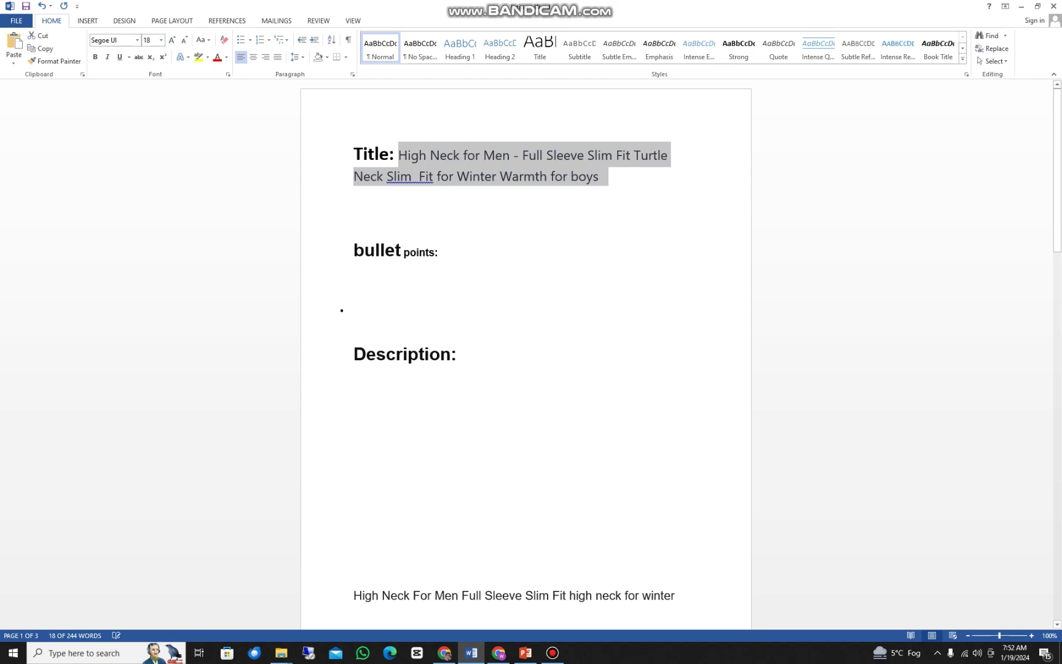
{"action": "left_click", "coordinate": [354, 223]}
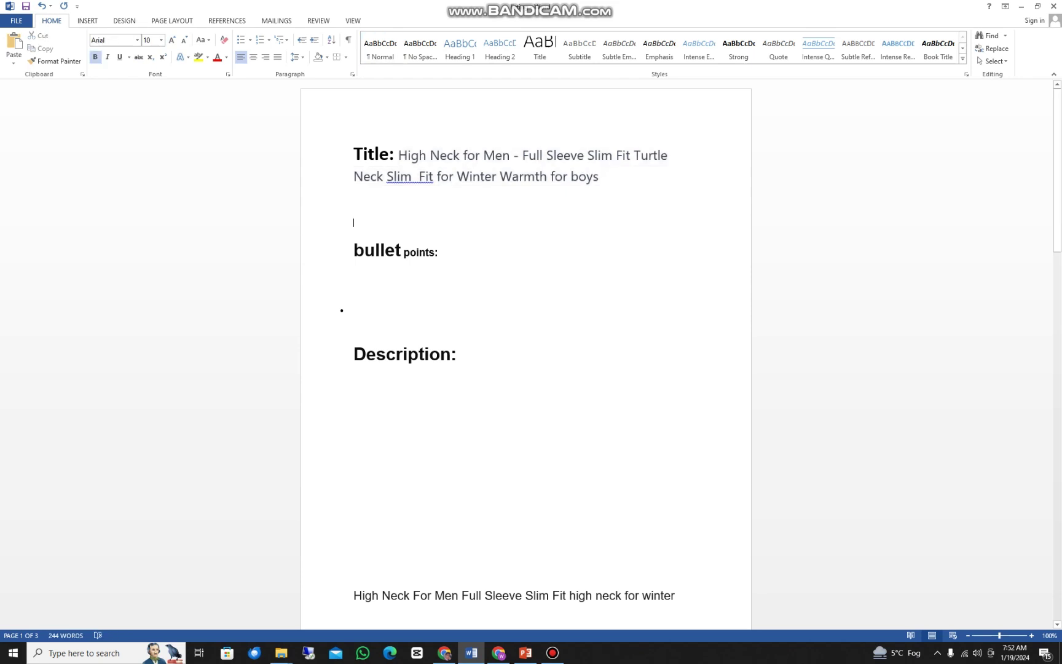
Check the title's keyword phrases and remove the extra space between "Slim" and "Fit" in its second line.
{"action": "left_click_drag", "start_coordinate": [511, 155], "coordinate": [398, 156]}
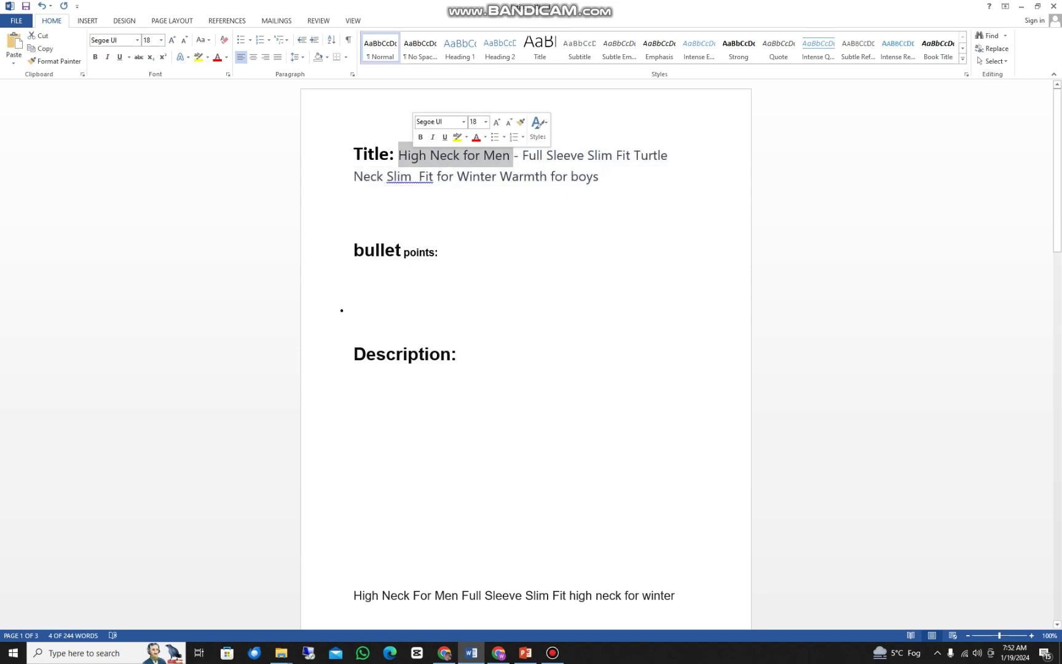
{"action": "left_click_drag", "start_coordinate": [533, 156], "coordinate": [633, 156]}
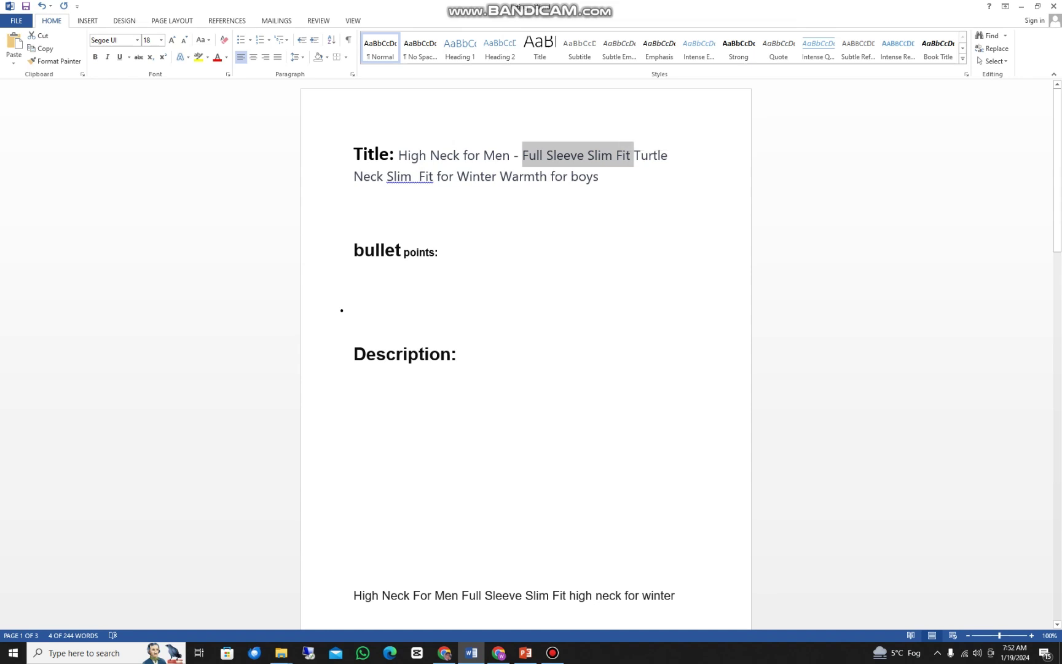
{"action": "left_click", "coordinate": [353, 203]}
{"action": "left_click_drag", "start_coordinate": [383, 177], "coordinate": [453, 176]}
{"action": "left_click", "coordinate": [354, 202]}
{"action": "left_click", "coordinate": [420, 176]}
{"action": "key", "text": "BackSpace"}
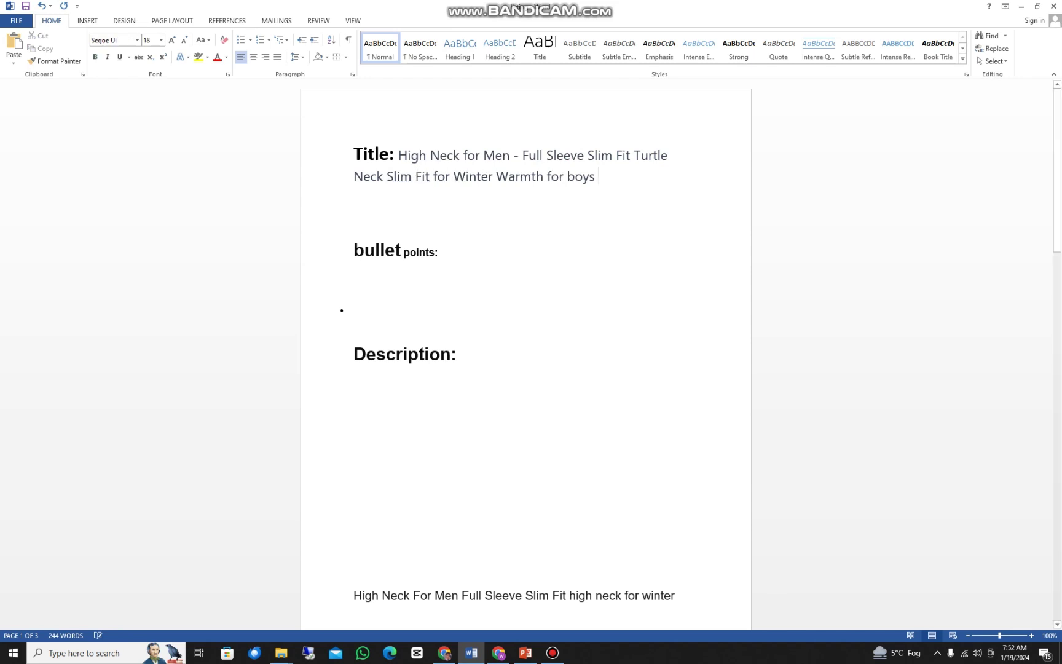
Review the complete title from "High Neck for Men" to "for boys" and the document sections below it.
{"action": "left_click_drag", "start_coordinate": [599, 176], "coordinate": [400, 155]}
{"action": "left_click", "coordinate": [354, 232]}
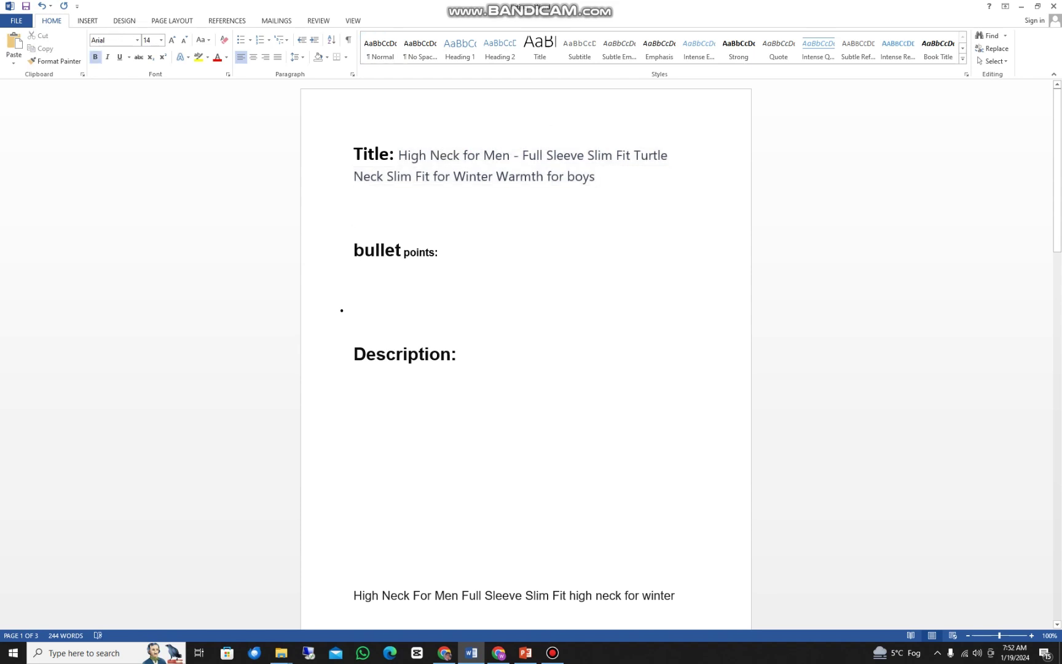
{"action": "left_click", "coordinate": [387, 176]}
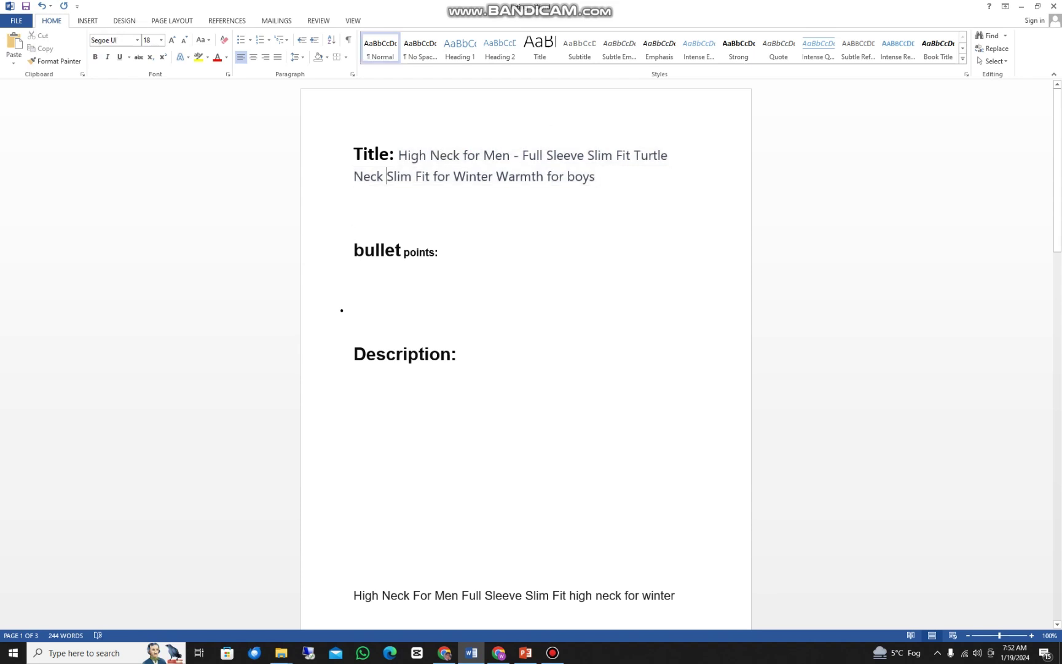
{"action": "scroll", "coordinate": [525, 354], "scroll_direction": "down", "scroll_amount": 1}
{"action": "left_click", "coordinate": [439, 226]}
{"action": "left_click_drag", "start_coordinate": [398, 120], "coordinate": [595, 150]}
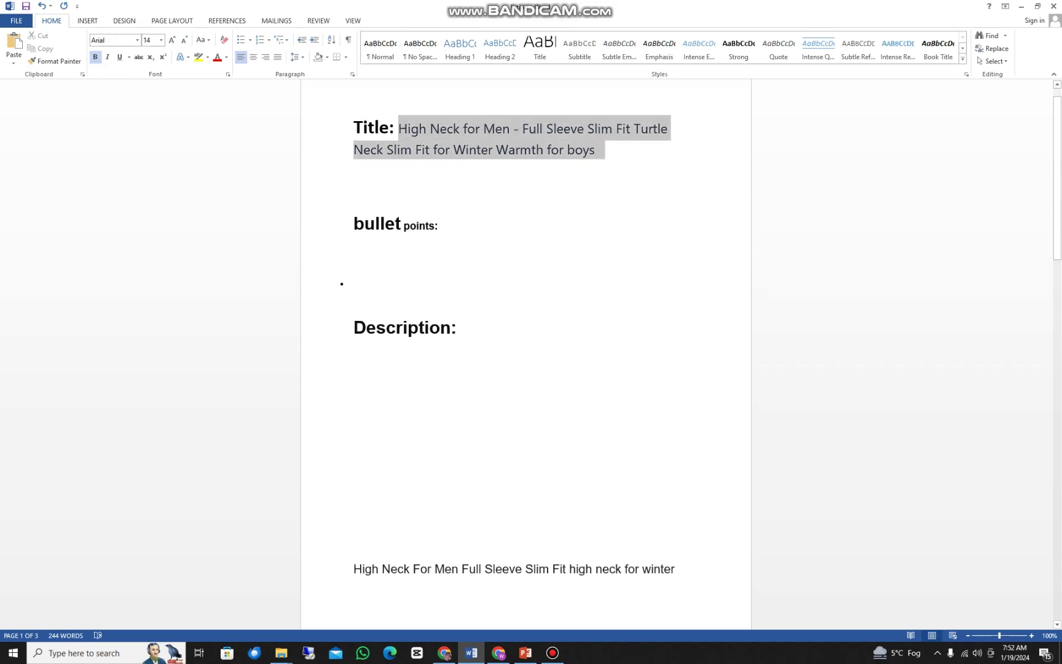
{"action": "scroll", "coordinate": [595, 150], "scroll_direction": "down", "scroll_amount": 6}
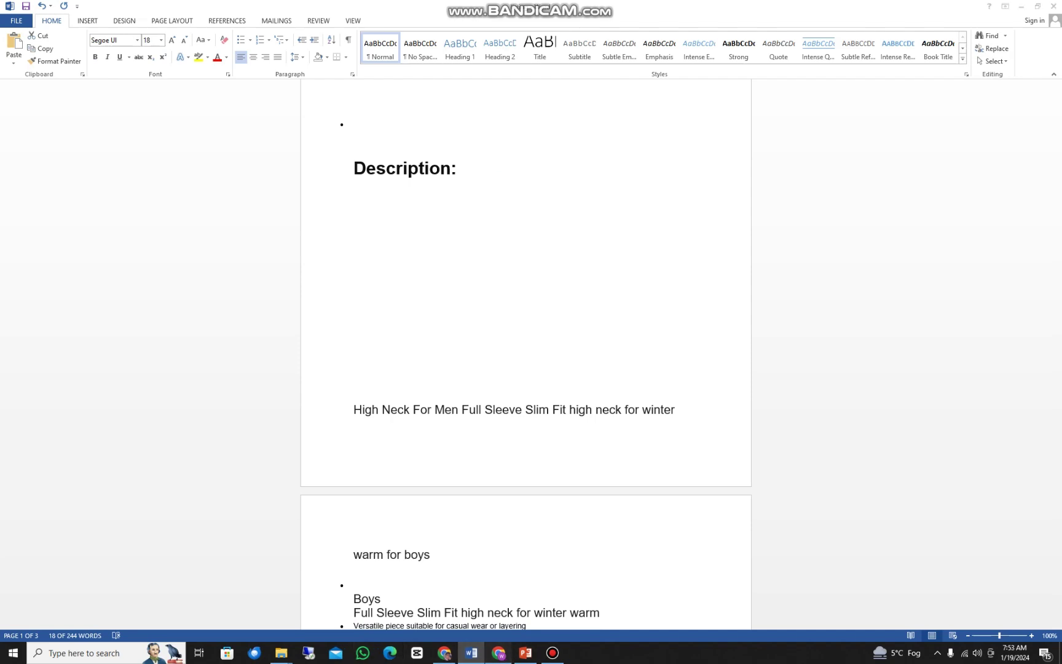
Switch to ChatGPT and examine the Key Features bullets from "Turtle Neck Design" through "Hand Wash; Hang to Dry".
{"action": "left_click", "coordinate": [499, 653]}
{"action": "scroll", "coordinate": [590, 338], "scroll_direction": "down", "scroll_amount": 3}
{"action": "scroll", "coordinate": [588, 342], "scroll_direction": "down", "scroll_amount": 1}
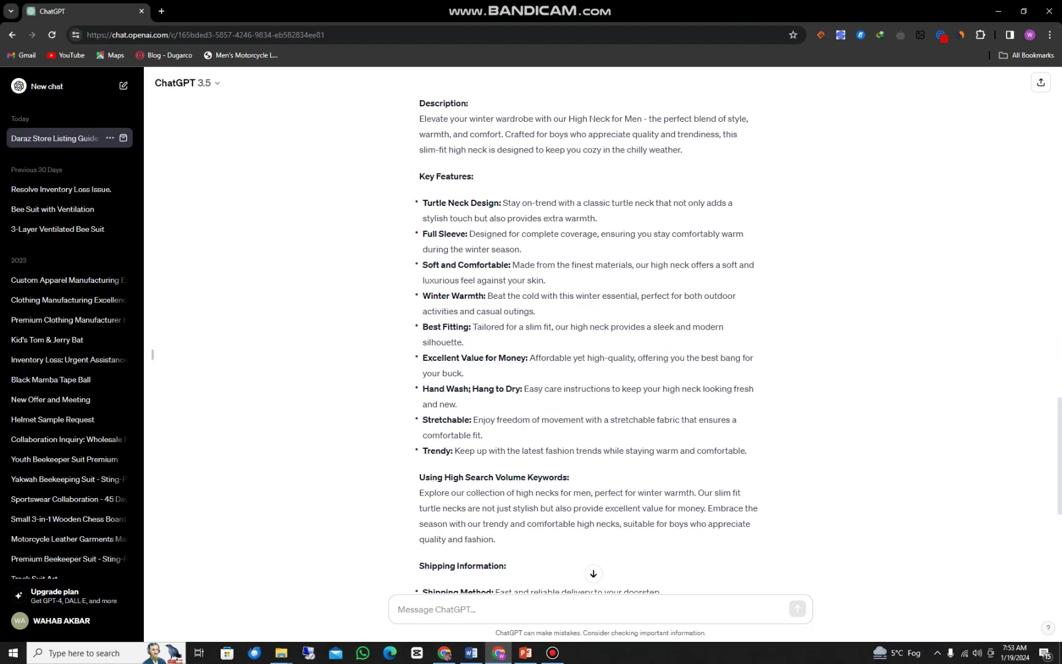
{"action": "left_click_drag", "start_coordinate": [427, 184], "coordinate": [516, 184]}
{"action": "left_click", "coordinate": [434, 162]}
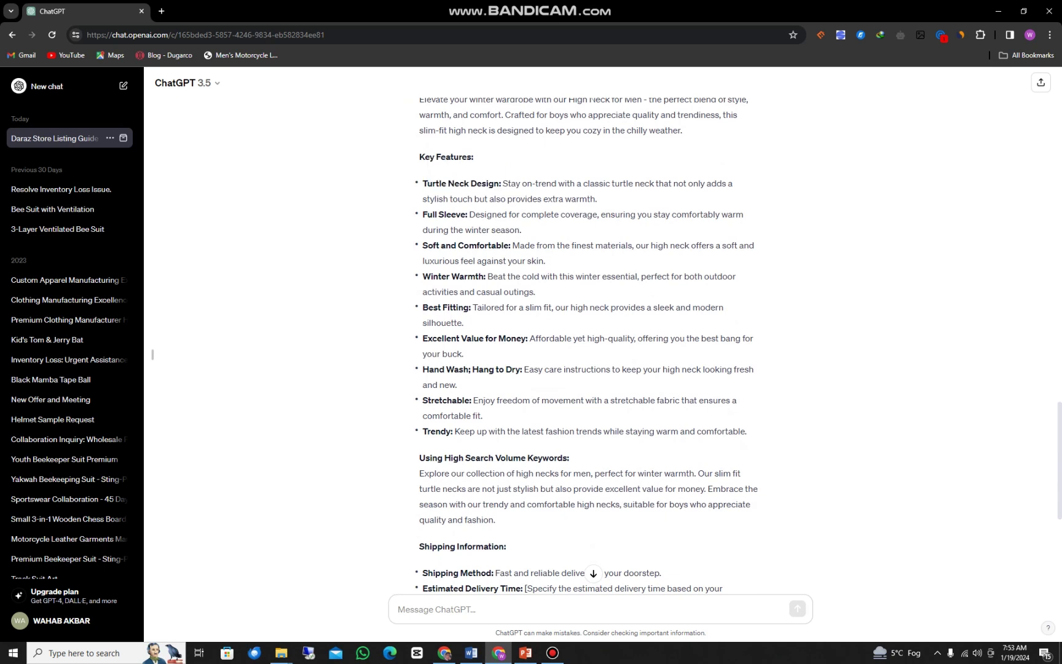
{"action": "left_click_drag", "start_coordinate": [423, 214], "coordinate": [509, 245]}
{"action": "scroll", "coordinate": [586, 344], "scroll_direction": "down", "scroll_amount": 1}
{"action": "left_click_drag", "start_coordinate": [423, 220], "coordinate": [497, 222]}
{"action": "left_click_drag", "start_coordinate": [423, 252], "coordinate": [469, 252]}
{"action": "left_click_drag", "start_coordinate": [422, 282], "coordinate": [517, 283]}
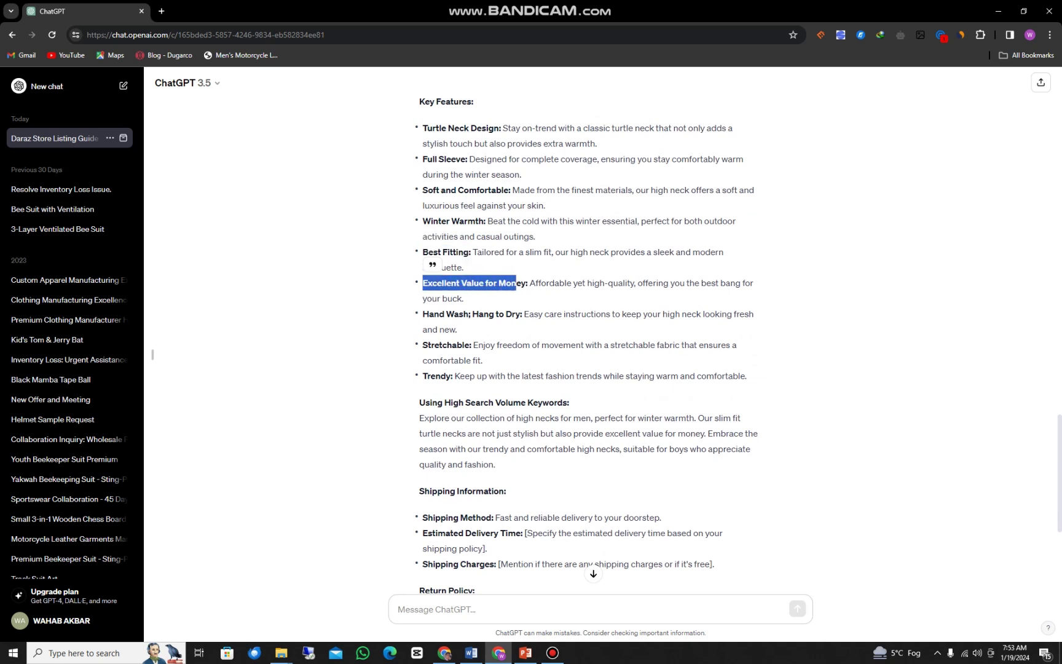
{"action": "scroll", "coordinate": [516, 283], "scroll_direction": "down", "scroll_amount": 1}
{"action": "left_click_drag", "start_coordinate": [422, 259], "coordinate": [504, 258]}
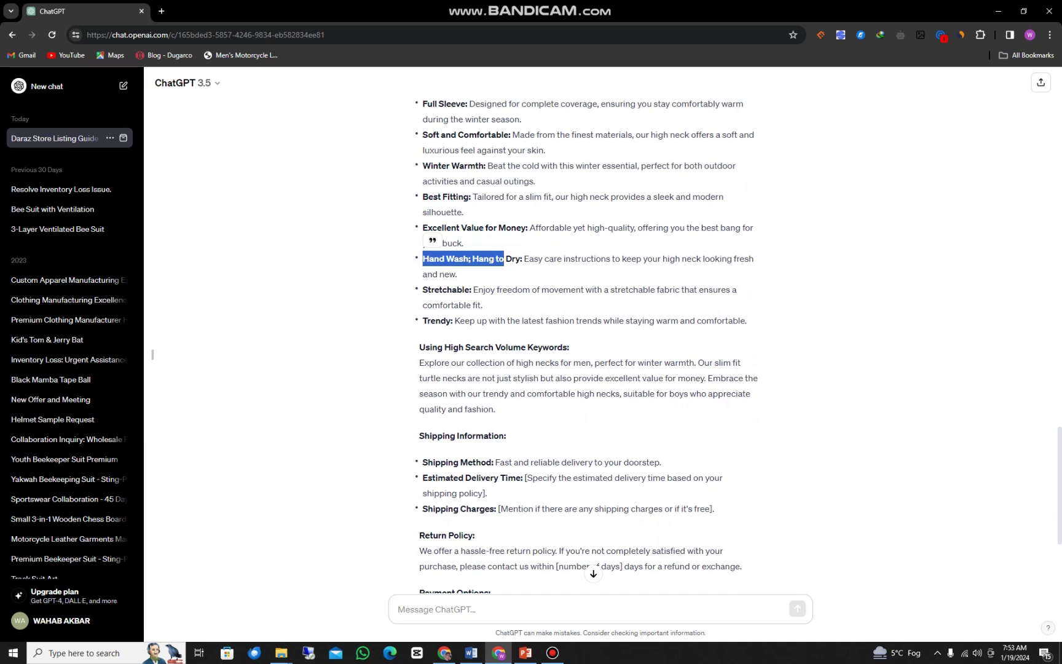
Copy the Key Features bullets from "Turtle Neck Design" to "Trendy" in ChatGPT and paste them under "bullet points:" in Word.
{"action": "left_click_drag", "start_coordinate": [746, 321], "coordinate": [423, 126]}
{"action": "key", "text": "ctrl+c"}
{"action": "scroll", "coordinate": [467, 304], "scroll_direction": "up", "scroll_amount": 1}
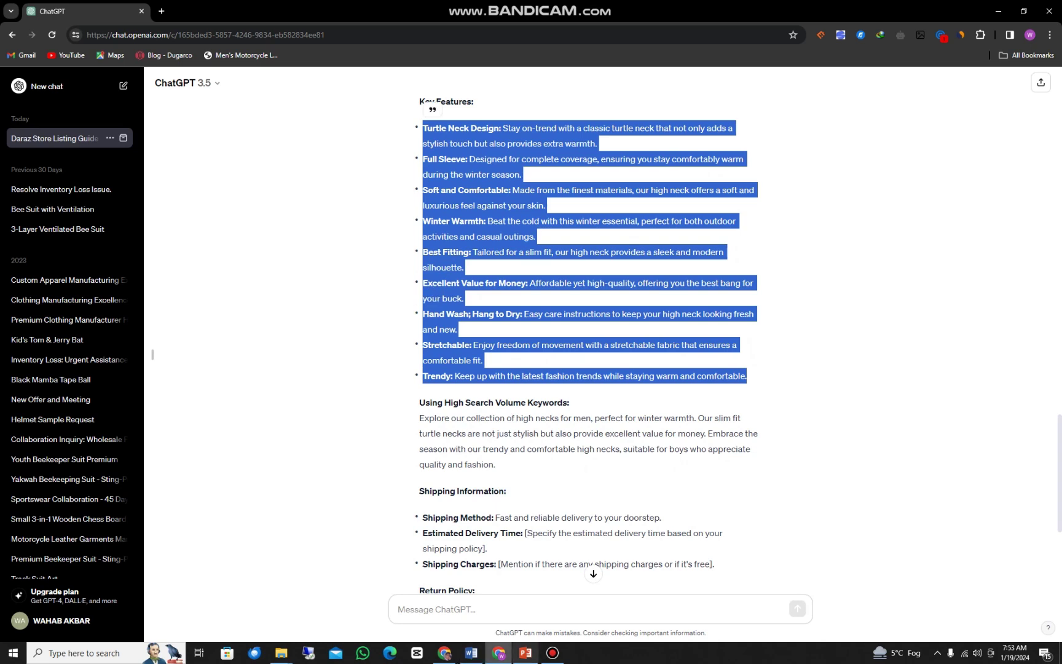
{"action": "key", "text": "alt+Tab"}
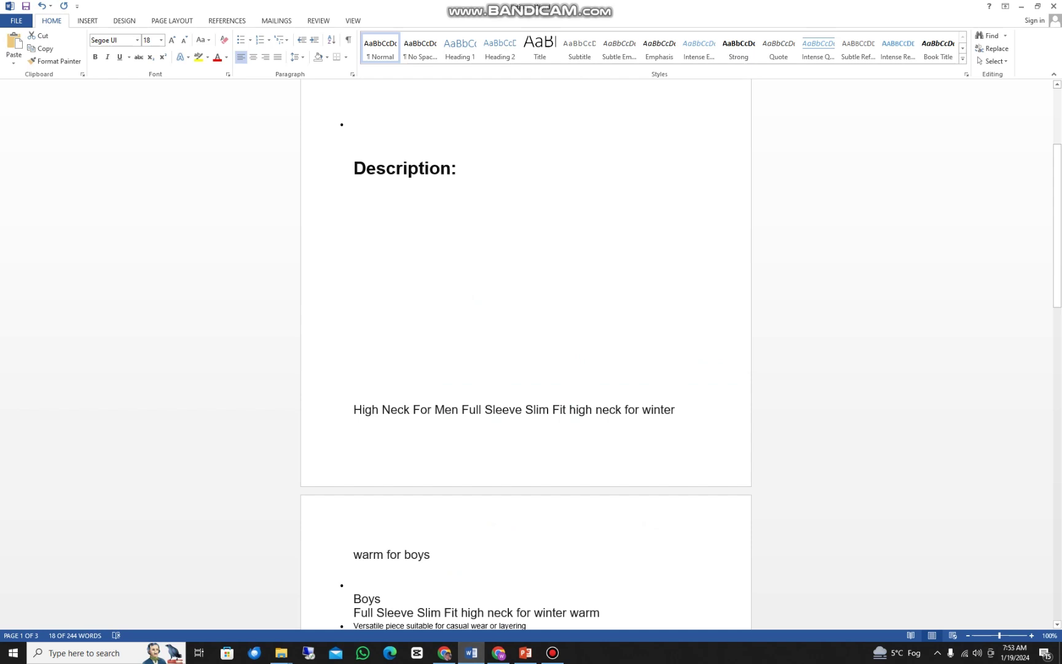
{"action": "scroll", "coordinate": [525, 307], "scroll_direction": "up", "scroll_amount": 3}
{"action": "left_click", "coordinate": [355, 187]}
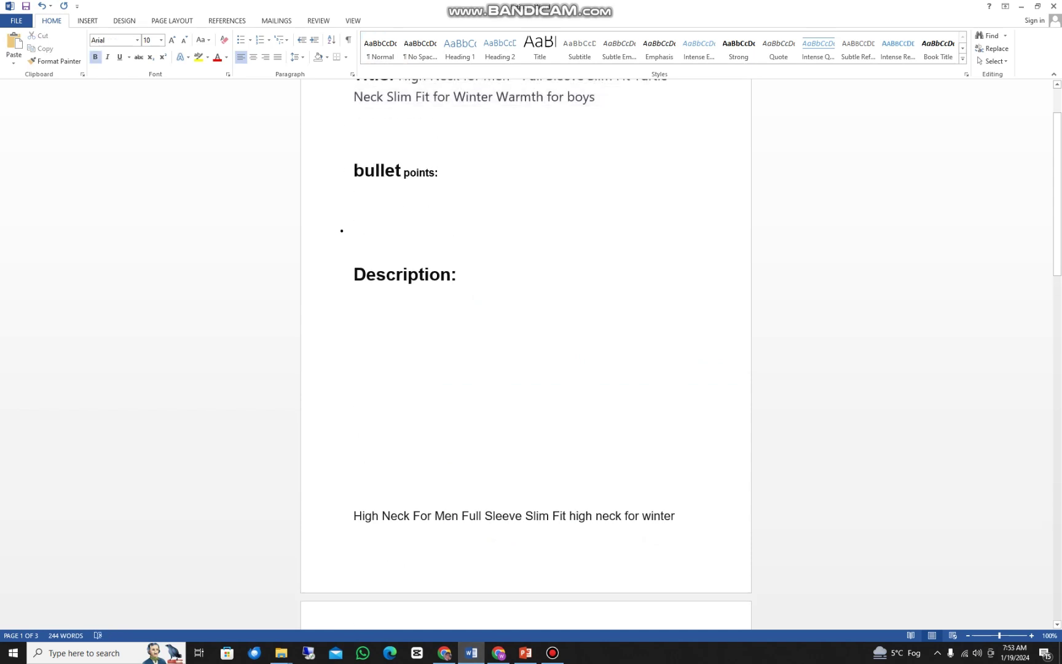
{"action": "key", "text": "ctrl+v"}
{"action": "left_click", "coordinate": [355, 426]}
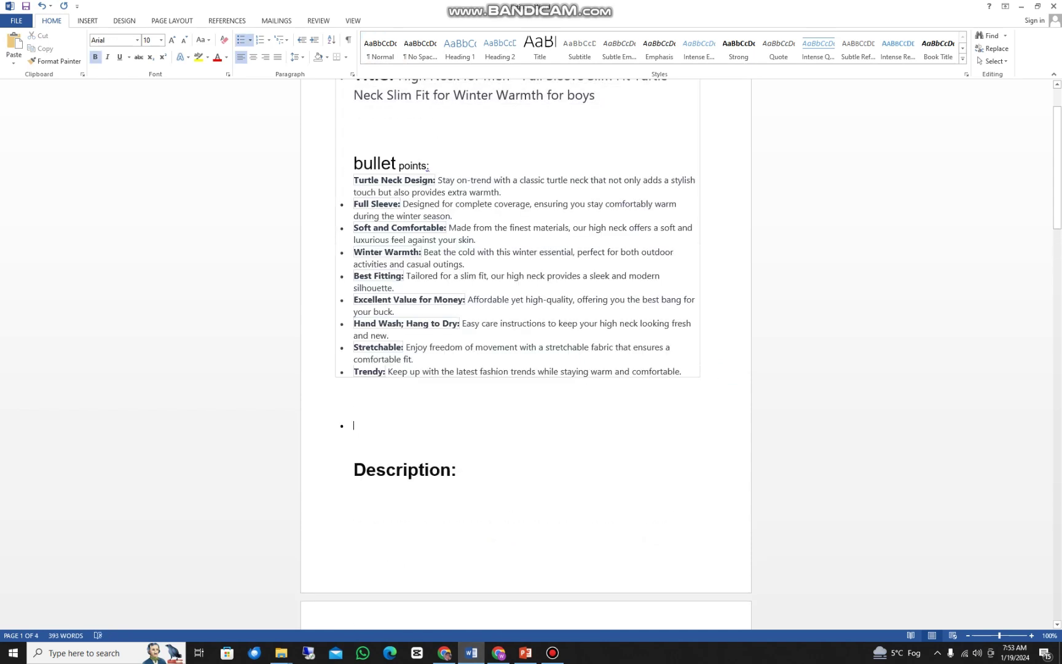
Compare the pasted "Turtle Neck Design" bullet with the "Turtle Neck" keyword in the title and read its text.
{"action": "scroll", "coordinate": [526, 353], "scroll_direction": "up", "scroll_amount": 2}
{"action": "left_click", "coordinate": [430, 246]}
{"action": "right_click", "coordinate": [442, 192]}
{"action": "key", "text": "Escape"}
{"action": "left_click", "coordinate": [403, 284]}
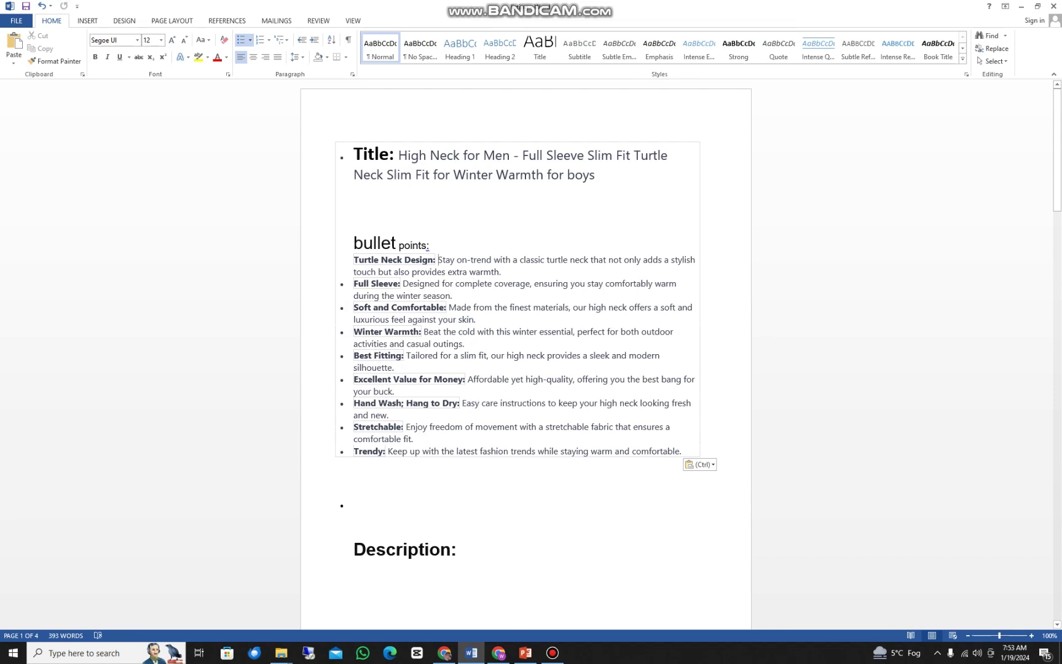
{"action": "left_click_drag", "start_coordinate": [633, 155], "coordinate": [386, 175]}
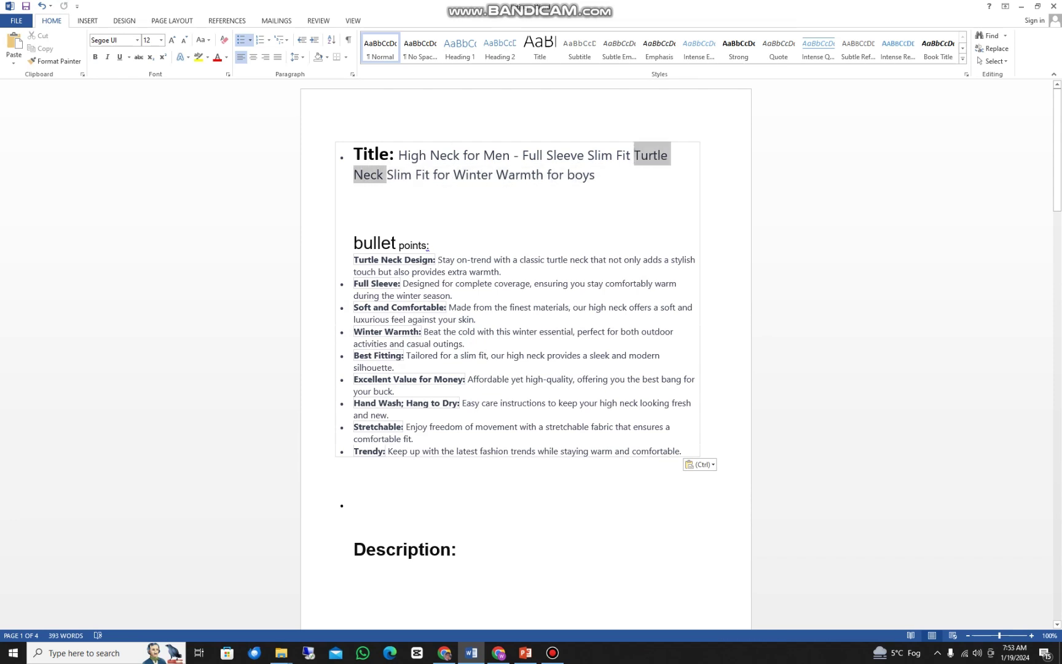
{"action": "scroll", "coordinate": [439, 245], "scroll_direction": "down", "scroll_amount": 1}
{"action": "left_click", "coordinate": [438, 233]}
{"action": "left_click_drag", "start_coordinate": [438, 232], "coordinate": [502, 245]}
{"action": "left_click", "coordinate": [452, 269]}
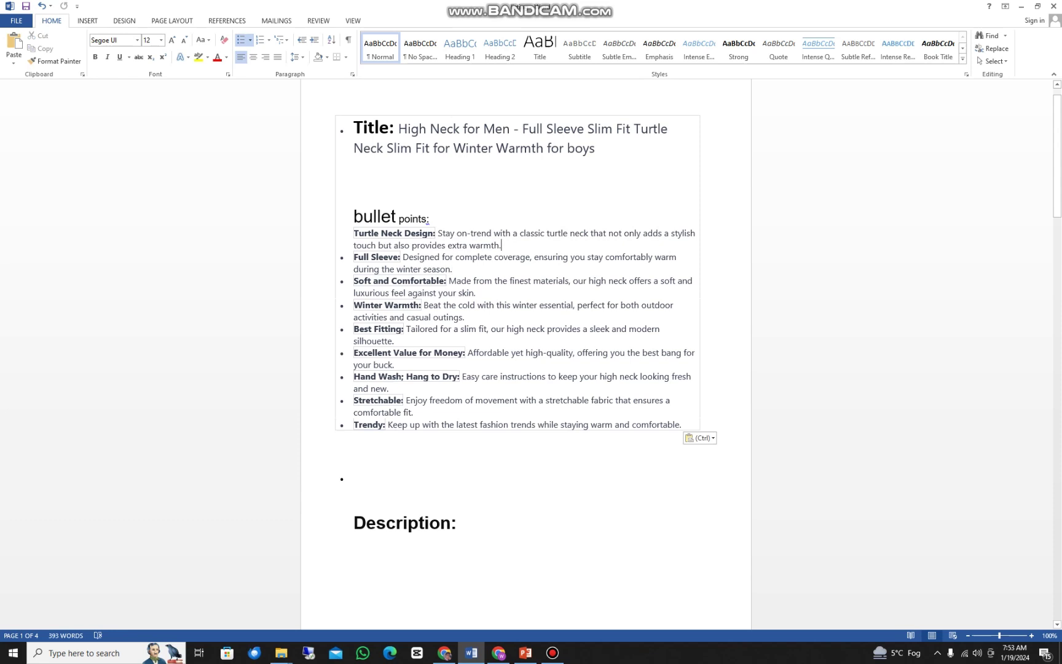
Check the "Full Sleeve" bullet against the title and look for keywords in the "Soft and Comfortable" bullet.
{"action": "left_click_drag", "start_coordinate": [354, 257], "coordinate": [398, 257]}
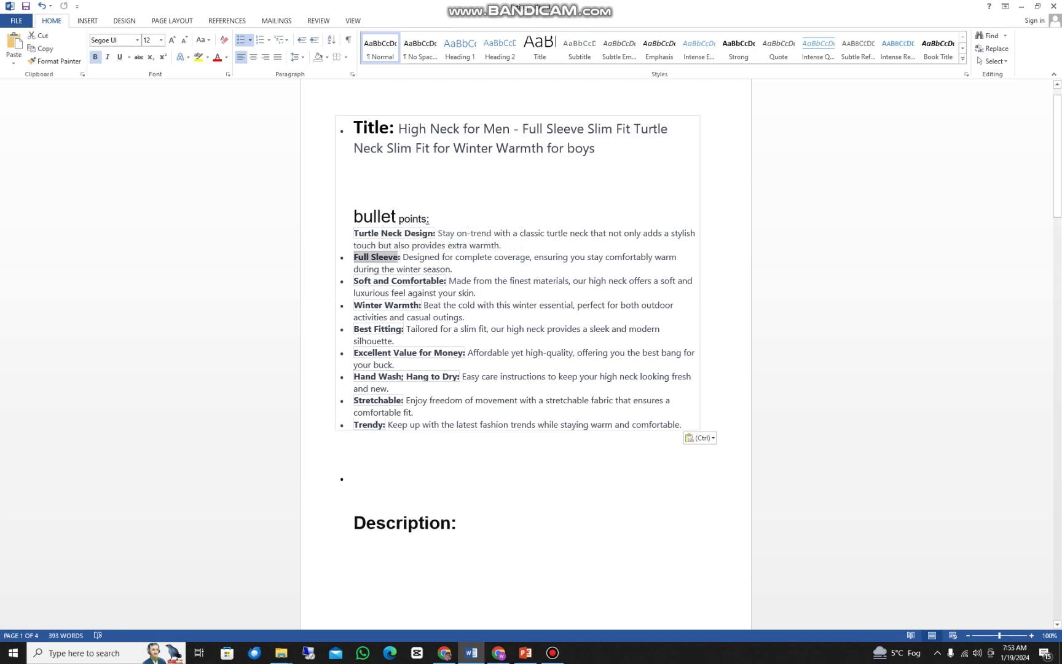
{"action": "left_click_drag", "start_coordinate": [512, 129], "coordinate": [587, 129]}
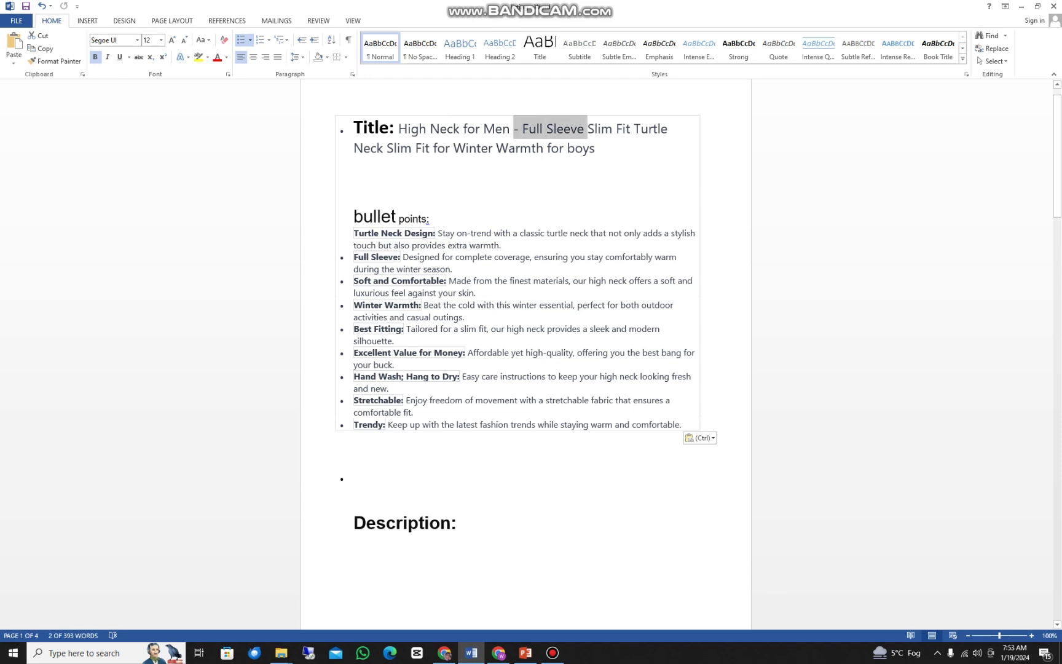
{"action": "left_click", "coordinate": [465, 245]}
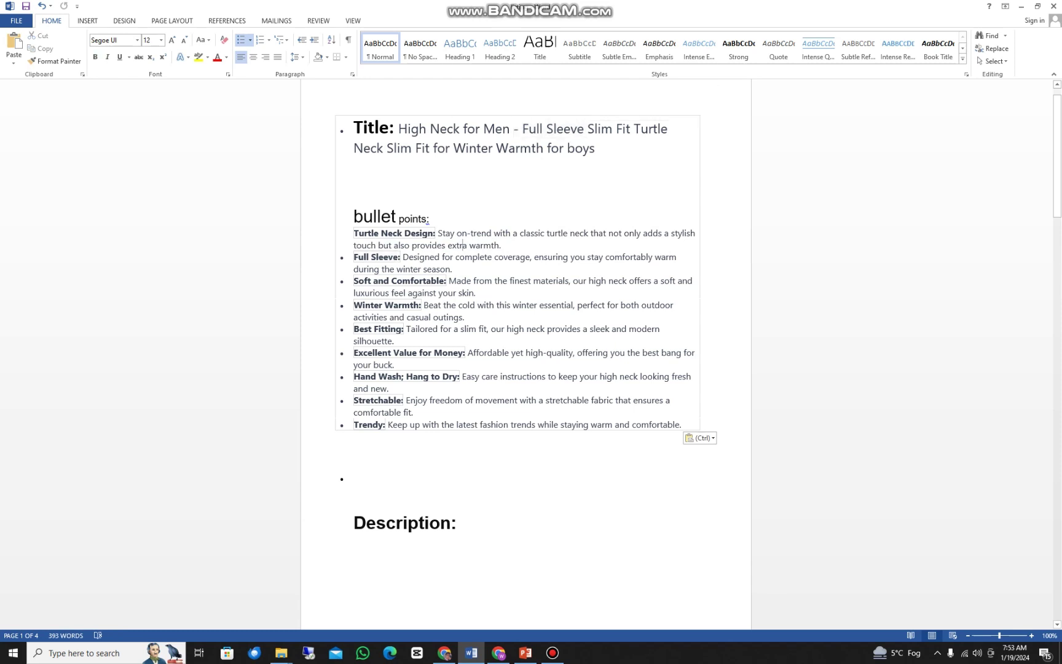
{"action": "left_click_drag", "start_coordinate": [403, 257], "coordinate": [453, 271]}
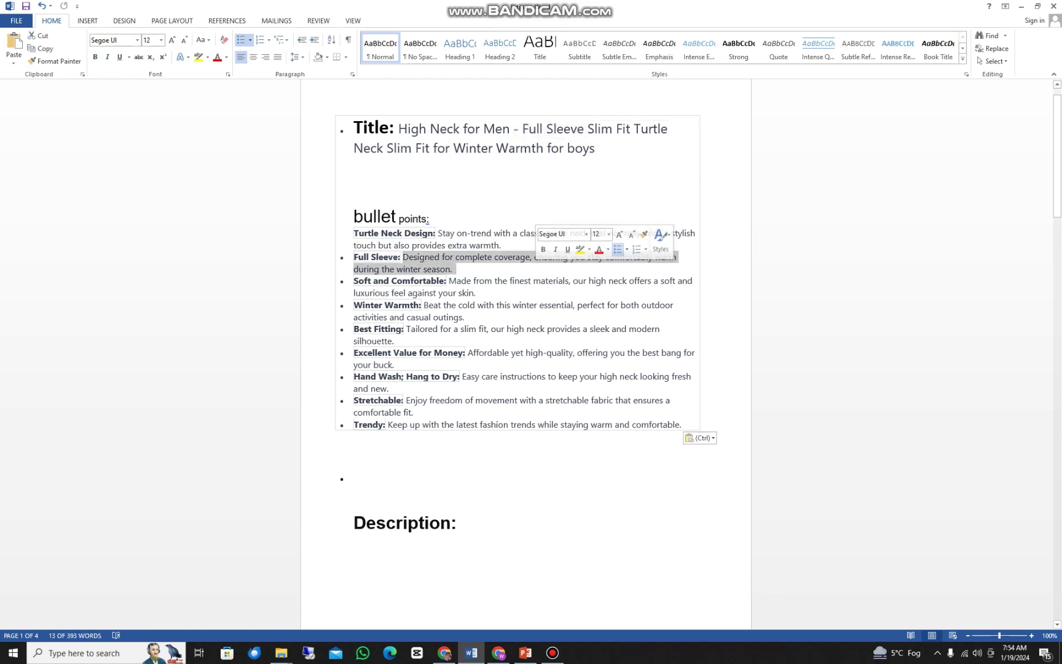
{"action": "left_click", "coordinate": [474, 281]}
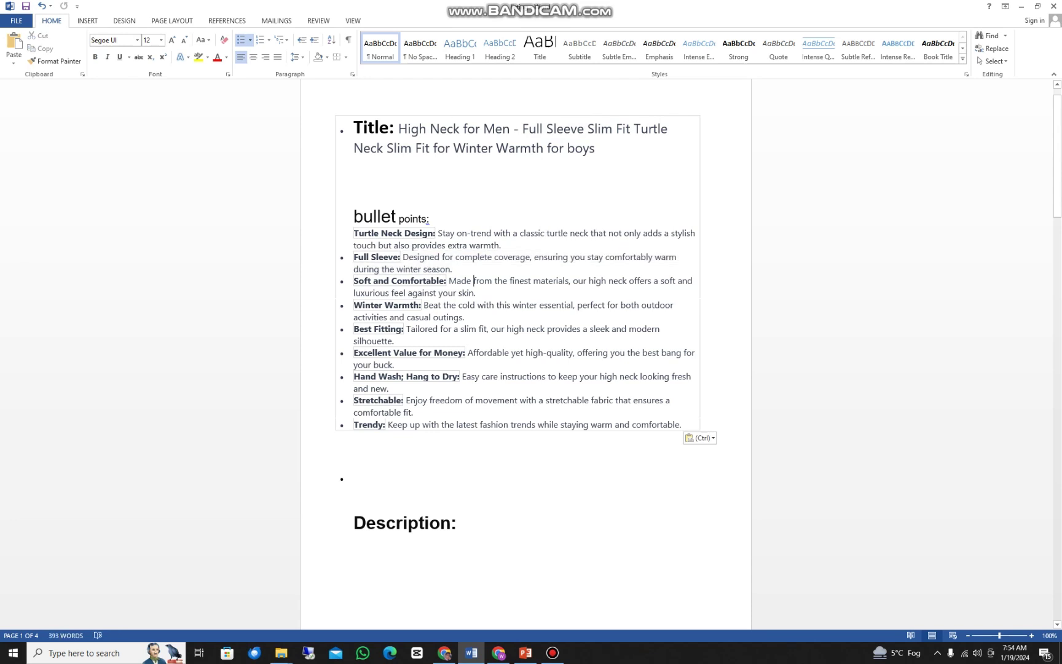
{"action": "left_click_drag", "start_coordinate": [353, 281], "coordinate": [445, 281]}
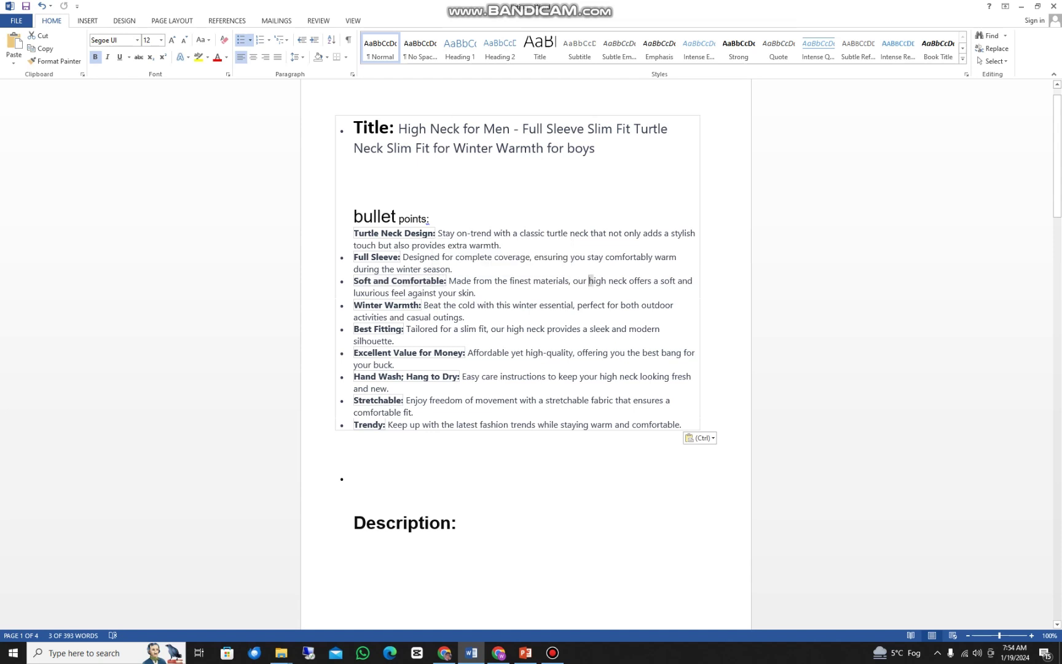
{"action": "left_click_drag", "start_coordinate": [588, 281], "coordinate": [626, 280]}
{"action": "scroll", "coordinate": [525, 319], "scroll_direction": "down", "scroll_amount": 1}
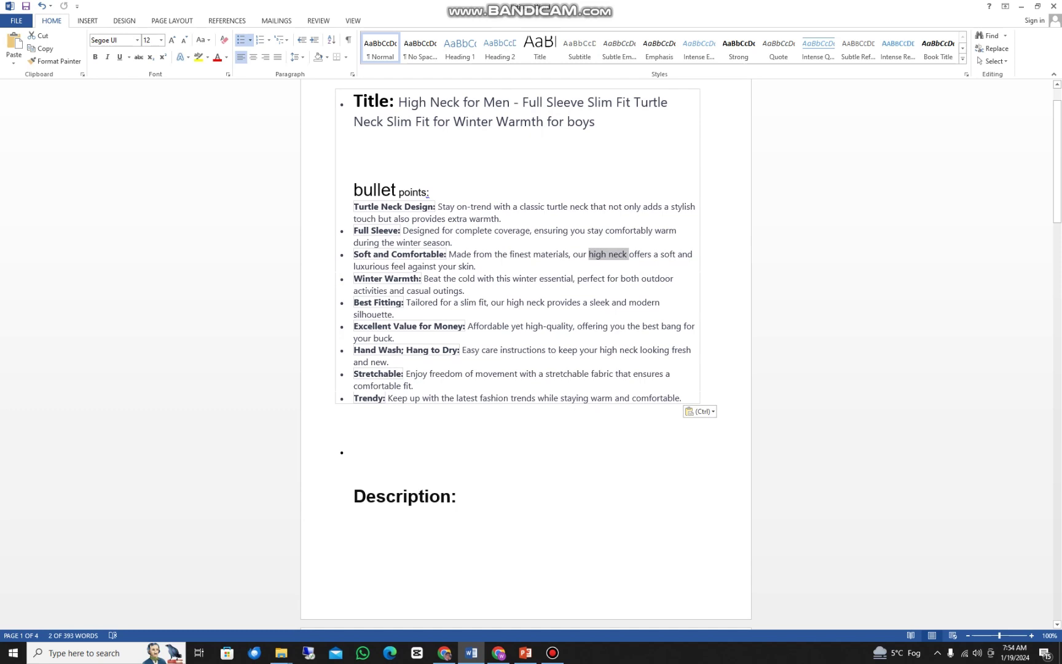
Check the bullets from "Best Fitting" through "Trendy" for the high neck and stretchable keywords.
{"action": "left_click_drag", "start_coordinate": [354, 302], "coordinate": [402, 302]}
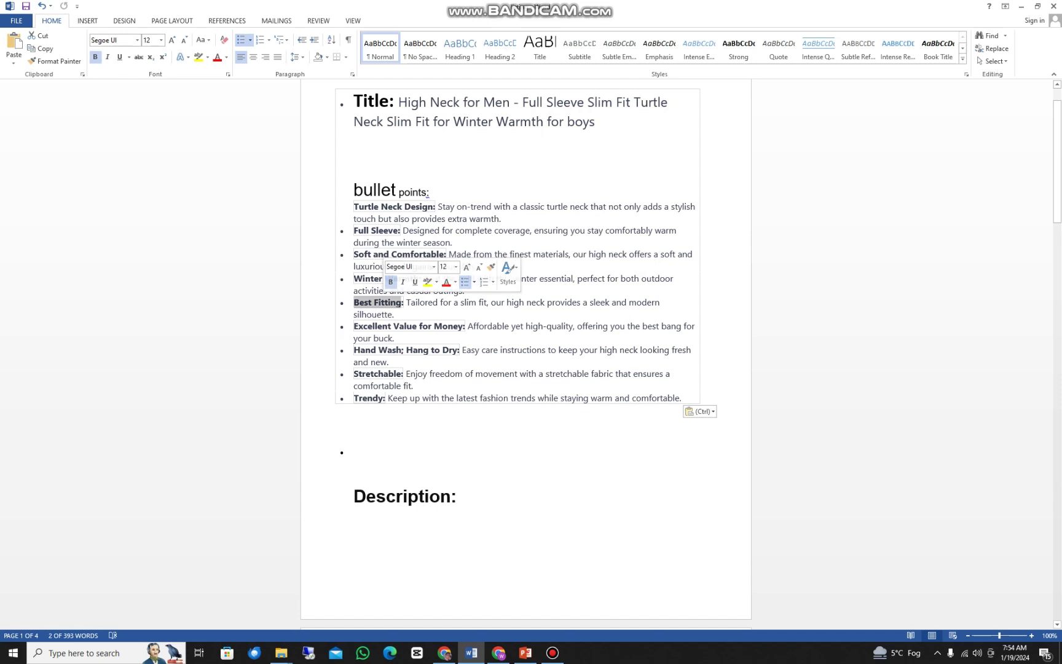
{"action": "left_click_drag", "start_coordinate": [507, 301], "coordinate": [582, 302]}
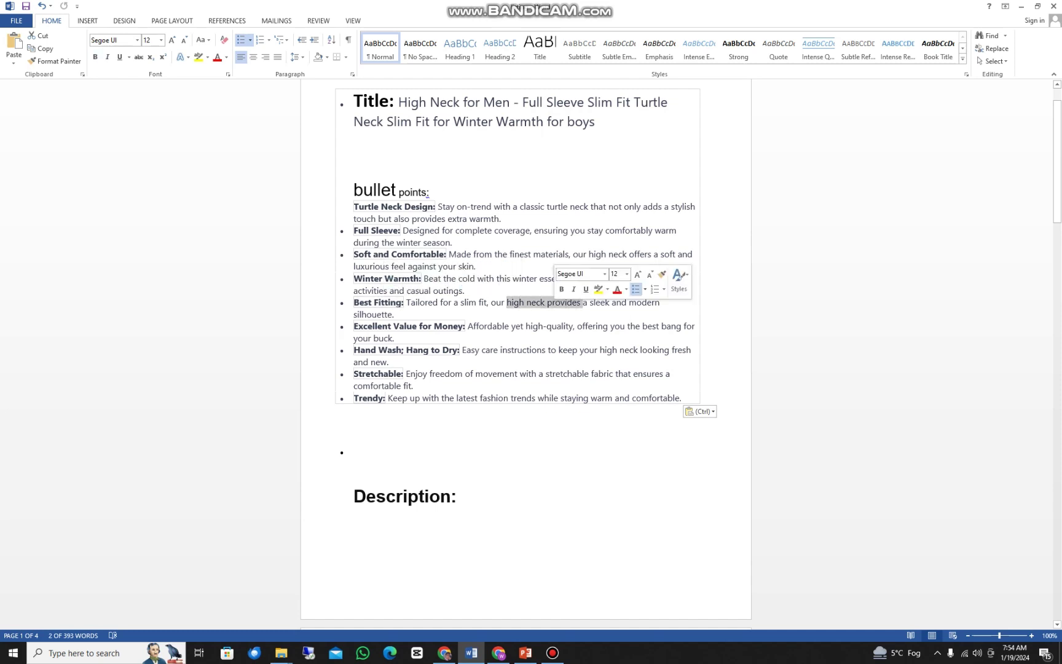
{"action": "scroll", "coordinate": [526, 353], "scroll_direction": "down", "scroll_amount": 1}
{"action": "scroll", "coordinate": [526, 354], "scroll_direction": "down", "scroll_amount": 1}
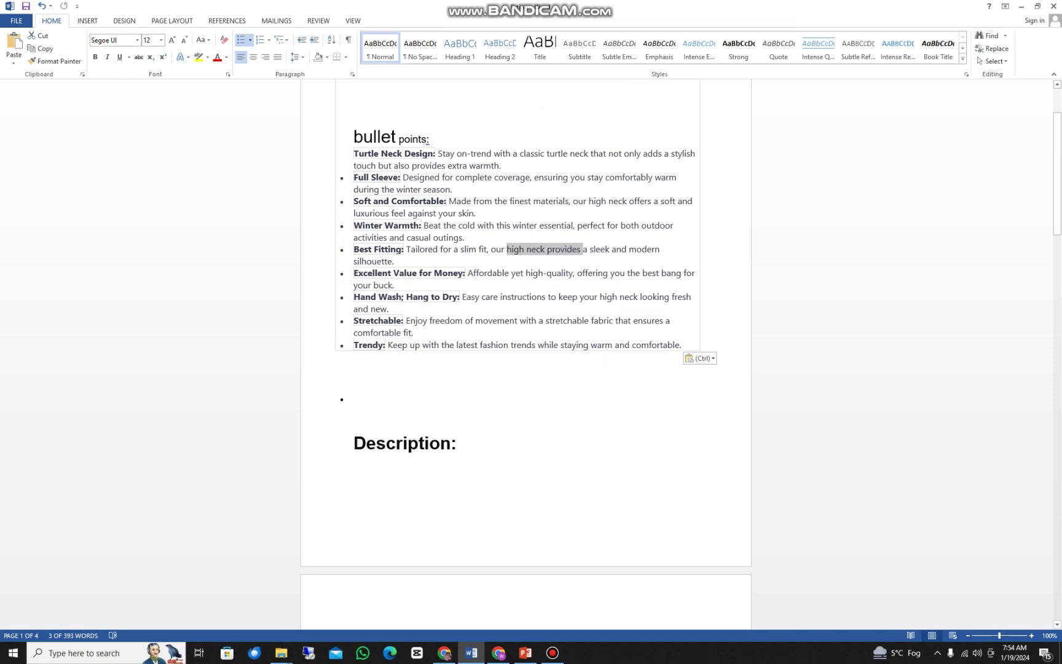
{"action": "left_click_drag", "start_coordinate": [354, 285], "coordinate": [459, 297]}
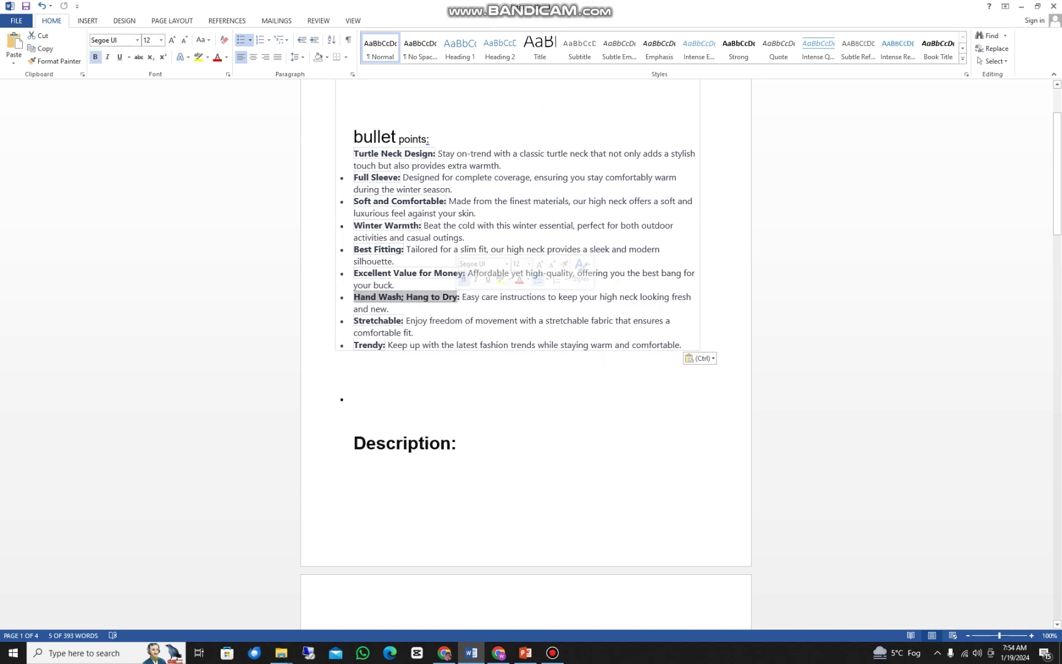
{"action": "left_click_drag", "start_coordinate": [579, 296], "coordinate": [639, 297]}
{"action": "scroll", "coordinate": [525, 307], "scroll_direction": "down", "scroll_amount": 1}
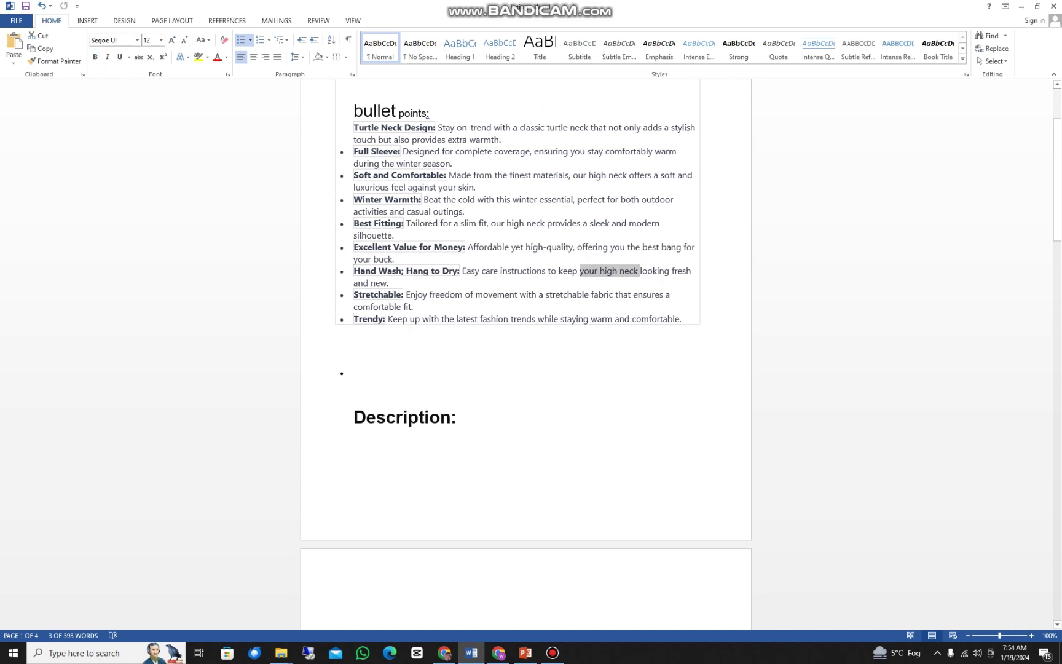
{"action": "left_click_drag", "start_coordinate": [354, 293], "coordinate": [402, 294]}
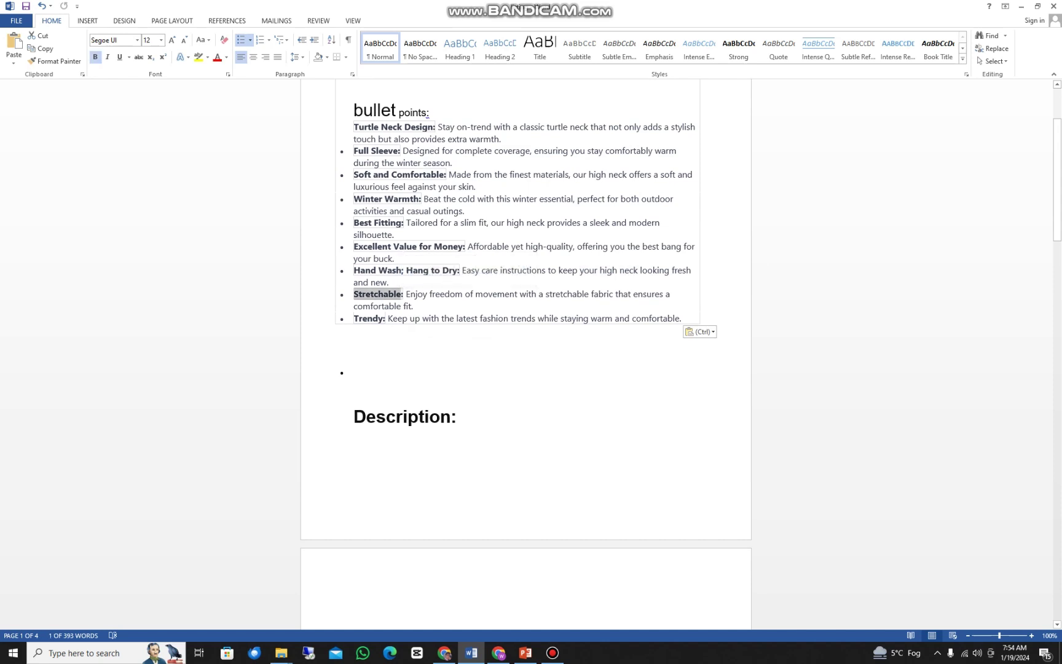
{"action": "left_click_drag", "start_coordinate": [410, 294], "coordinate": [681, 318]}
{"action": "left_click", "coordinate": [407, 318]}
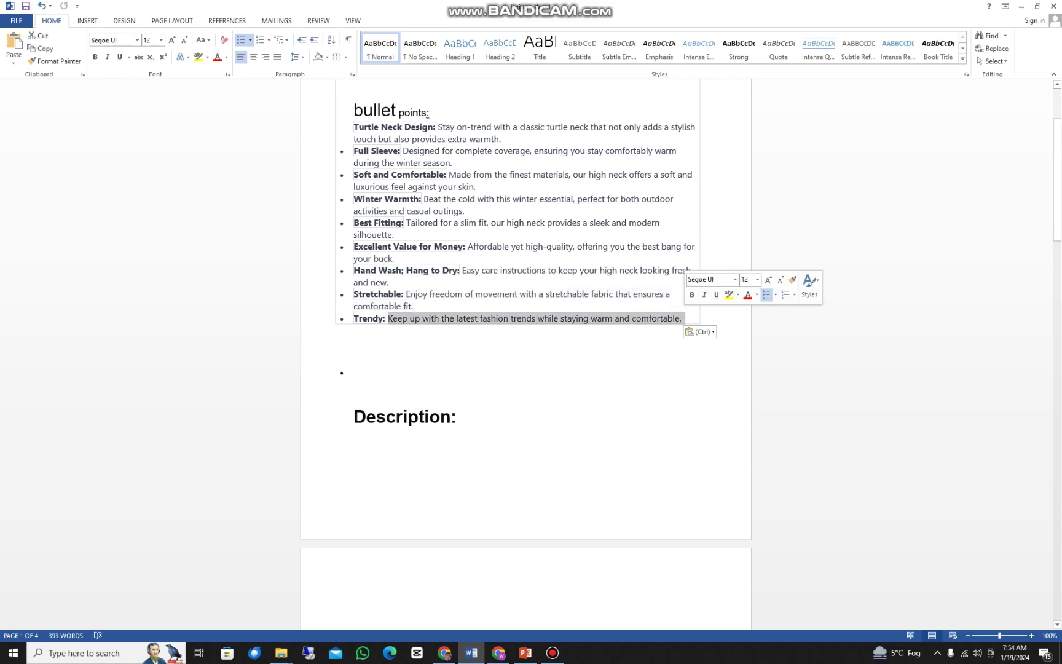
Reduce the blank space at the empty bullet between the bullet points and the Description heading.
{"action": "left_click", "coordinate": [353, 372]}
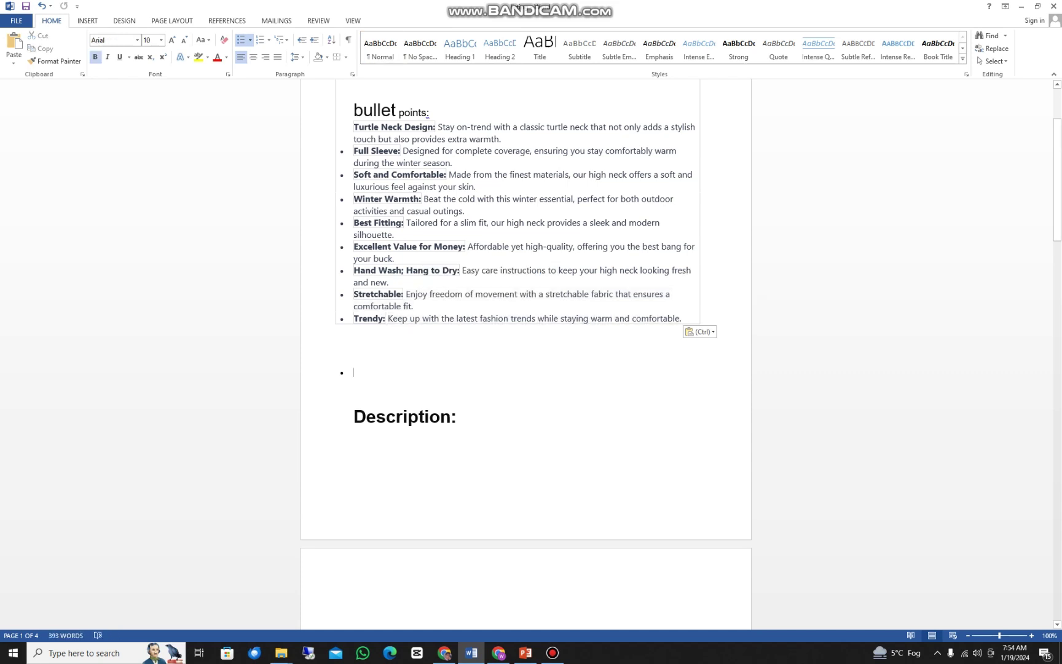
{"action": "double_click", "coordinate": [356, 373]}
{"action": "key", "text": "BackSpace"}
Review the product title and the full set of bullet points from "Turtle Neck Design" to "Trendy".
{"action": "scroll", "coordinate": [526, 354], "scroll_direction": "up", "scroll_amount": 4}
{"action": "left_click", "coordinate": [355, 226]}
{"action": "left_click_drag", "start_coordinate": [398, 155], "coordinate": [597, 175]}
{"action": "scroll", "coordinate": [525, 307], "scroll_direction": "down", "scroll_amount": 1}
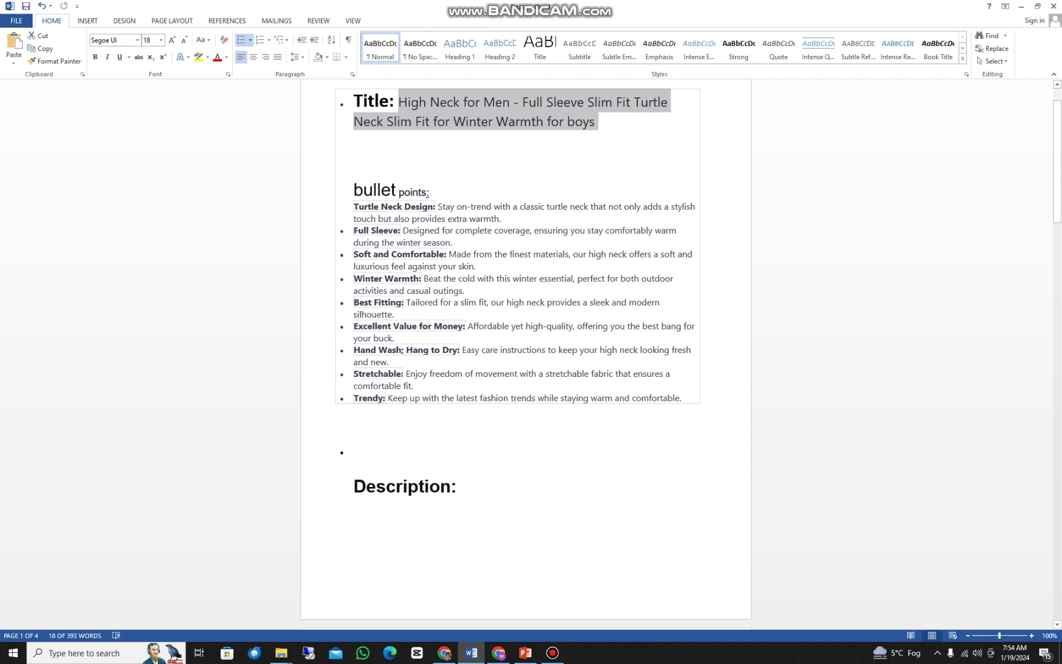
{"action": "left_click_drag", "start_coordinate": [354, 206], "coordinate": [681, 398]}
{"action": "scroll", "coordinate": [526, 307], "scroll_direction": "down", "scroll_amount": 1}
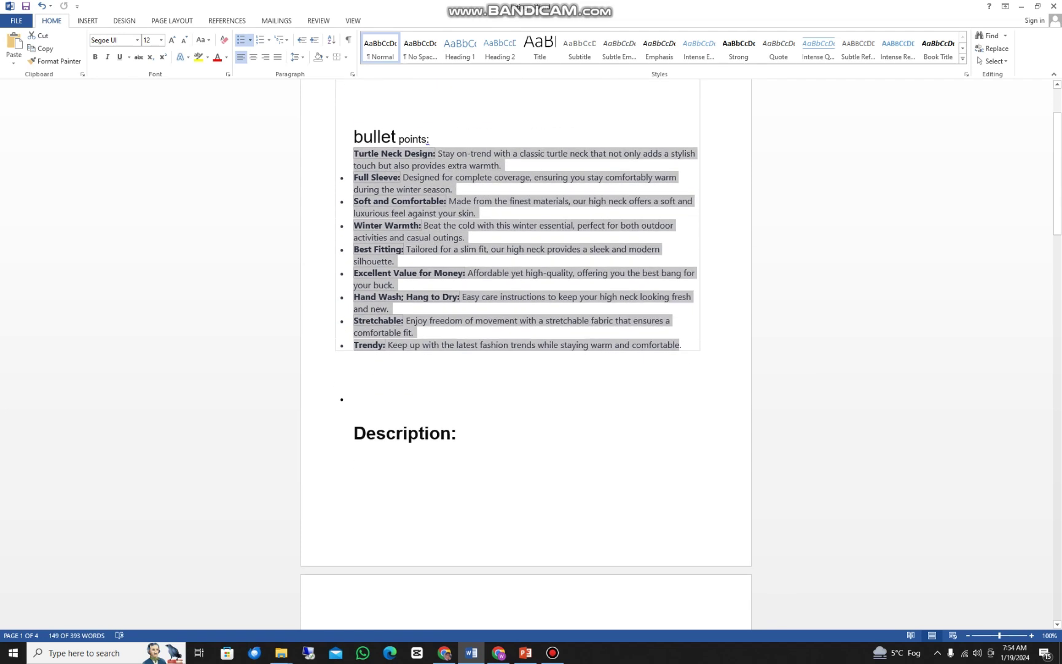
Remove the stray empty bullet above the Description heading and place the cursor at the end of that heading.
{"action": "left_click", "coordinate": [355, 399]}
{"action": "key", "text": "BackSpace"}
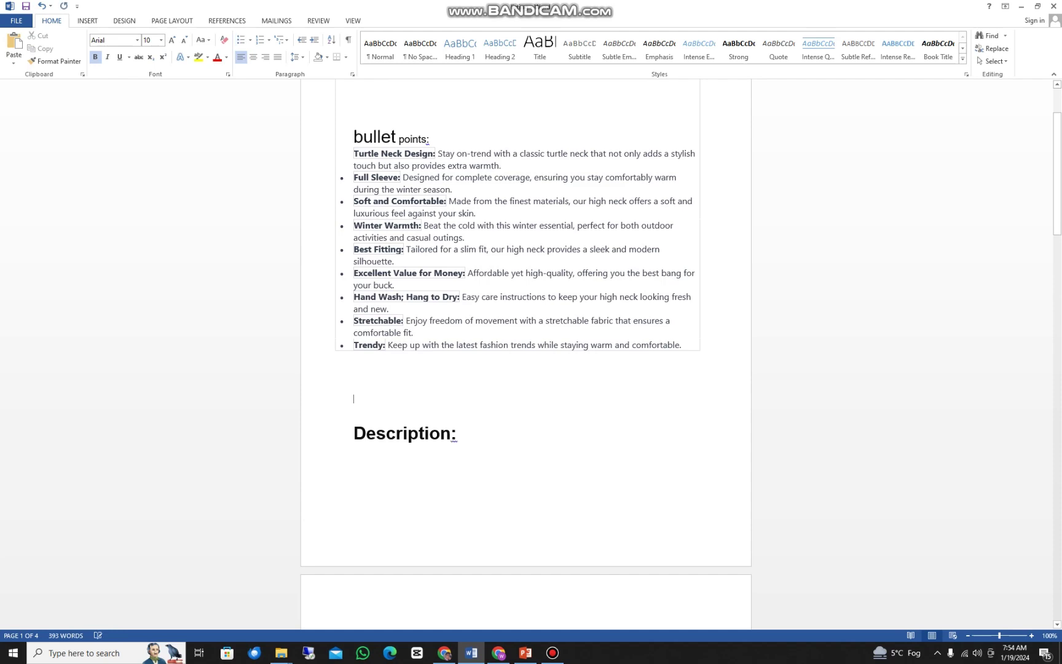
{"action": "scroll", "coordinate": [526, 354], "scroll_direction": "down", "scroll_amount": 3}
{"action": "left_click", "coordinate": [458, 301]}
{"action": "scroll", "coordinate": [525, 353], "scroll_direction": "down", "scroll_amount": 1}
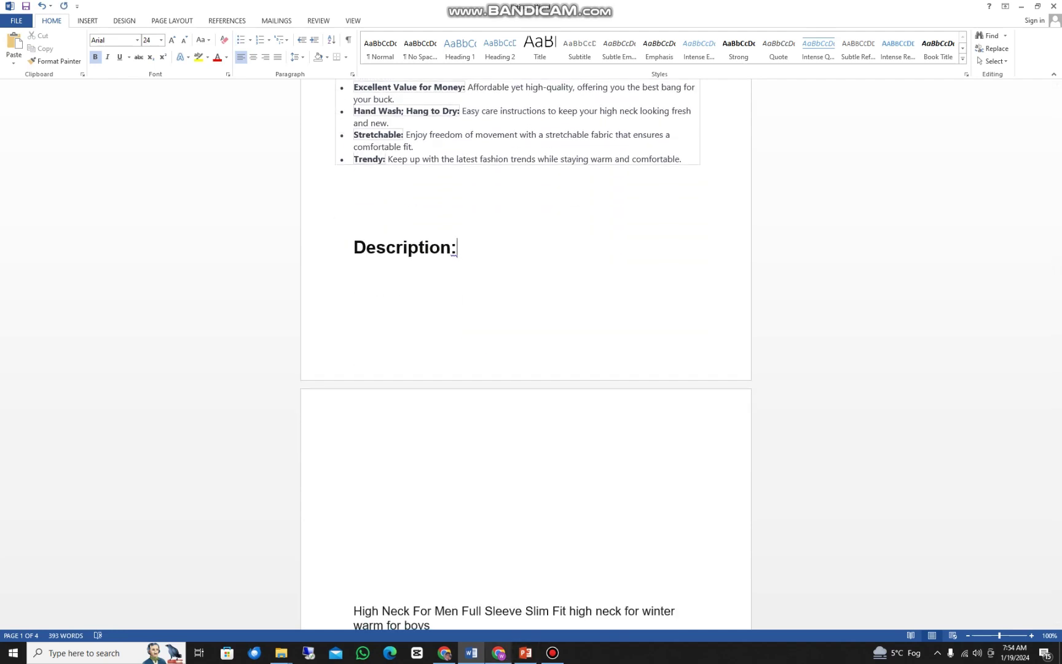
Copy the Description section from the customized listing in ChatGPT and paste it after the Description heading in Word.
{"action": "left_click", "coordinate": [498, 653]}
{"action": "scroll", "coordinate": [588, 344], "scroll_direction": "down", "scroll_amount": 2}
{"action": "scroll", "coordinate": [588, 344], "scroll_direction": "up", "scroll_amount": 5}
{"action": "scroll", "coordinate": [588, 344], "scroll_direction": "up", "scroll_amount": 2}
{"action": "left_click_drag", "start_coordinate": [419, 303], "coordinate": [683, 353]}
{"action": "key", "text": "ctrl+c"}
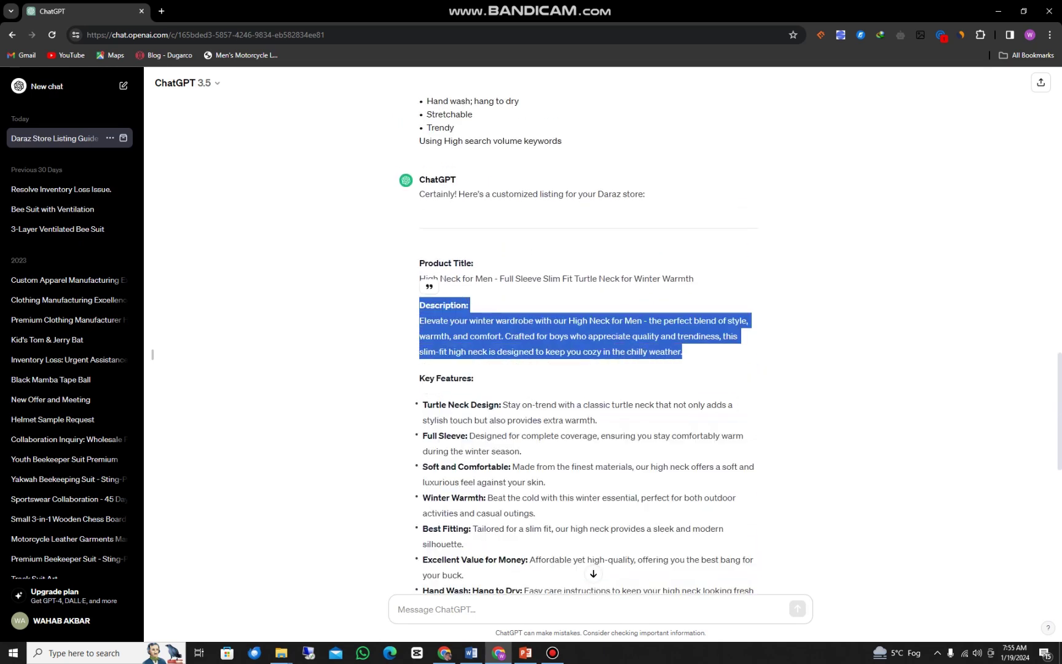
{"action": "key", "text": "alt+Tab"}
{"action": "key", "text": "ctrl+v"}
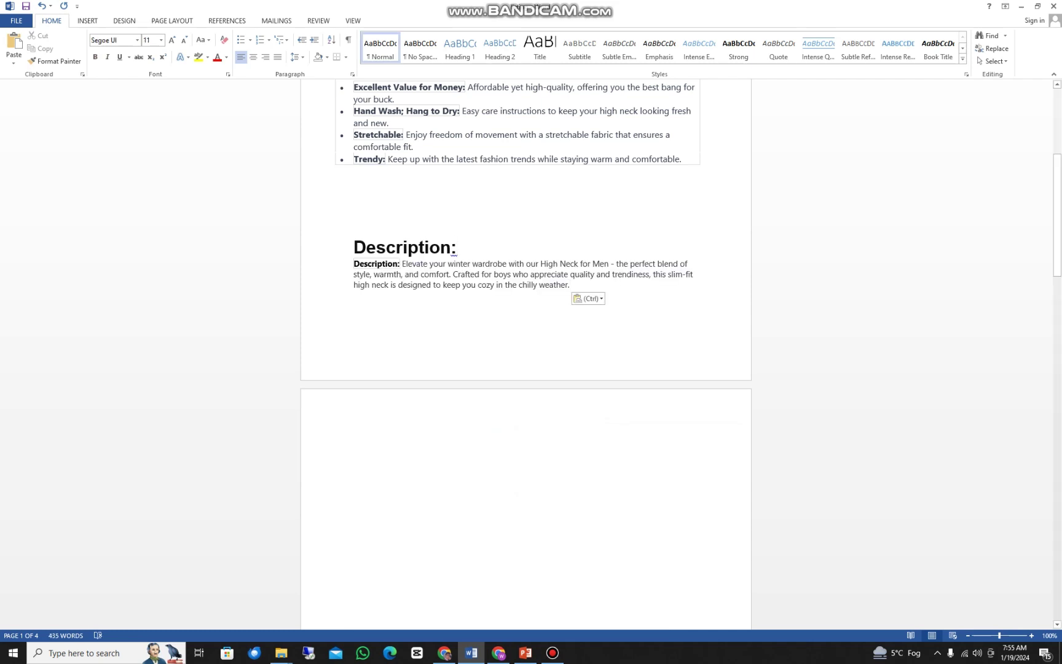
Delete the opening words "Elevate your" from the pasted description paragraph.
{"action": "left_click_drag", "start_coordinate": [448, 264], "coordinate": [400, 264]}
{"action": "key", "text": "BackSpace"}
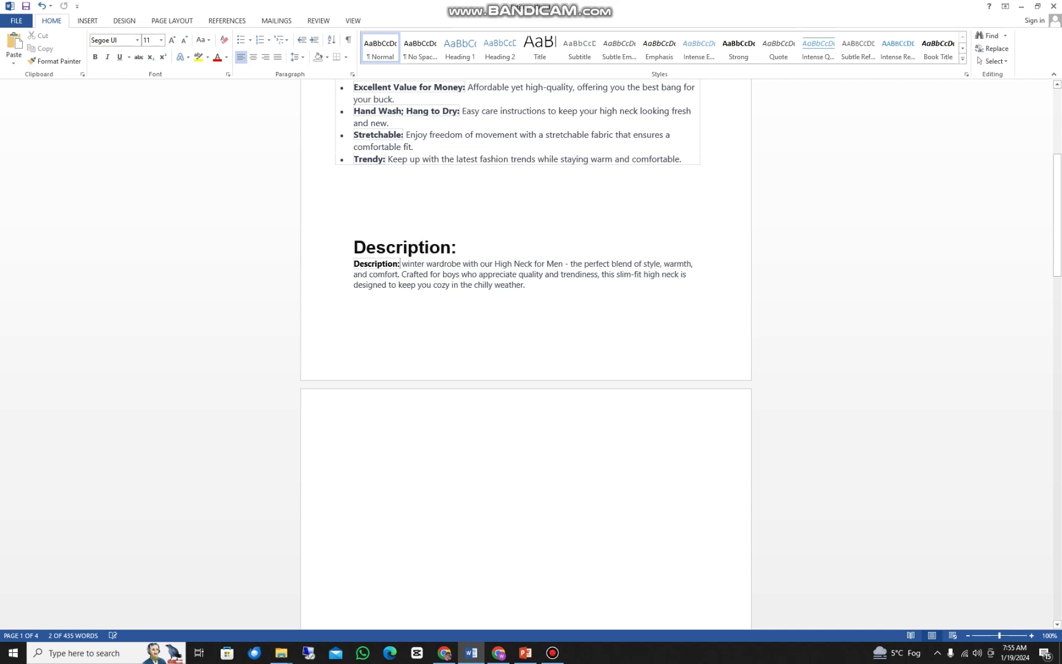
{"action": "type", "text": "high "}
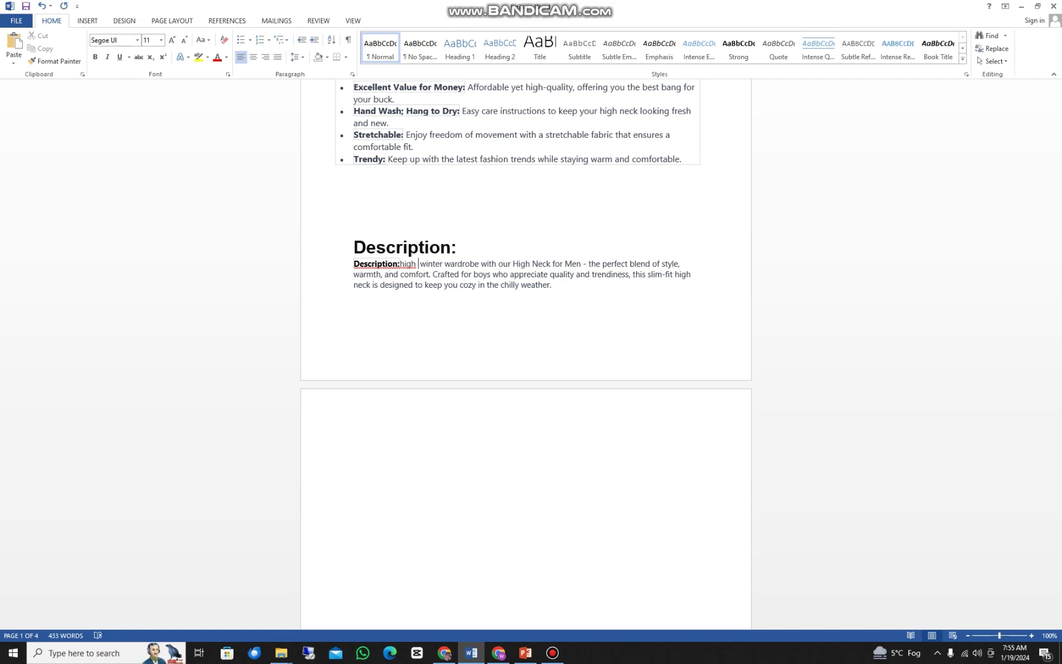
{"action": "type", "text": "neck"}
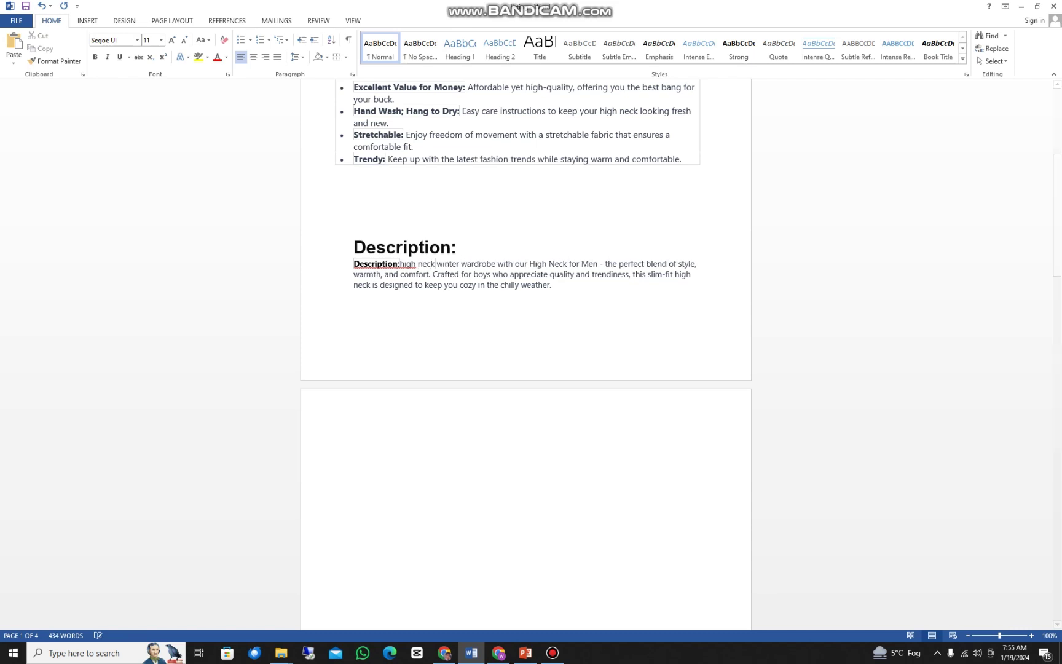
{"action": "left_click", "coordinate": [400, 264]}
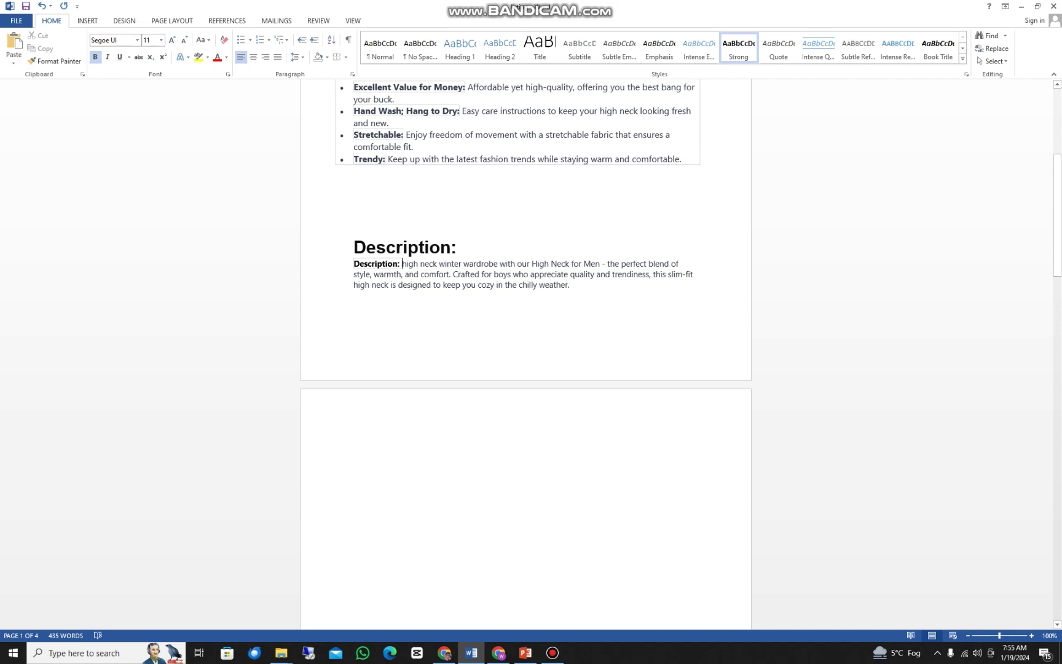
{"action": "left_click_drag", "start_coordinate": [403, 264], "coordinate": [440, 264]}
{"action": "key", "text": "Delete"}
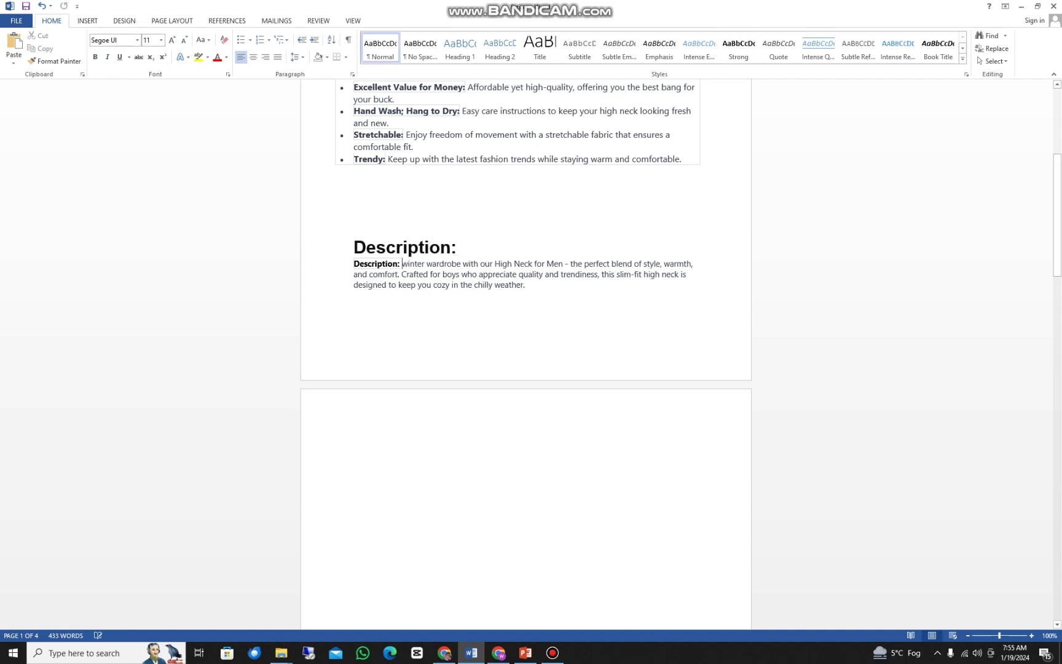
Check the description paragraph for keywords such as "High Neck for Men" and "slim-fit high neck".
{"action": "left_click_drag", "start_coordinate": [564, 263], "coordinate": [402, 263]}
{"action": "left_click", "coordinate": [513, 263]}
{"action": "left_click_drag", "start_coordinate": [532, 264], "coordinate": [479, 264]}
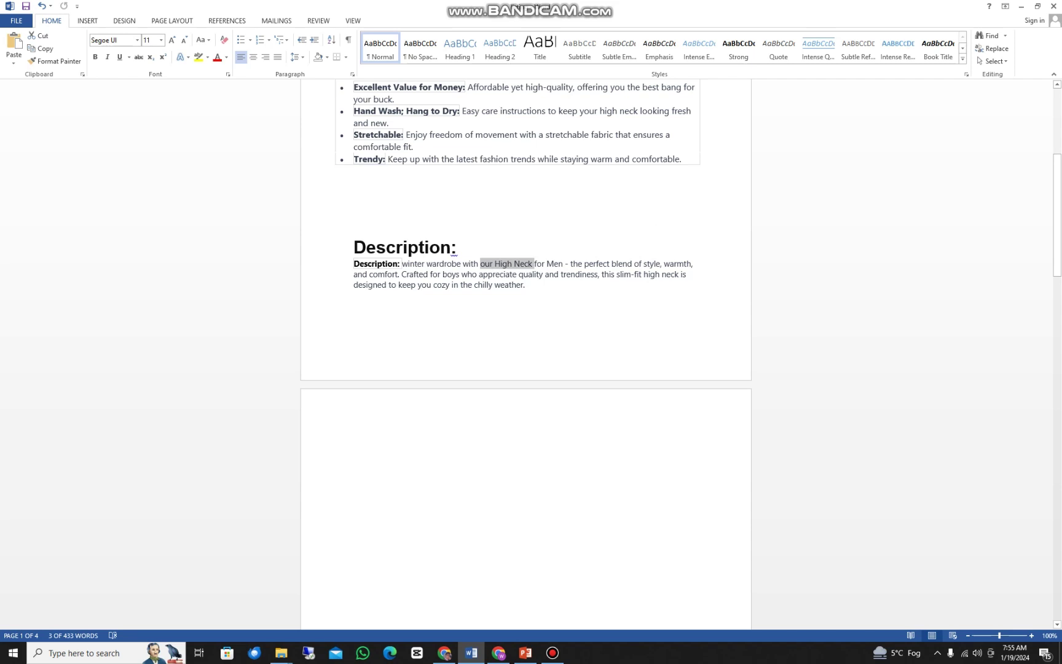
{"action": "left_click", "coordinate": [500, 285]}
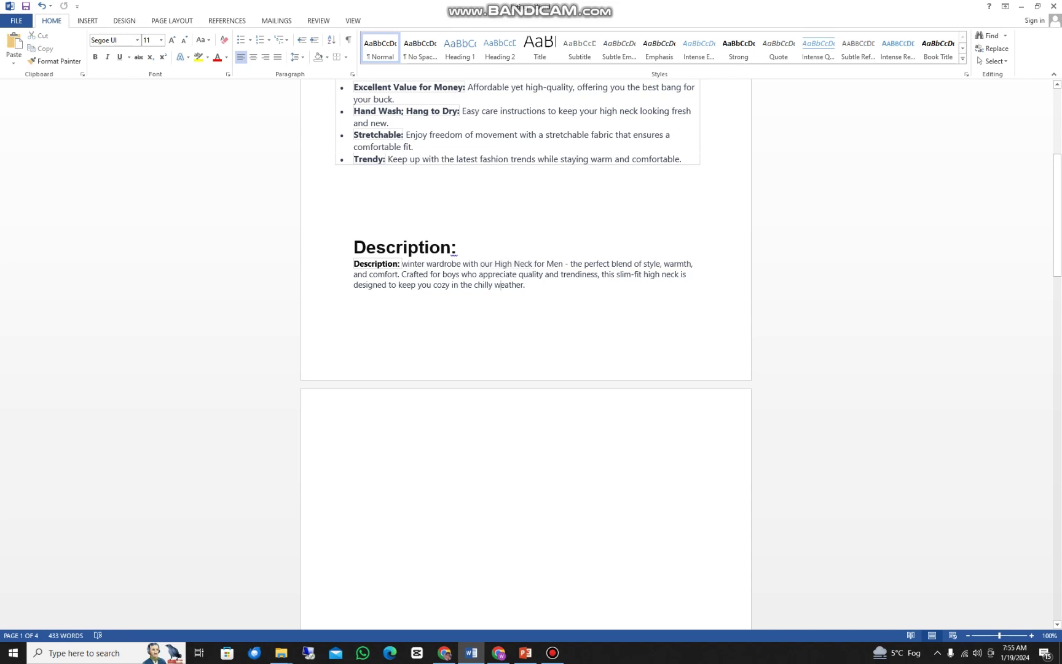
{"action": "left_click_drag", "start_coordinate": [601, 275], "coordinate": [661, 274]}
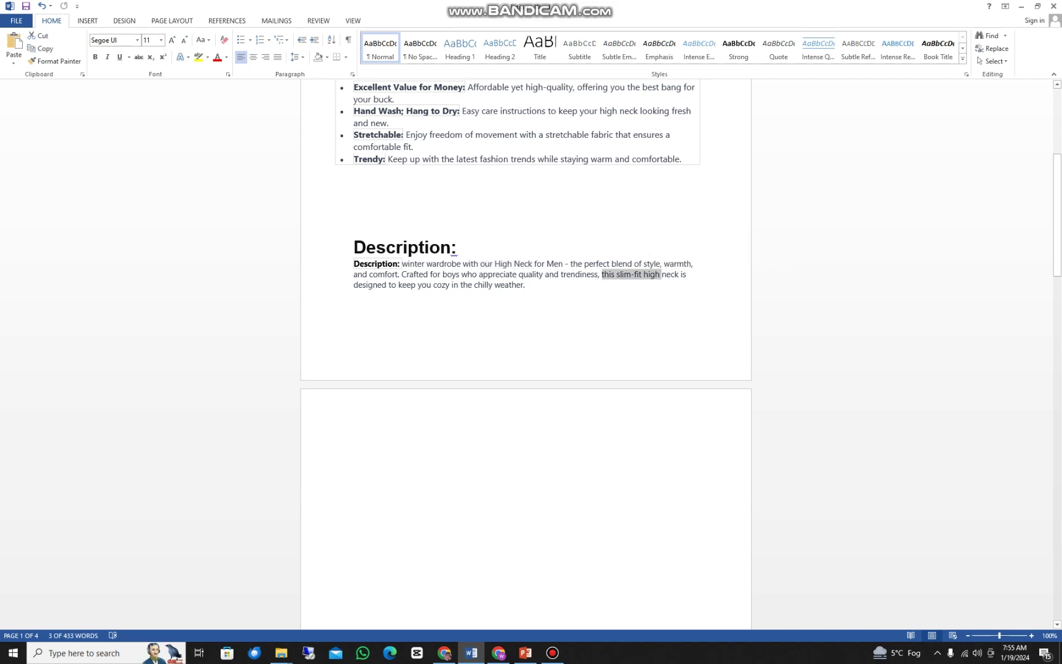
{"action": "left_click", "coordinate": [390, 284]}
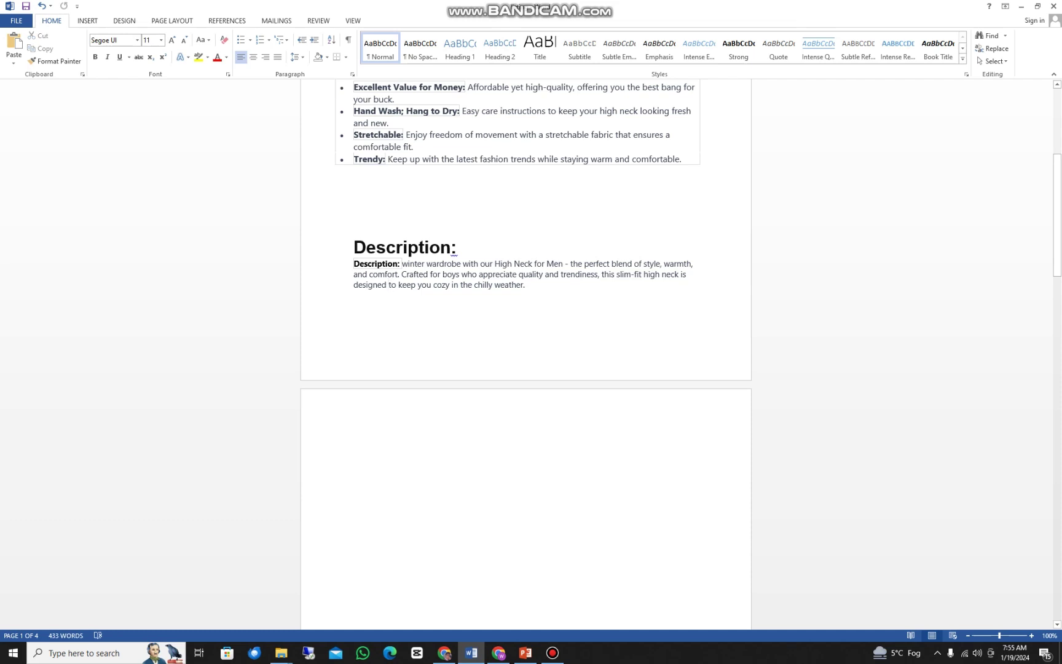
{"action": "left_click_drag", "start_coordinate": [644, 264], "coordinate": [690, 264]}
{"action": "left_click_drag", "start_coordinate": [354, 284], "coordinate": [416, 285]}
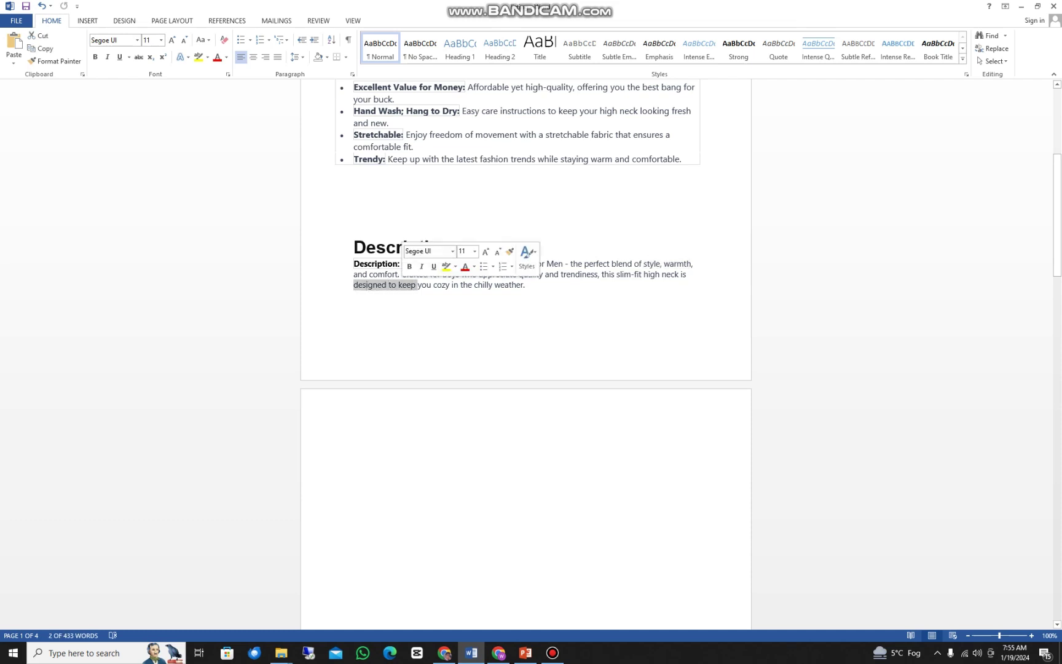
{"action": "left_click", "coordinate": [526, 284]}
Switch to ChatGPT and examine the rest of the listing, especially the paragraph under "Using High Search Volume Keywords".
{"action": "left_click", "coordinate": [498, 652]}
{"action": "scroll", "coordinate": [590, 344], "scroll_direction": "down", "scroll_amount": 5}
{"action": "scroll", "coordinate": [590, 344], "scroll_direction": "down", "scroll_amount": 3}
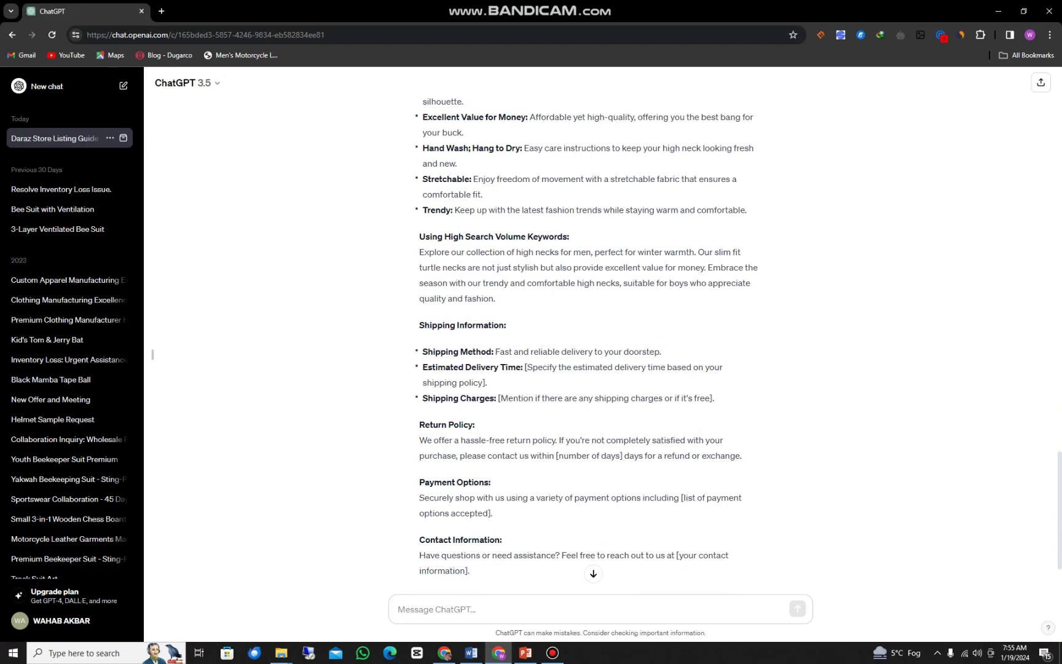
{"action": "scroll", "coordinate": [590, 344], "scroll_direction": "down", "scroll_amount": 2}
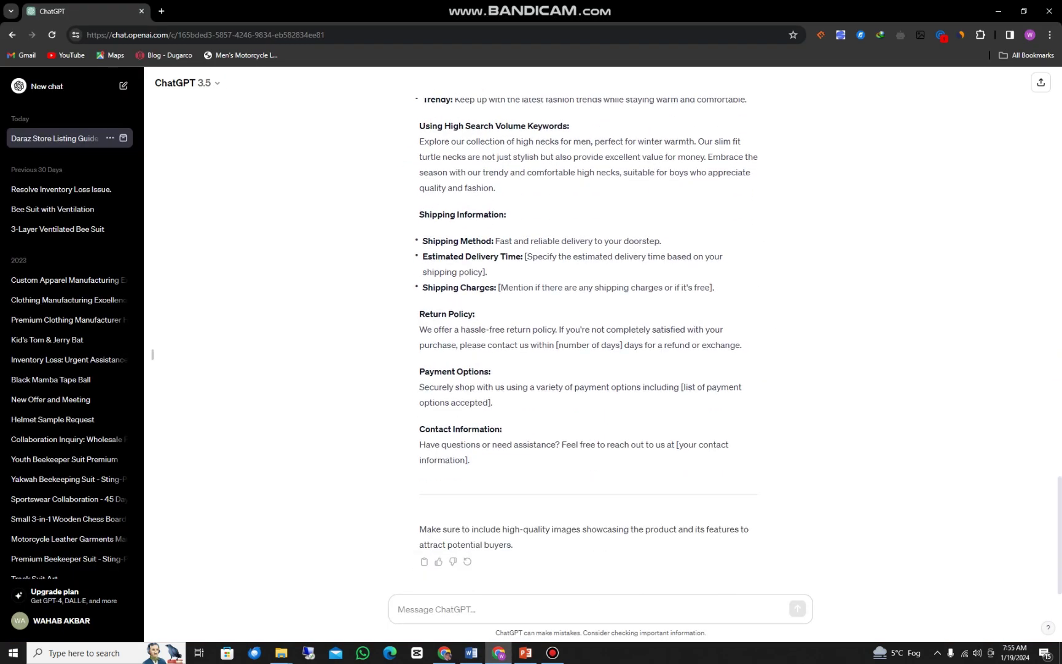
{"action": "scroll", "coordinate": [590, 344], "scroll_direction": "up", "scroll_amount": 2}
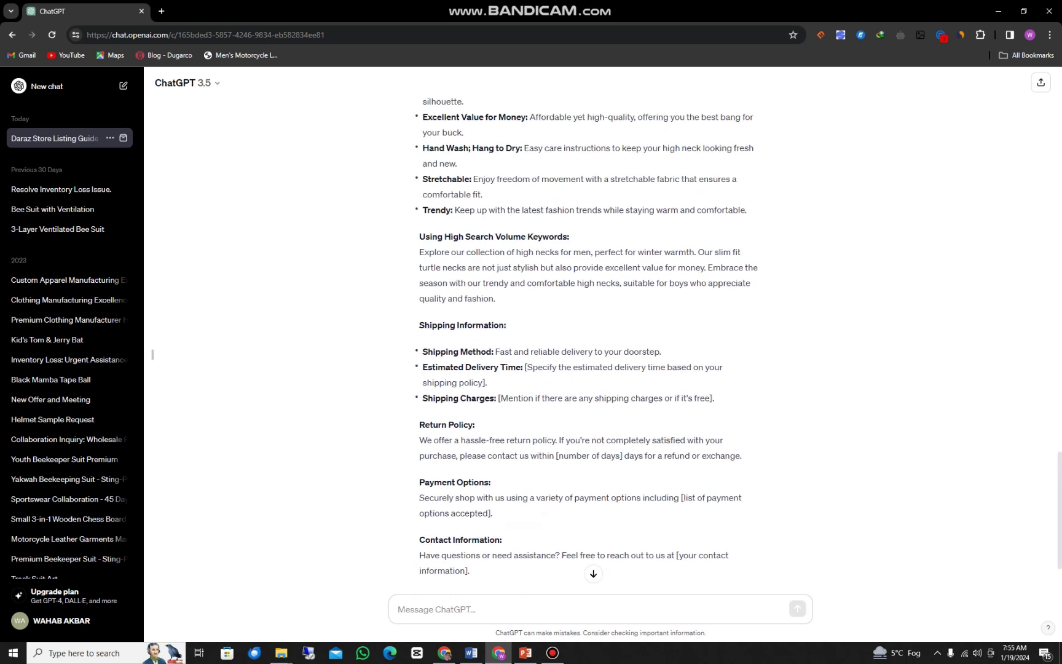
{"action": "left_click_drag", "start_coordinate": [422, 102], "coordinate": [506, 252]}
{"action": "left_click", "coordinate": [505, 253]}
{"action": "left_click_drag", "start_coordinate": [419, 252], "coordinate": [495, 298]}
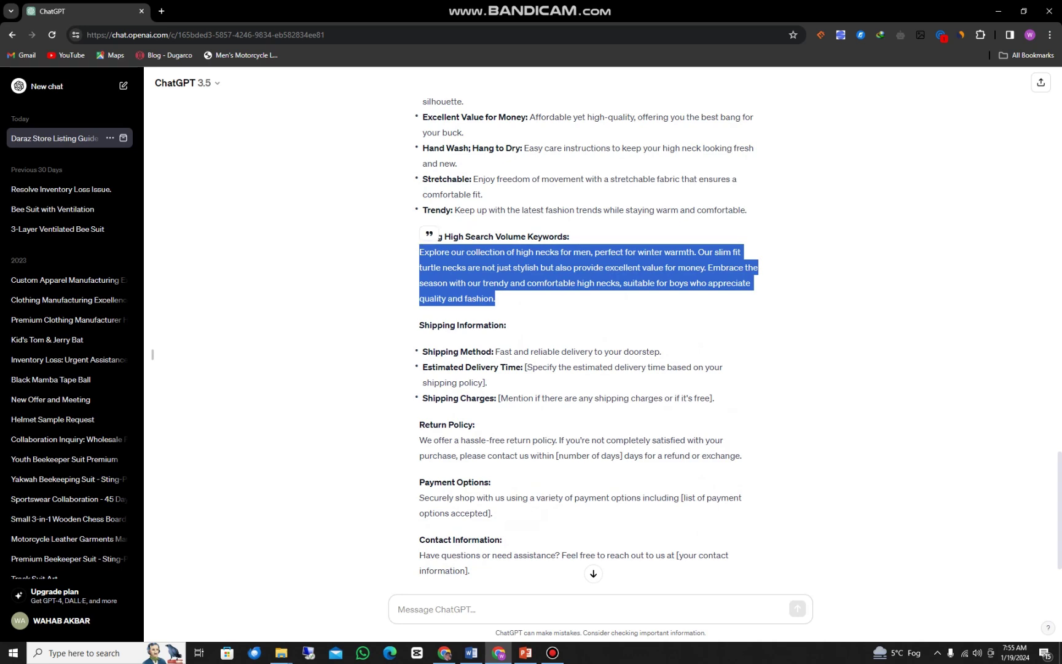
{"action": "scroll", "coordinate": [588, 338], "scroll_direction": "down", "scroll_amount": 2}
{"action": "scroll", "coordinate": [589, 338], "scroll_direction": "up", "scroll_amount": 5}
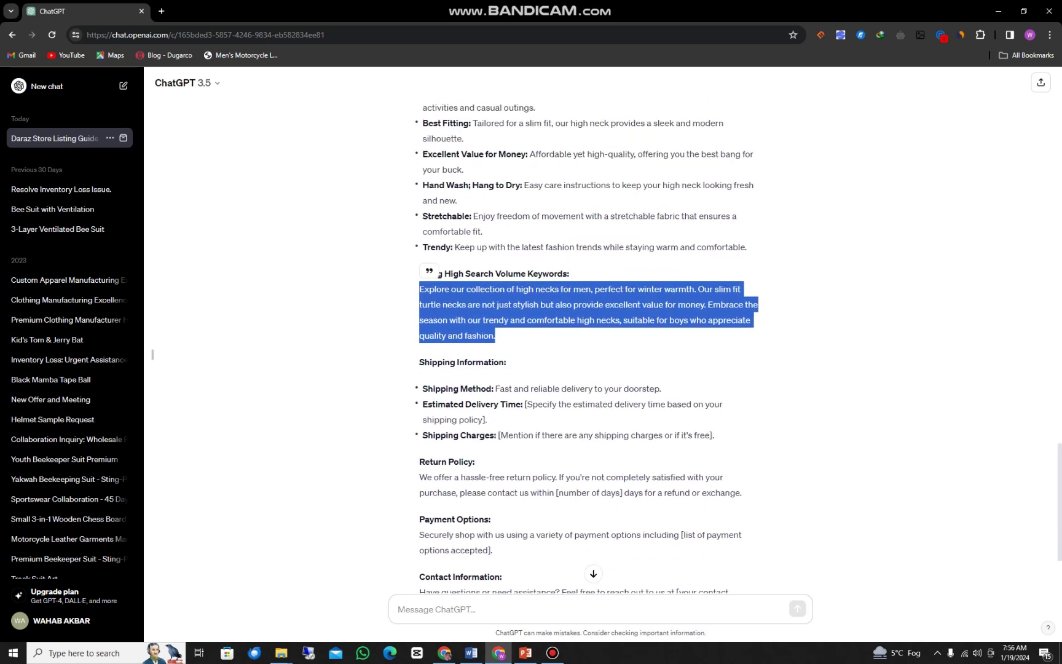
{"action": "scroll", "coordinate": [588, 338], "scroll_direction": "up", "scroll_amount": 3}
{"action": "scroll", "coordinate": [588, 338], "scroll_direction": "down", "scroll_amount": 7}
Send ChatGPT the prompt "need more description" and go to the start of its reply.
{"action": "left_click", "coordinate": [438, 609]}
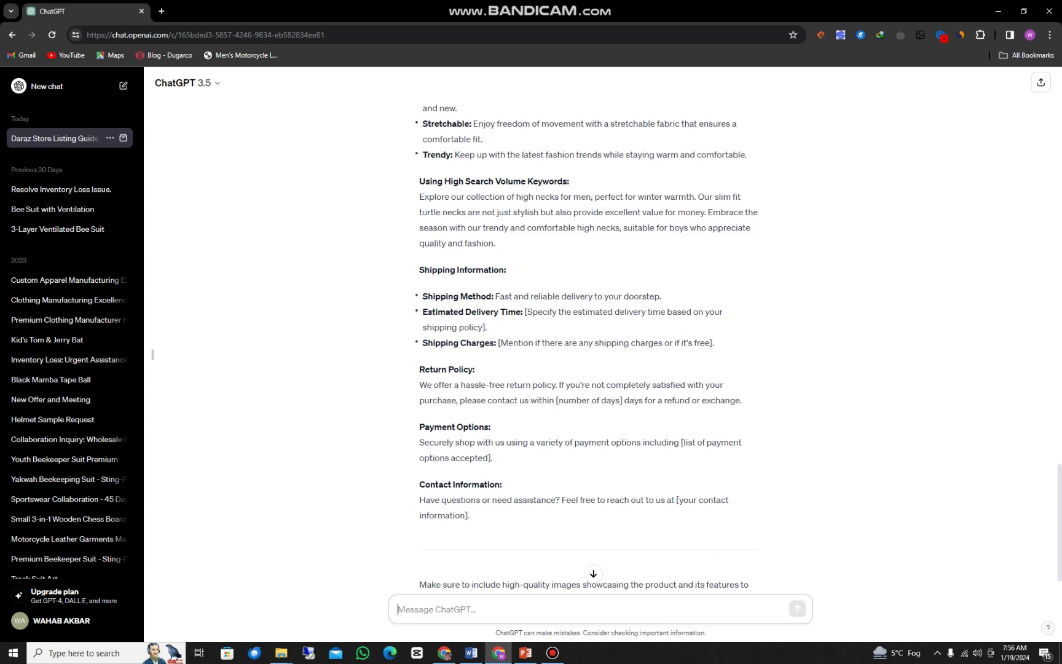
{"action": "type", "text": "need "}
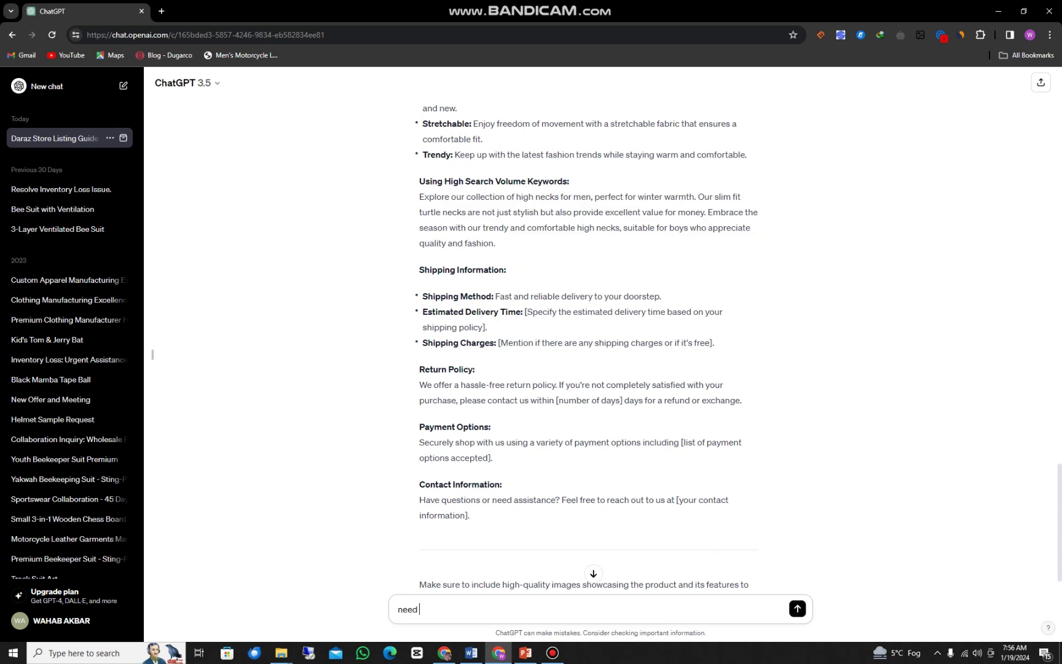
{"action": "type", "text": "more descriotion"}
{"action": "right_click", "coordinate": [456, 609]}
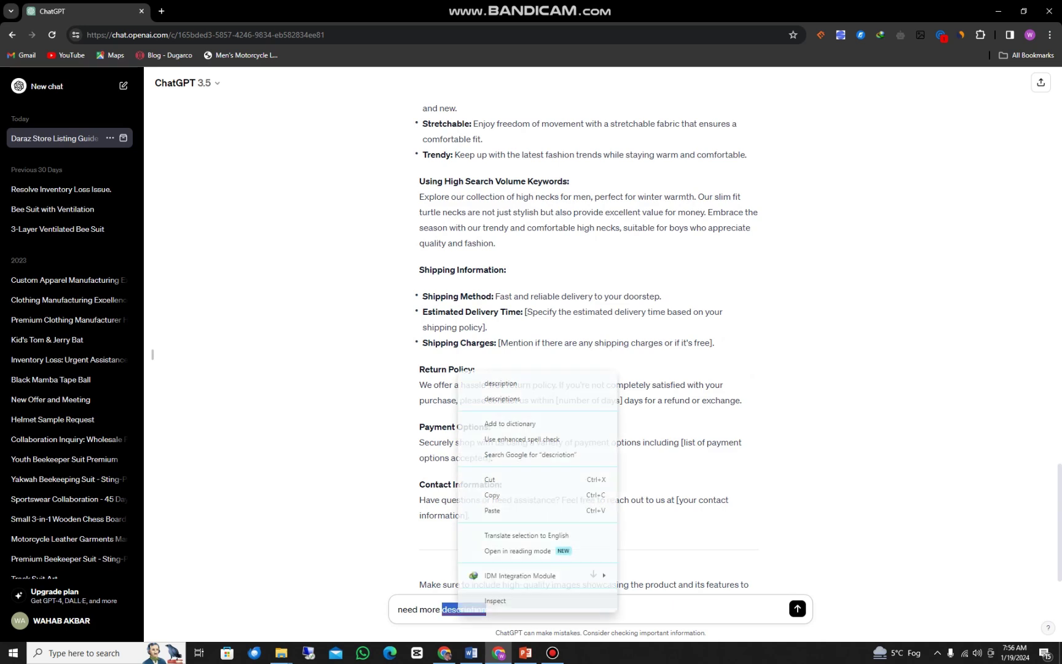
{"action": "left_click", "coordinate": [479, 381]}
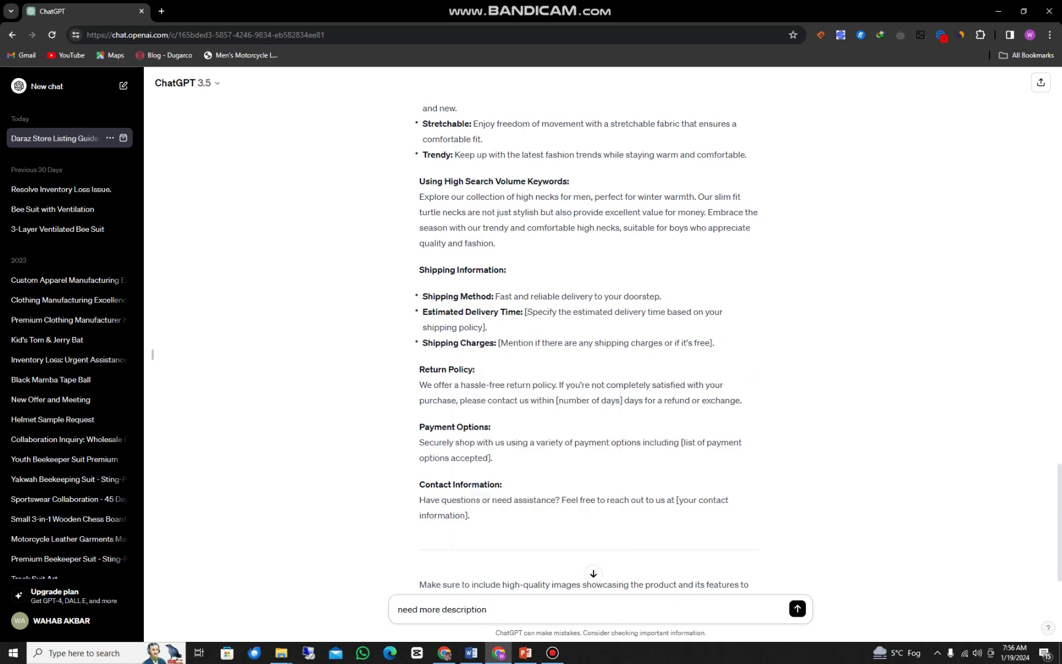
{"action": "key", "text": "Return"}
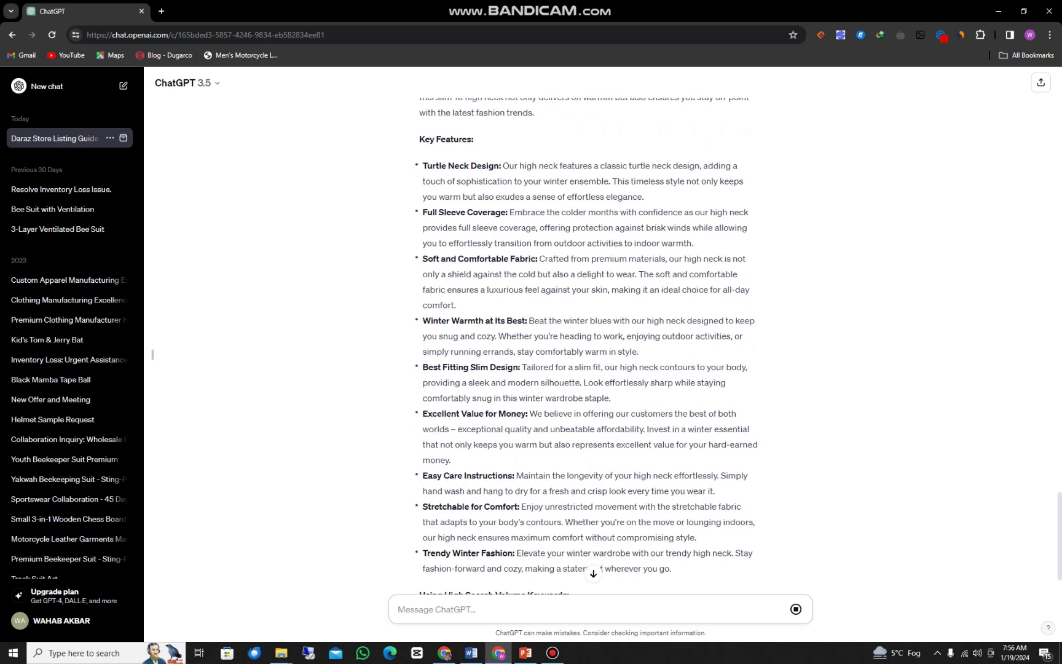
{"action": "scroll", "coordinate": [588, 338], "scroll_direction": "up", "scroll_amount": 7}
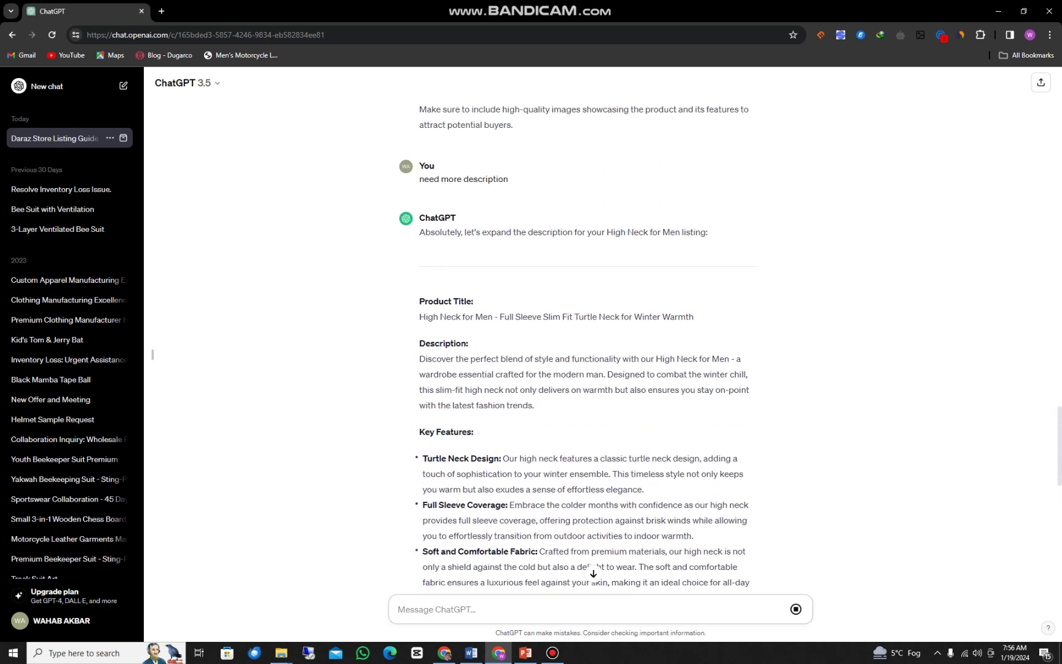
Read through ChatGPT's expanded listing, from the description and key features down to the contact information.
{"action": "left_click_drag", "start_coordinate": [534, 406], "coordinate": [419, 358]}
{"action": "left_click", "coordinate": [419, 359]}
{"action": "scroll", "coordinate": [589, 346], "scroll_direction": "down", "scroll_amount": 8}
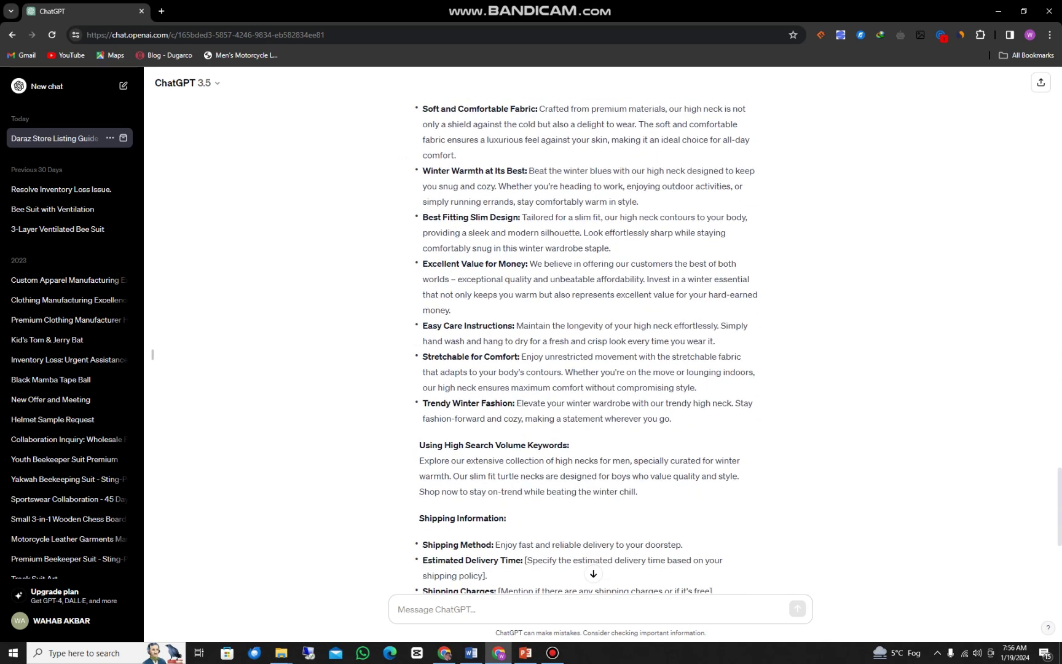
{"action": "scroll", "coordinate": [419, 358], "scroll_direction": "down", "scroll_amount": 2}
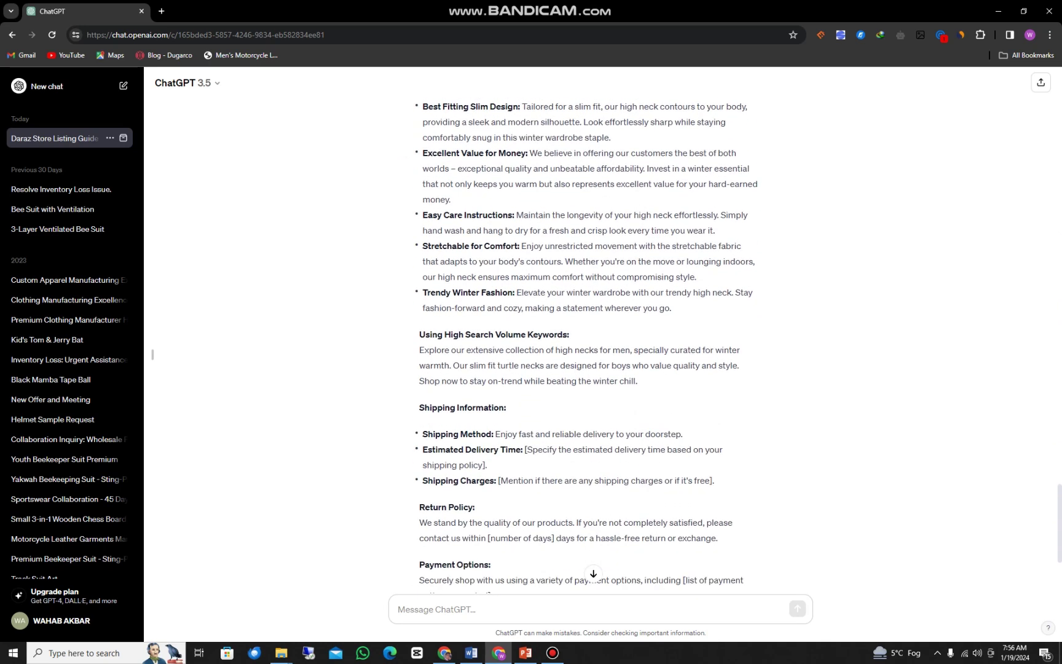
{"action": "scroll", "coordinate": [419, 358], "scroll_direction": "down", "scroll_amount": 3}
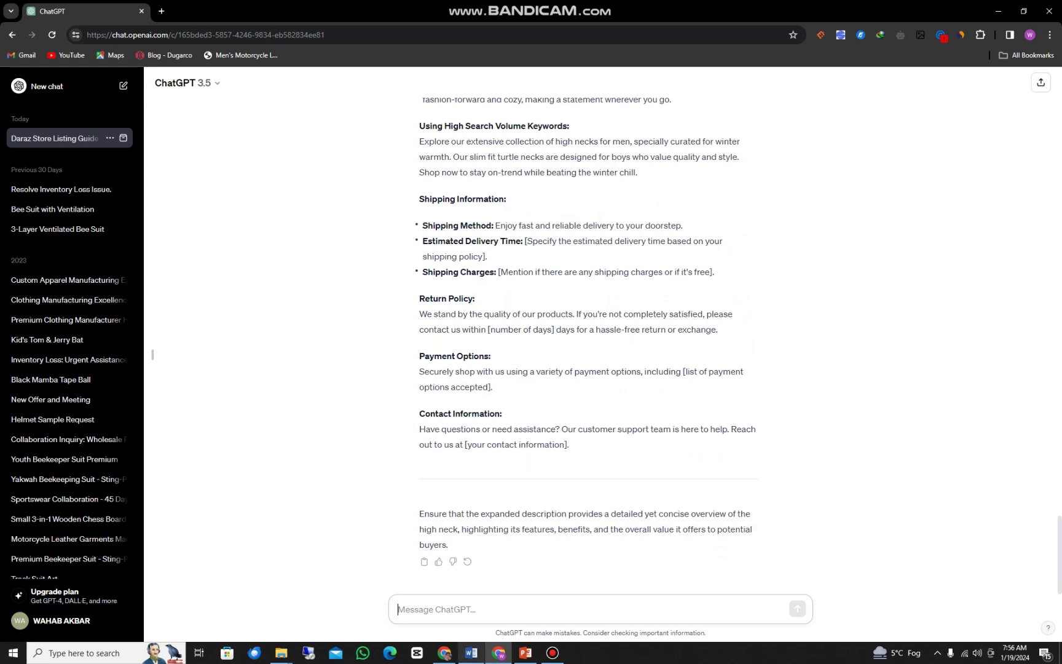
In Word, copy the competitor's feature bullets from "Versatile piece suitable for casual wear or layering" through the "Please note" paragraph.
{"action": "left_click", "coordinate": [472, 653]}
{"action": "left_click", "coordinate": [455, 300]}
{"action": "scroll", "coordinate": [526, 354], "scroll_direction": "up", "scroll_amount": 5}
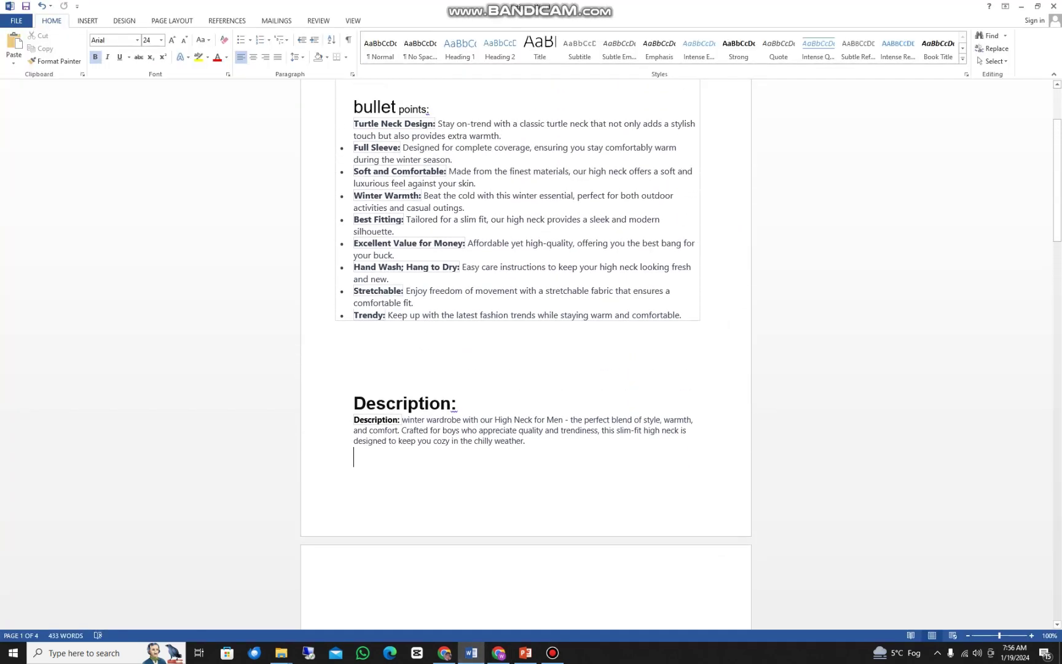
{"action": "scroll", "coordinate": [525, 353], "scroll_direction": "down", "scroll_amount": 4}
{"action": "scroll", "coordinate": [526, 353], "scroll_direction": "down", "scroll_amount": 20}
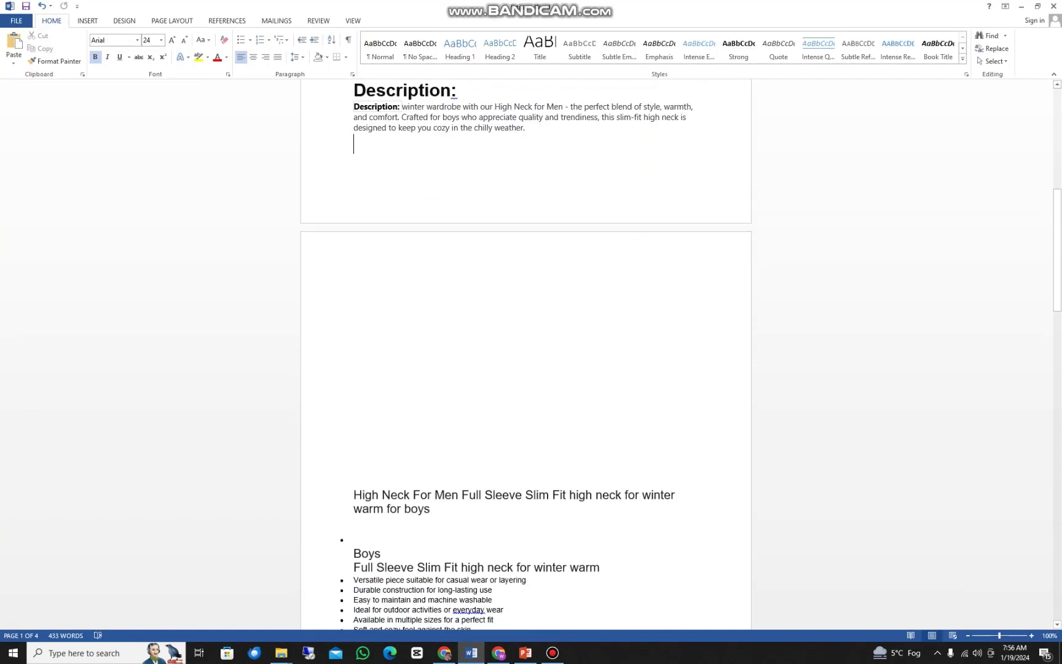
{"action": "scroll", "coordinate": [525, 353], "scroll_direction": "down", "scroll_amount": 5}
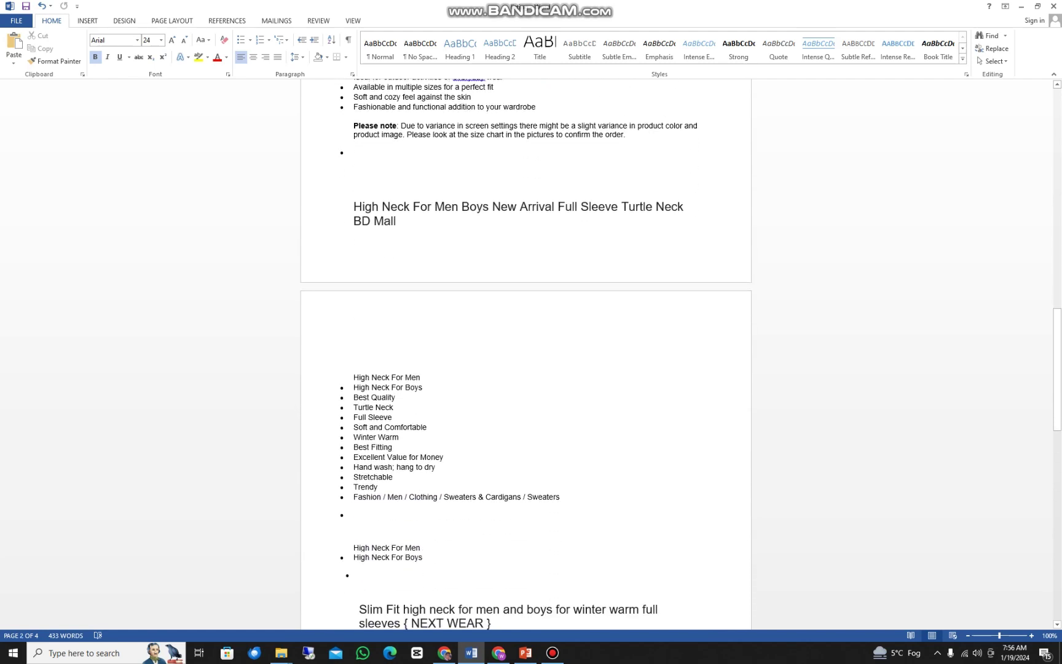
{"action": "scroll", "coordinate": [525, 353], "scroll_direction": "up", "scroll_amount": 10}
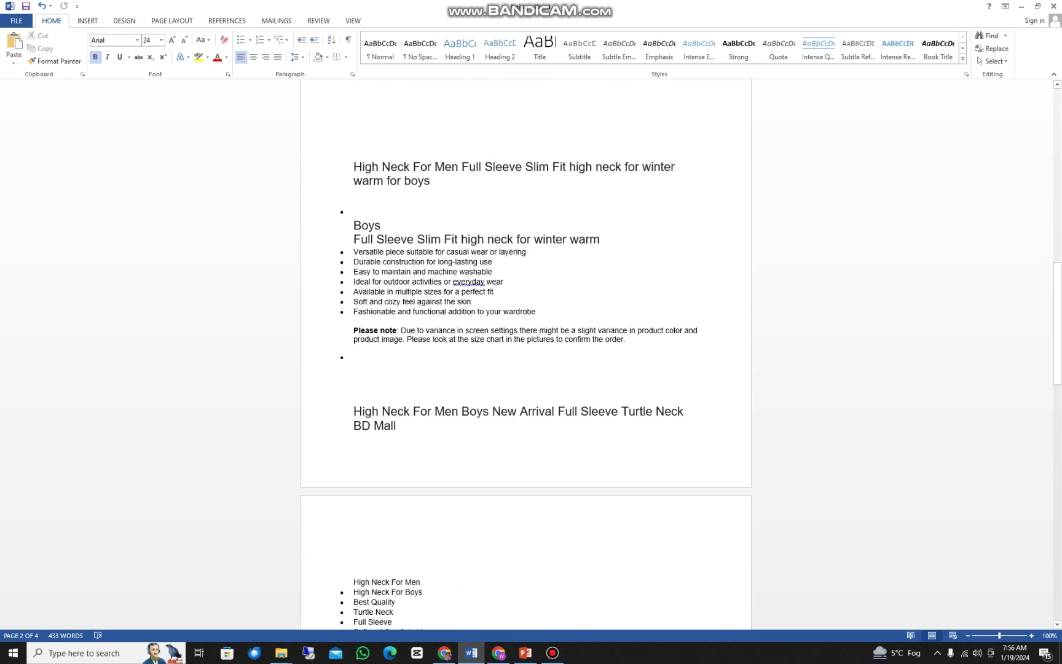
{"action": "left_click_drag", "start_coordinate": [354, 286], "coordinate": [537, 345]}
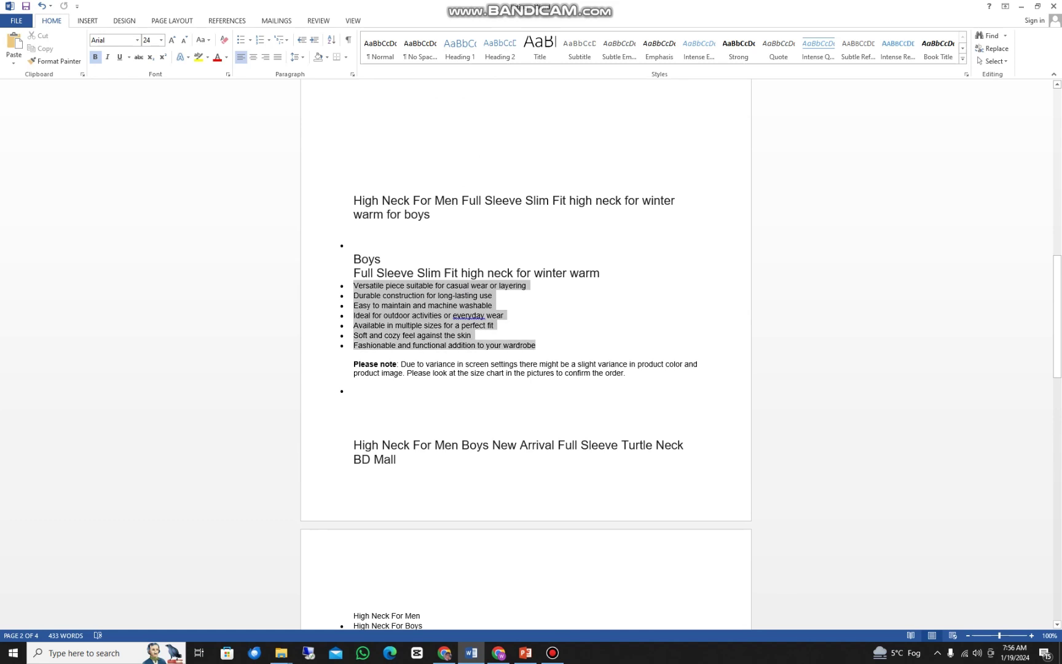
{"action": "left_click", "coordinate": [354, 388]}
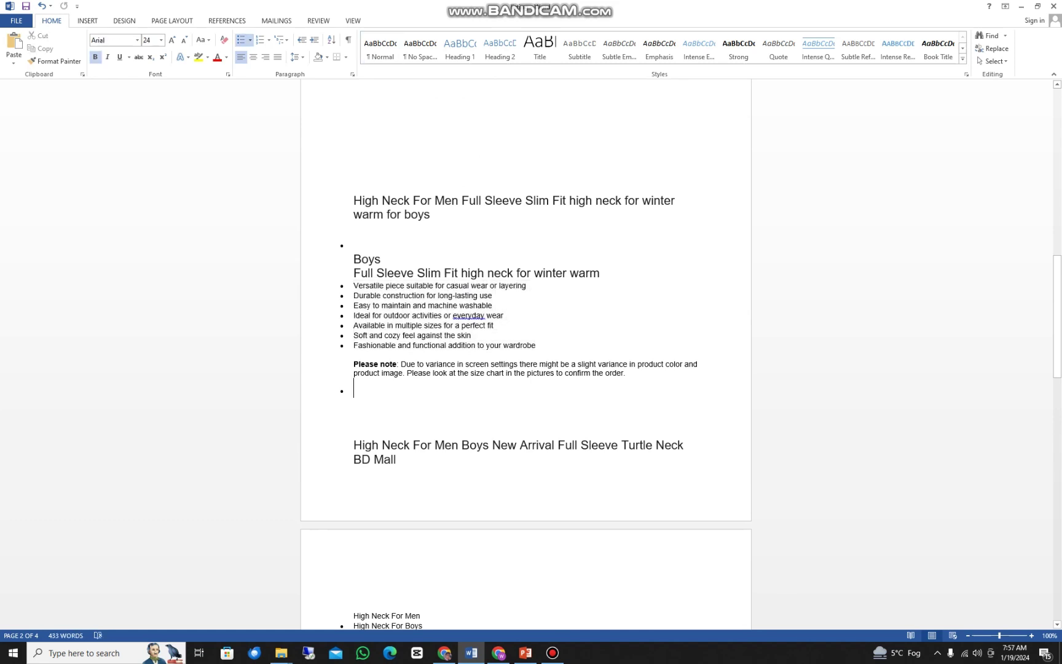
{"action": "left_click_drag", "start_coordinate": [628, 373], "coordinate": [353, 285]}
{"action": "key", "text": "ctrl+c"}
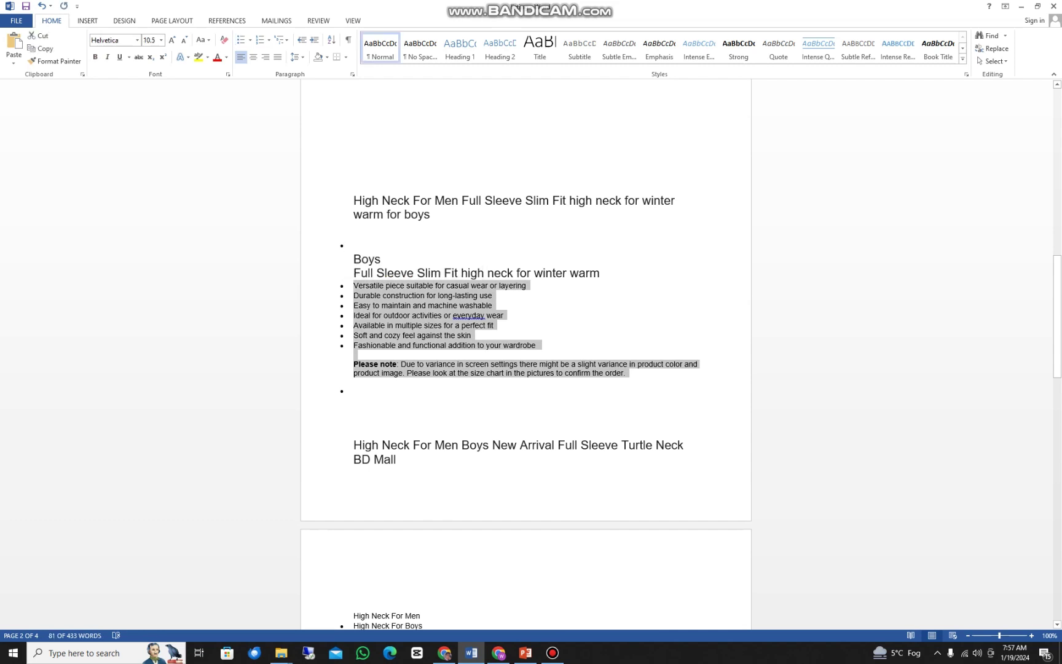
Paste the copied features and note after the description paragraph ending "chilly weather." and look over the new listing.
{"action": "scroll", "coordinate": [525, 354], "scroll_direction": "up", "scroll_amount": 10}
{"action": "left_click", "coordinate": [526, 285]}
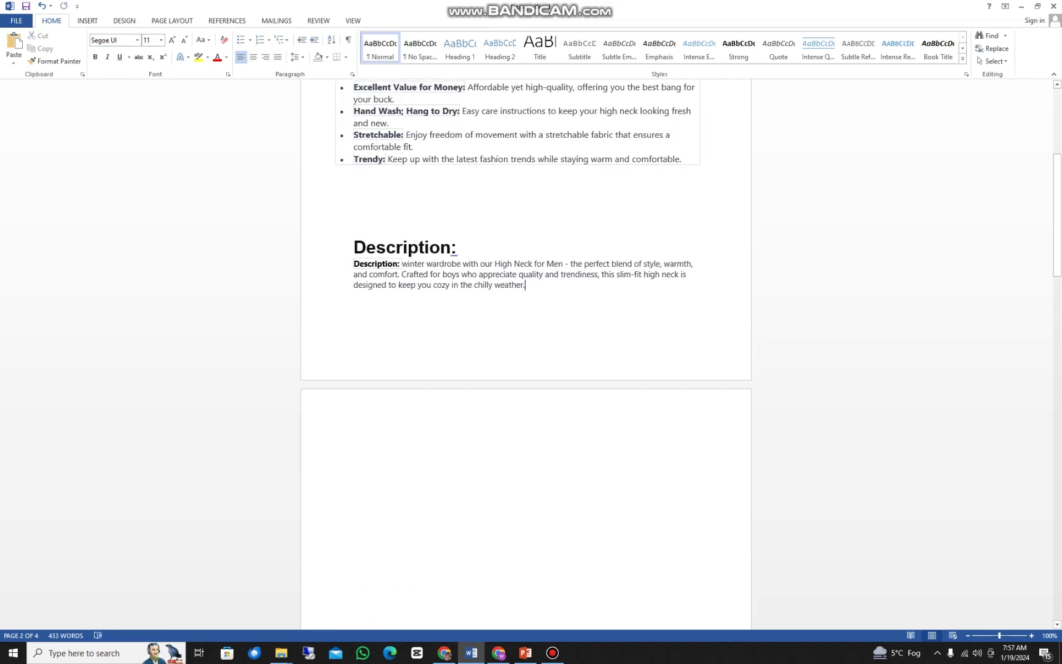
{"action": "key", "text": "ctrl+v"}
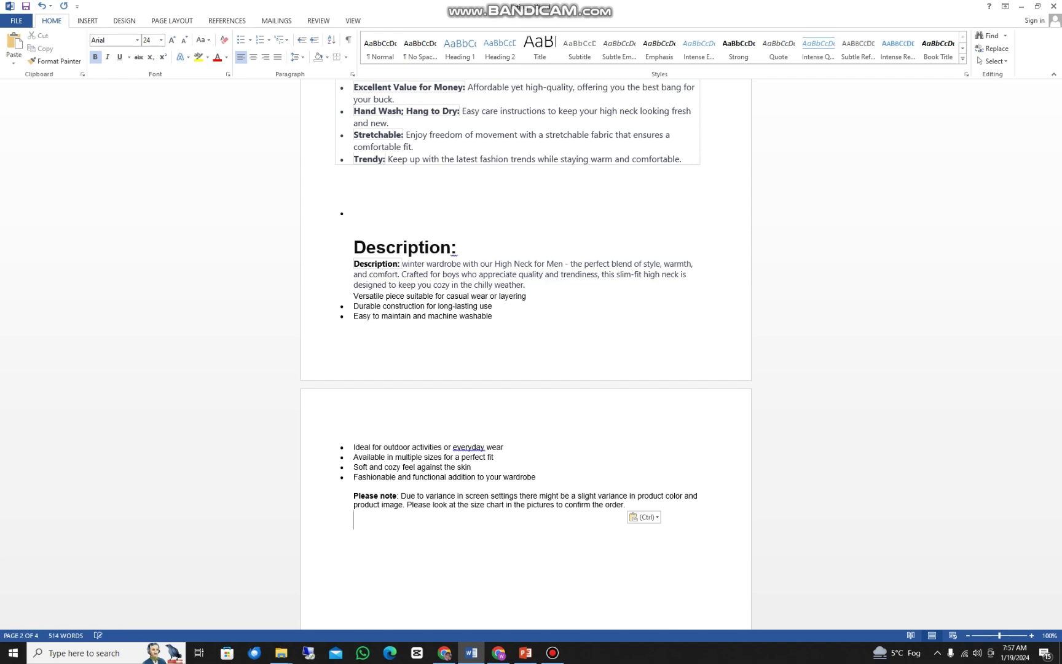
{"action": "scroll", "coordinate": [525, 345], "scroll_direction": "up", "scroll_amount": 8}
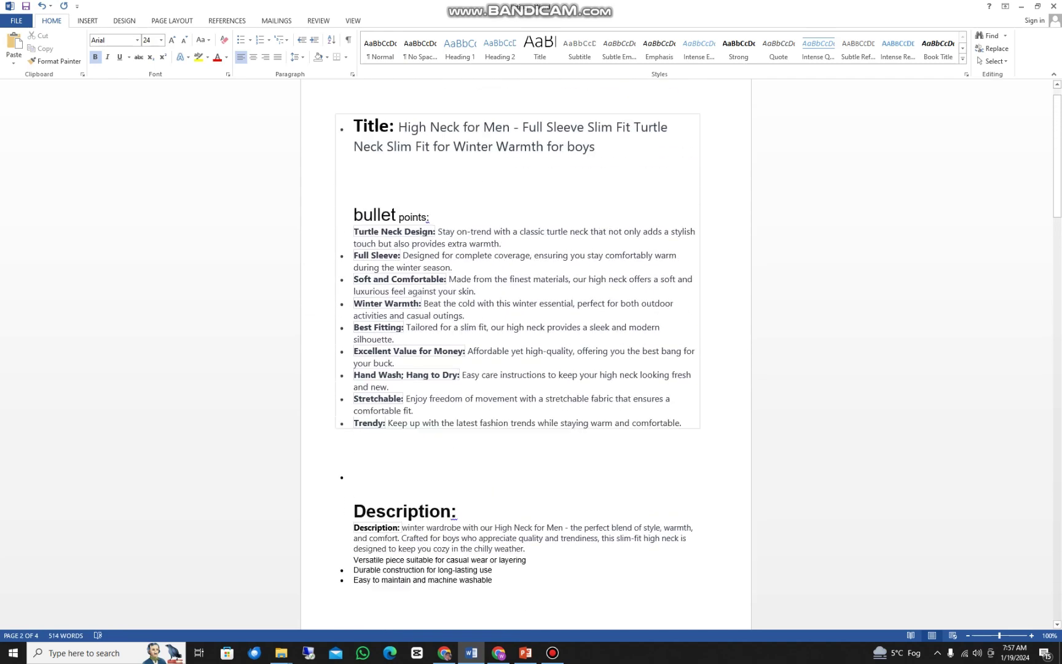
{"action": "scroll", "coordinate": [525, 344], "scroll_direction": "down", "scroll_amount": 4}
{"action": "scroll", "coordinate": [525, 344], "scroll_direction": "up", "scroll_amount": 5}
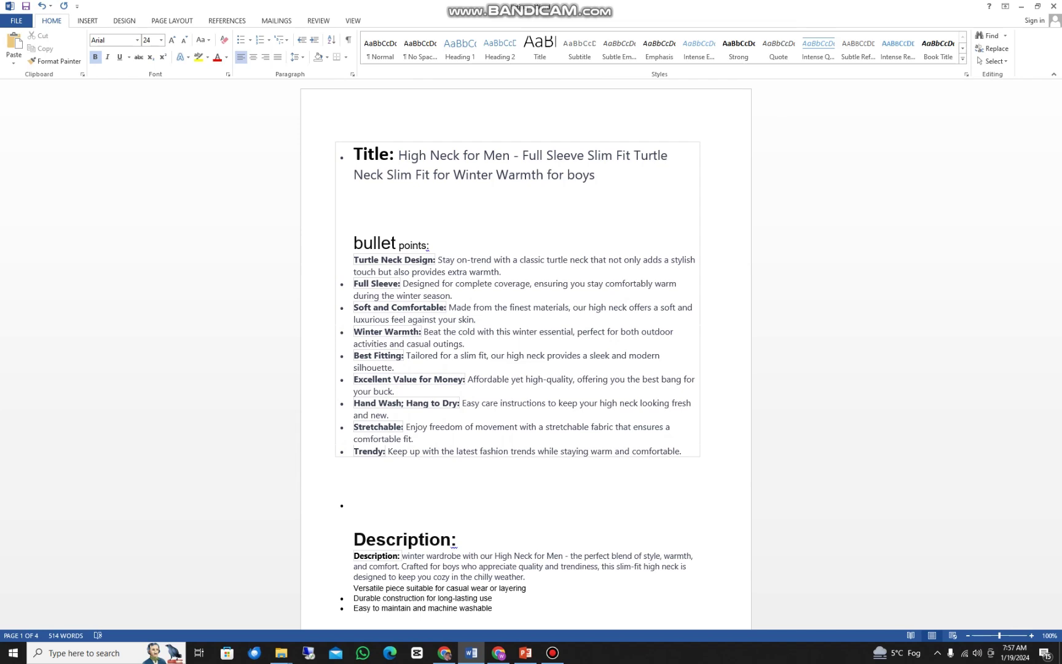
Switch to the Daraz search results in Chrome and check the search suggestions for "high neck for men".
{"action": "left_click", "coordinate": [444, 652]}
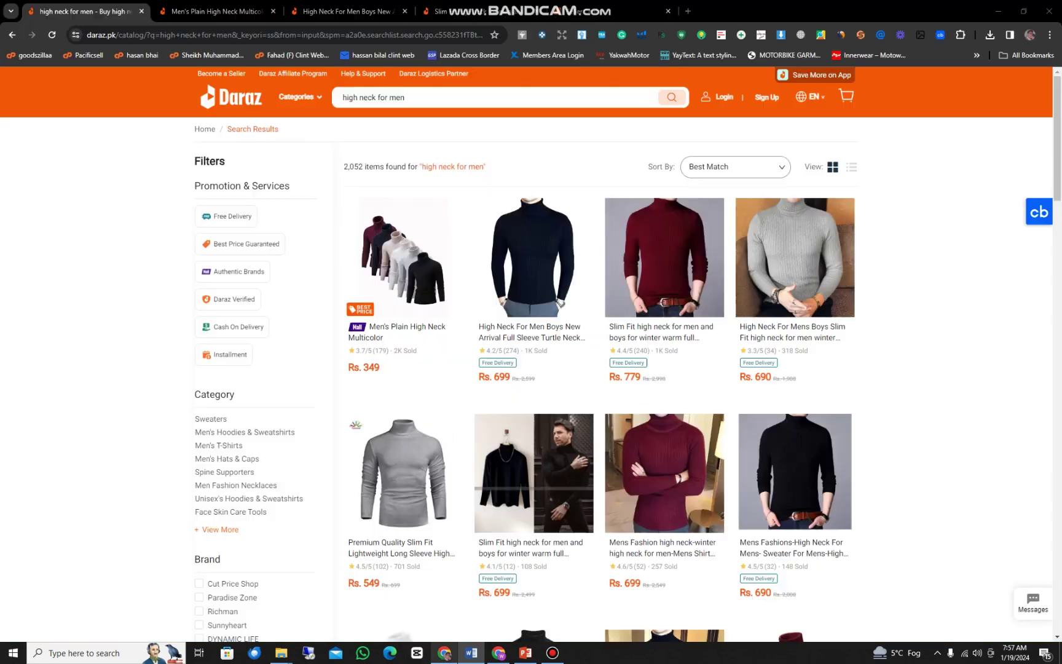
{"action": "left_click_drag", "start_coordinate": [359, 98], "coordinate": [407, 98]}
{"action": "left_click", "coordinate": [406, 98]}
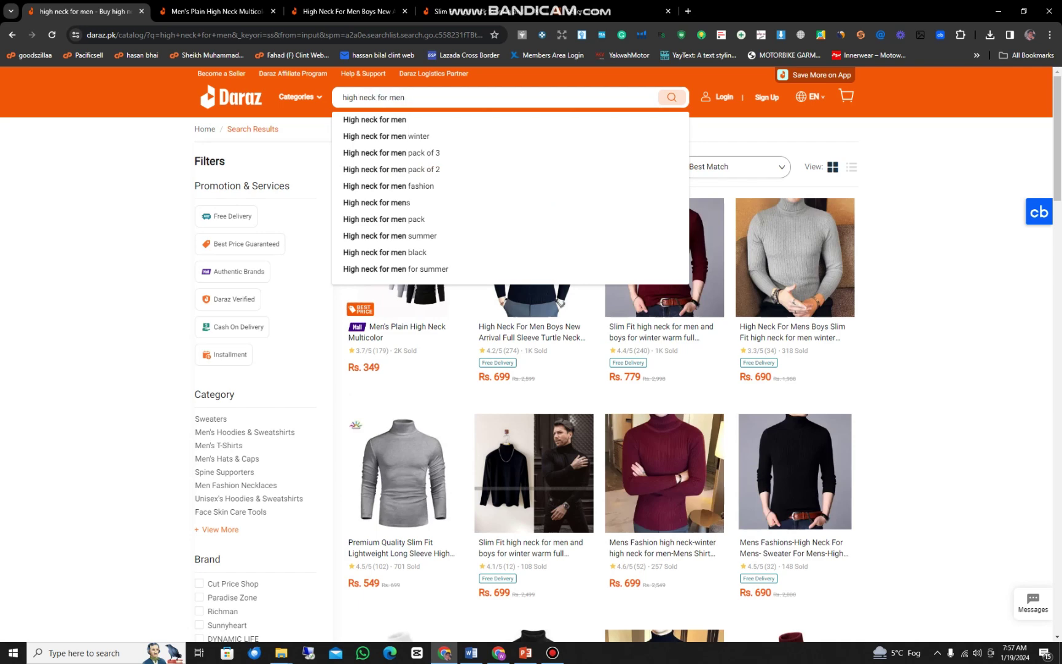
{"action": "key", "text": "Escape"}
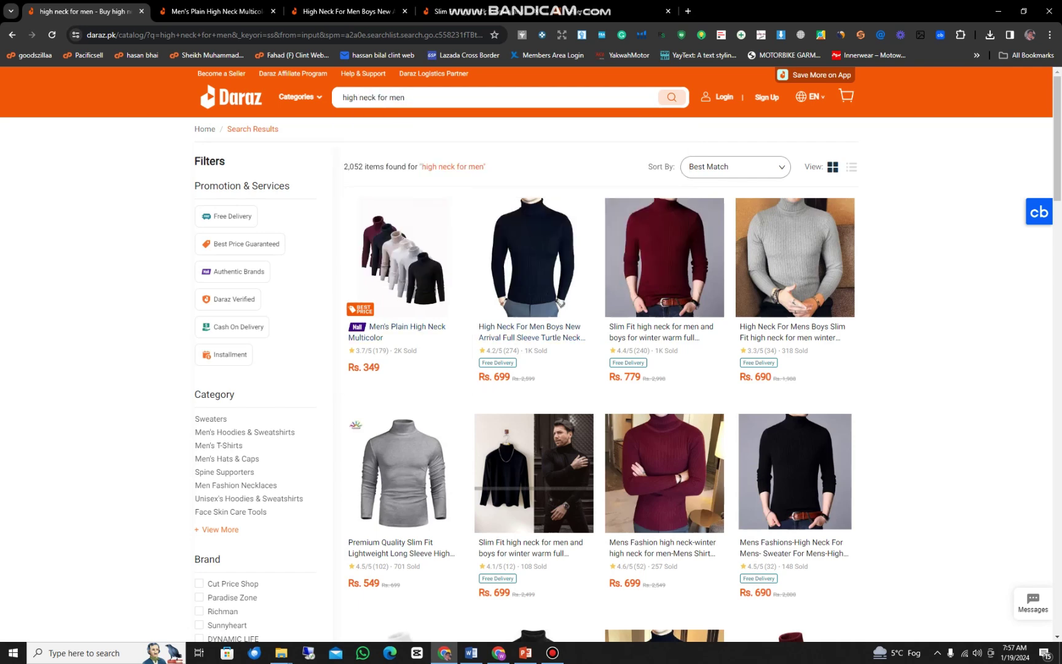
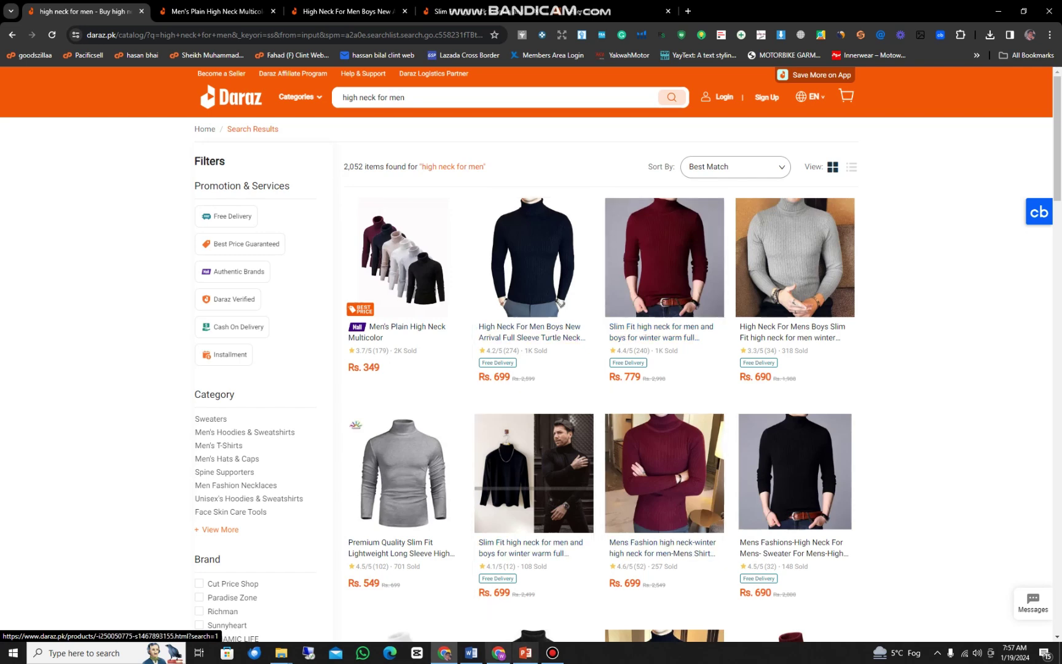
Switch back to Word and review the whole document, especially the Description section with its added features.
{"action": "left_click", "coordinate": [471, 653]}
{"action": "scroll", "coordinate": [525, 353], "scroll_direction": "down", "scroll_amount": 5}
{"action": "scroll", "coordinate": [525, 353], "scroll_direction": "down", "scroll_amount": 10}
{"action": "scroll", "coordinate": [525, 353], "scroll_direction": "down", "scroll_amount": 7}
{"action": "scroll", "coordinate": [526, 354], "scroll_direction": "up", "scroll_amount": 10}
{"action": "scroll", "coordinate": [525, 353], "scroll_direction": "up", "scroll_amount": 10}
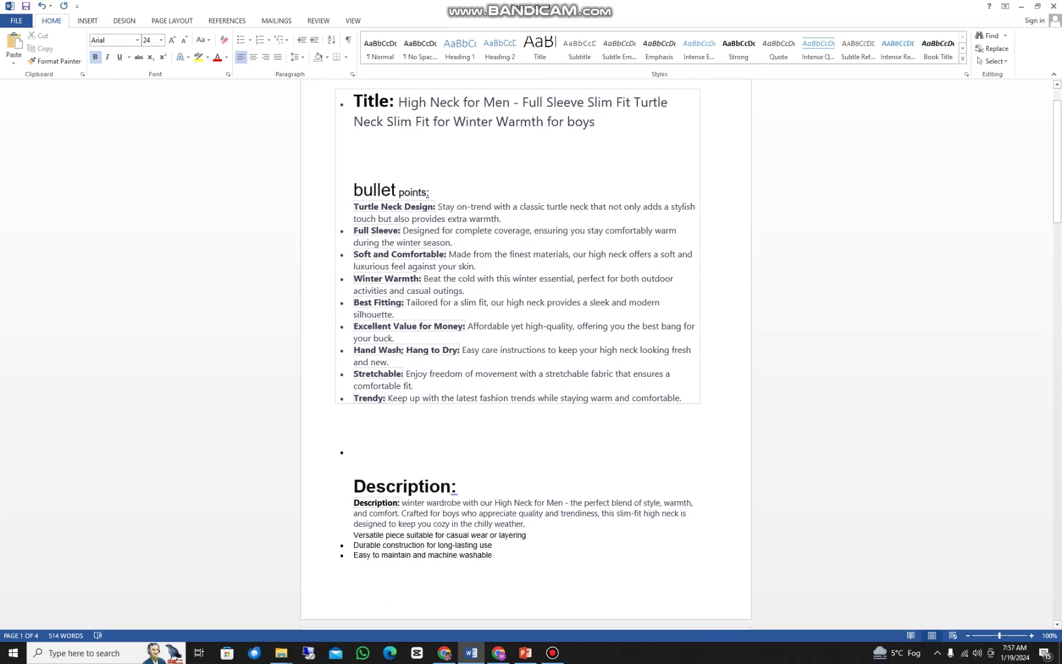
{"action": "scroll", "coordinate": [525, 353], "scroll_direction": "down", "scroll_amount": 1}
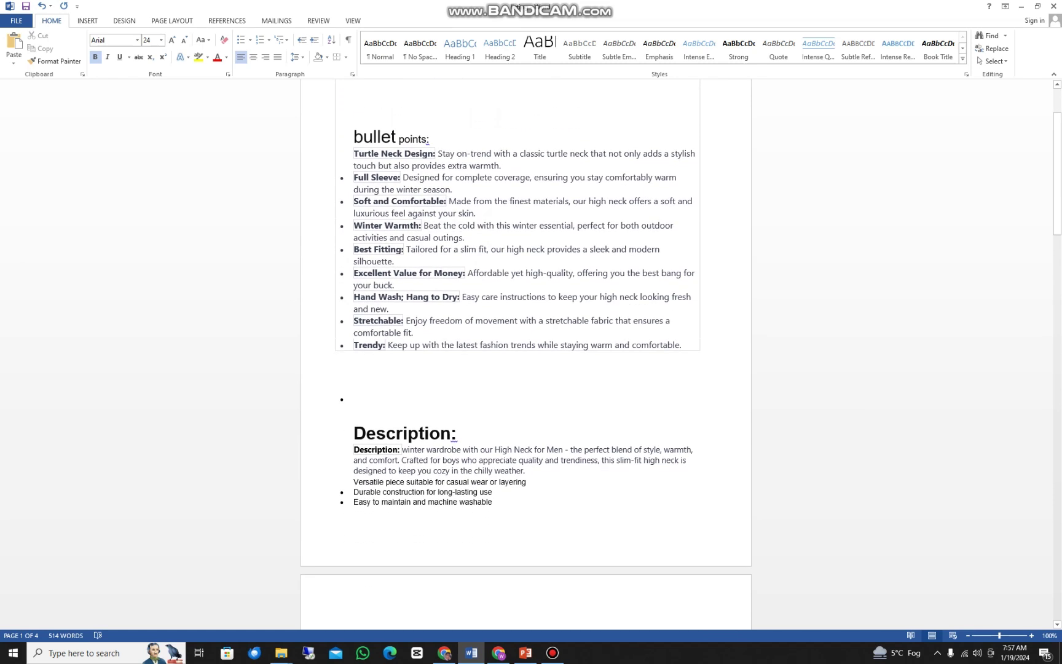
{"action": "left_click_drag", "start_coordinate": [354, 449], "coordinate": [532, 506]}
{"action": "left_click", "coordinate": [530, 507]}
{"action": "scroll", "coordinate": [530, 508], "scroll_direction": "down", "scroll_amount": 1}
{"action": "scroll", "coordinate": [530, 508], "scroll_direction": "up", "scroll_amount": 2}
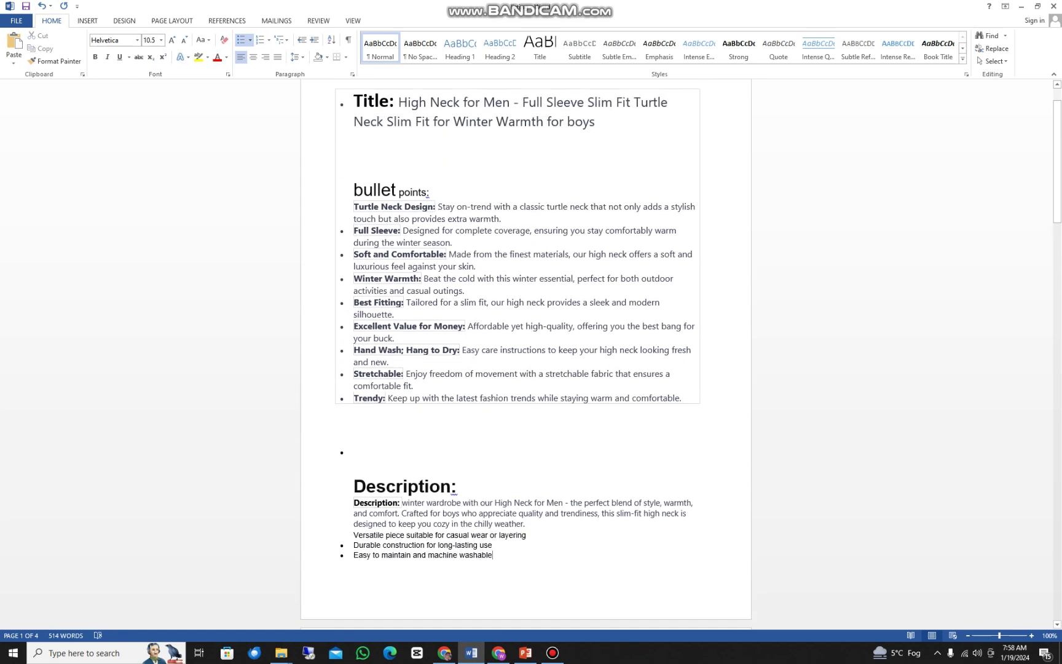
Switch to ChatGPT, send the prompt "More" and look over the description and key features in its reply.
{"action": "left_click", "coordinate": [498, 652]}
{"action": "scroll", "coordinate": [590, 369], "scroll_direction": "up", "scroll_amount": 10}
{"action": "scroll", "coordinate": [590, 369], "scroll_direction": "down", "scroll_amount": 6}
{"action": "scroll", "coordinate": [589, 344], "scroll_direction": "down", "scroll_amount": 3}
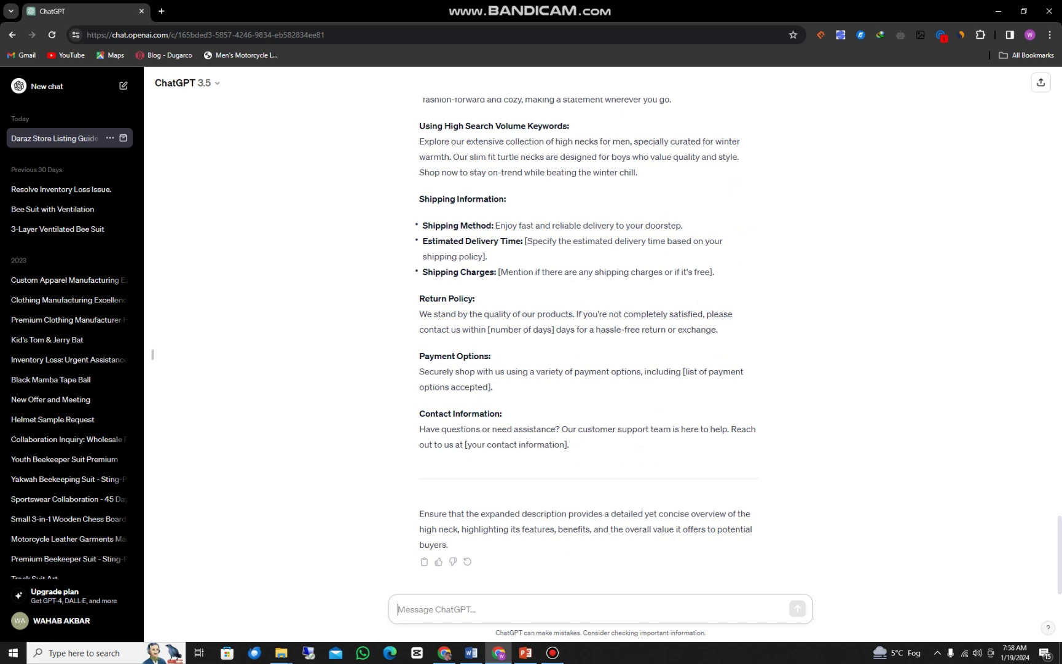
{"action": "type", "text": "M"}
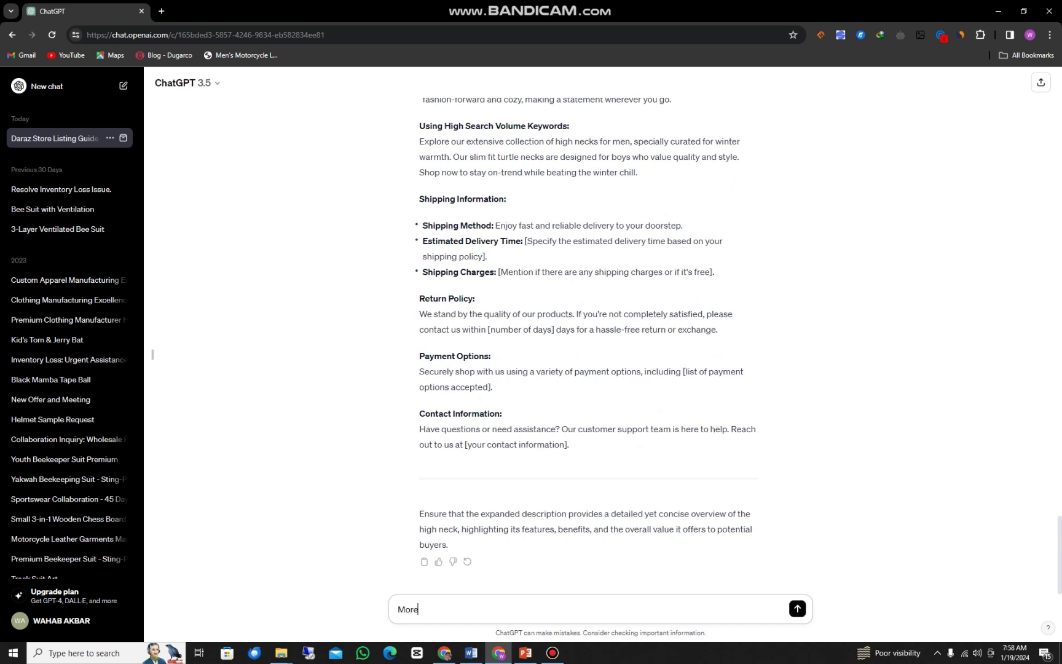
{"action": "type", "text": "ore"}
{"action": "key", "text": "Return"}
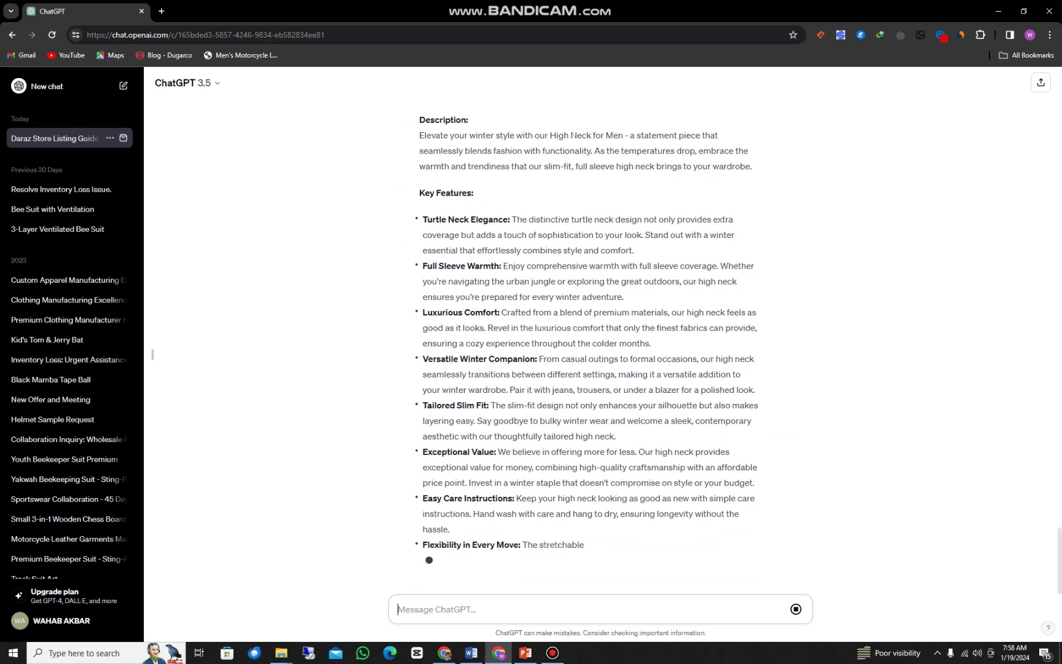
{"action": "scroll", "coordinate": [588, 344], "scroll_direction": "up", "scroll_amount": 4}
{"action": "scroll", "coordinate": [588, 344], "scroll_direction": "down", "scroll_amount": 3}
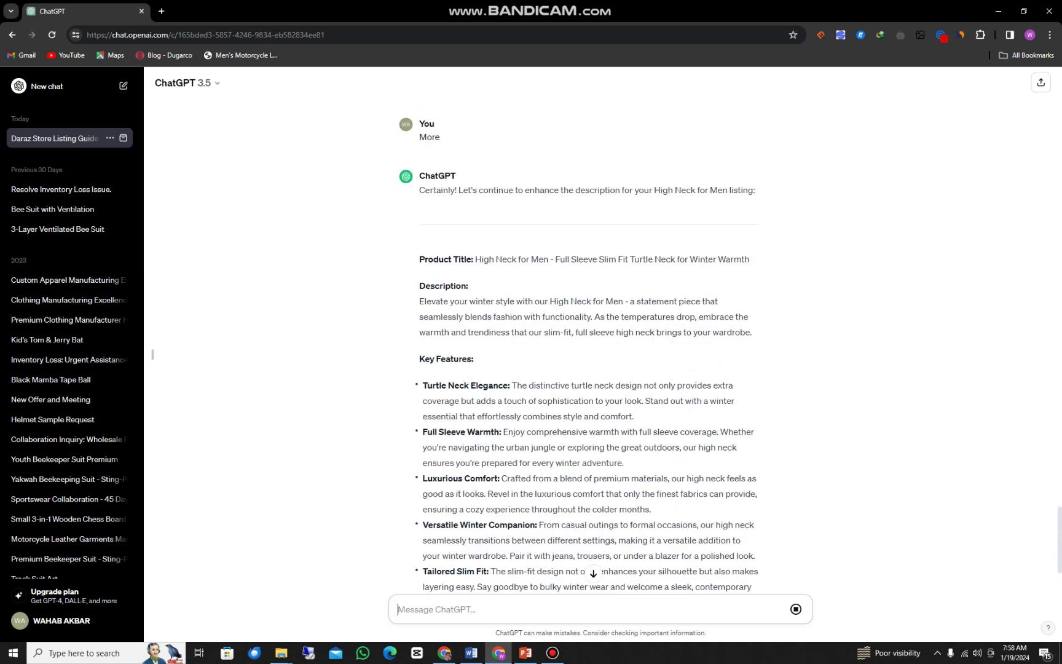
{"action": "scroll", "coordinate": [588, 344], "scroll_direction": "down", "scroll_amount": 3}
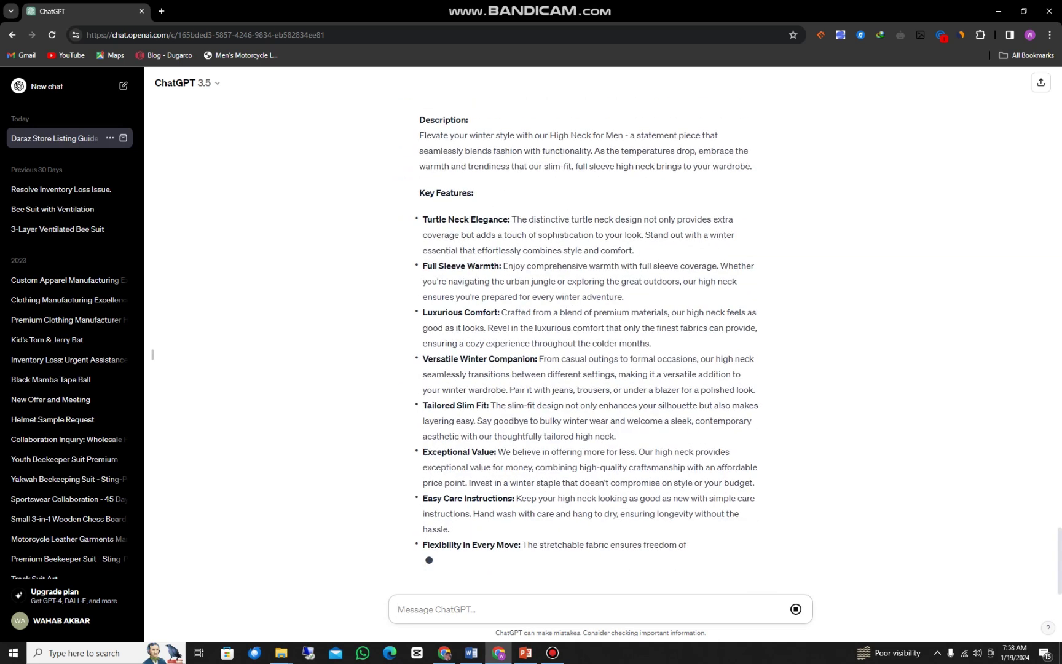
Return to the Word document and check the title and bullet points at the start of the listing.
{"action": "left_click", "coordinate": [444, 653]}
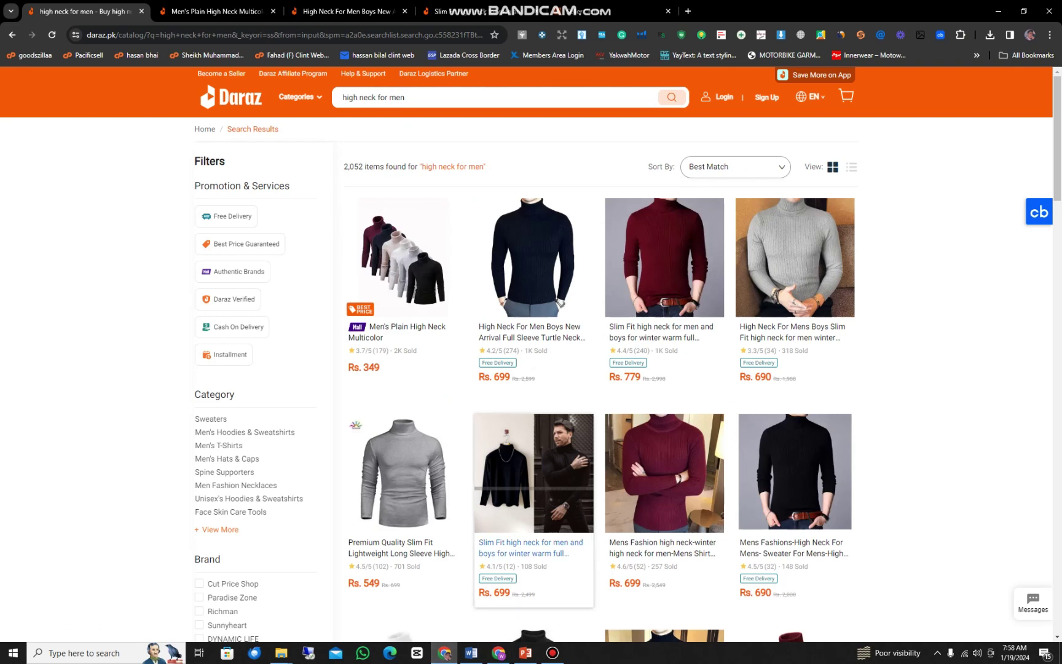
{"action": "left_click", "coordinate": [471, 652]}
{"action": "scroll", "coordinate": [526, 353], "scroll_direction": "up", "scroll_amount": 2}
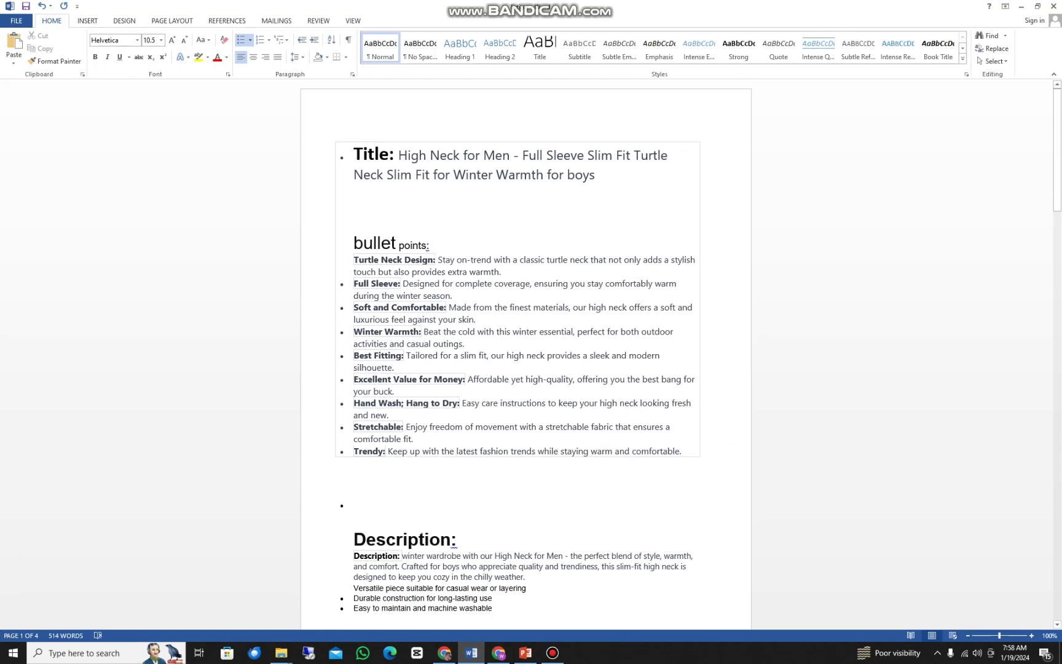
Switch to Daraz Seller Center in Chrome and open the Add Products form.
{"action": "left_click", "coordinate": [444, 653]}
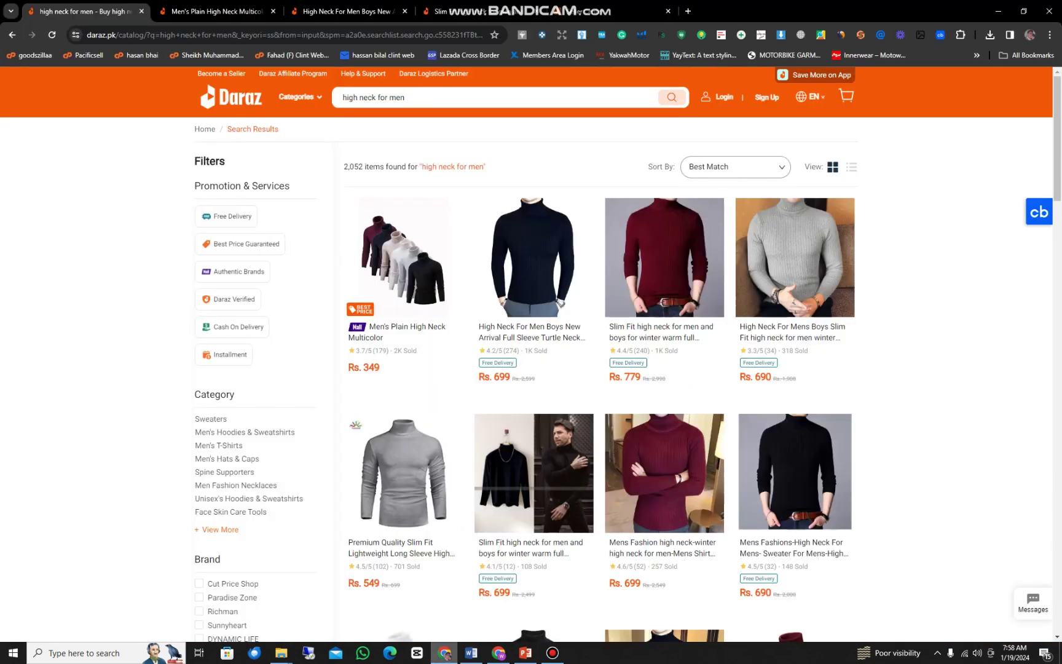
{"action": "left_click", "coordinate": [614, 11]}
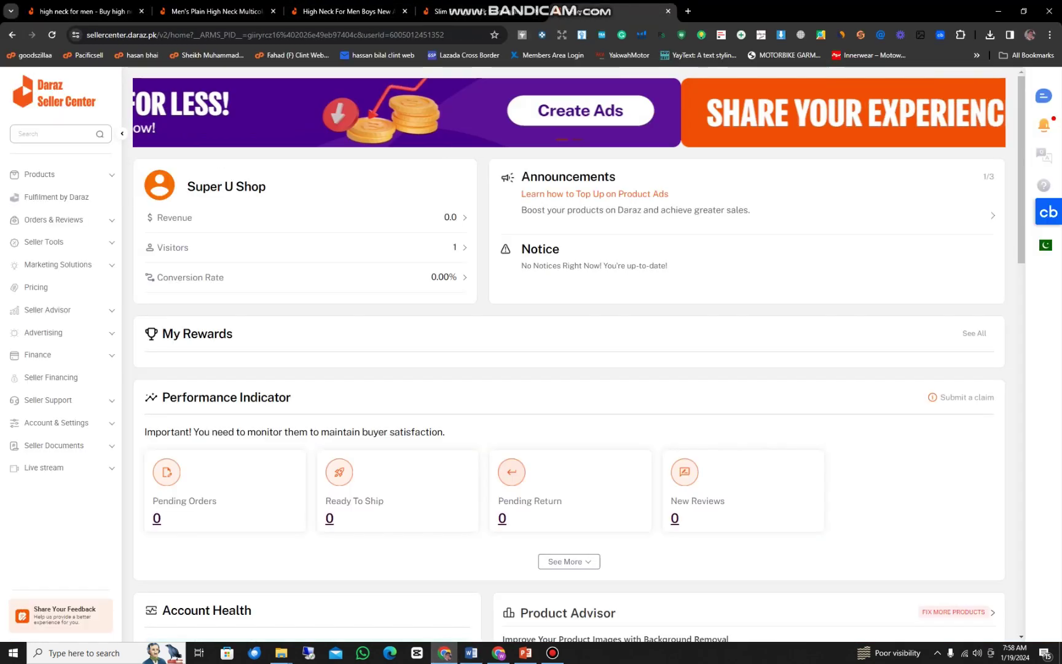
{"action": "left_click", "coordinate": [40, 175]}
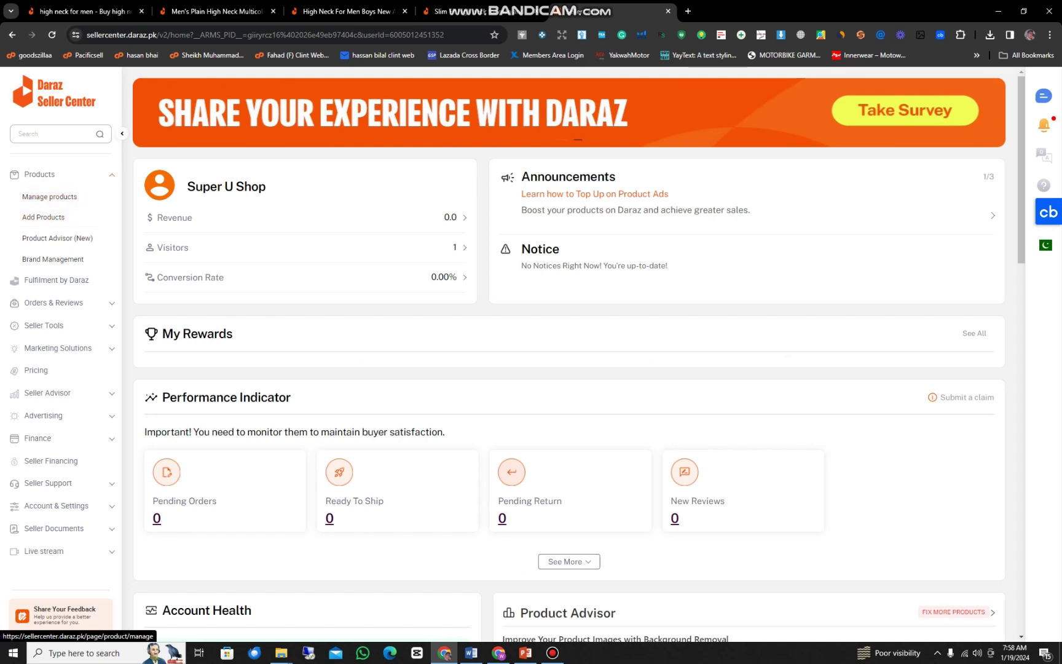
{"action": "left_click", "coordinate": [39, 174]}
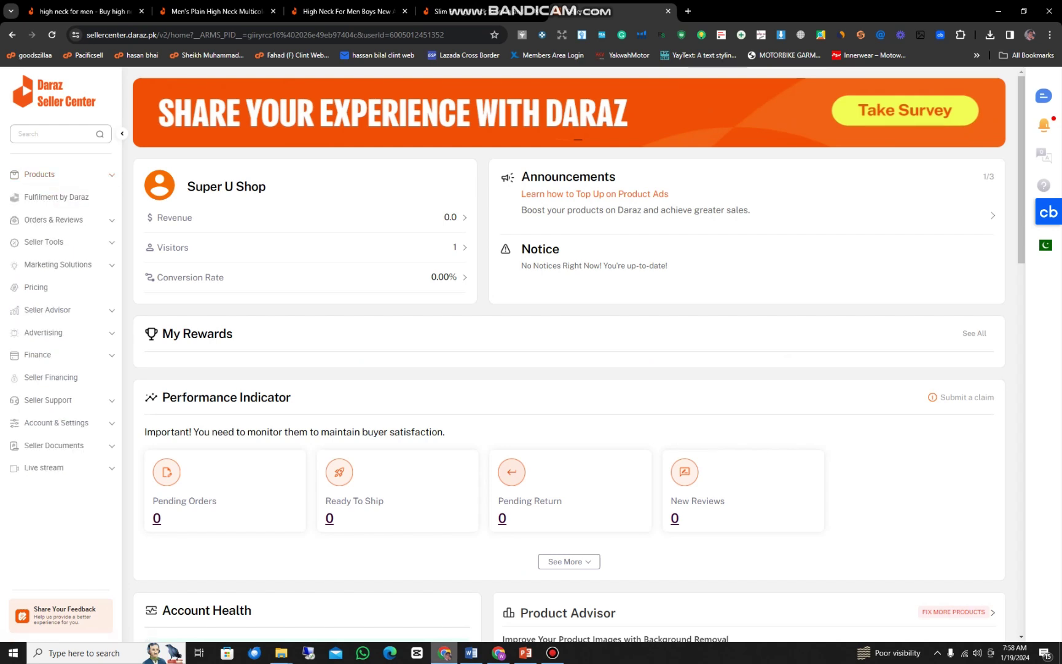
{"action": "mouse_move", "coordinate": [445, 653]}
{"action": "left_click", "coordinate": [39, 175]}
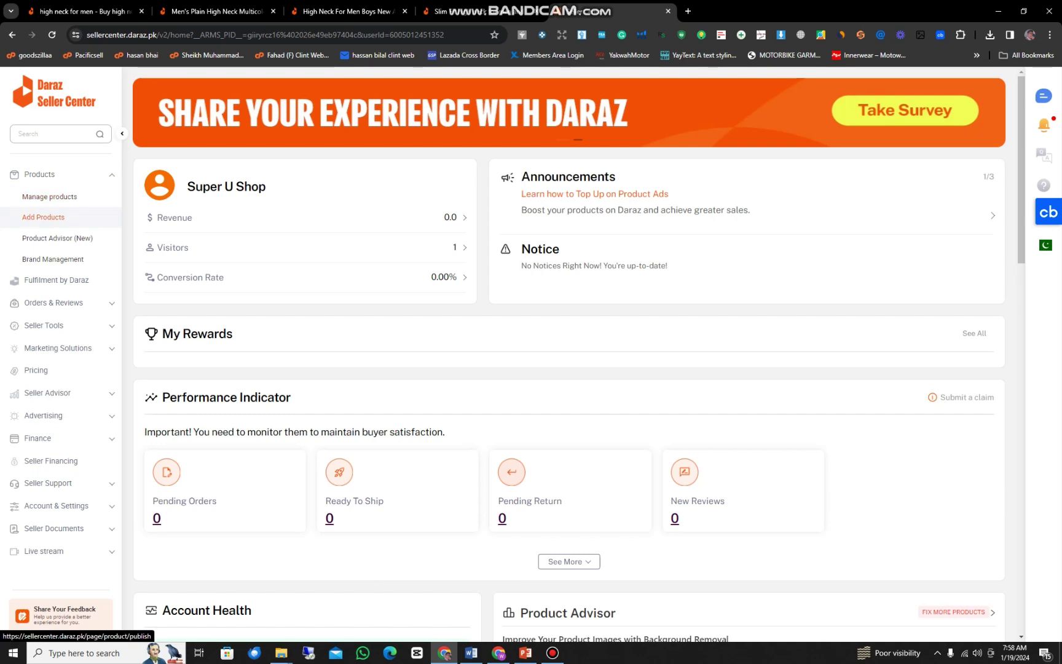
{"action": "left_click", "coordinate": [43, 217]}
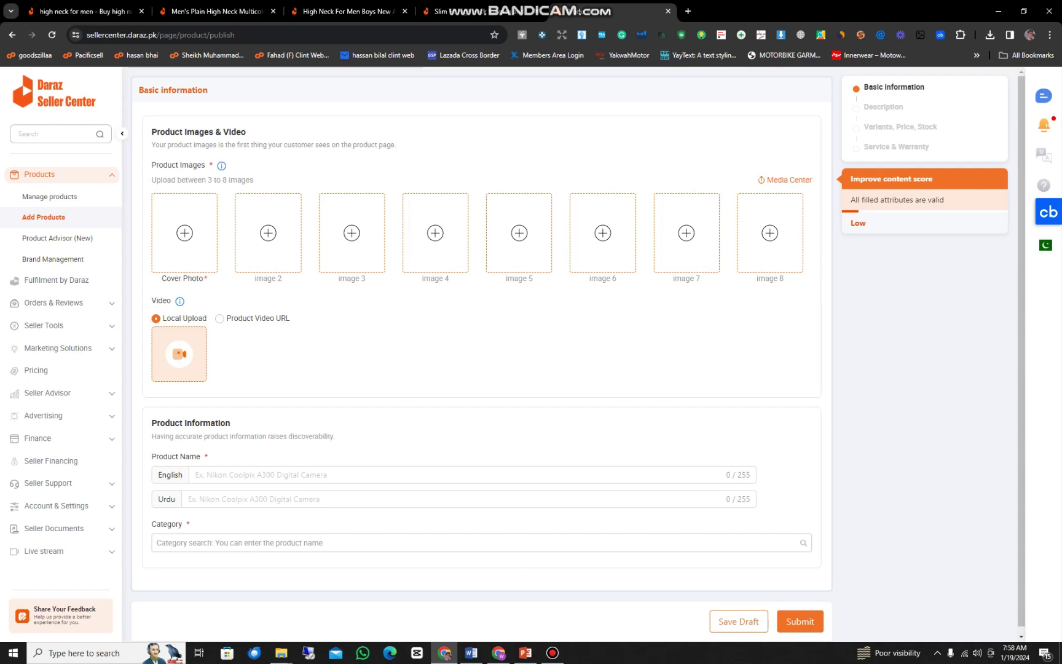
Add the four high neck photos download, download (1), download (2) and download (3) from the Desktop as product images.
{"action": "left_click", "coordinate": [185, 233]}
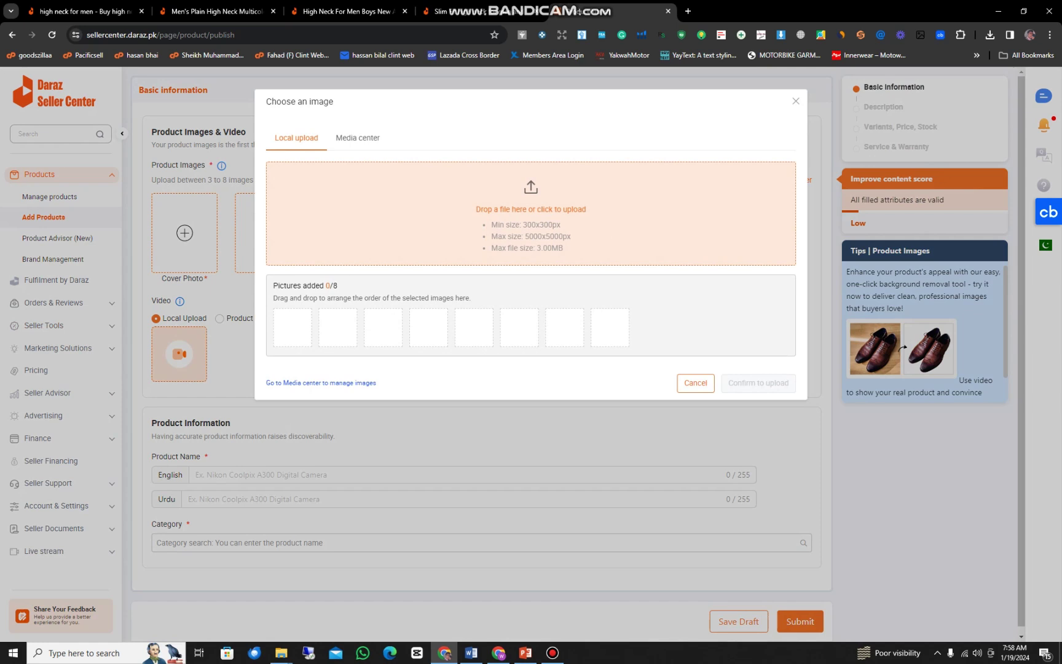
{"action": "left_click_drag", "start_coordinate": [476, 209], "coordinate": [563, 249]}
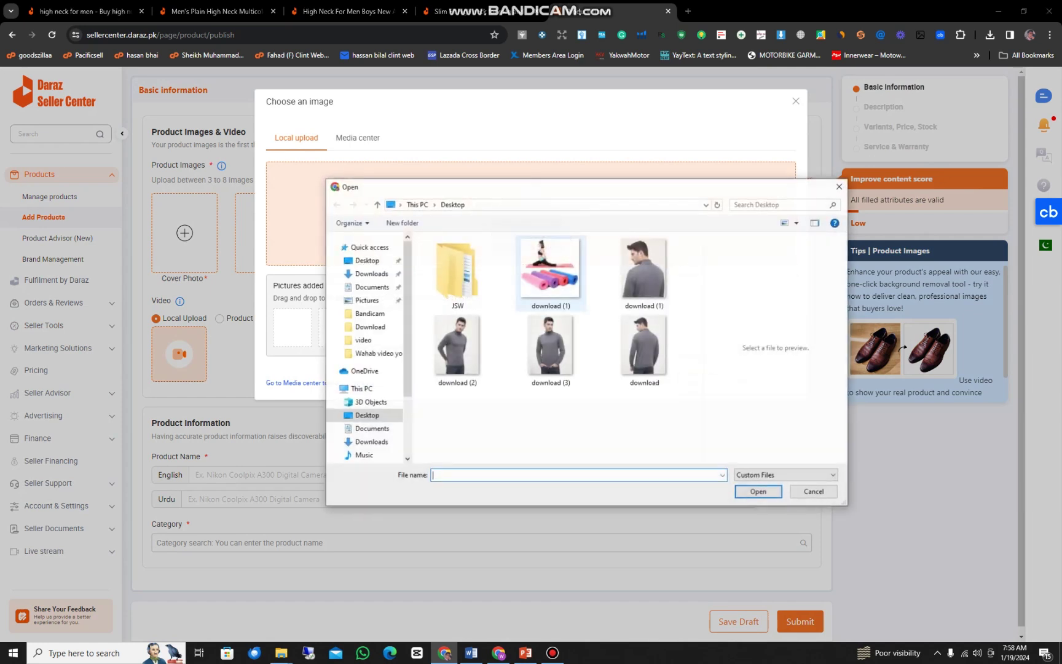
{"action": "left_click", "coordinate": [838, 187]}
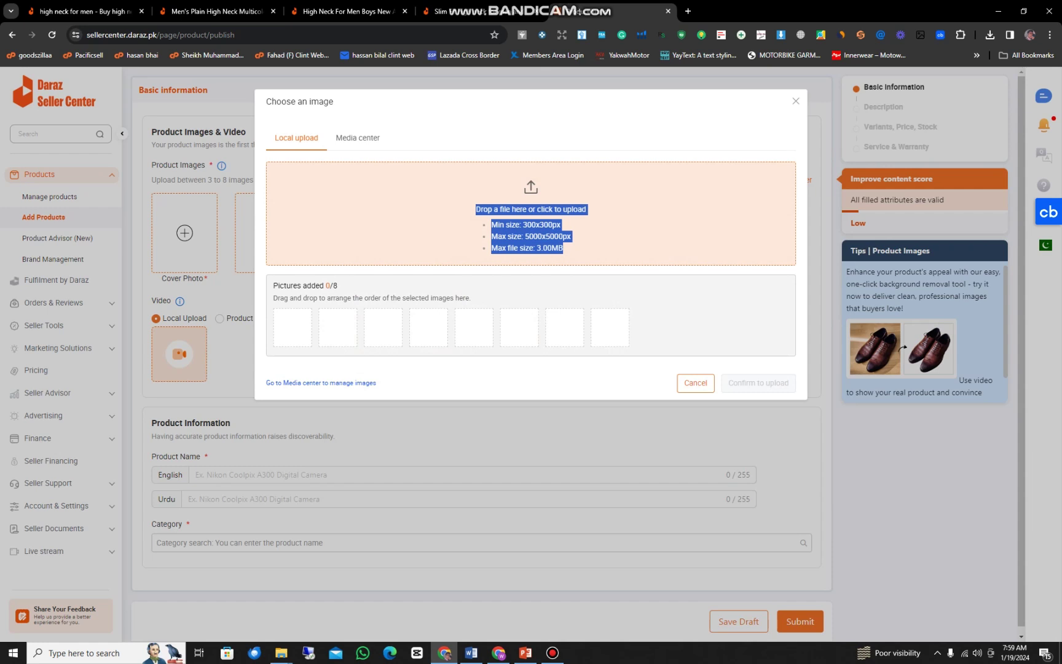
{"action": "left_click", "coordinate": [531, 228]}
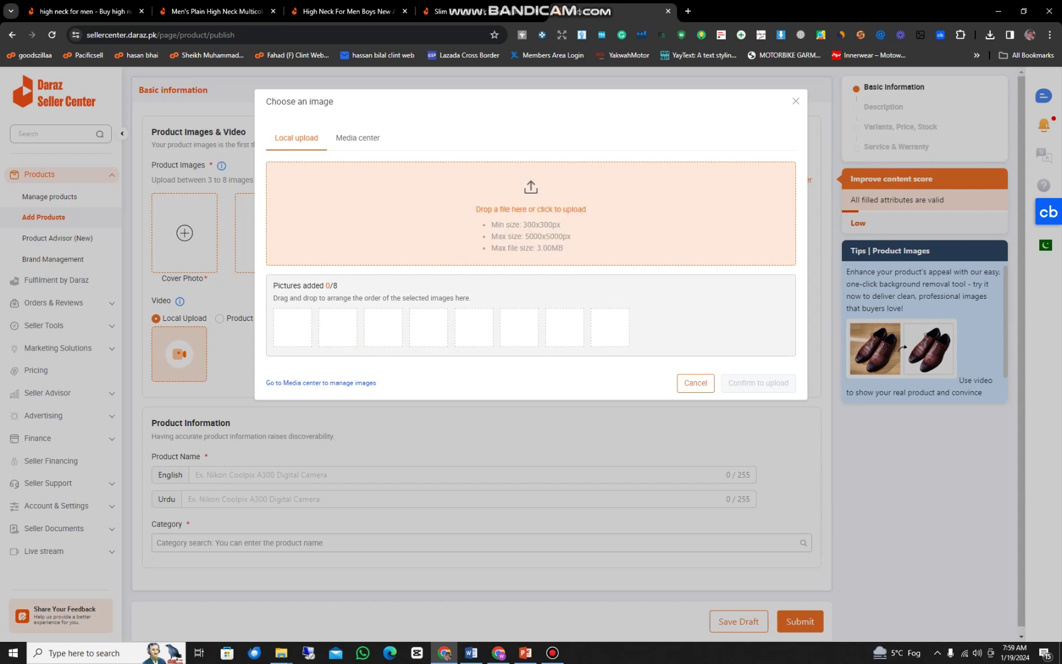
{"action": "left_click_drag", "start_coordinate": [474, 206], "coordinate": [490, 255]}
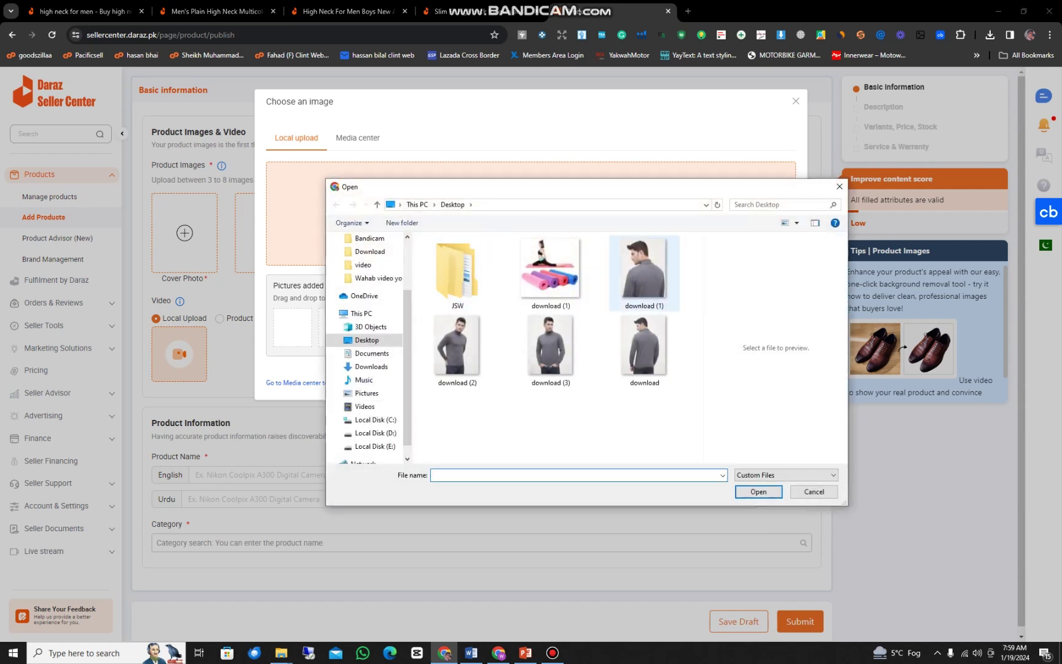
{"action": "left_click", "coordinate": [457, 347]}
{"action": "left_click", "coordinate": [550, 347], "text": "ctrl"}
{"action": "left_click", "coordinate": [644, 274], "text": "ctrl"}
{"action": "left_click", "coordinate": [644, 347], "text": "ctrl"}
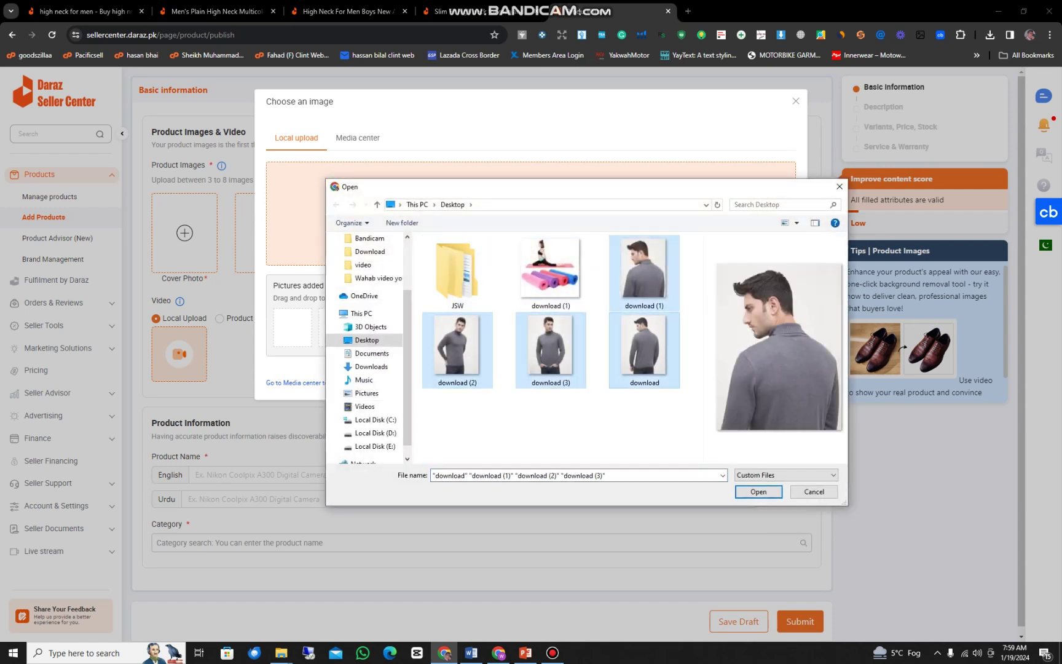
{"action": "key", "text": "Return"}
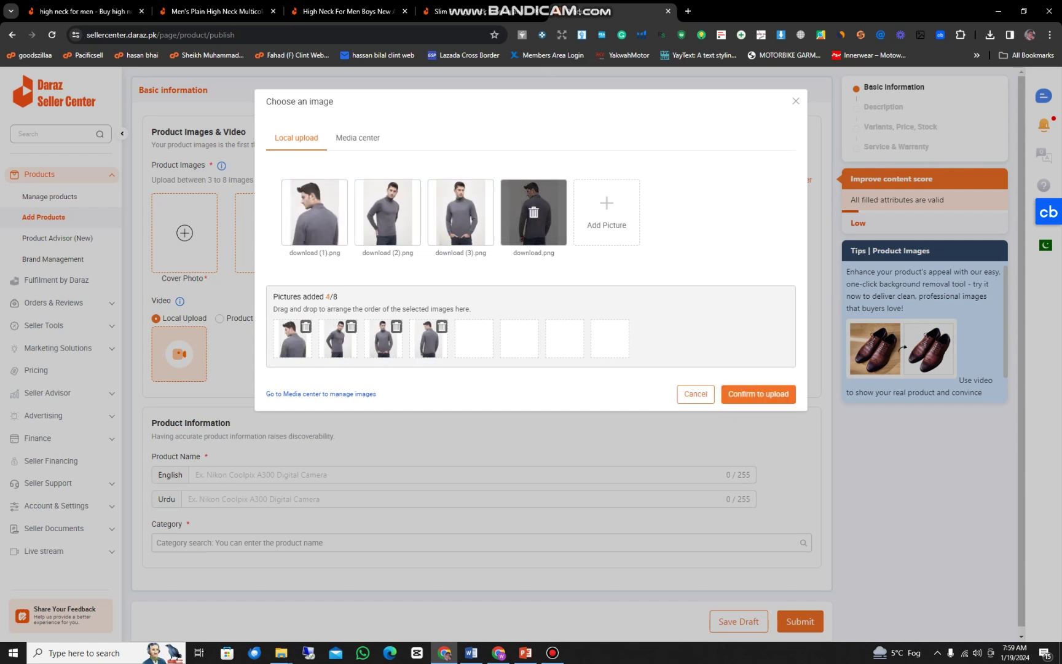
Arrange the pictures as download (2), download (3), download, download (1), then confirm the upload with the cover photo left uncropped.
{"action": "left_click_drag", "start_coordinate": [295, 341], "coordinate": [293, 339]}
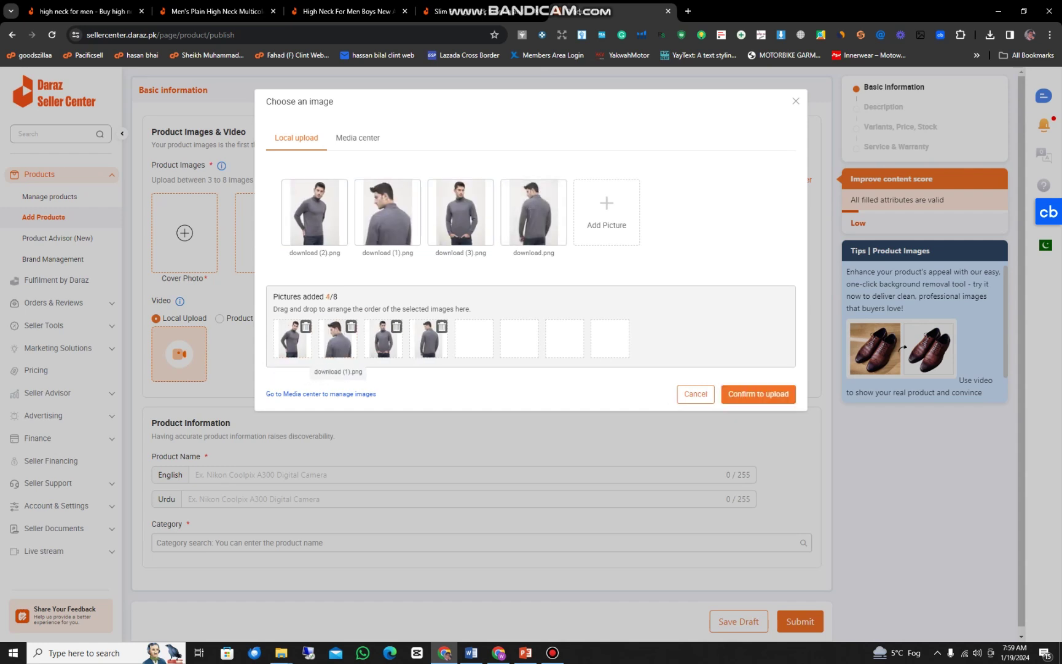
{"action": "left_click_drag", "start_coordinate": [383, 340], "coordinate": [338, 339]}
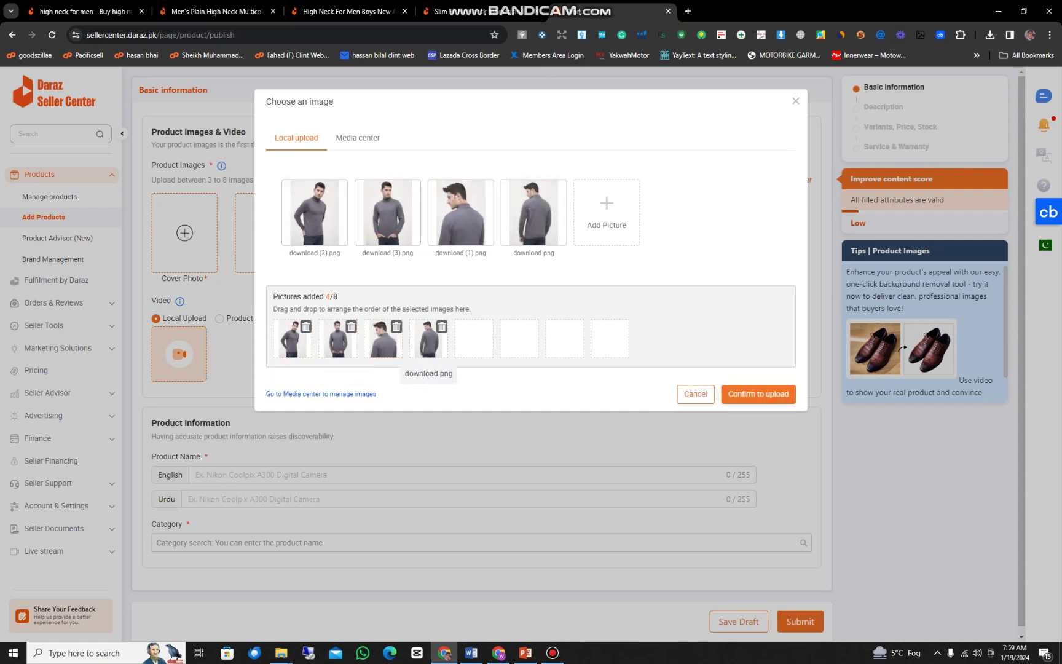
{"action": "left_click_drag", "start_coordinate": [429, 340], "coordinate": [383, 340]}
{"action": "left_click", "coordinate": [759, 394]}
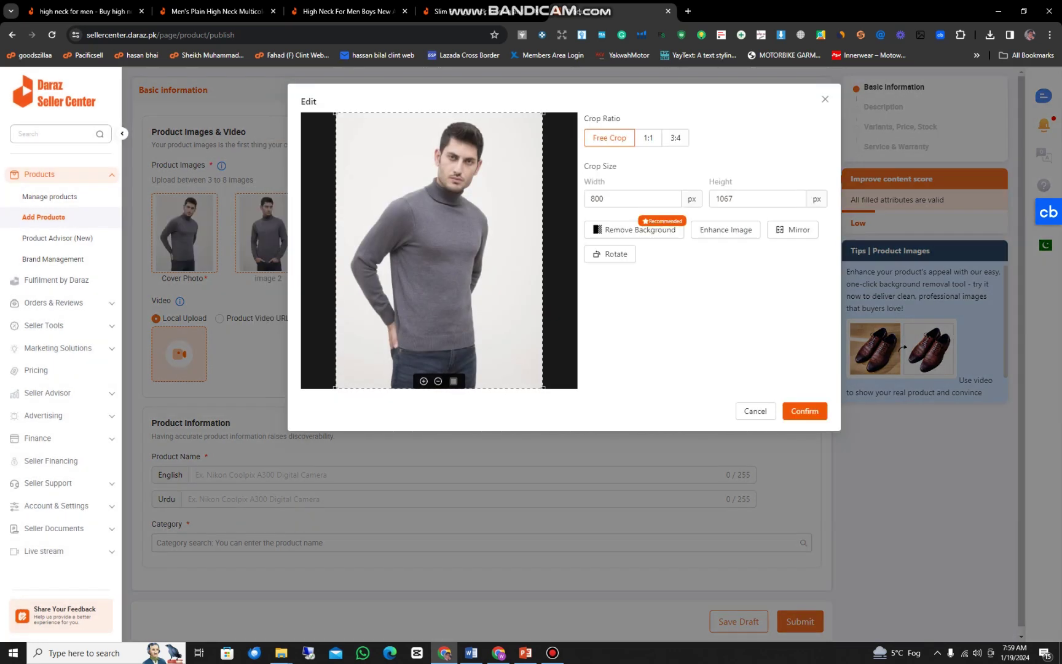
{"action": "left_click", "coordinate": [805, 410]}
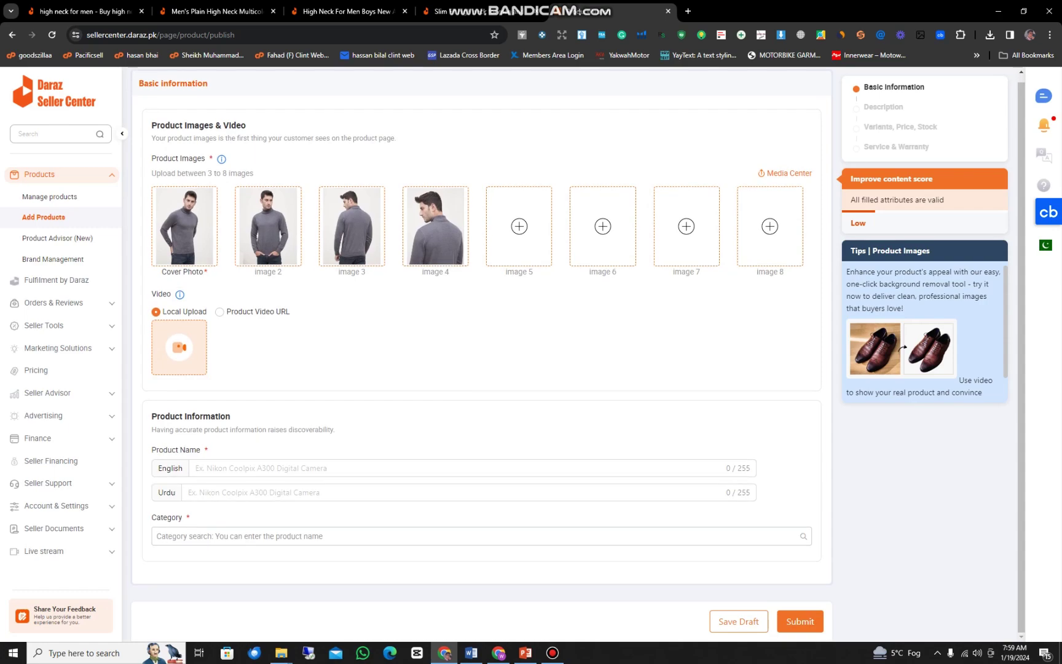
Copy the high neck title from the Word document and paste it as the English product name in Daraz Seller Center.
{"action": "left_click", "coordinate": [368, 468]}
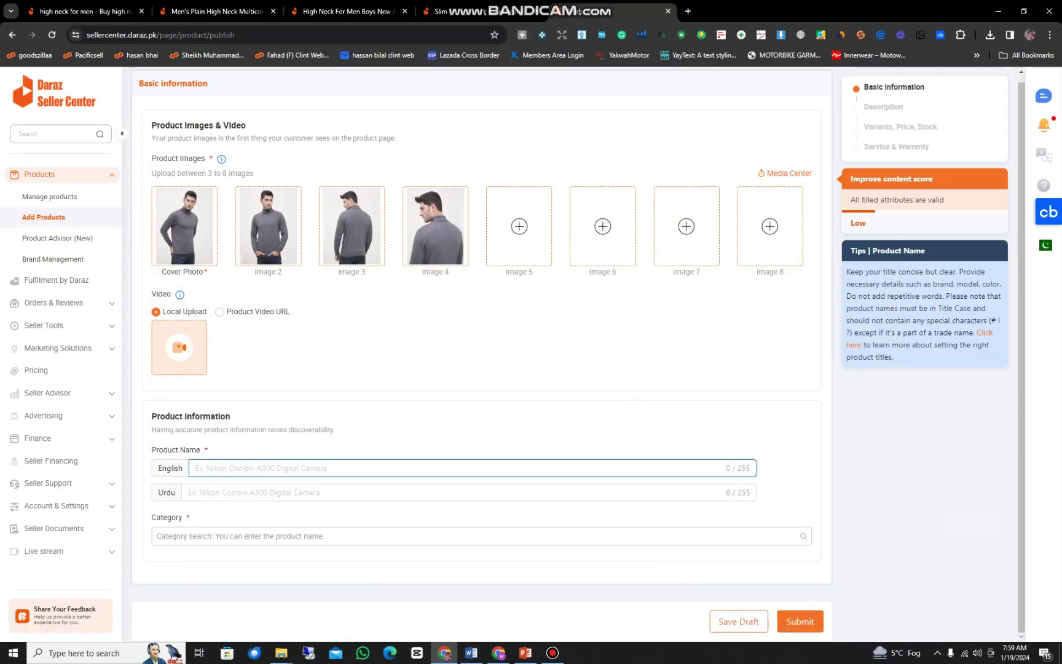
{"action": "left_click", "coordinate": [471, 652]}
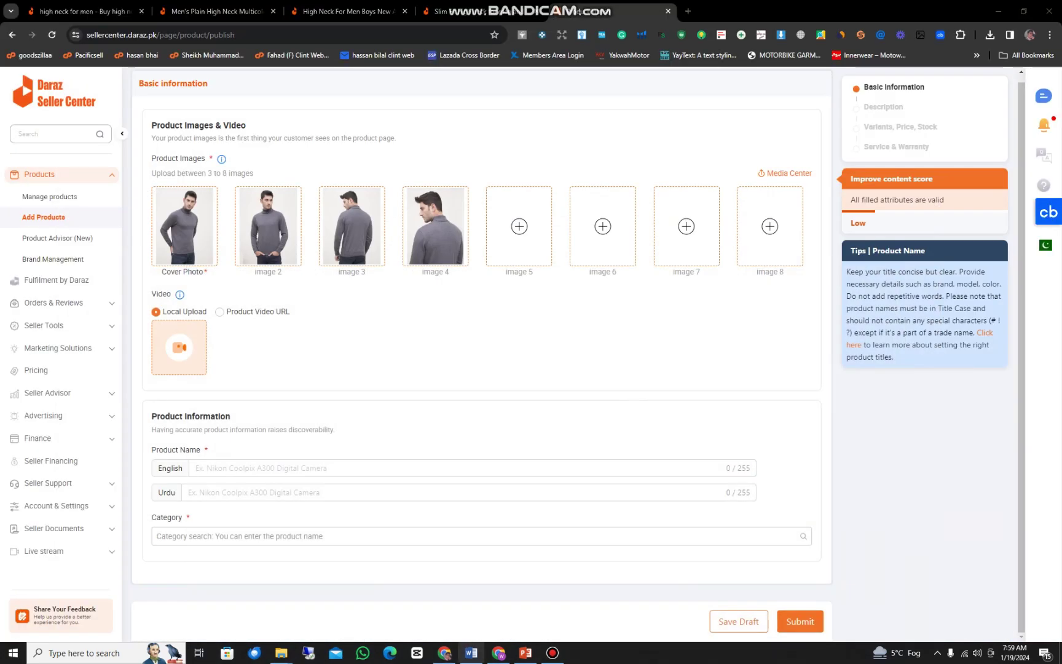
{"action": "left_click_drag", "start_coordinate": [399, 155], "coordinate": [516, 187]}
{"action": "key", "text": "ctrl+c"}
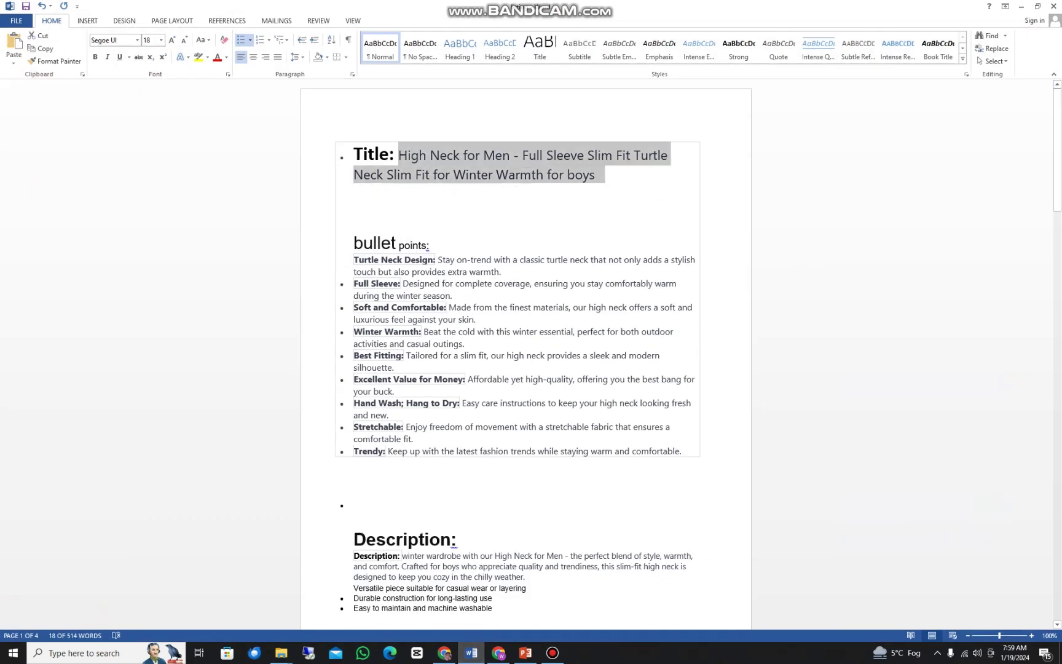
{"action": "left_click", "coordinate": [444, 653]}
{"action": "key", "text": "ctrl+v"}
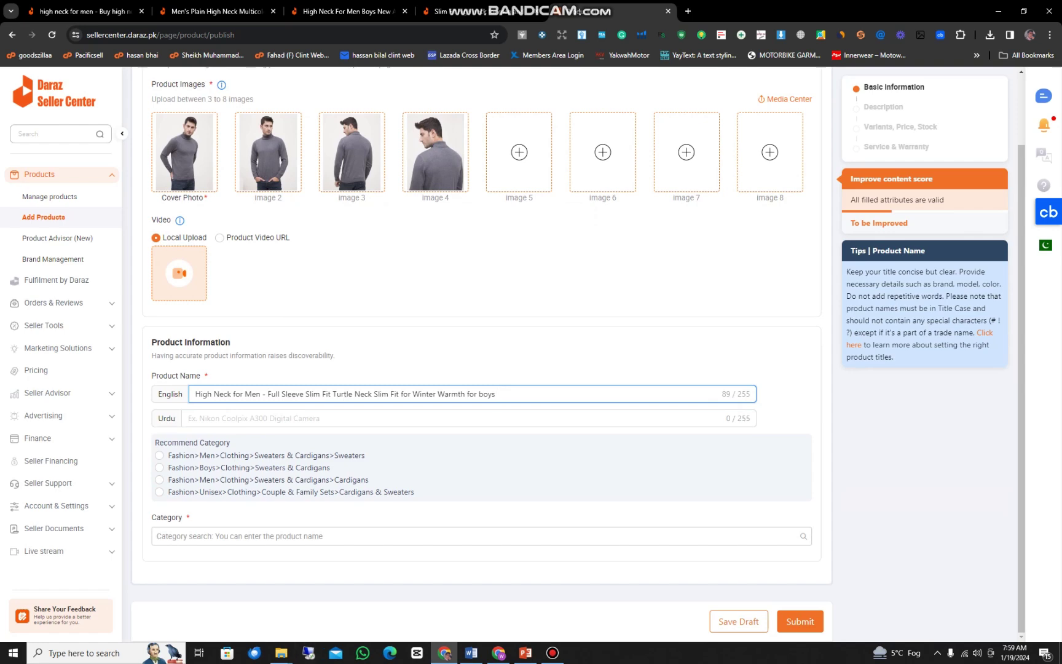
Check the category paths of the competitors' high neck listings on Daraz, then return to the product form.
{"action": "left_click", "coordinate": [444, 652]}
{"action": "left_click", "coordinate": [444, 652]}
{"action": "left_click", "coordinate": [98, 11]}
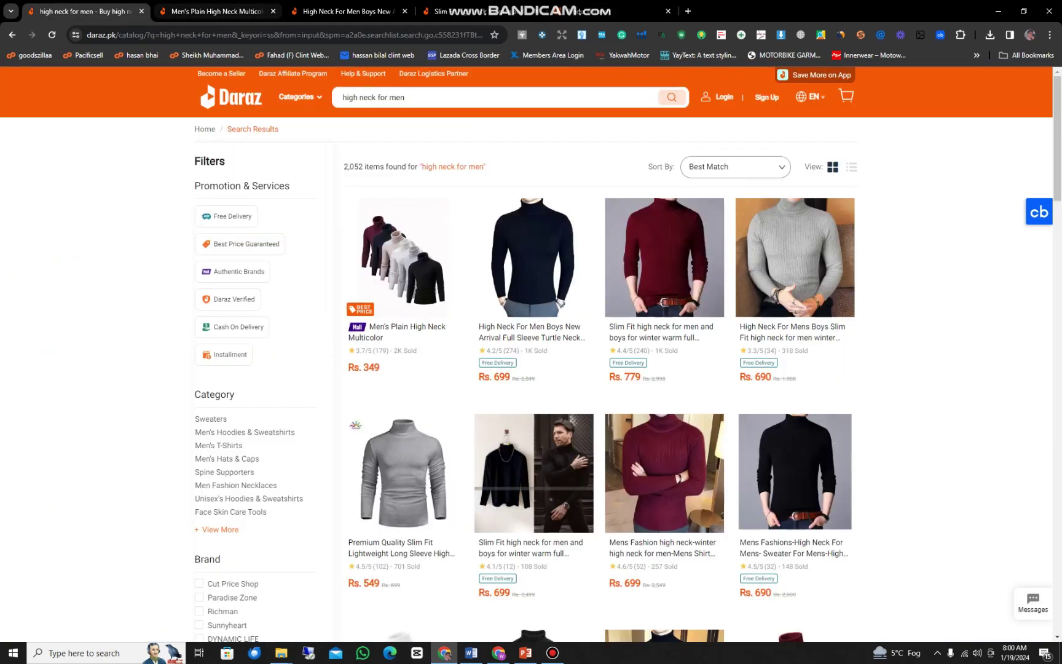
{"action": "key", "text": "ctrl+Tab"}
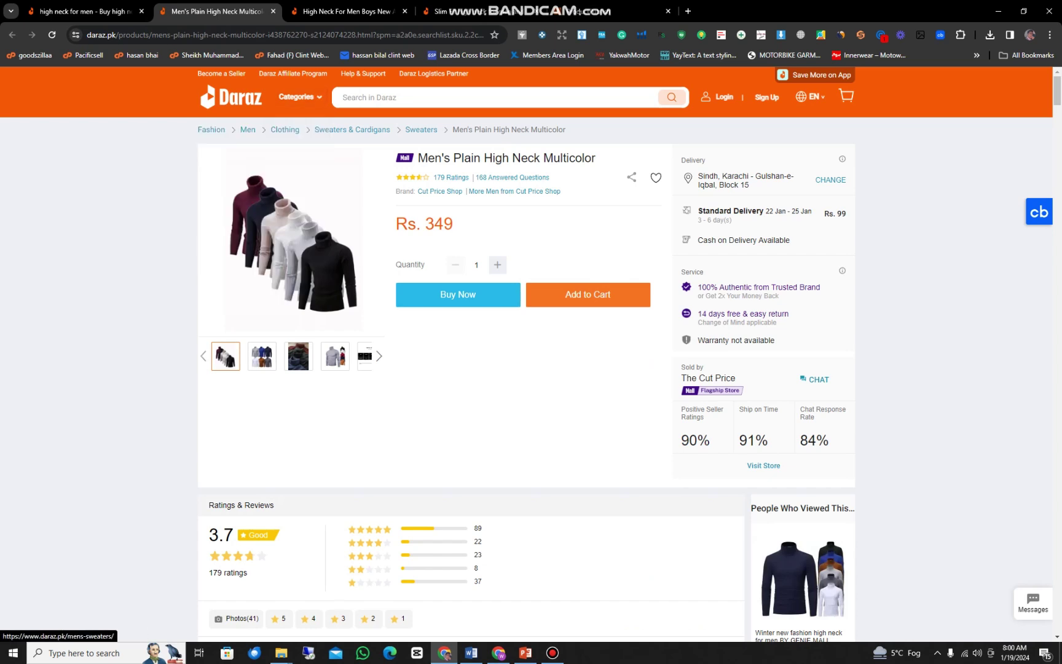
{"action": "key", "text": "ctrl+Tab"}
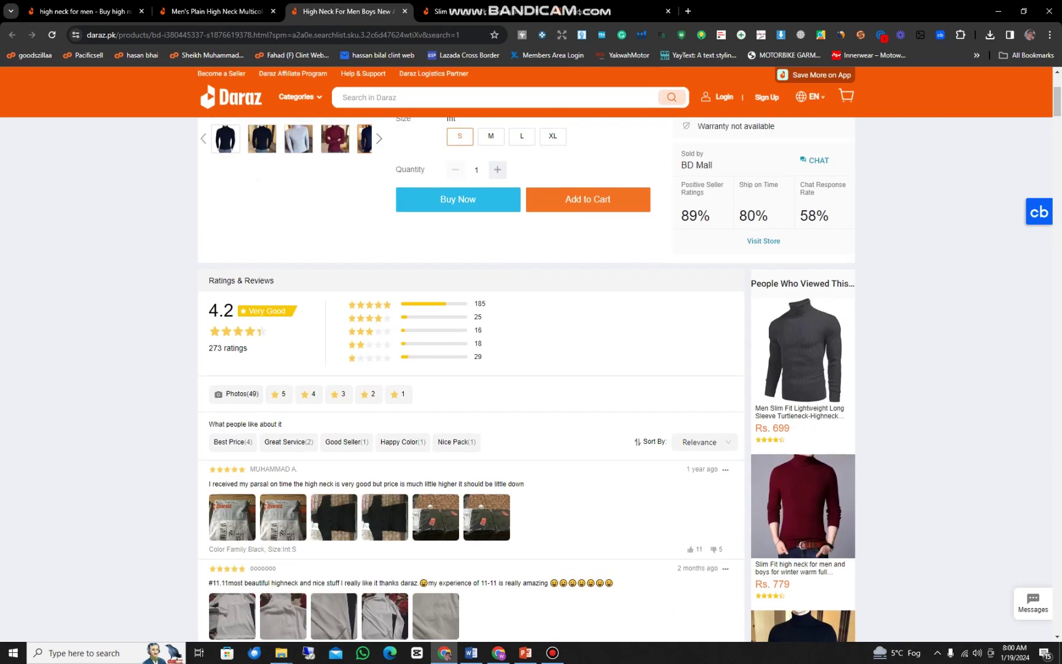
{"action": "scroll", "coordinate": [526, 379], "scroll_direction": "up", "scroll_amount": 4}
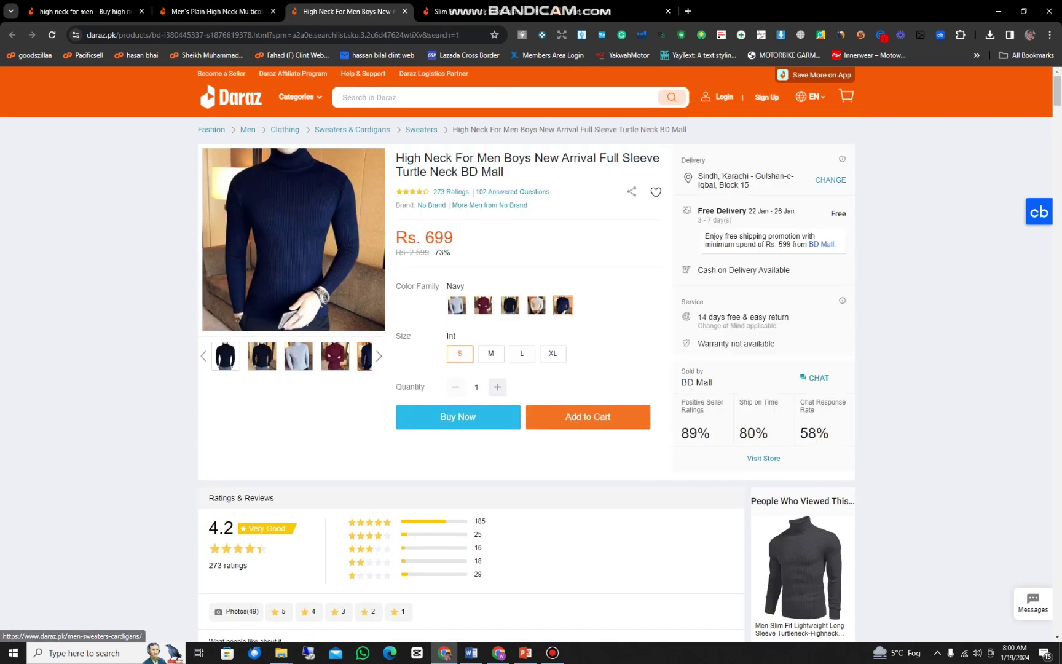
{"action": "key", "text": "ctrl+Tab"}
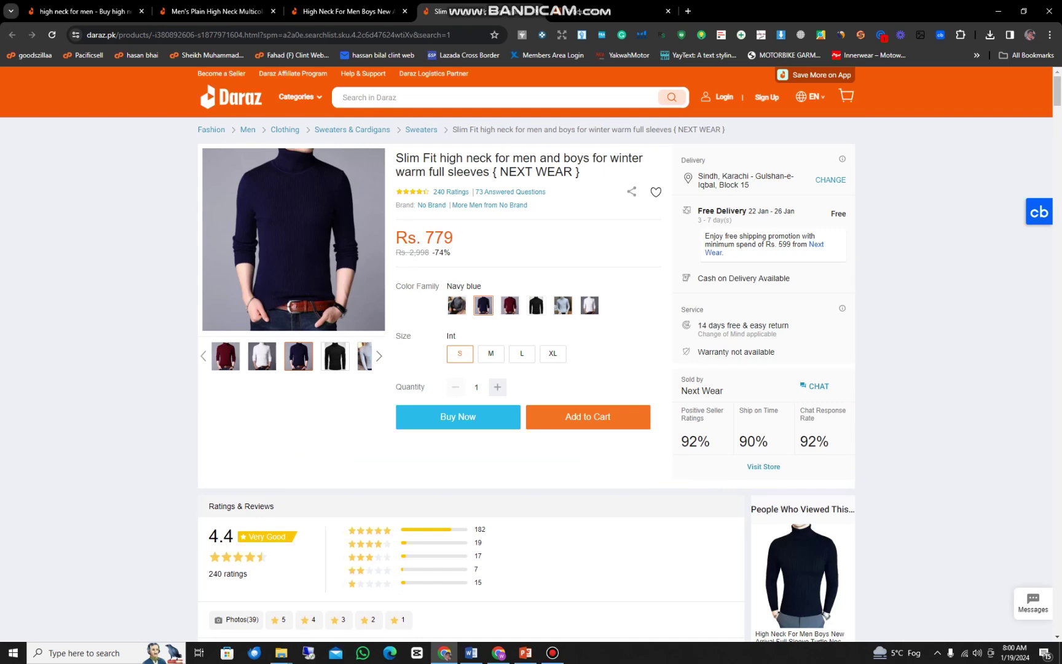
{"action": "left_click", "coordinate": [605, 11]}
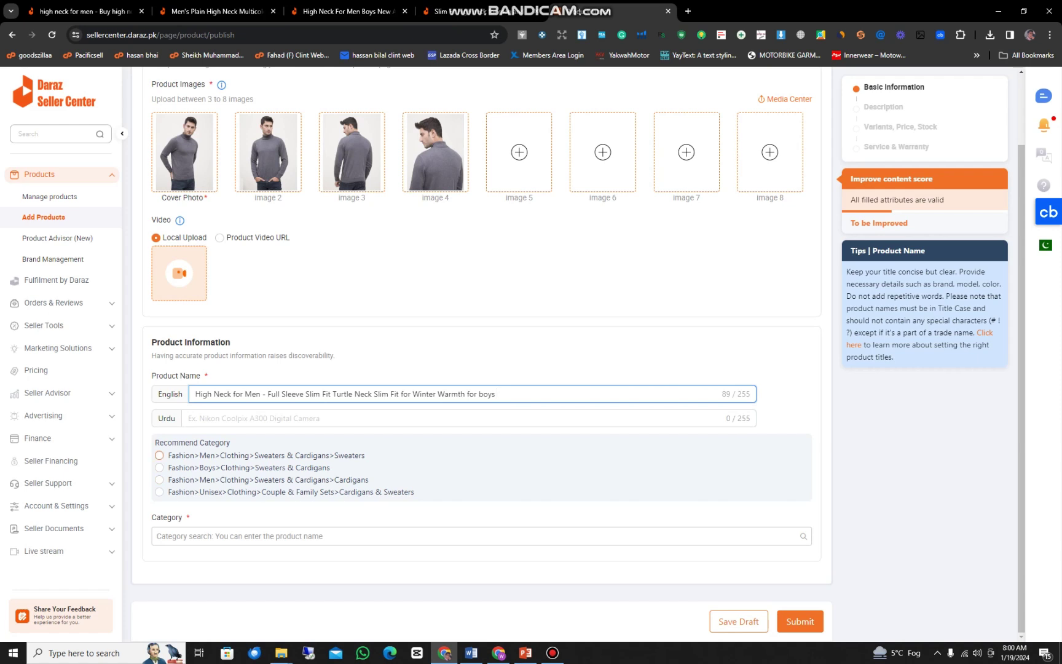
Choose the recommended category Fashion > Men > Clothing > Sweaters & Cardigans > Sweaters and mark the product as No Brand.
{"action": "left_click", "coordinate": [160, 455]}
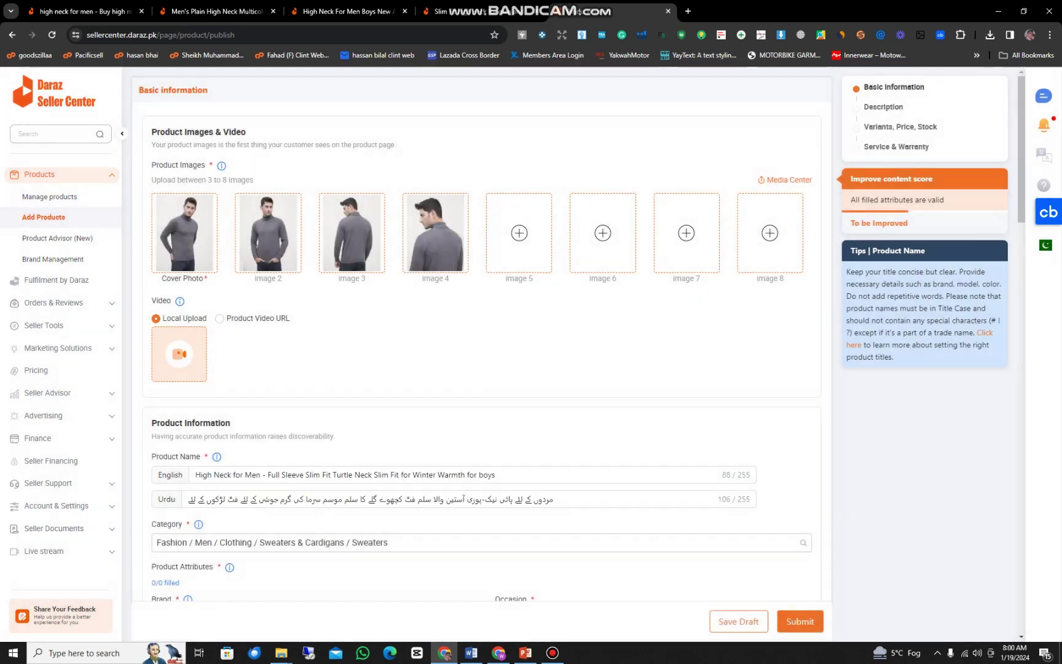
{"action": "scroll", "coordinate": [482, 332], "scroll_direction": "up", "scroll_amount": 2}
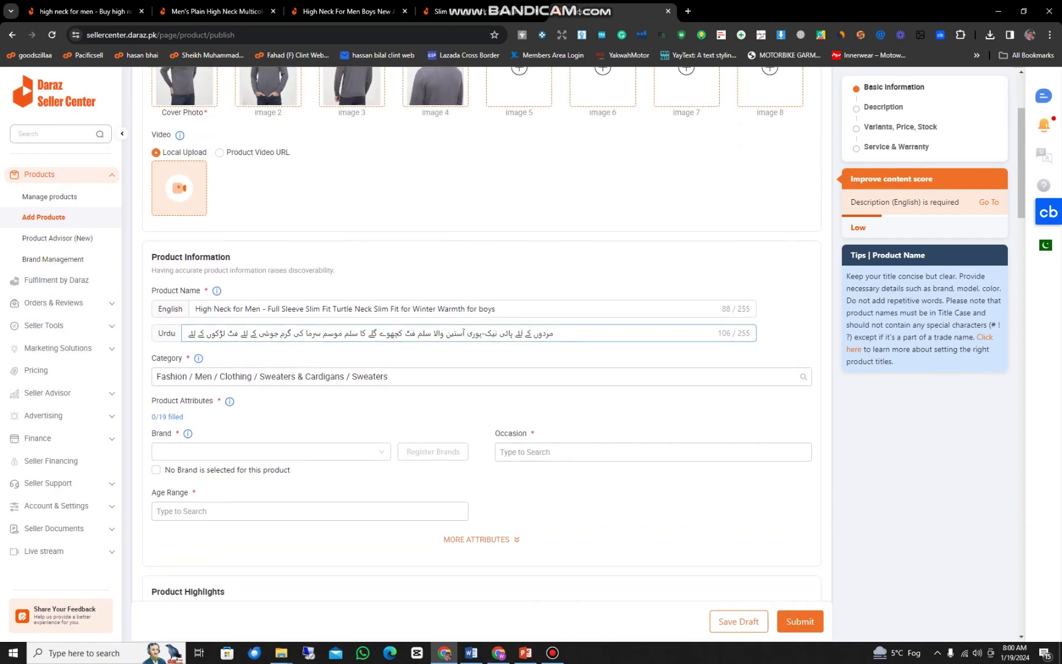
{"action": "double_click", "coordinate": [219, 401]}
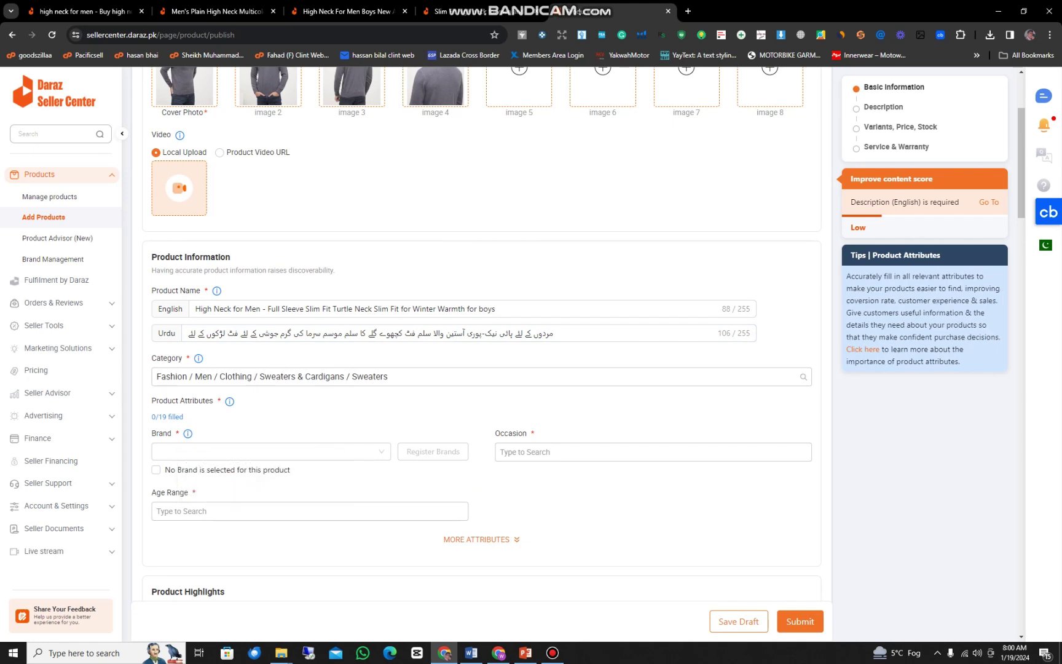
{"action": "left_click", "coordinate": [271, 452]}
{"action": "left_click", "coordinate": [332, 410]}
{"action": "left_click", "coordinate": [156, 470]}
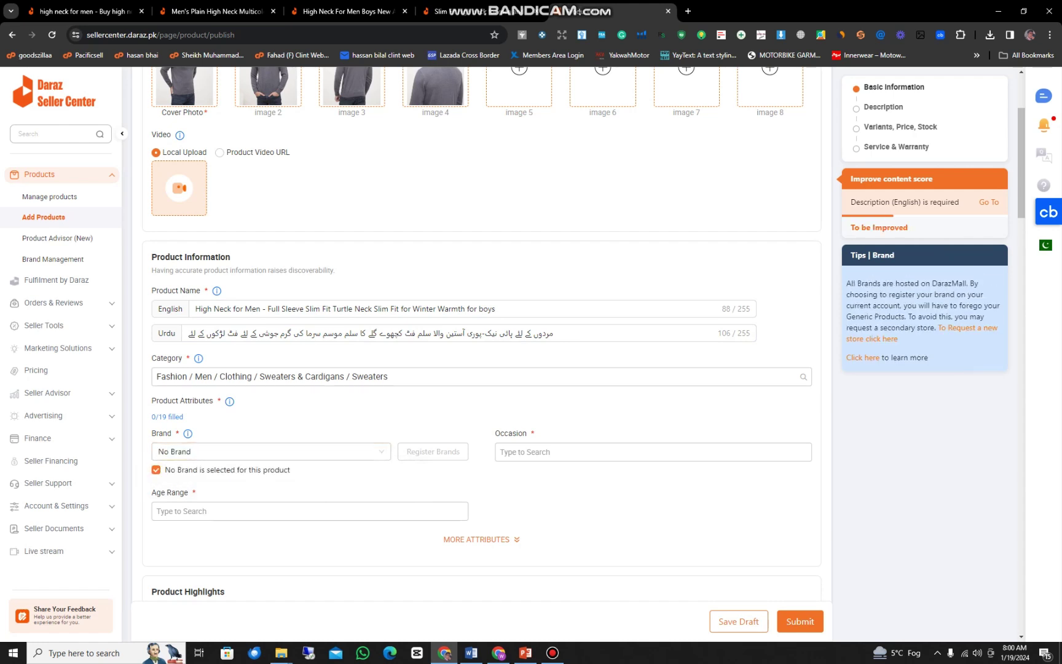
Set the product's Occasion to Formal and its Age Range to 13 to 18 Years.
{"action": "left_click", "coordinate": [614, 453]}
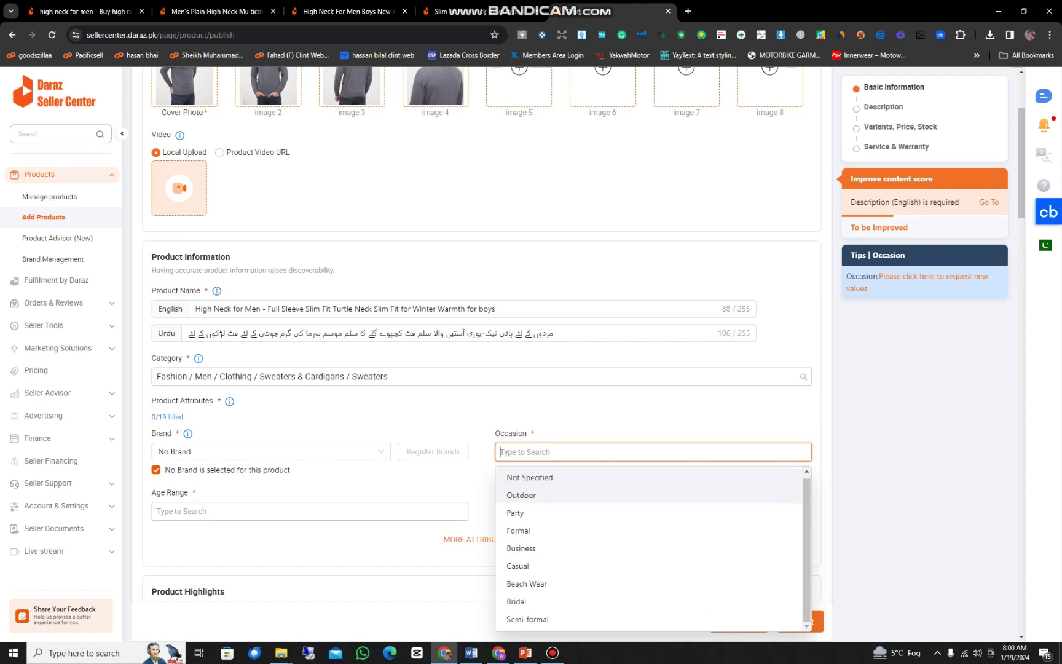
{"action": "left_click", "coordinate": [518, 529]}
{"action": "scroll", "coordinate": [482, 369], "scroll_direction": "down", "scroll_amount": 2}
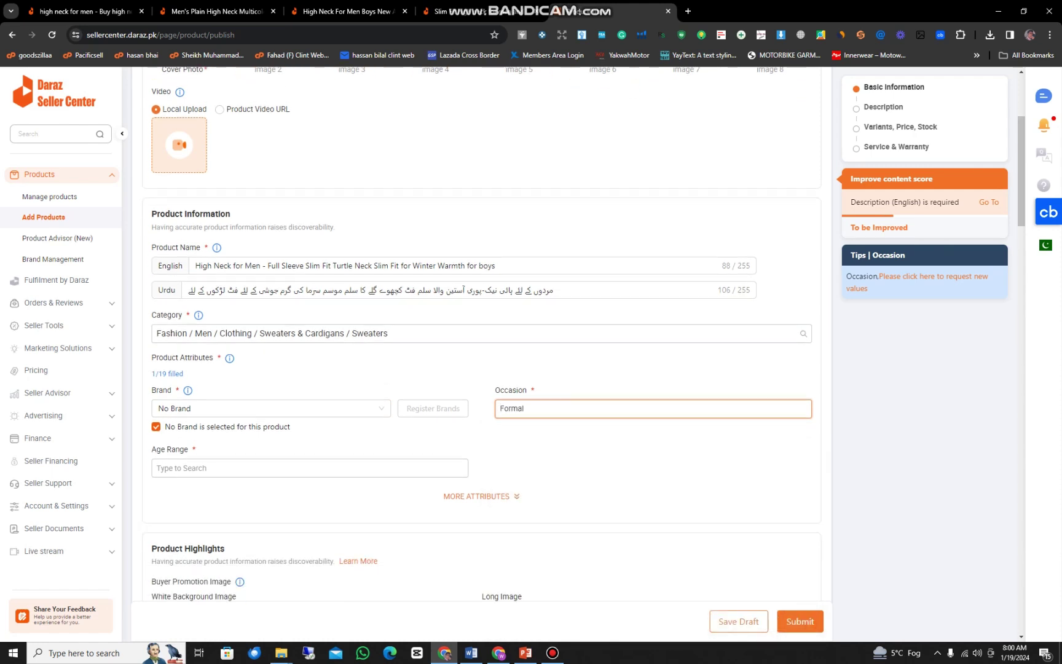
{"action": "left_click", "coordinate": [309, 401]}
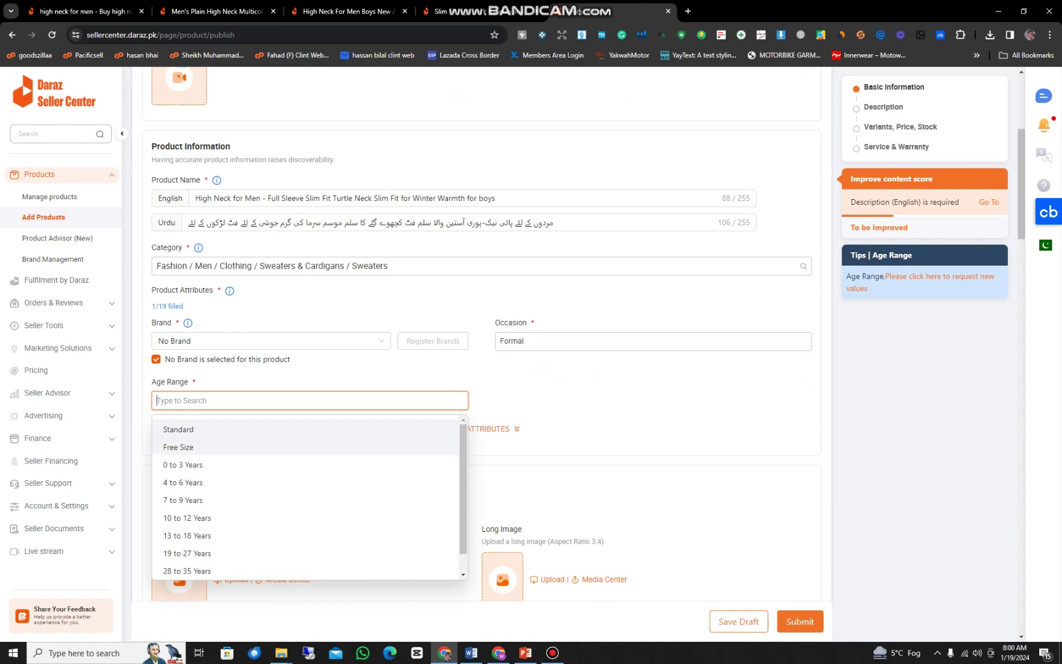
{"action": "scroll", "coordinate": [309, 444], "scroll_direction": "down", "scroll_amount": 1}
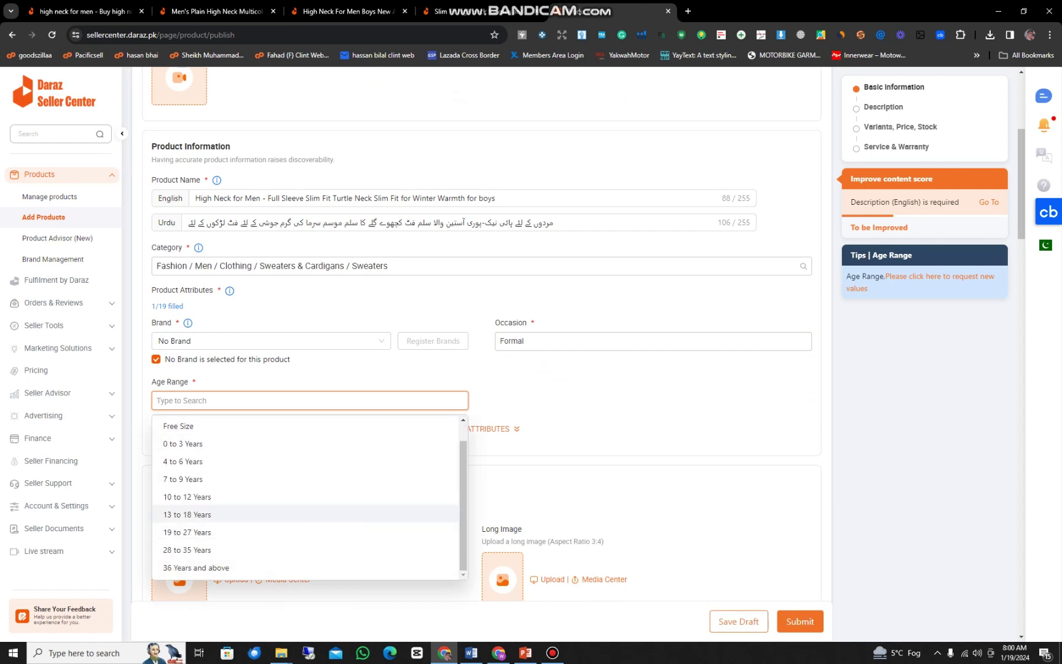
{"action": "left_click", "coordinate": [307, 515]}
Expand the additional product attributes and look through the optional fields such as Material Family, Collar Type and Complementary Products.
{"action": "left_click", "coordinate": [481, 429]}
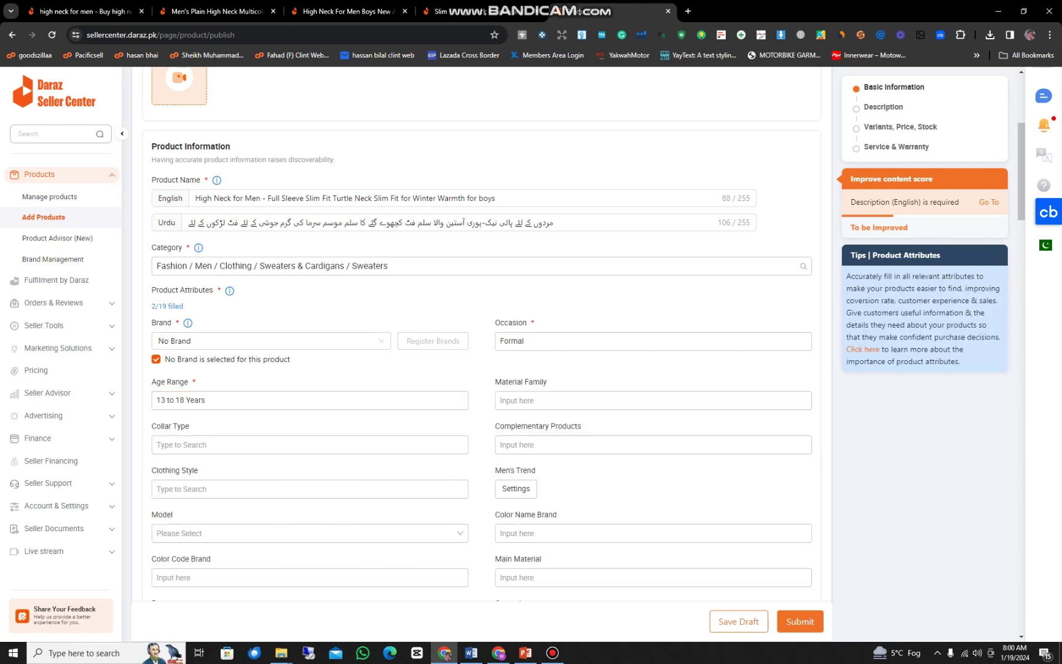
{"action": "scroll", "coordinate": [481, 332], "scroll_direction": "down", "scroll_amount": 2}
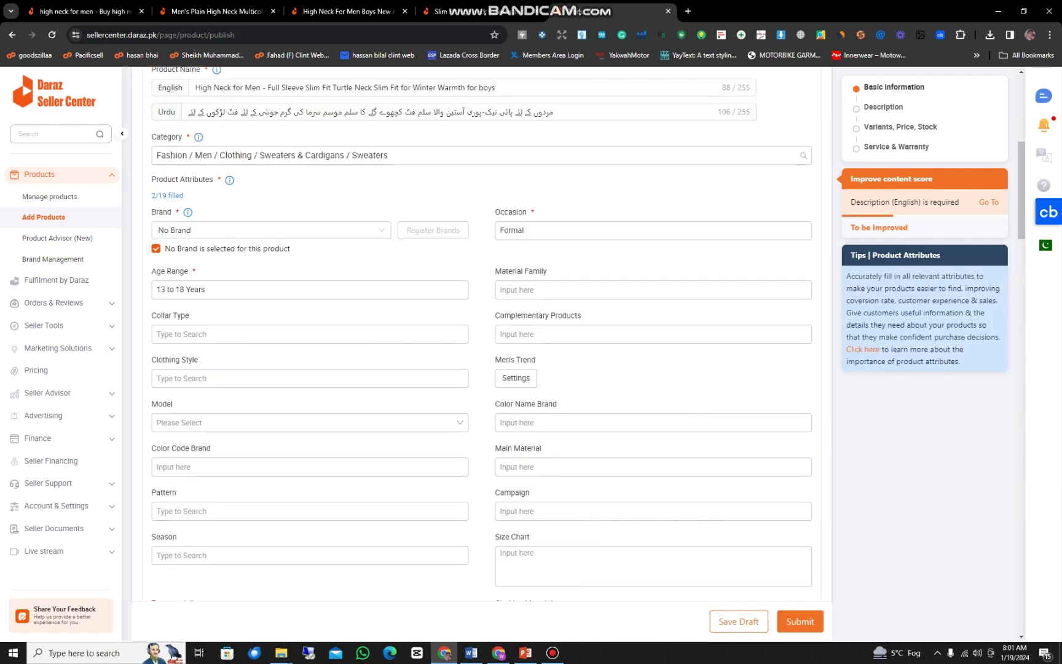
{"action": "scroll", "coordinate": [482, 332], "scroll_direction": "down", "scroll_amount": 1}
{"action": "left_click", "coordinate": [614, 235]}
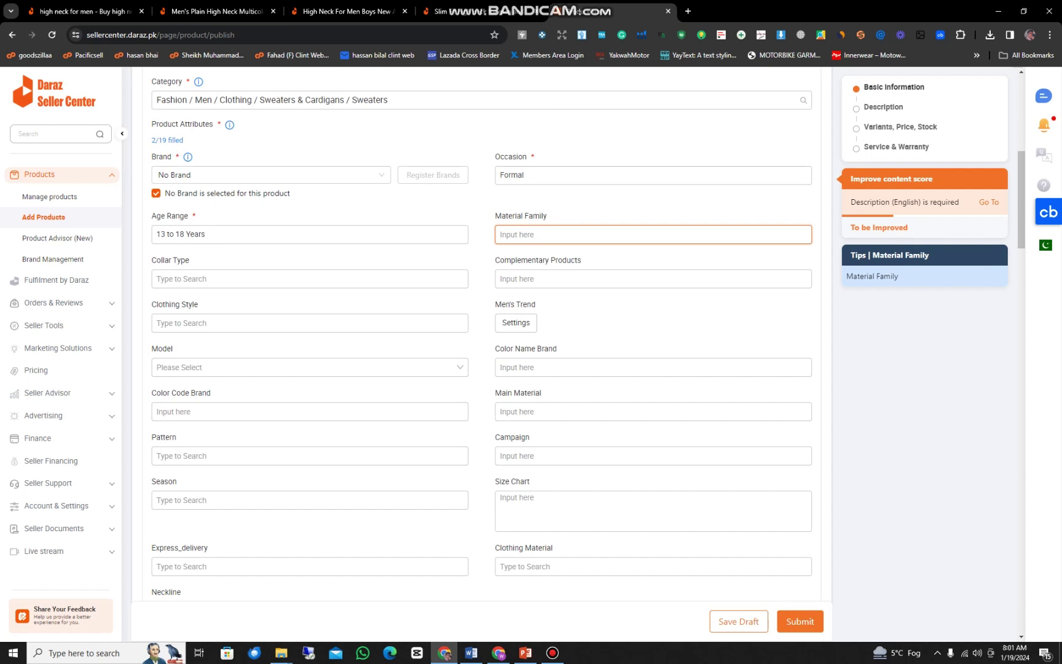
{"action": "left_click", "coordinate": [481, 255]}
{"action": "left_click", "coordinate": [344, 279]}
{"action": "left_click", "coordinate": [614, 279]}
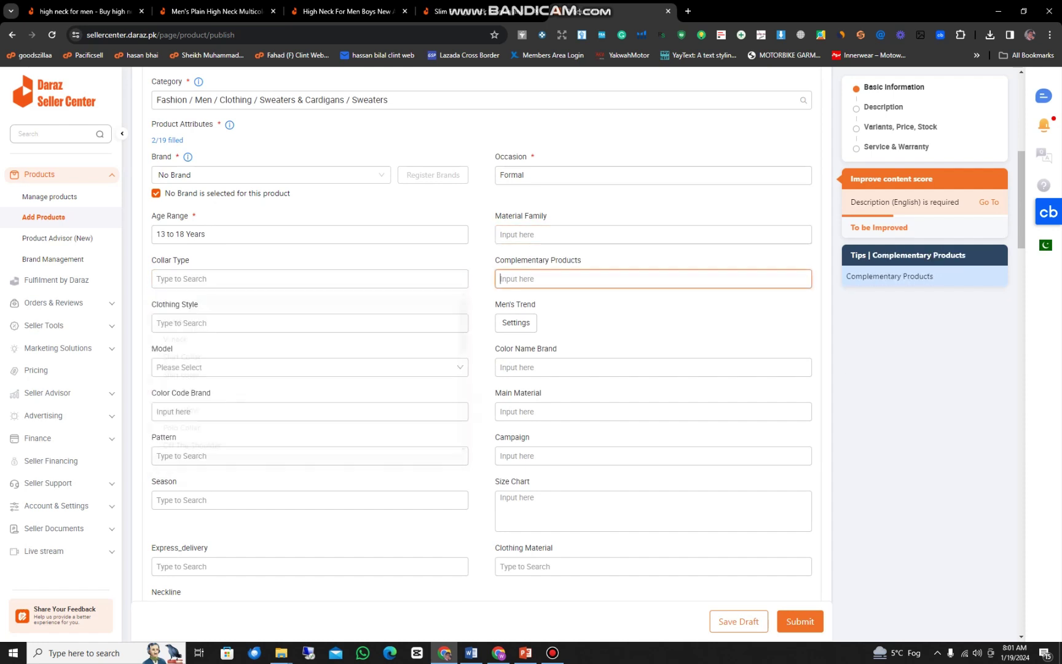
{"action": "scroll", "coordinate": [614, 289], "scroll_direction": "down", "scroll_amount": 1}
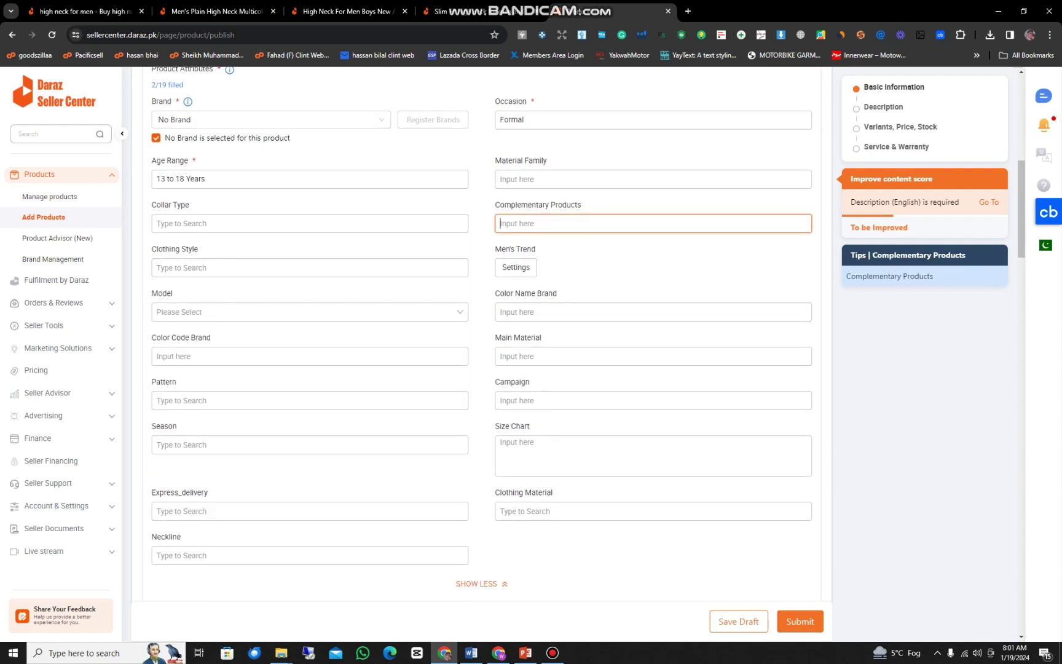
{"action": "scroll", "coordinate": [481, 332], "scroll_direction": "down", "scroll_amount": 1}
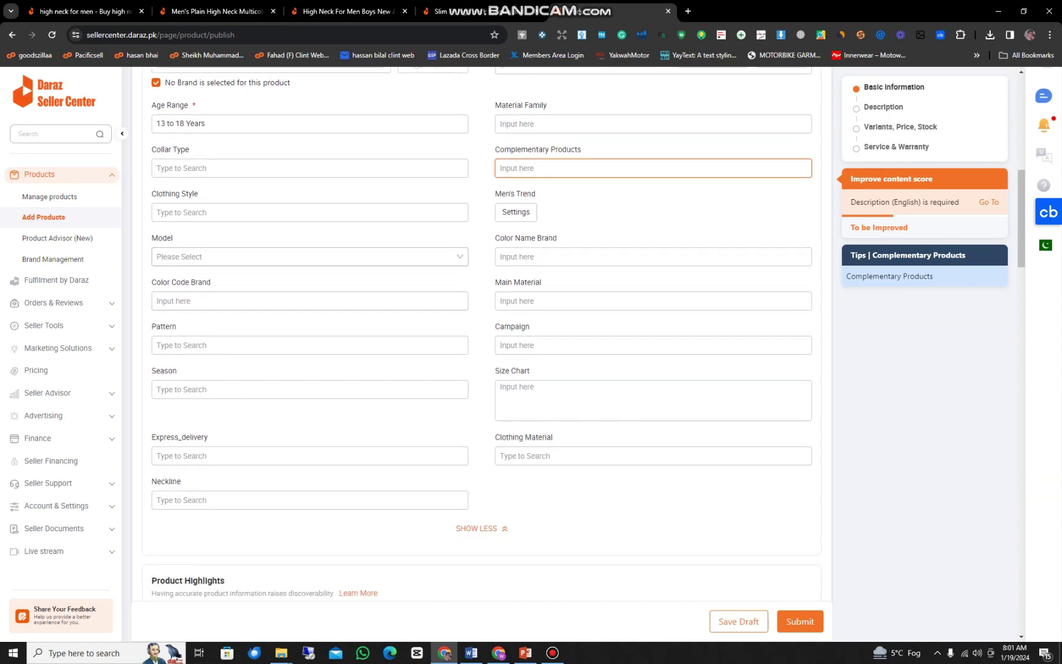
{"action": "left_click", "coordinate": [653, 257]}
{"action": "left_click", "coordinate": [310, 301]}
{"action": "scroll", "coordinate": [481, 332], "scroll_direction": "down", "scroll_amount": 1}
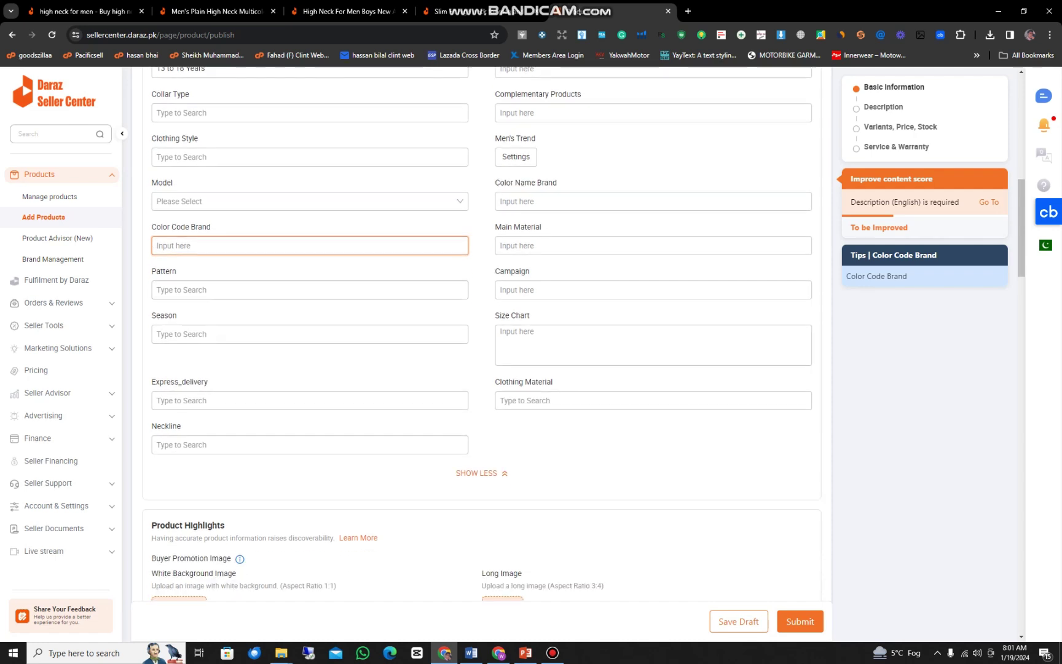
{"action": "scroll", "coordinate": [481, 332], "scroll_direction": "up", "scroll_amount": 2}
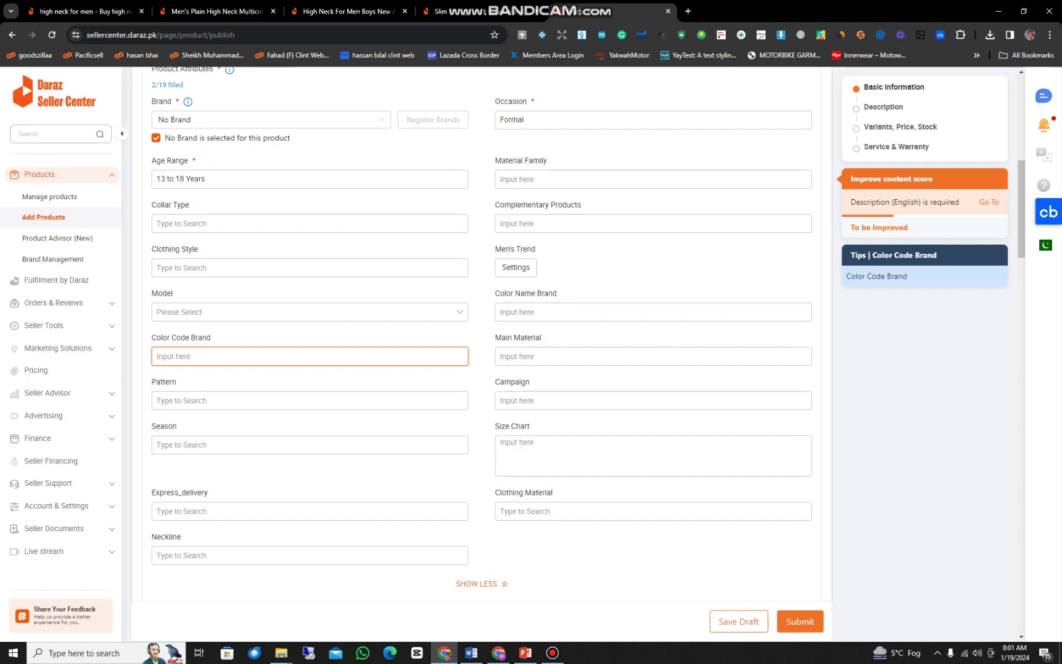
{"action": "scroll", "coordinate": [477, 344], "scroll_direction": "down", "scroll_amount": 5}
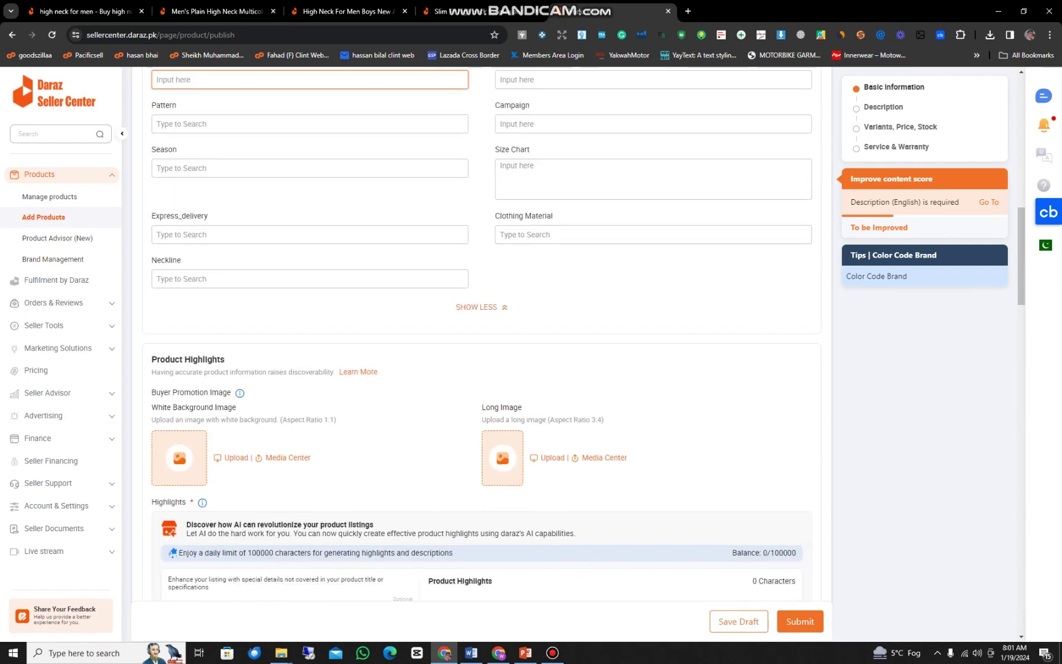
Add the second Media Center image as the white background promotion image, cropped to 800 x 800 px.
{"action": "scroll", "coordinate": [477, 344], "scroll_direction": "down", "scroll_amount": 1}
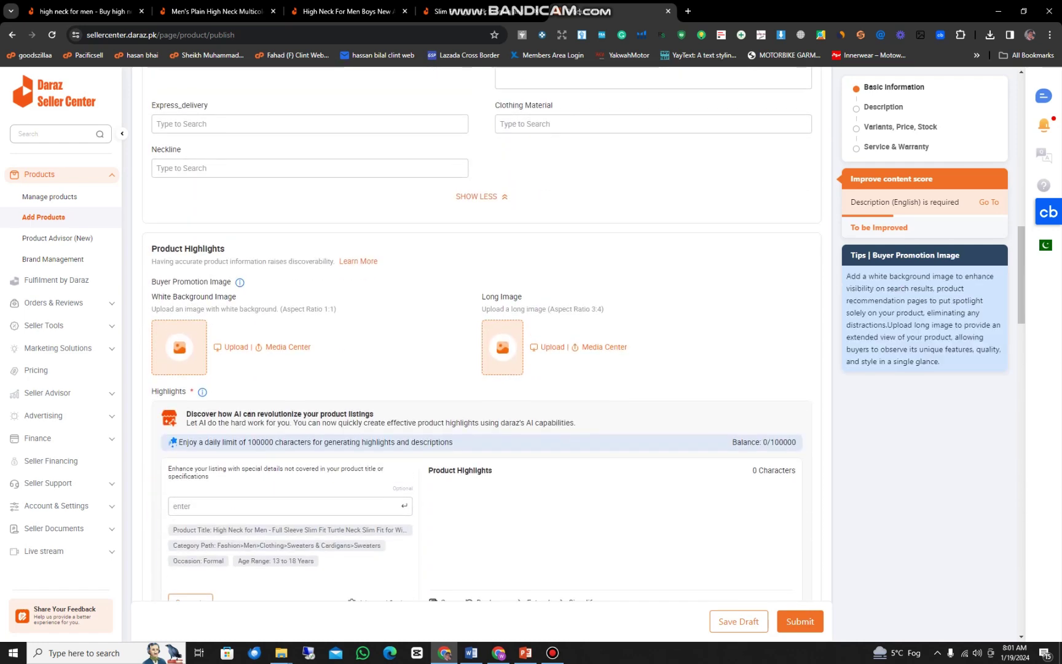
{"action": "left_click", "coordinate": [231, 347]}
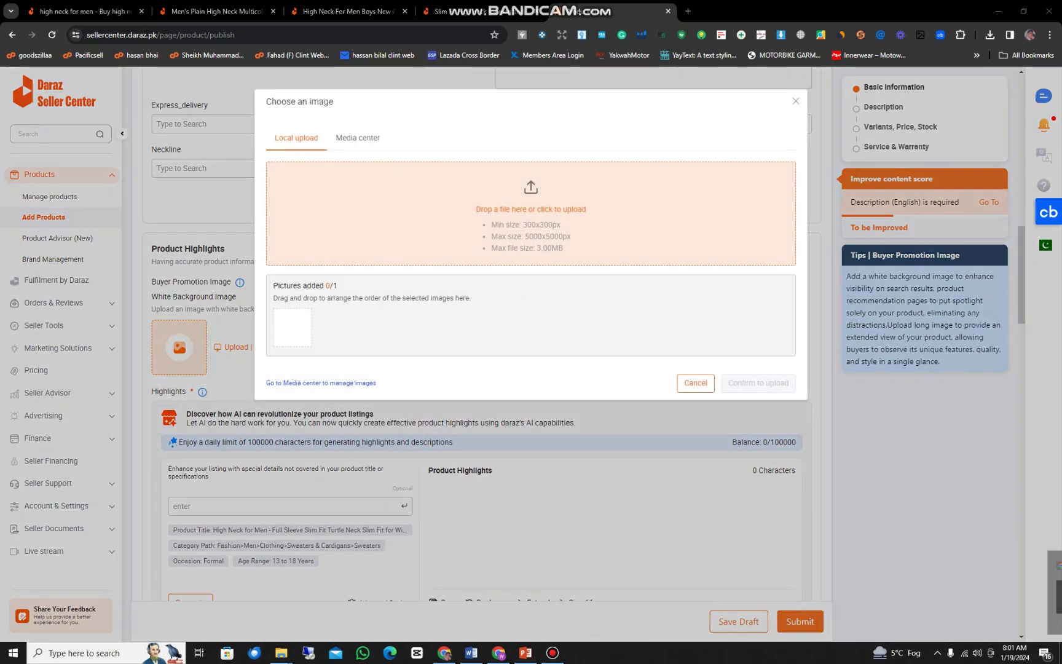
{"action": "left_click", "coordinate": [358, 137]}
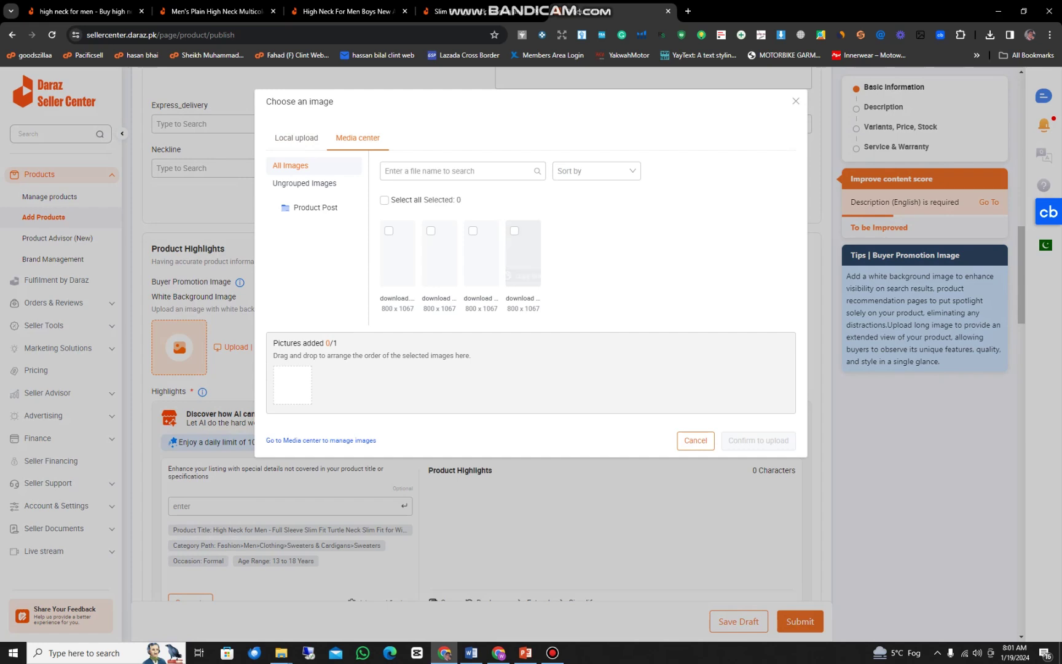
{"action": "left_click", "coordinate": [431, 232]}
{"action": "left_click", "coordinate": [758, 440]}
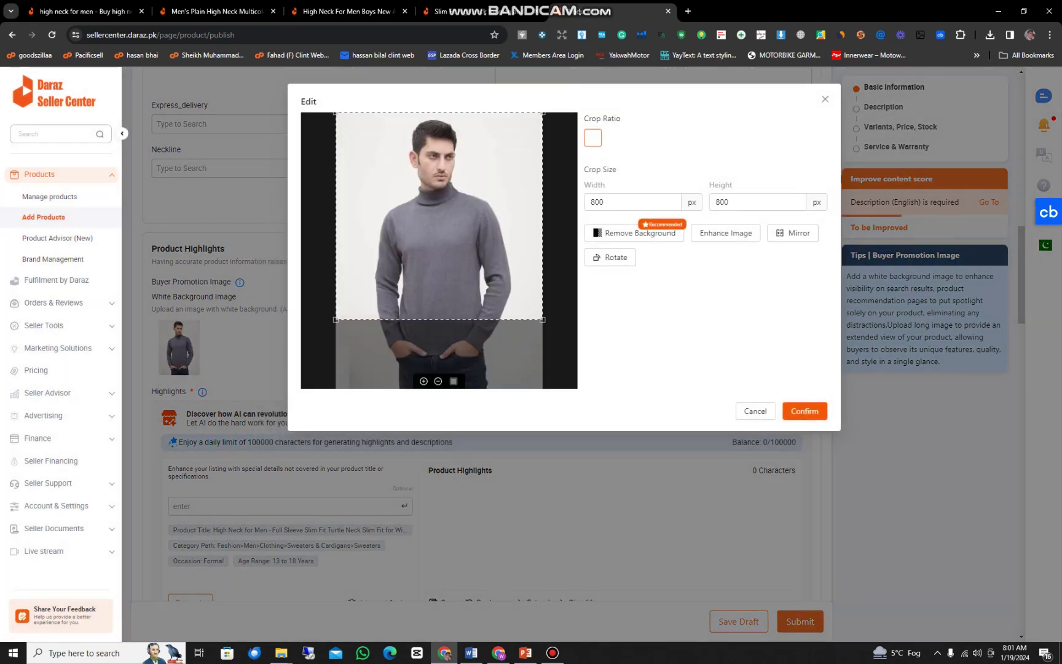
{"action": "left_click", "coordinate": [804, 410]}
Copy the bullet points from Turtle Neck Design through Winter Warmth in the Word listing into the product's English highlights.
{"action": "scroll", "coordinate": [482, 344], "scroll_direction": "down", "scroll_amount": 3}
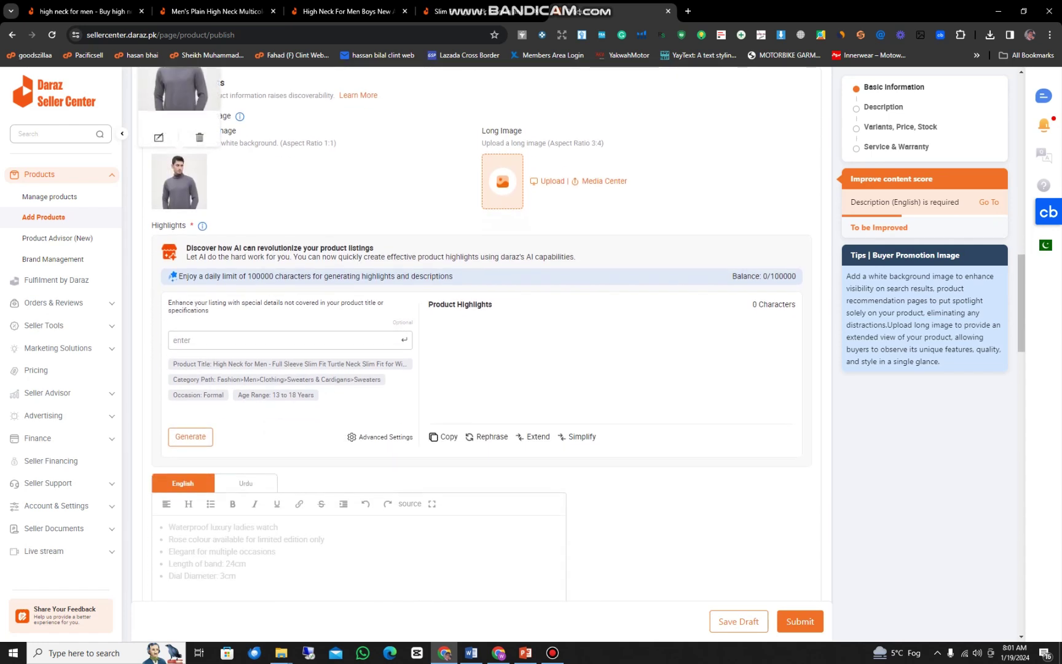
{"action": "scroll", "coordinate": [480, 338], "scroll_direction": "down", "scroll_amount": 1}
{"action": "scroll", "coordinate": [480, 338], "scroll_direction": "down", "scroll_amount": 3}
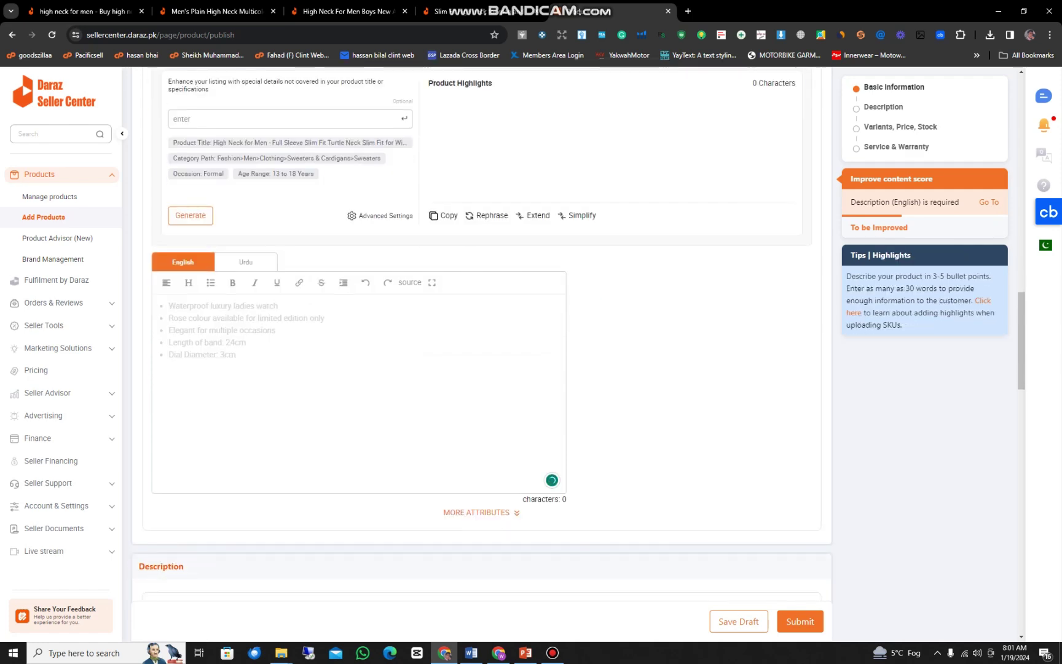
{"action": "left_click", "coordinate": [472, 653]}
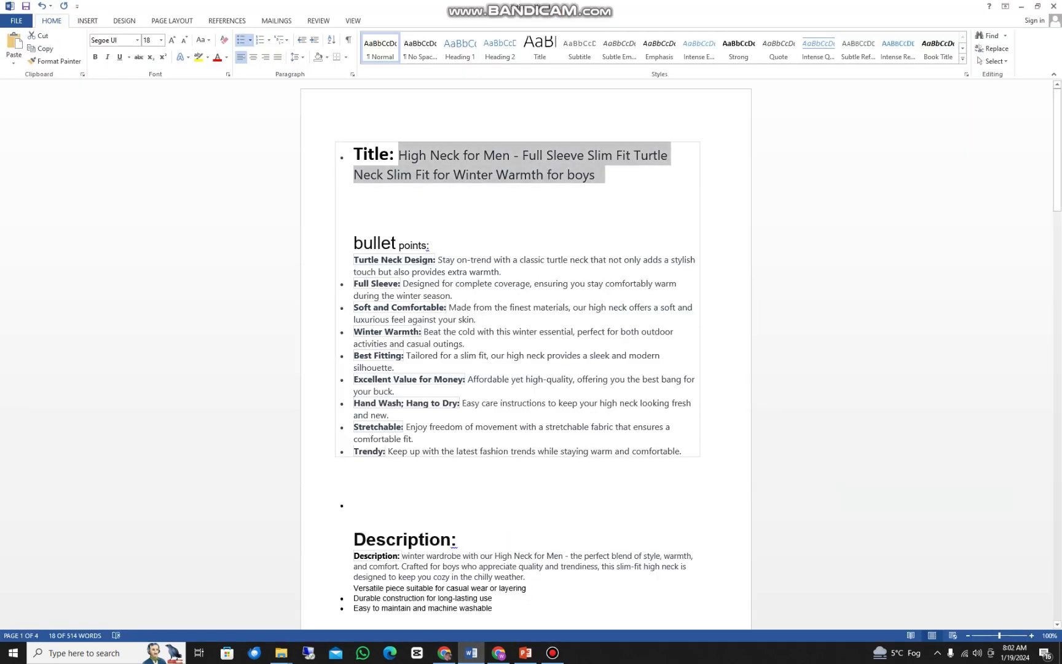
{"action": "left_click_drag", "start_coordinate": [354, 259], "coordinate": [464, 343]}
{"action": "key", "text": "ctrl+c"}
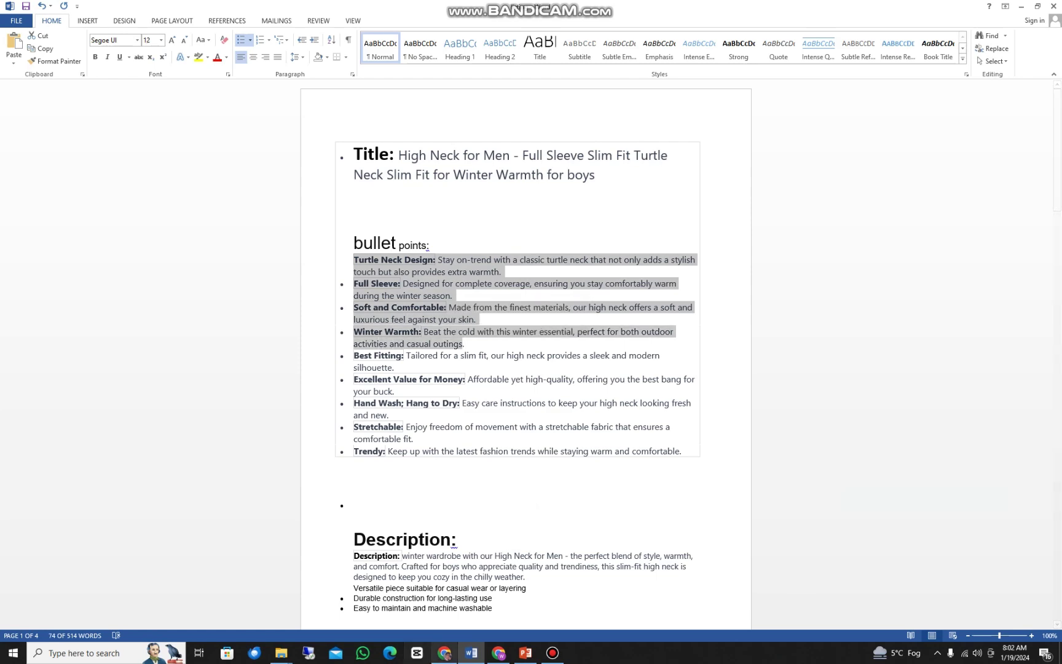
{"action": "left_click", "coordinate": [444, 652]}
{"action": "key", "text": "ctrl+v"}
Expand the extra highlight attributes and start the What's in the box entry with "1 x".
{"action": "scroll", "coordinate": [480, 332], "scroll_direction": "down", "scroll_amount": 3}
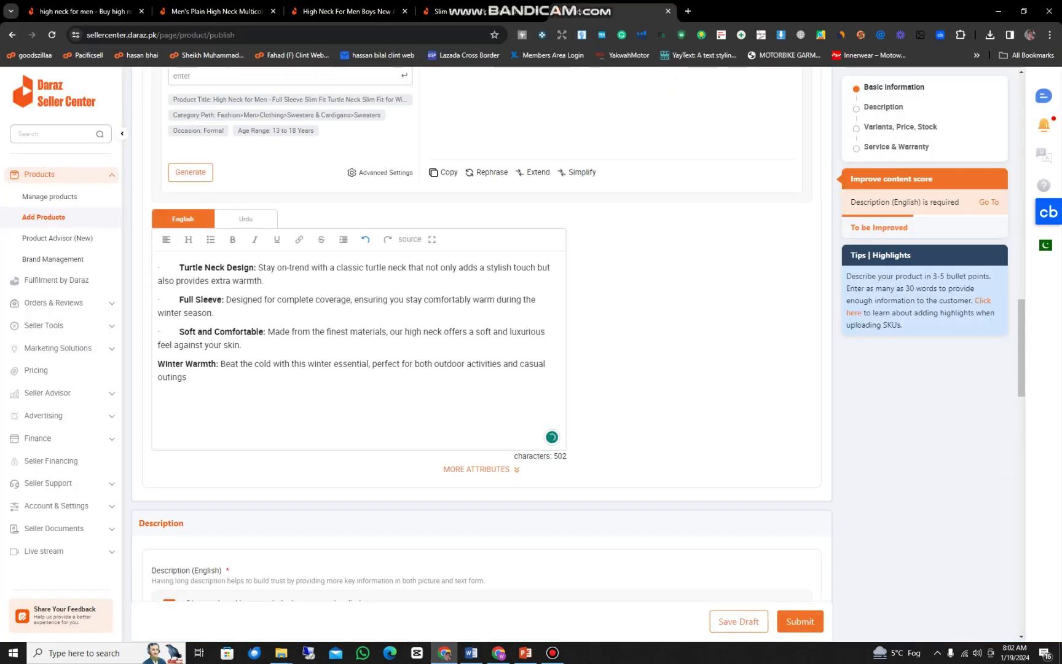
{"action": "left_click", "coordinate": [481, 291]}
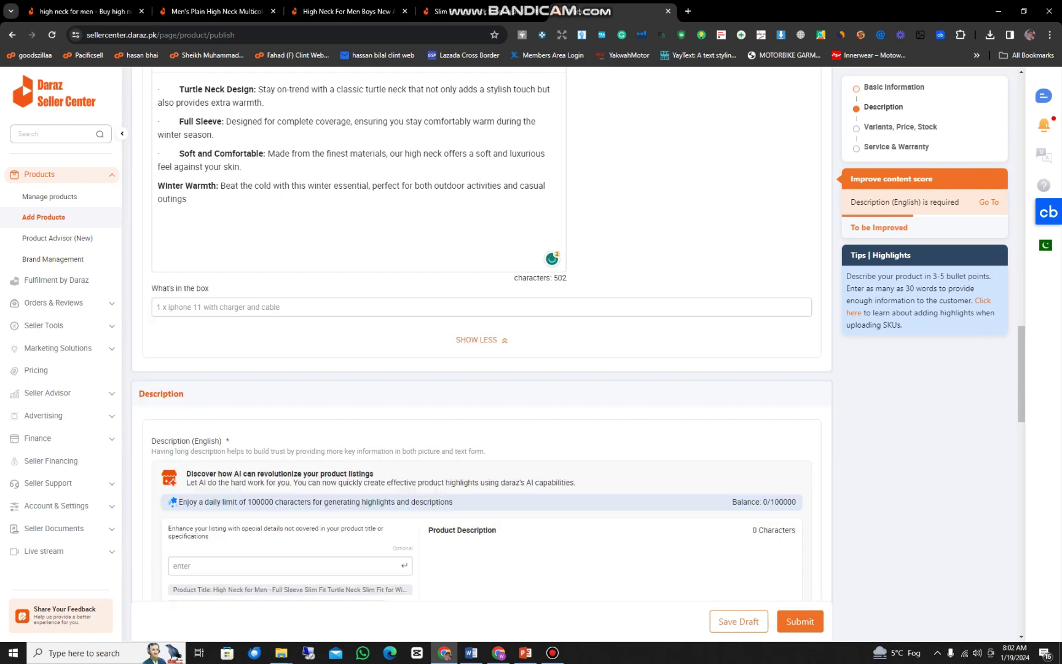
{"action": "scroll", "coordinate": [481, 291], "scroll_direction": "down", "scroll_amount": 1}
{"action": "left_click_drag", "start_coordinate": [210, 233], "coordinate": [151, 234]}
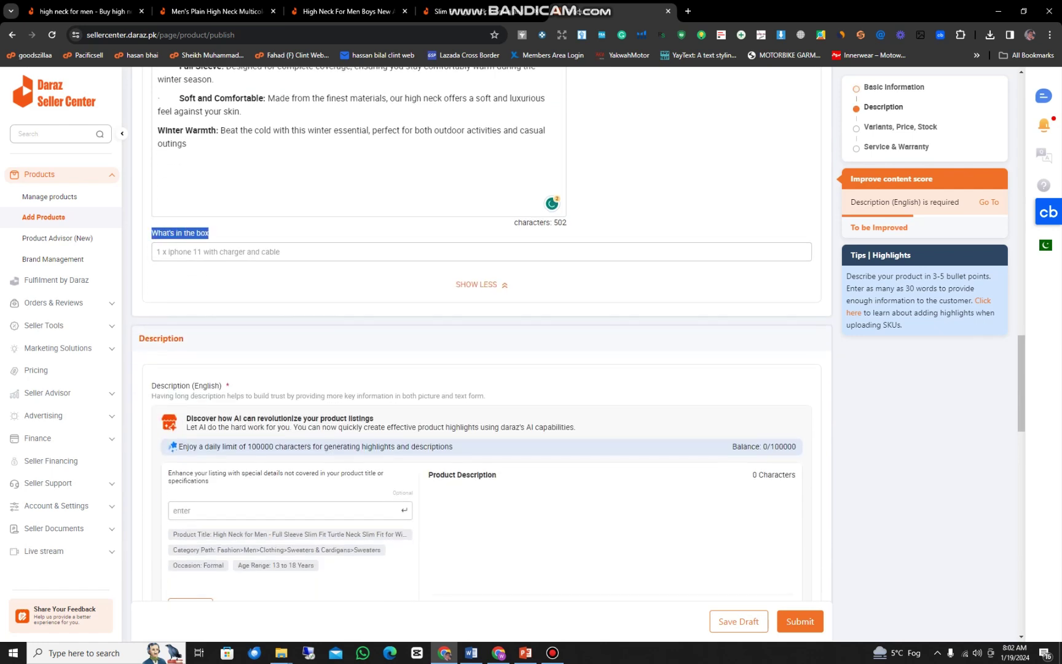
{"action": "left_click", "coordinate": [203, 252]}
{"action": "type", "text": "1 x"}
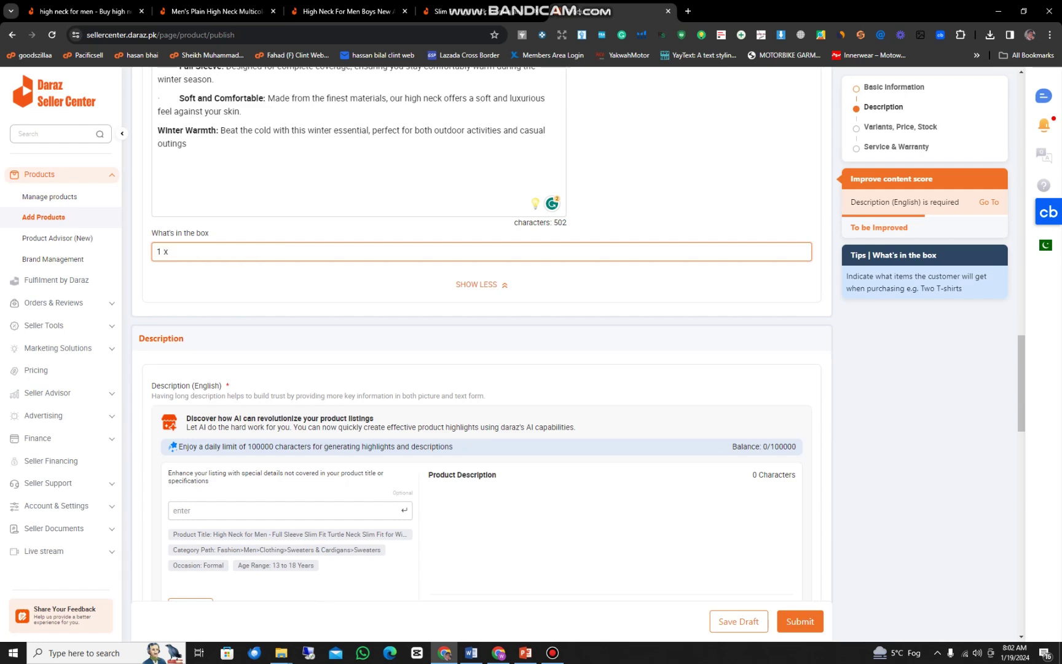
Copy the English product name and append it to the What's in the box entry, then collapse the extra highlight attributes.
{"action": "scroll", "coordinate": [479, 344], "scroll_direction": "up", "scroll_amount": 20}
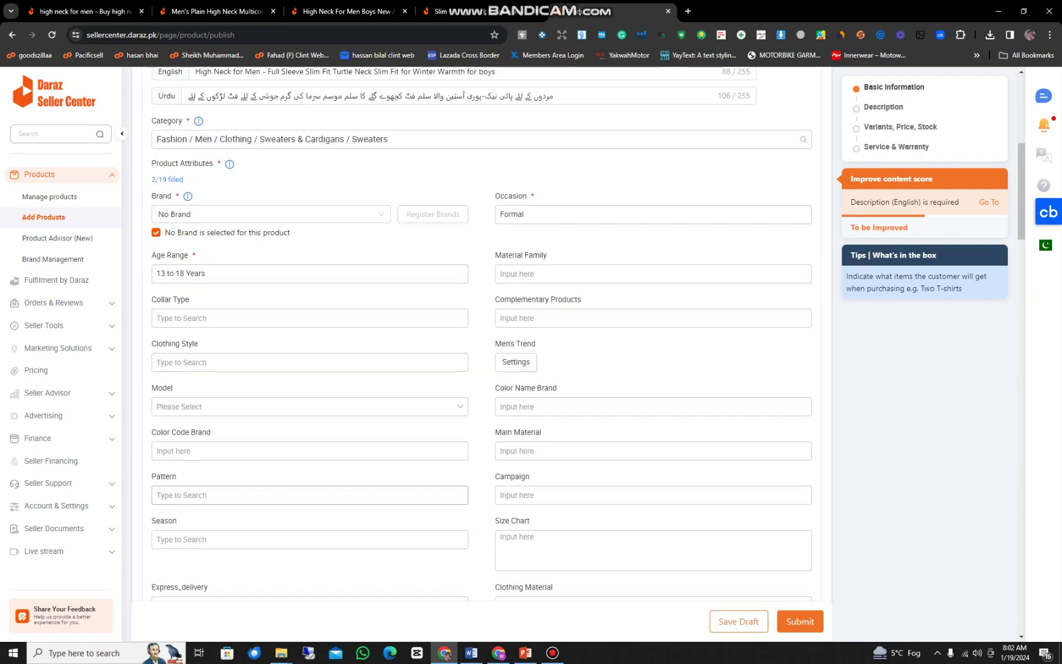
{"action": "left_click", "coordinate": [275, 474]}
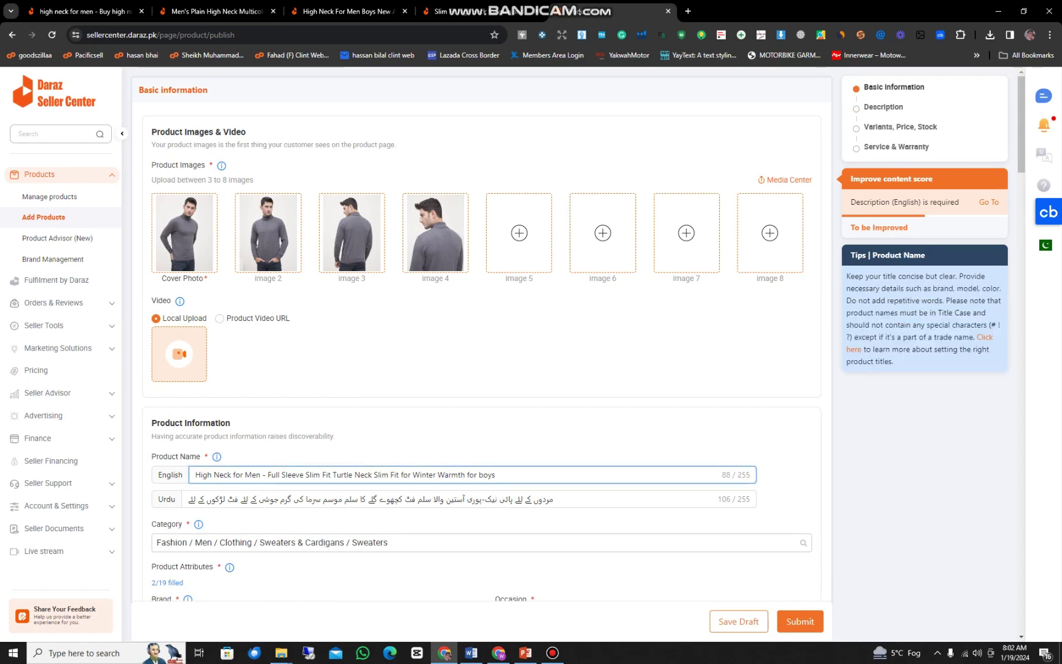
{"action": "key", "text": "ctrl+a"}
{"action": "key", "text": "ctrl+c"}
{"action": "scroll", "coordinate": [479, 344], "scroll_direction": "down", "scroll_amount": 20}
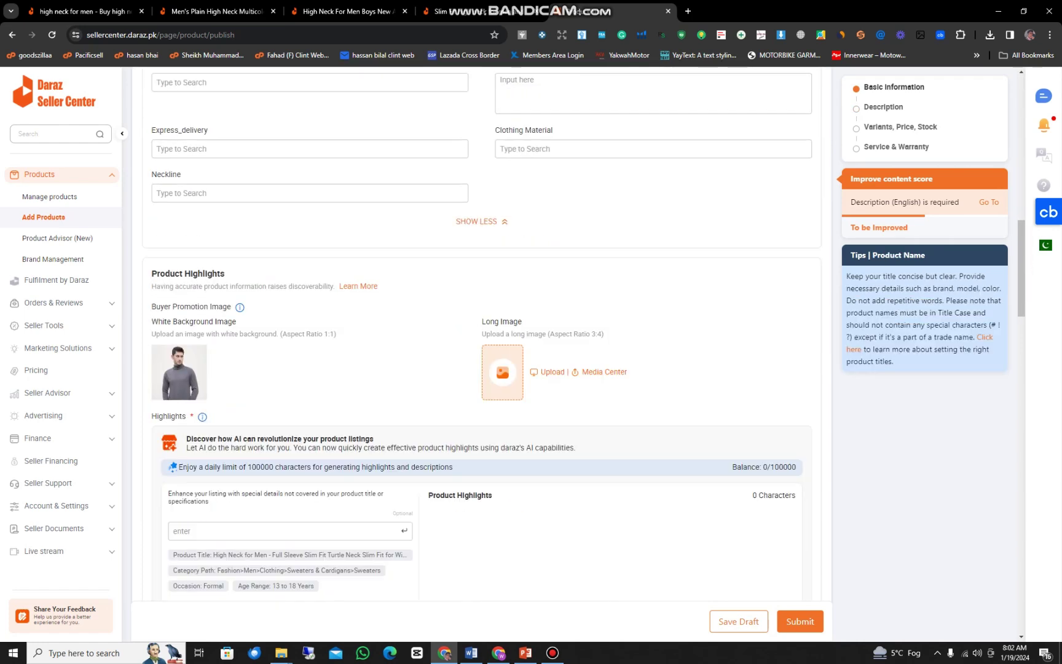
{"action": "scroll", "coordinate": [479, 344], "scroll_direction": "down", "scroll_amount": 2}
{"action": "left_click", "coordinate": [169, 362]}
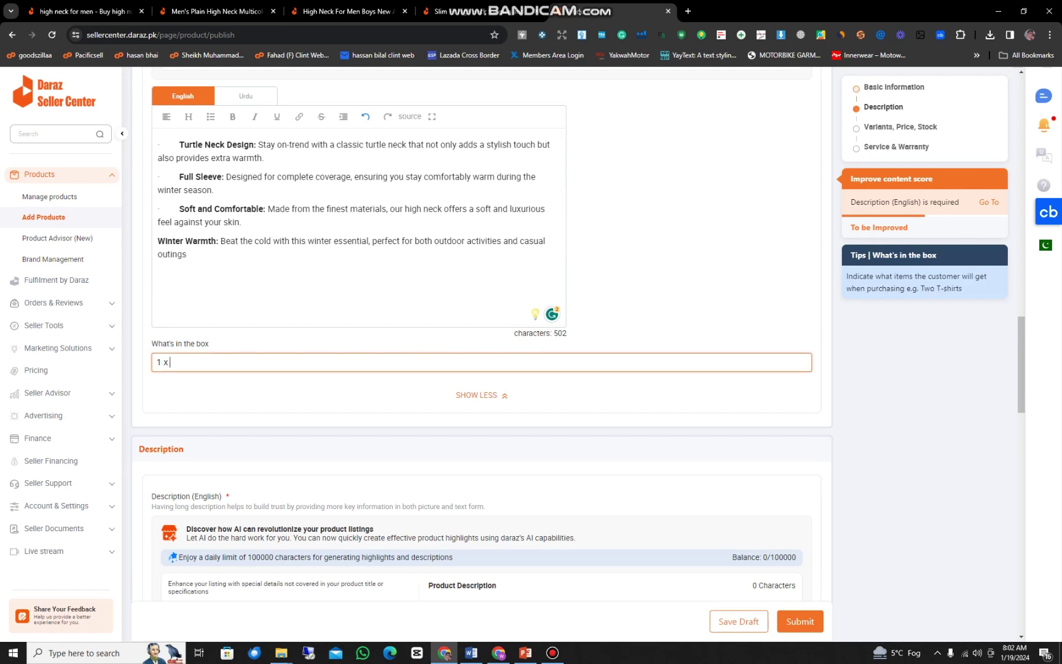
{"action": "key", "text": "ctrl+v"}
{"action": "scroll", "coordinate": [482, 332], "scroll_direction": "down", "scroll_amount": 1}
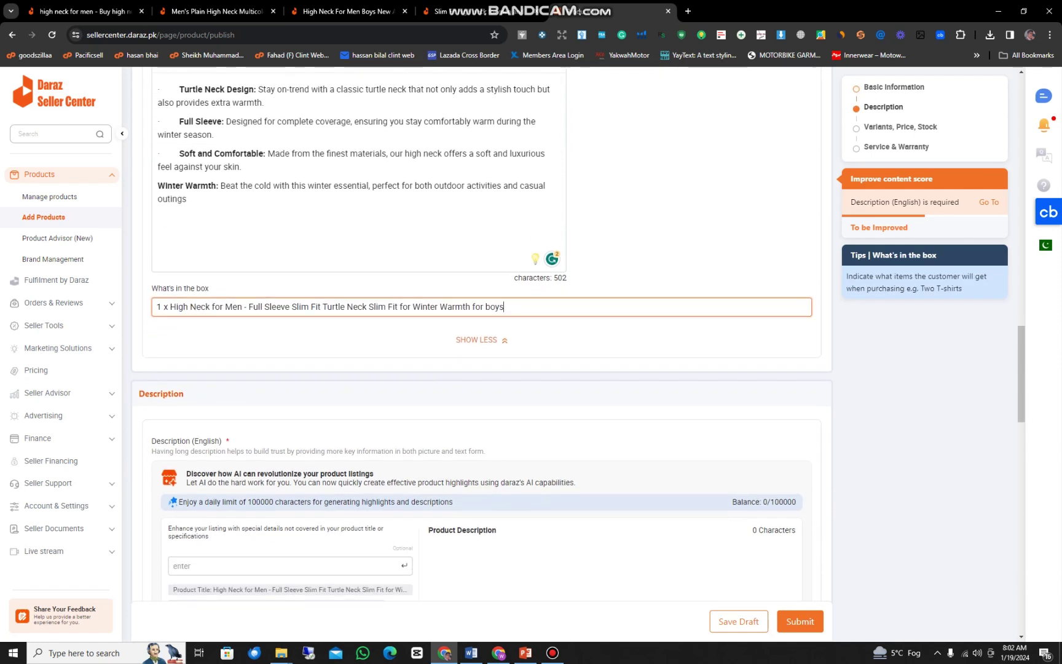
{"action": "left_click", "coordinate": [481, 340]}
Look over the Highlights section and the English Description section with its text editor.
{"action": "scroll", "coordinate": [481, 340], "scroll_direction": "down", "scroll_amount": 3}
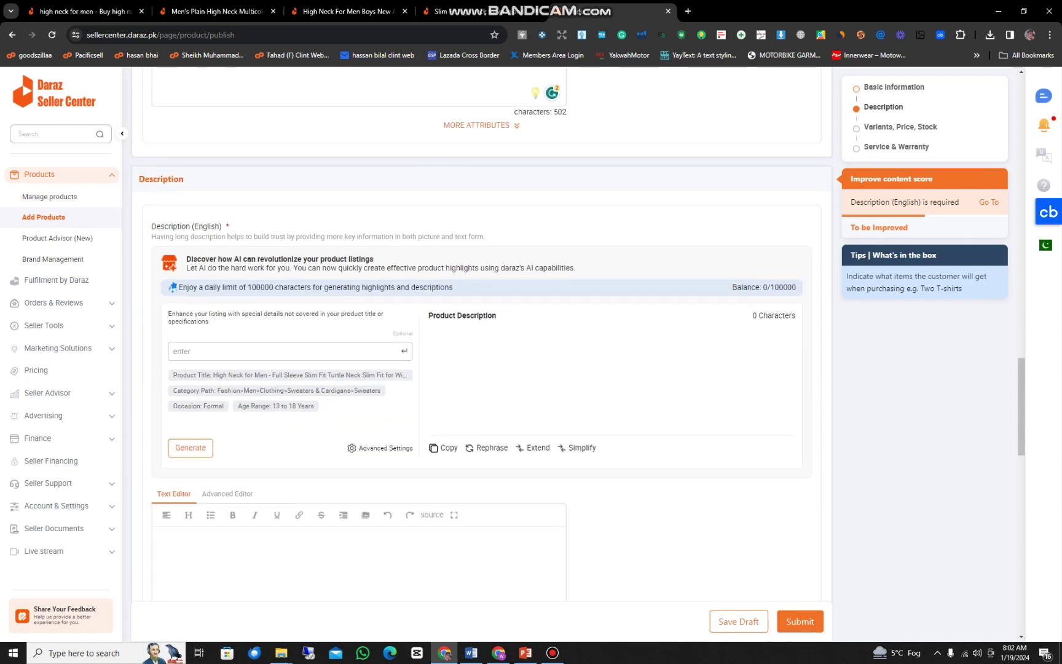
{"action": "left_click_drag", "start_coordinate": [156, 226], "coordinate": [223, 226]}
{"action": "scroll", "coordinate": [479, 345], "scroll_direction": "up", "scroll_amount": 10}
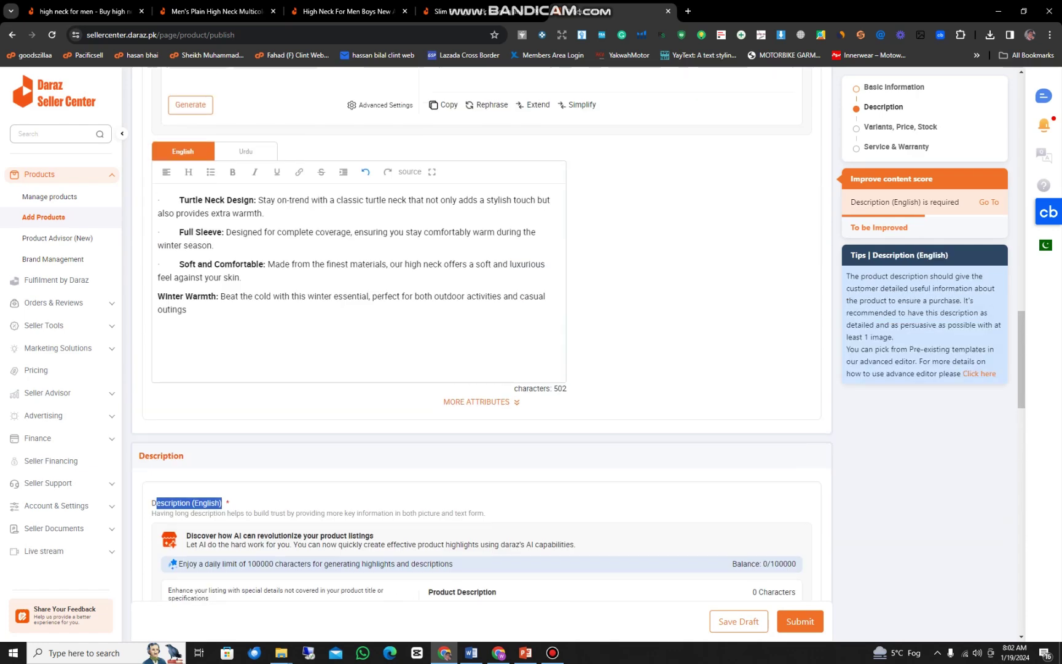
{"action": "scroll", "coordinate": [482, 344], "scroll_direction": "up", "scroll_amount": 3}
{"action": "scroll", "coordinate": [480, 344], "scroll_direction": "up", "scroll_amount": 1}
{"action": "scroll", "coordinate": [479, 344], "scroll_direction": "down", "scroll_amount": 5}
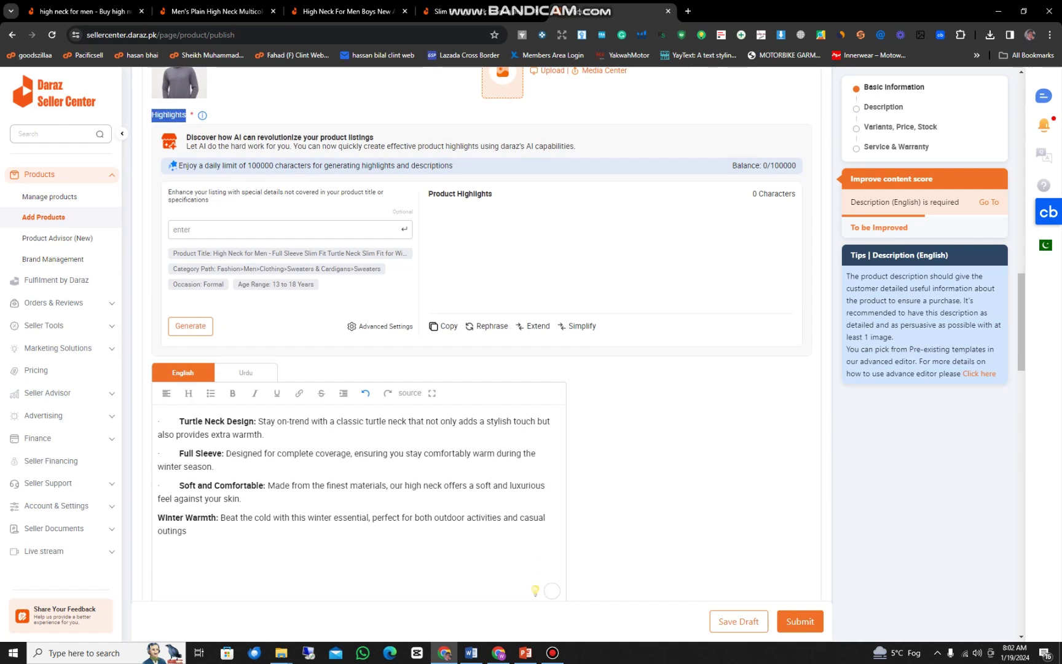
{"action": "scroll", "coordinate": [482, 344], "scroll_direction": "down", "scroll_amount": 8}
{"action": "scroll", "coordinate": [482, 344], "scroll_direction": "down", "scroll_amount": 6}
{"action": "left_click", "coordinate": [157, 204]}
{"action": "scroll", "coordinate": [482, 344], "scroll_direction": "down", "scroll_amount": 3}
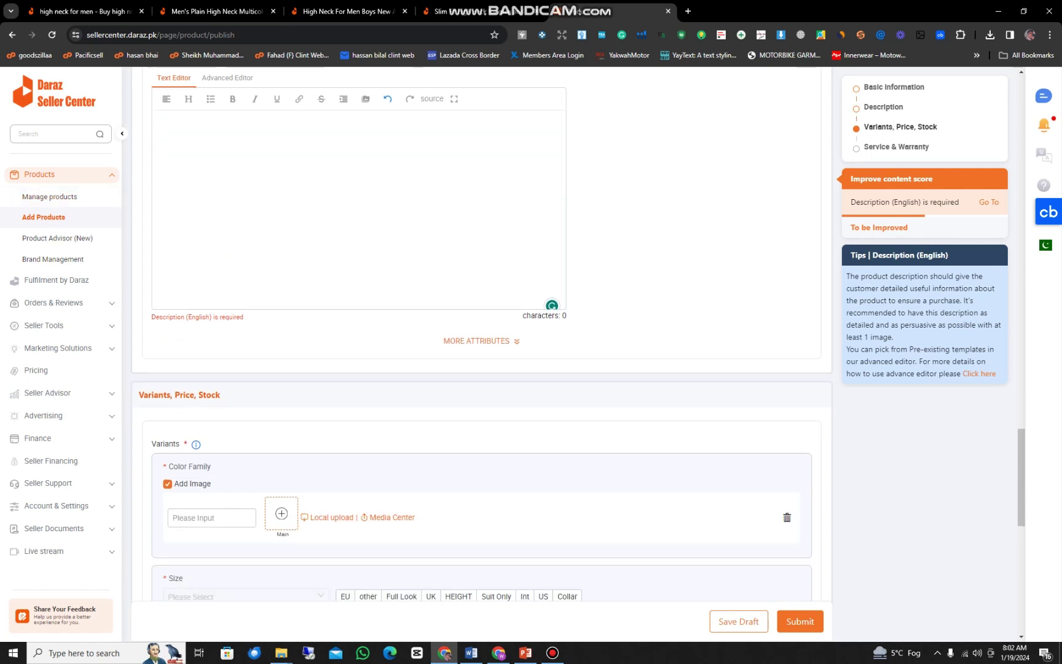
{"action": "scroll", "coordinate": [482, 344], "scroll_direction": "up", "scroll_amount": 3}
{"action": "scroll", "coordinate": [232, 348], "scroll_direction": "up", "scroll_amount": 2}
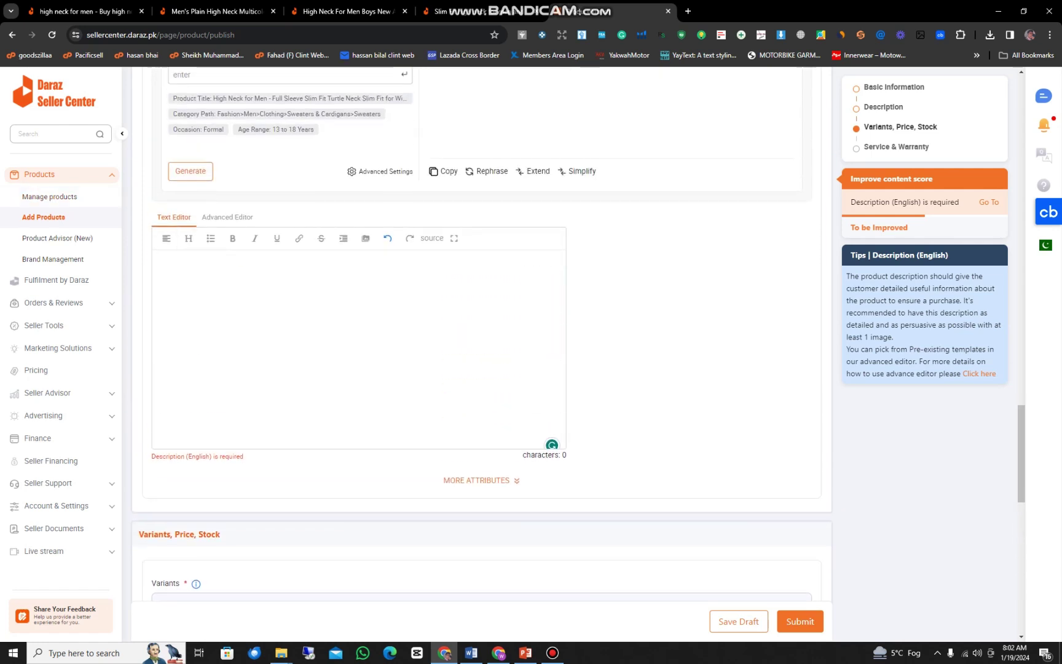
{"action": "scroll", "coordinate": [232, 348], "scroll_direction": "up", "scroll_amount": 1}
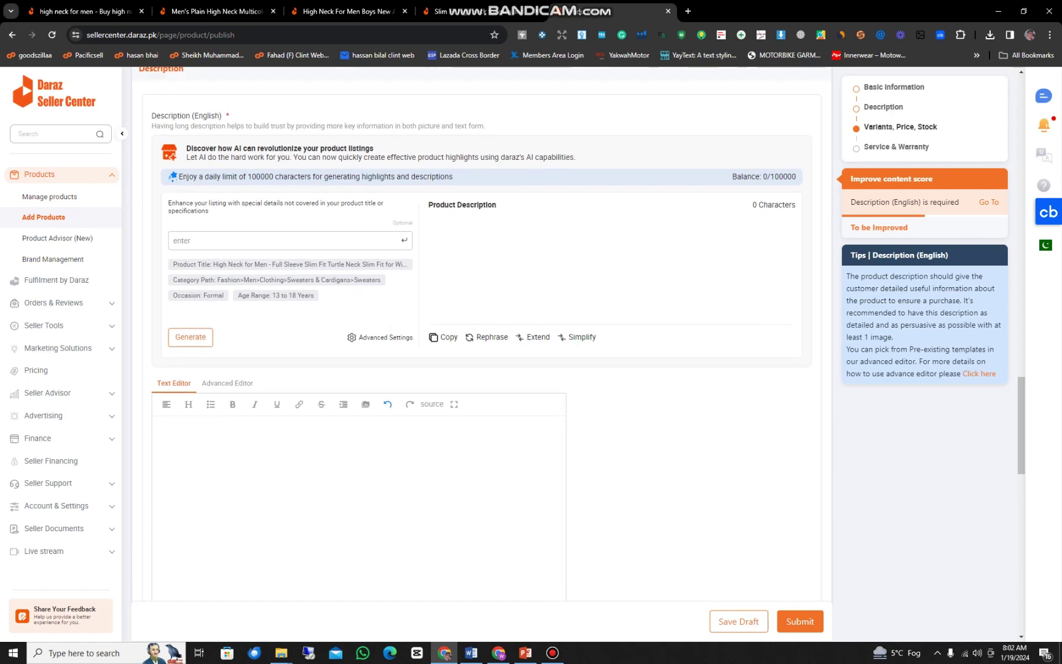
{"action": "scroll", "coordinate": [232, 348], "scroll_direction": "down", "scroll_amount": 2}
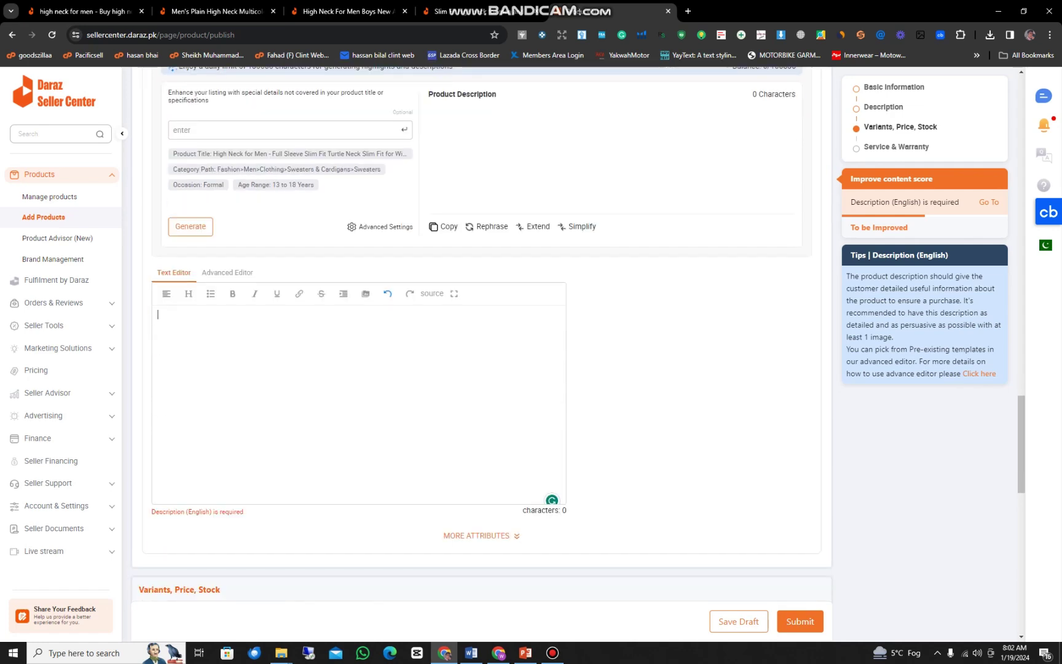
Copy the bullet points from Best Fitting through Trendy in the Word listing into the English description.
{"action": "left_click", "coordinate": [471, 653]}
{"action": "left_click_drag", "start_coordinate": [353, 356], "coordinate": [356, 461]}
{"action": "key", "text": "ctrl+c"}
{"action": "left_click", "coordinate": [445, 653]}
{"action": "key", "text": "ctrl+v"}
Expand the extra description attributes and place the cursor in the Urdu description editor.
{"action": "scroll", "coordinate": [481, 468], "scroll_direction": "down", "scroll_amount": 1}
{"action": "left_click", "coordinate": [482, 467]}
{"action": "scroll", "coordinate": [481, 467], "scroll_direction": "down", "scroll_amount": 3}
{"action": "left_click", "coordinate": [158, 369]}
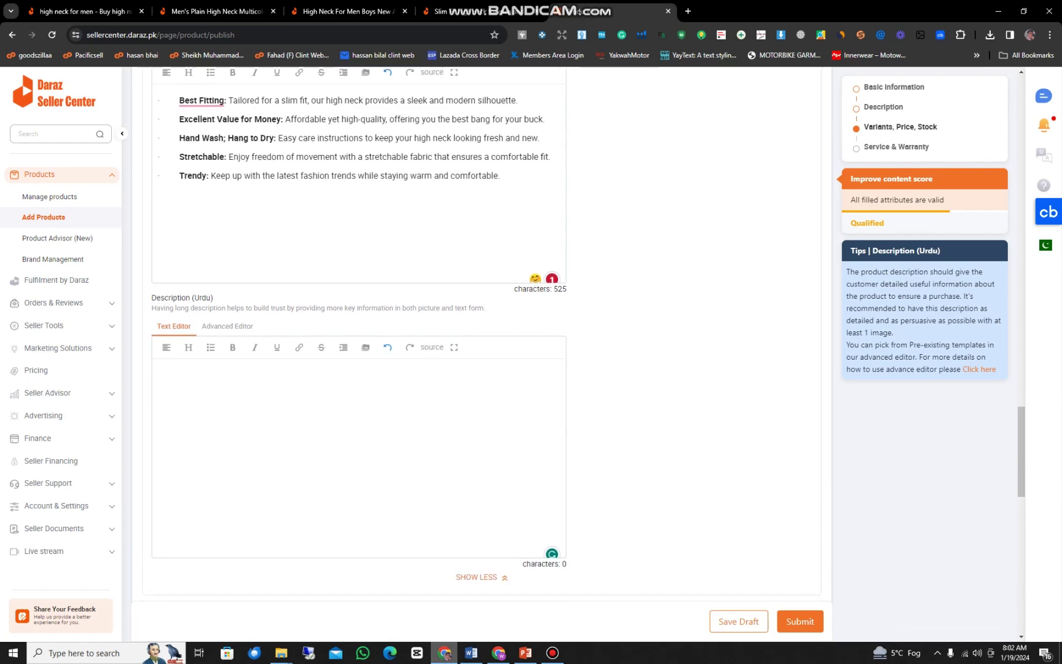
Move the Best Fitting through Trendy bullet points from the English description to the end of the English highlights.
{"action": "scroll", "coordinate": [481, 368], "scroll_direction": "up", "scroll_amount": 3}
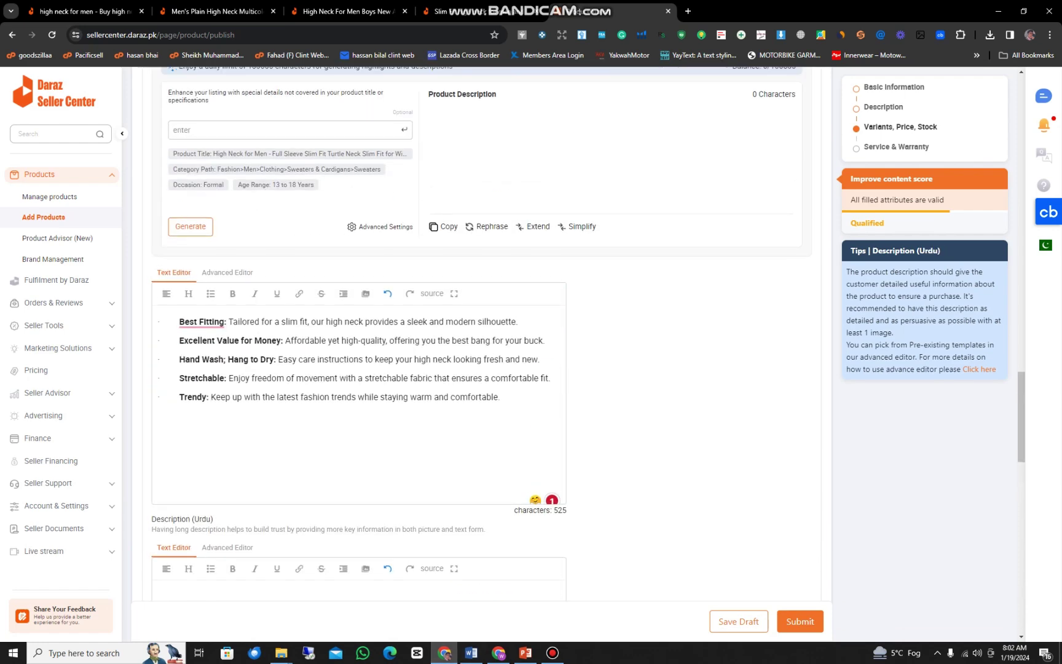
{"action": "left_click", "coordinate": [501, 398]}
{"action": "left_click_drag", "start_coordinate": [500, 396], "coordinate": [171, 320]}
{"action": "key", "text": "ctrl+x"}
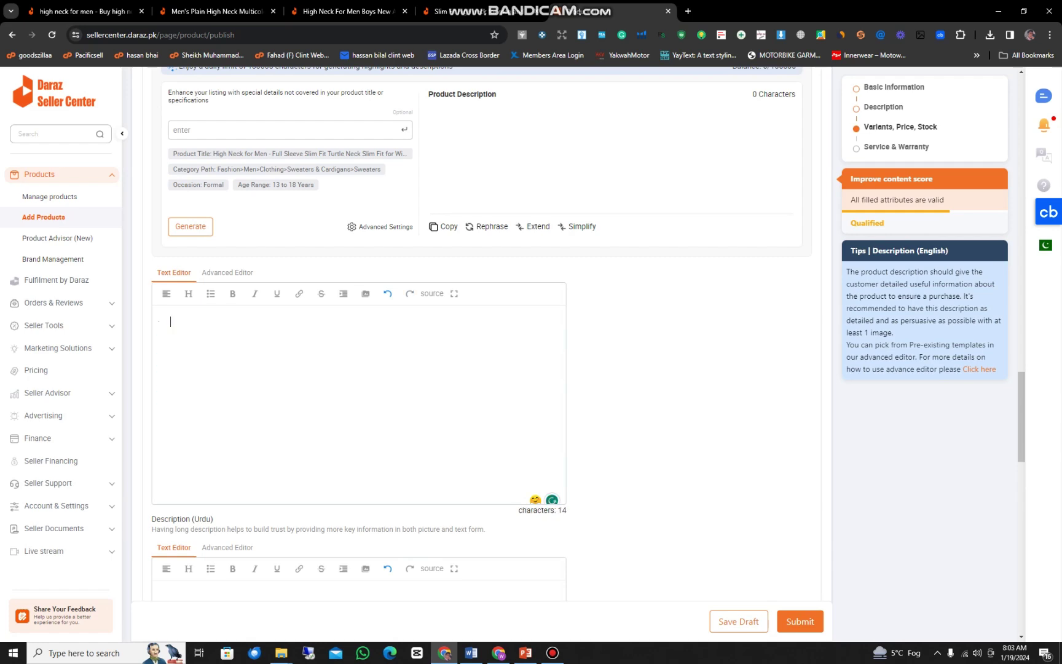
{"action": "scroll", "coordinate": [178, 321], "scroll_direction": "up", "scroll_amount": 7}
{"action": "left_click", "coordinate": [188, 199]}
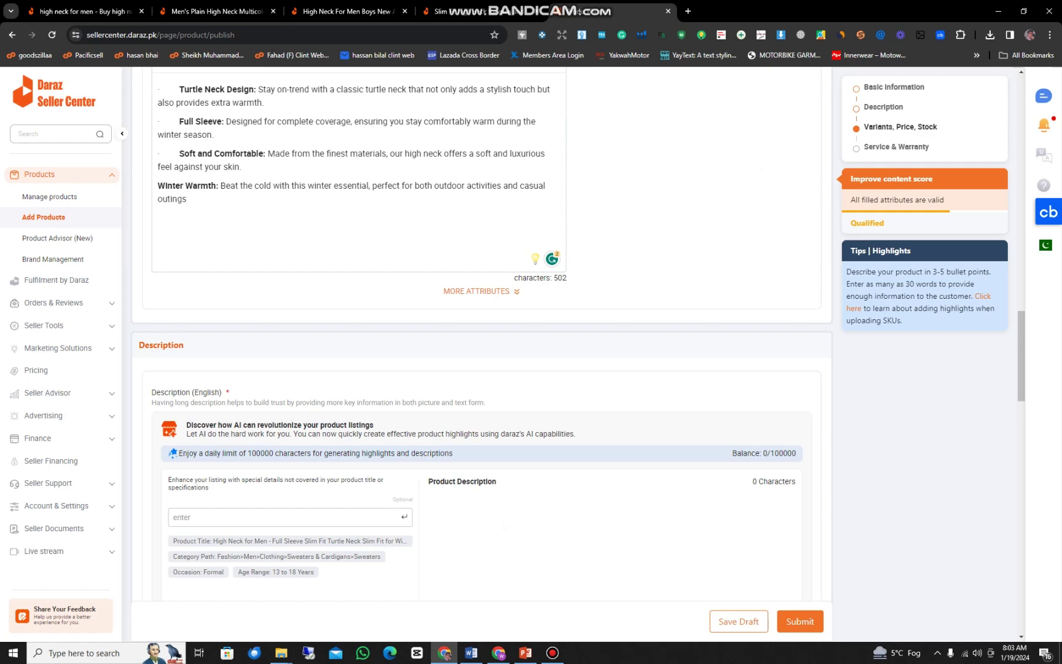
{"action": "key", "text": "ctrl+v"}
Copy the description paragraph and its three feature lines from the Word listing into the product's English description.
{"action": "scroll", "coordinate": [482, 369], "scroll_direction": "down", "scroll_amount": 5}
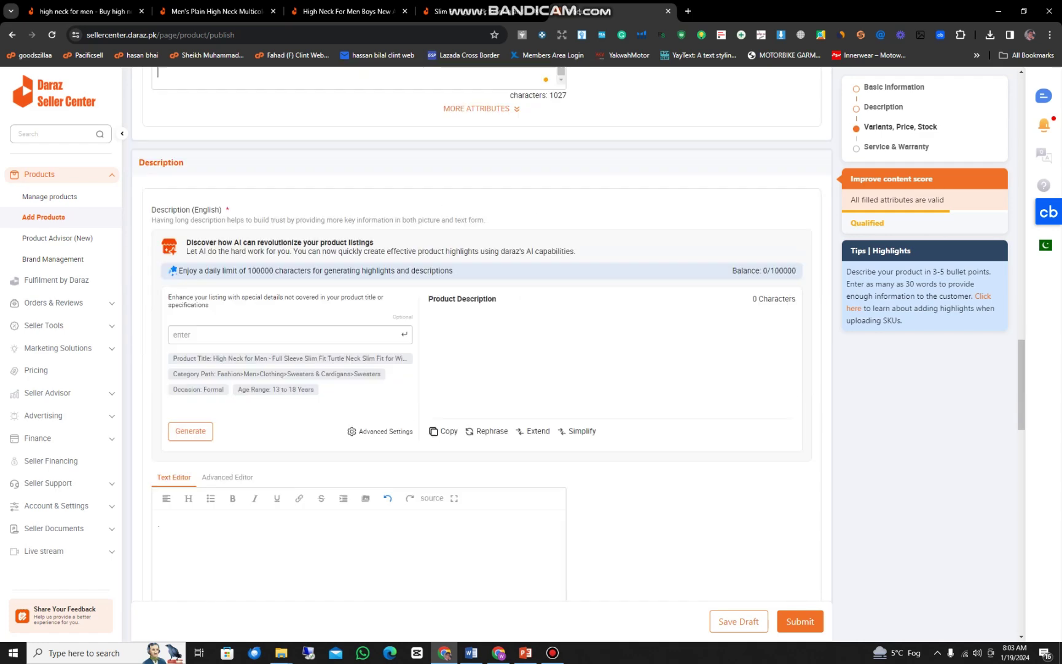
{"action": "scroll", "coordinate": [481, 369], "scroll_direction": "down", "scroll_amount": 2}
{"action": "left_click", "coordinate": [246, 295]}
{"action": "left_click", "coordinate": [472, 653]}
{"action": "scroll", "coordinate": [525, 353], "scroll_direction": "down", "scroll_amount": 2}
{"action": "scroll", "coordinate": [526, 369], "scroll_direction": "down", "scroll_amount": 1}
{"action": "left_click", "coordinate": [355, 461]}
{"action": "left_click_drag", "start_coordinate": [354, 476], "coordinate": [496, 529]}
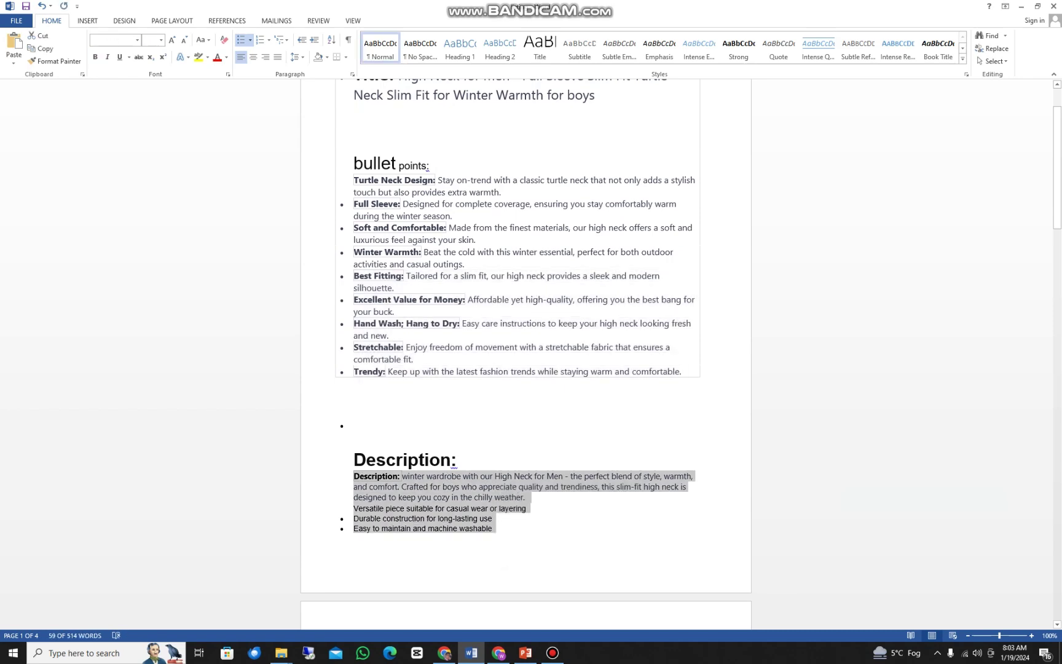
{"action": "key", "text": "ctrl+c"}
{"action": "left_click", "coordinate": [444, 653]}
{"action": "key", "text": "ctrl+v"}
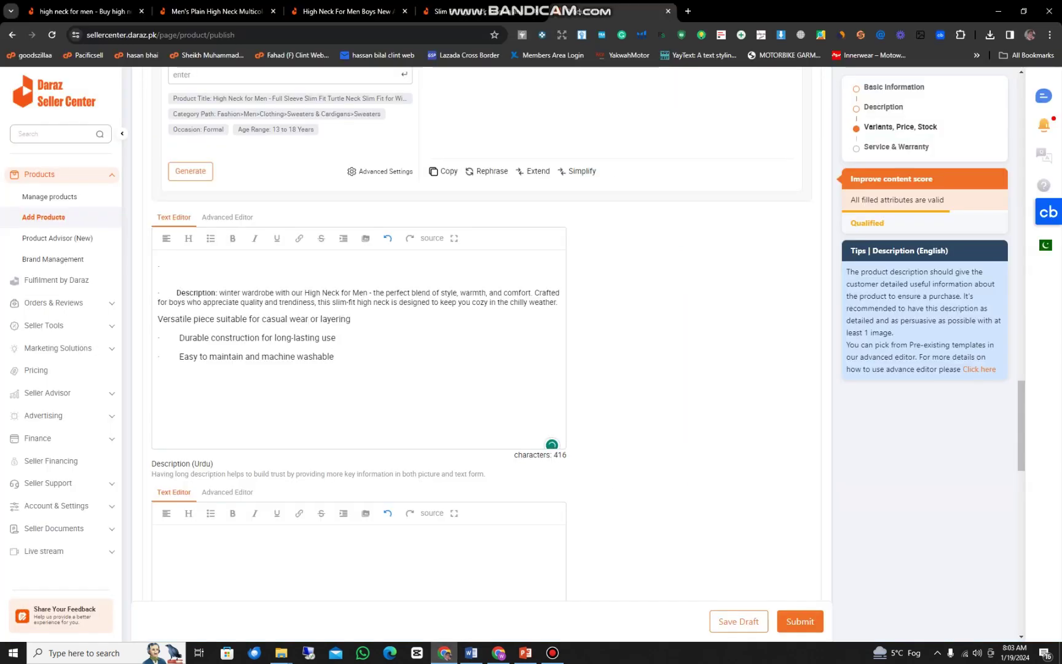
{"action": "scroll", "coordinate": [277, 349], "scroll_direction": "up", "scroll_amount": 2}
{"action": "scroll", "coordinate": [278, 348], "scroll_direction": "down", "scroll_amount": 2}
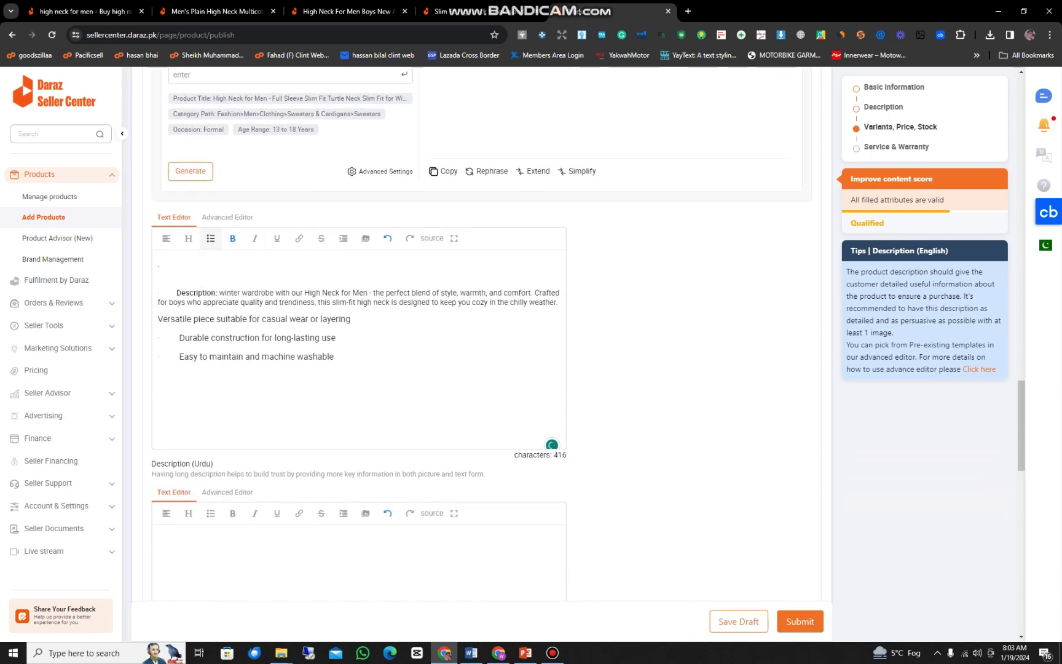
Format the line "Easy to maintain and machine washable" in the English description as a heading.
{"action": "left_click", "coordinate": [203, 304]}
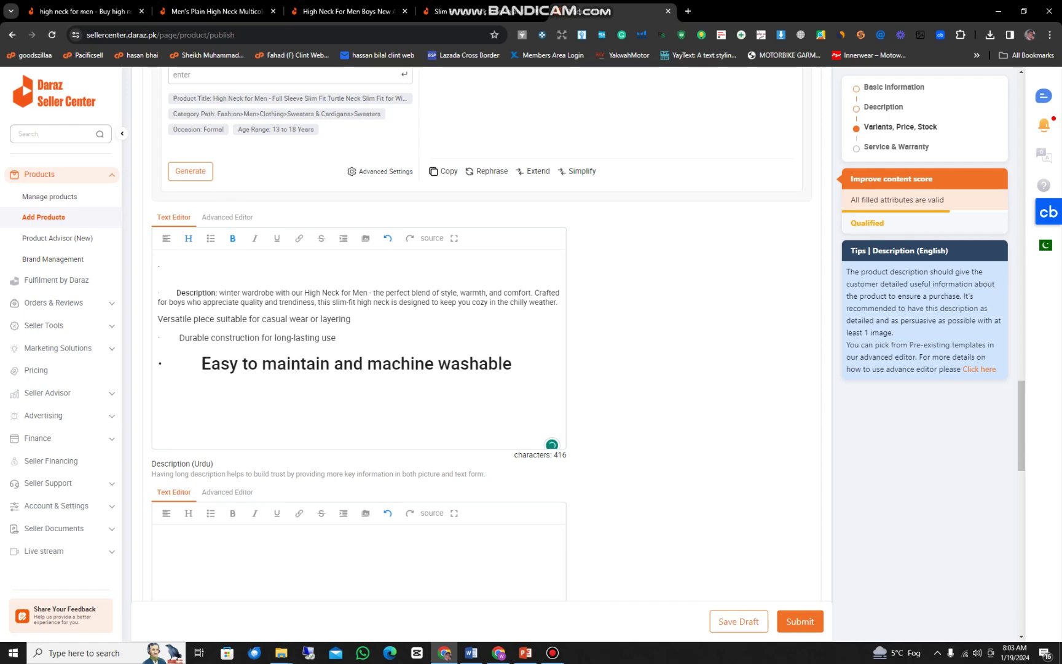
{"action": "scroll", "coordinate": [358, 344], "scroll_direction": "down", "scroll_amount": 6}
{"action": "scroll", "coordinate": [358, 344], "scroll_direction": "up", "scroll_amount": 5}
{"action": "scroll", "coordinate": [359, 344], "scroll_direction": "down", "scroll_amount": 1}
{"action": "scroll", "coordinate": [342, 405], "scroll_direction": "down", "scroll_amount": 1}
Insert all five images from the Media center into the Urdu description.
{"action": "left_click", "coordinate": [342, 458]}
{"action": "scroll", "coordinate": [342, 457], "scroll_direction": "down", "scroll_amount": 1}
{"action": "left_click_drag", "start_coordinate": [151, 297], "coordinate": [215, 299]}
{"action": "scroll", "coordinate": [271, 332], "scroll_direction": "down", "scroll_amount": 2}
{"action": "left_click", "coordinate": [344, 238]}
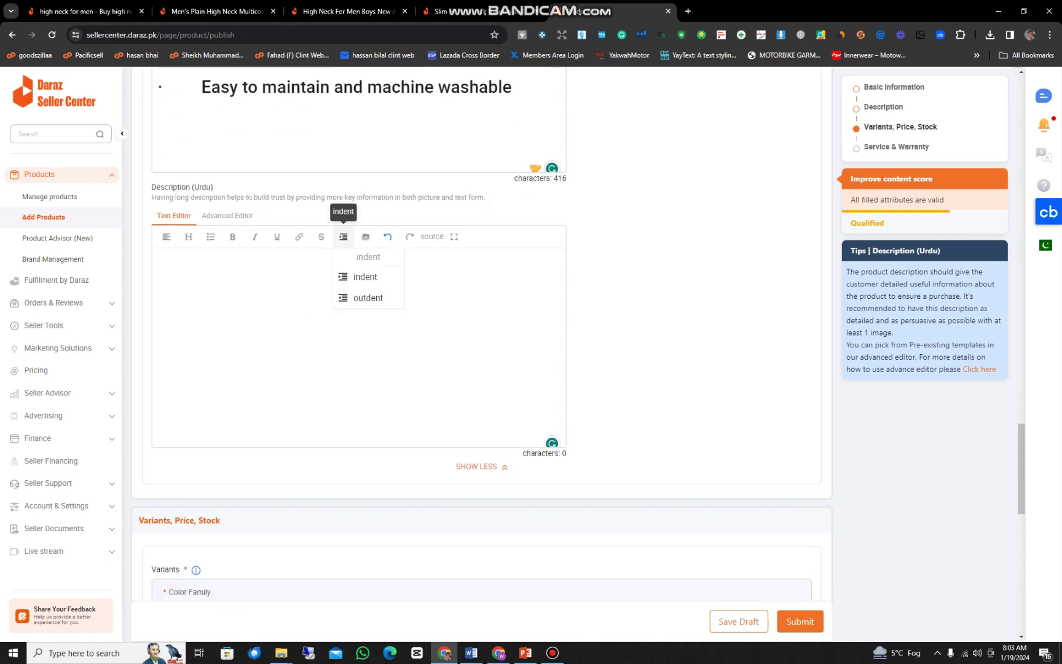
{"action": "left_click", "coordinate": [365, 236]}
{"action": "left_click", "coordinate": [358, 137]}
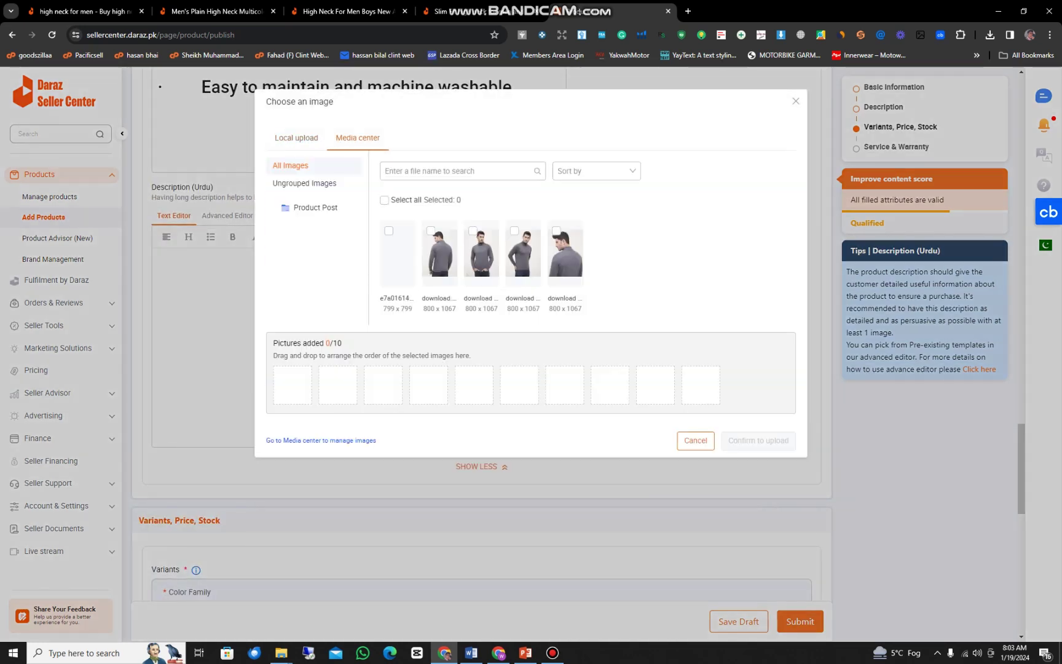
{"action": "left_click", "coordinate": [439, 251]}
{"action": "left_click", "coordinate": [398, 252]}
{"action": "left_click", "coordinate": [481, 252]}
{"action": "left_click", "coordinate": [523, 252]}
{"action": "left_click", "coordinate": [565, 252]}
{"action": "left_click", "coordinate": [758, 440]}
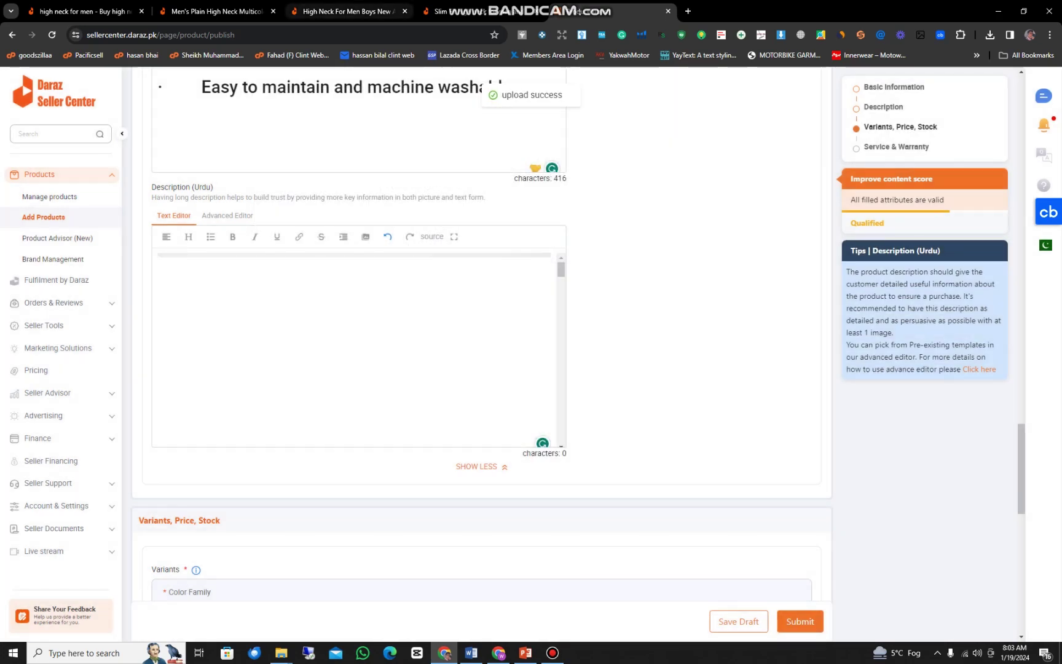
Examine the product details and description images in the two competing Daraz listings, Men's Plain High Neck Multicolor and High Neck For Men Boys.
{"action": "left_click", "coordinate": [348, 12]}
{"action": "left_click", "coordinate": [216, 11]}
{"action": "scroll", "coordinate": [332, 226], "scroll_direction": "down", "scroll_amount": 12}
{"action": "left_click_drag", "start_coordinate": [233, 439], "coordinate": [311, 564]}
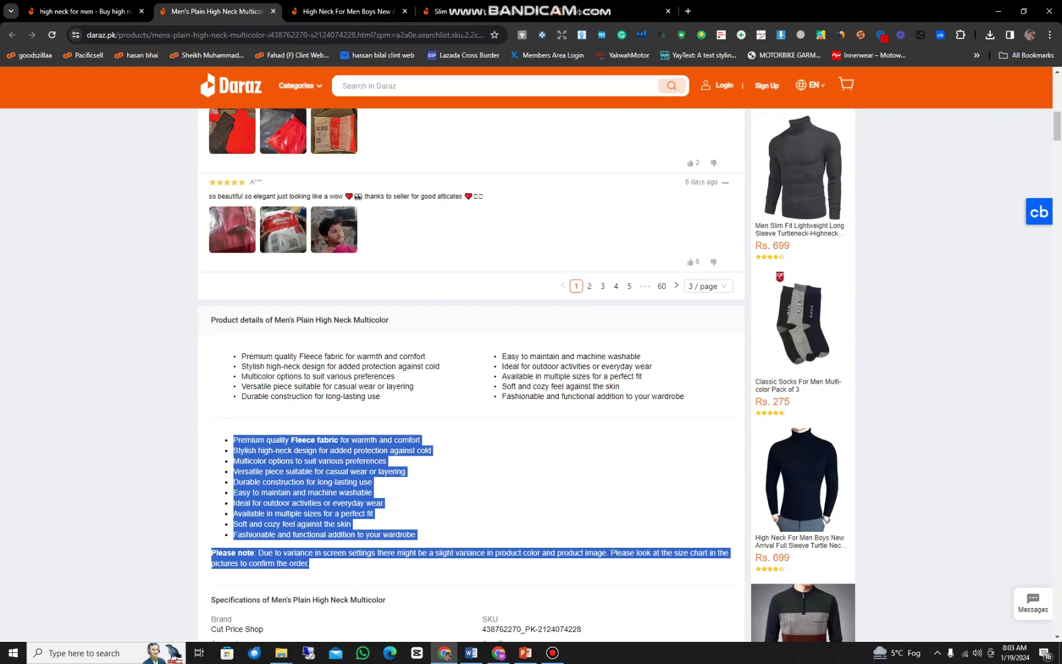
{"action": "left_click", "coordinate": [347, 11]}
{"action": "scroll", "coordinate": [326, 246], "scroll_direction": "down", "scroll_amount": 12}
{"action": "left_click_drag", "start_coordinate": [224, 435], "coordinate": [265, 456]}
{"action": "scroll", "coordinate": [266, 456], "scroll_direction": "down", "scroll_amount": 15}
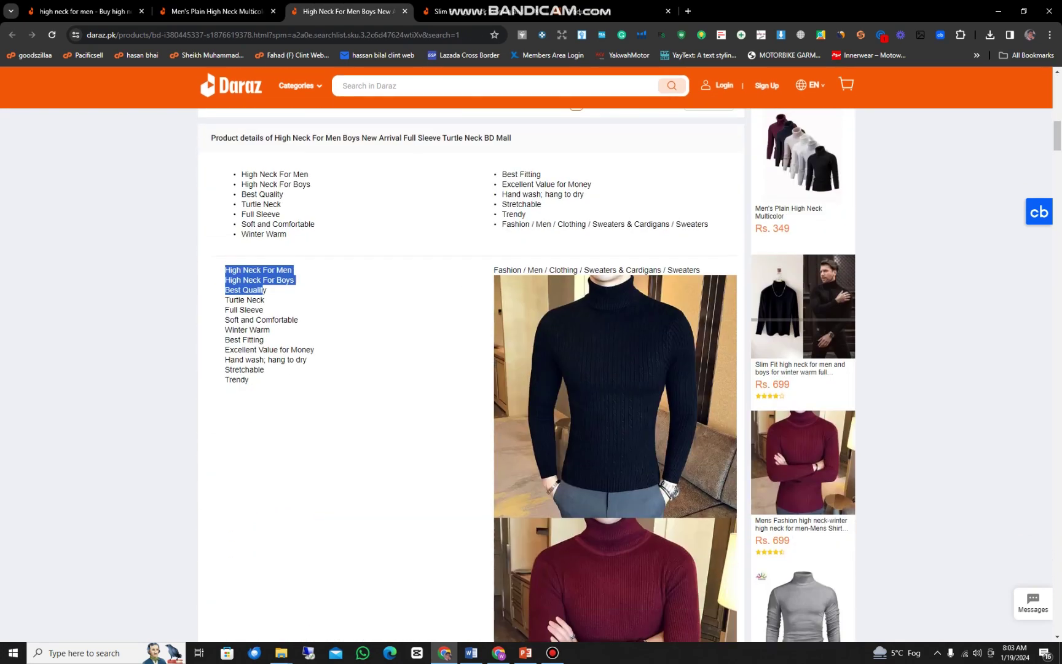
{"action": "scroll", "coordinate": [615, 368], "scroll_direction": "down", "scroll_amount": 6}
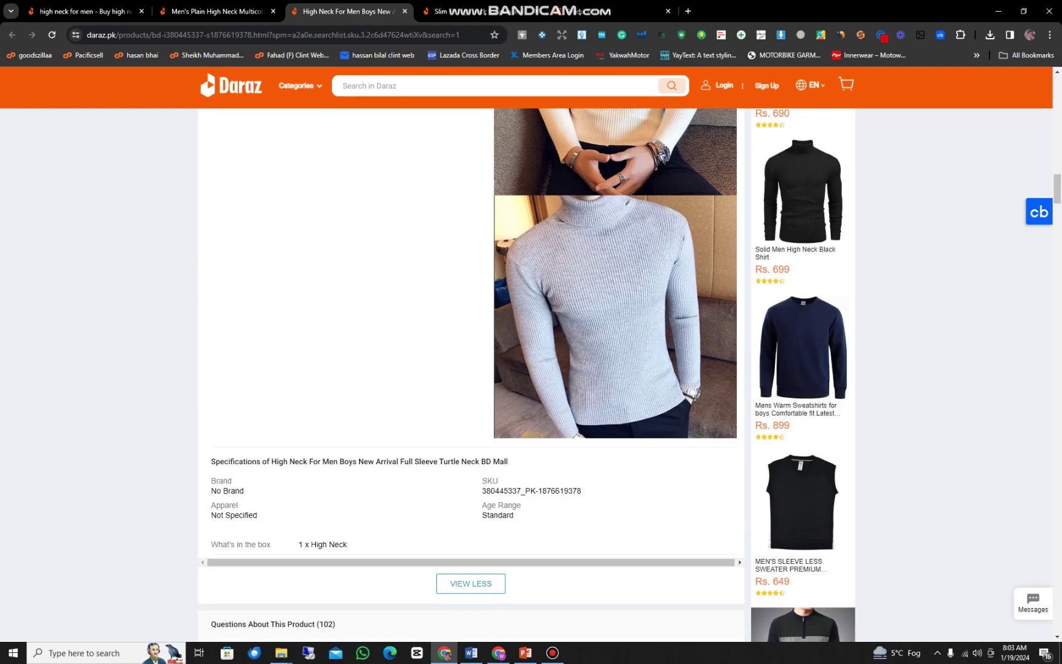
Return to the Seller Center product form and set the first Color Family variant to Grey.
{"action": "left_click", "coordinate": [615, 11]}
{"action": "scroll", "coordinate": [369, 350], "scroll_direction": "down", "scroll_amount": 5}
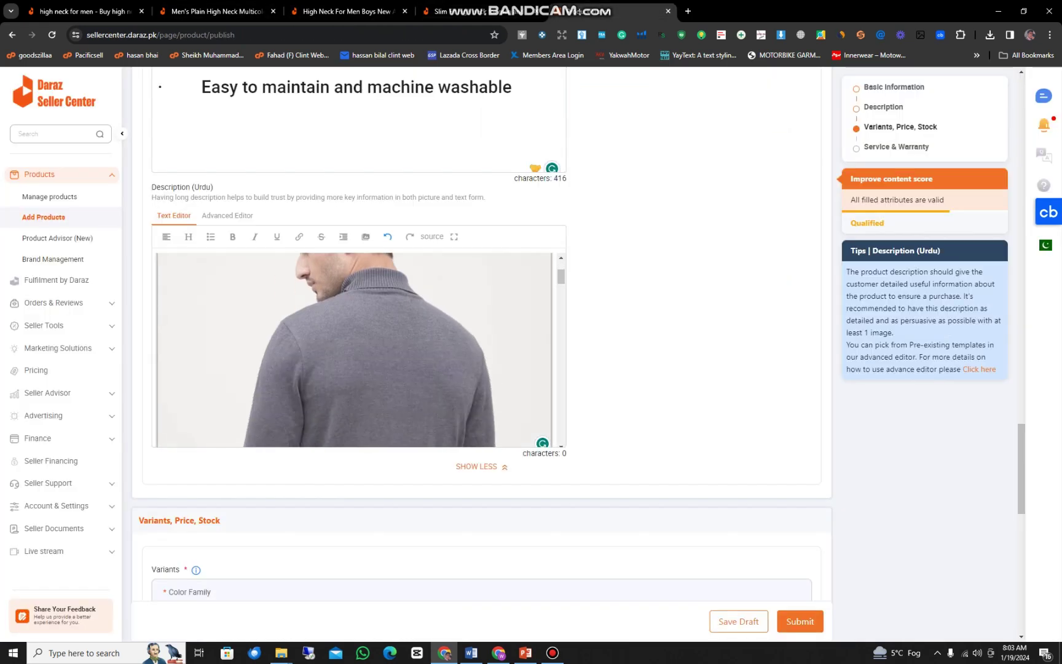
{"action": "scroll", "coordinate": [356, 350], "scroll_direction": "down", "scroll_amount": 10}
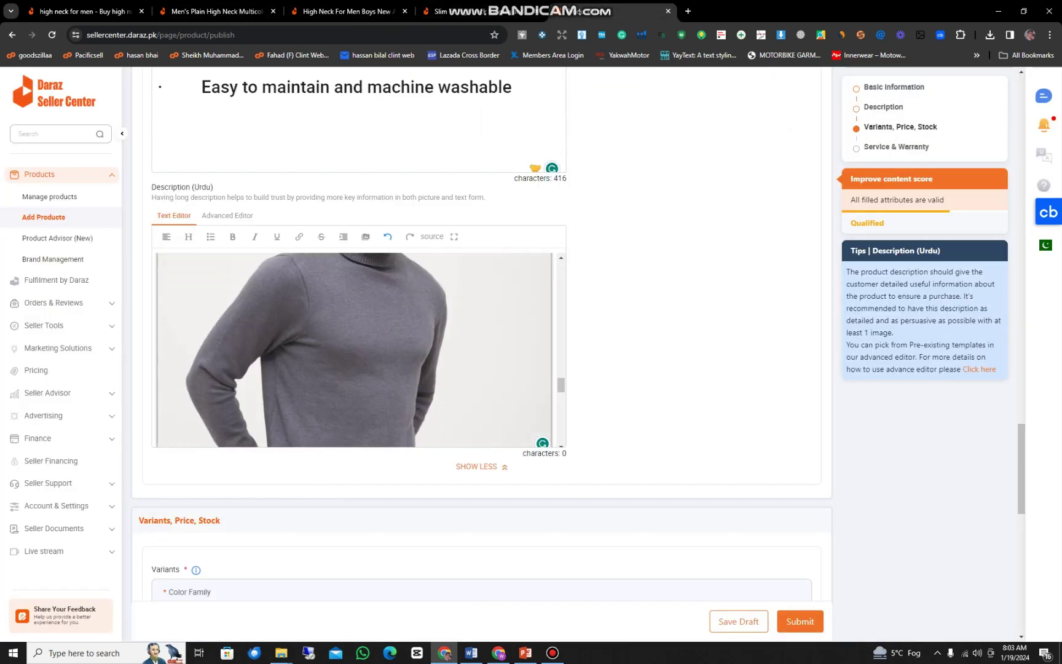
{"action": "scroll", "coordinate": [485, 332], "scroll_direction": "down", "scroll_amount": 1}
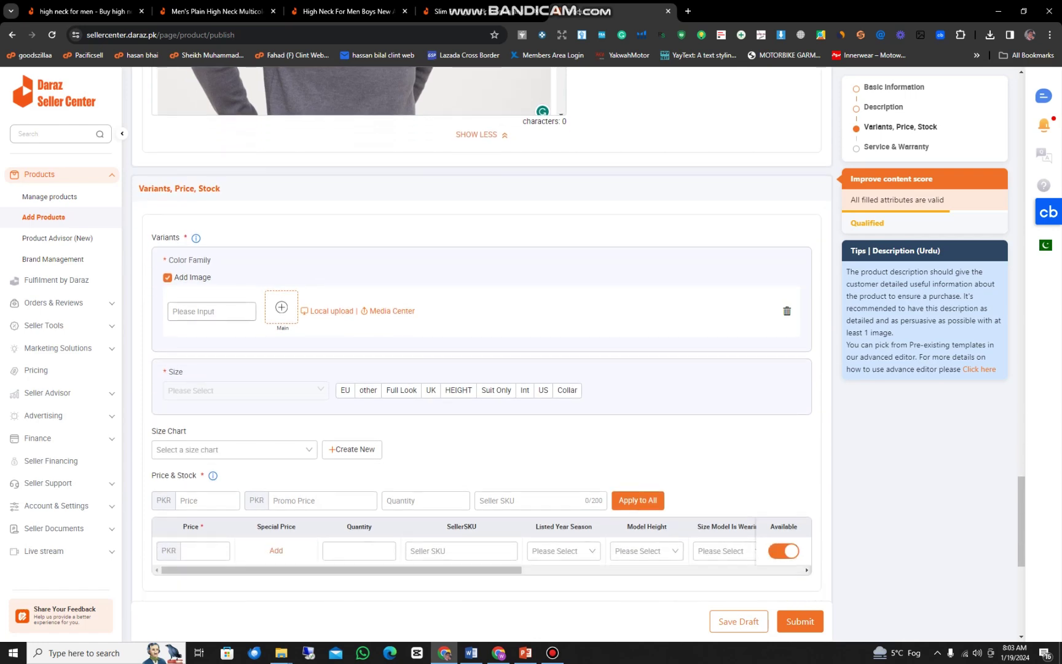
{"action": "left_click", "coordinate": [211, 311]}
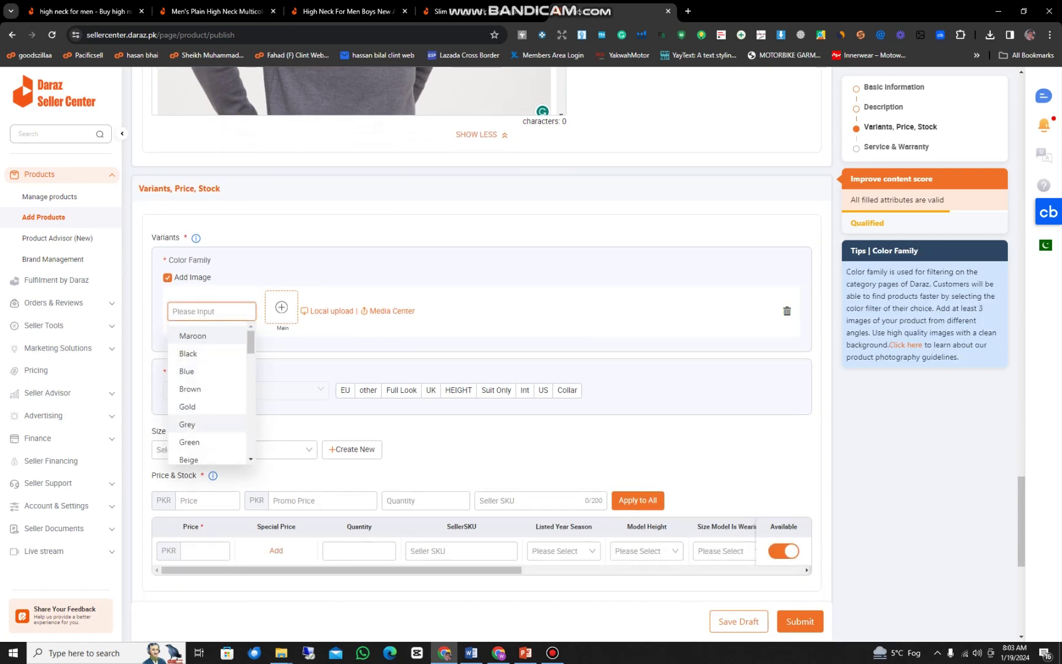
{"action": "left_click", "coordinate": [187, 424]}
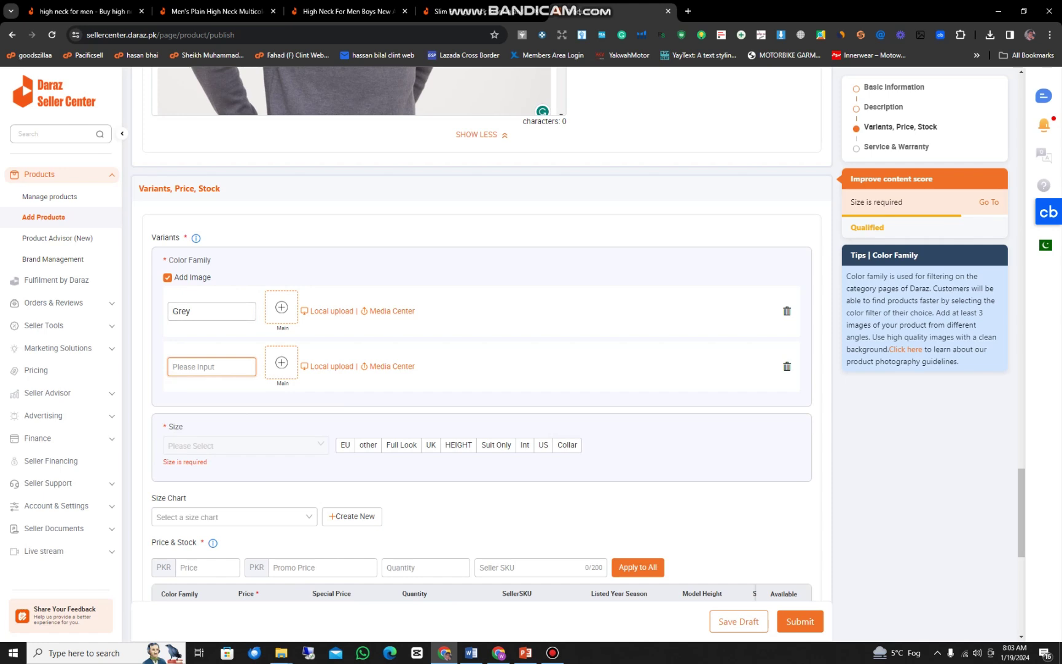
Select EU size 44 for the product variant.
{"action": "left_click", "coordinate": [368, 444]}
{"action": "left_click", "coordinate": [246, 445]}
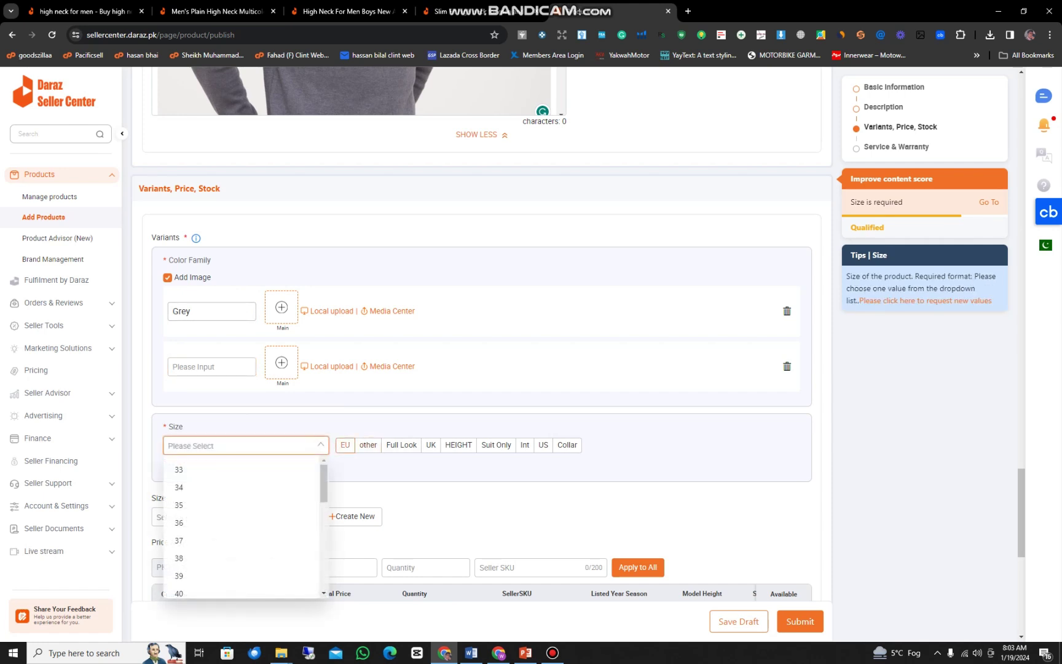
{"action": "scroll", "coordinate": [246, 446], "scroll_direction": "down", "scroll_amount": 3}
{"action": "scroll", "coordinate": [245, 447], "scroll_direction": "down", "scroll_amount": 2}
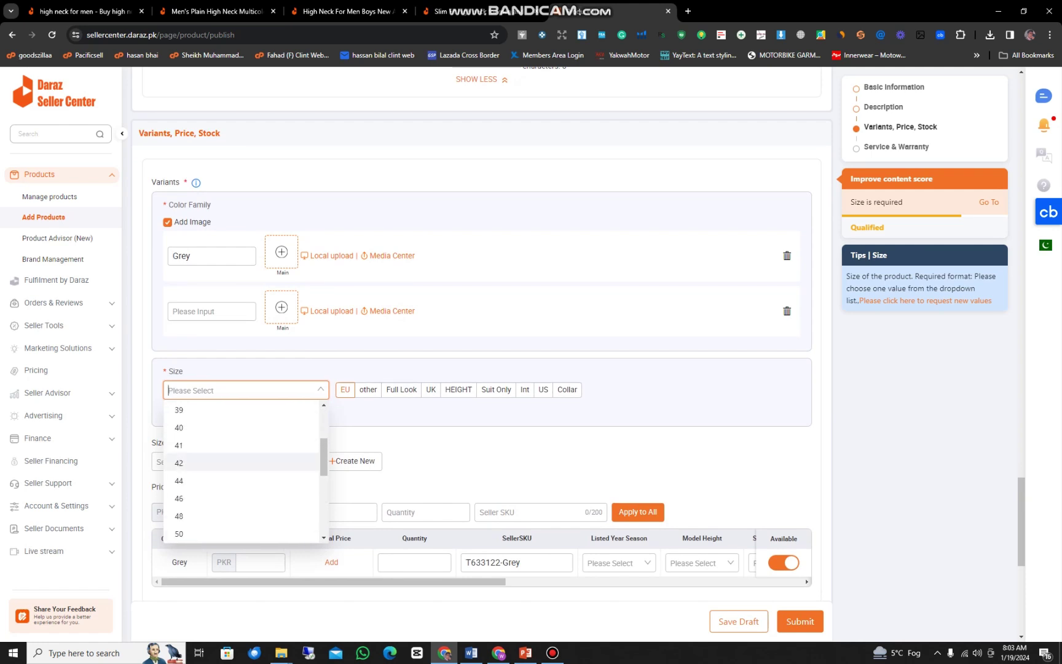
{"action": "left_click", "coordinate": [184, 480]}
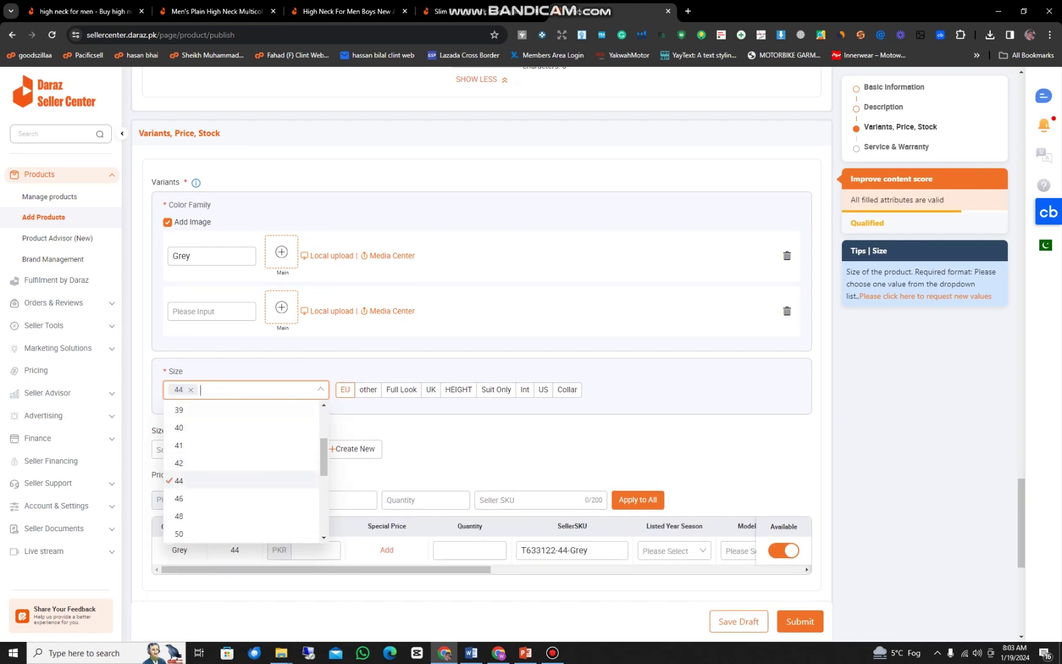
{"action": "scroll", "coordinate": [482, 332], "scroll_direction": "down", "scroll_amount": 1}
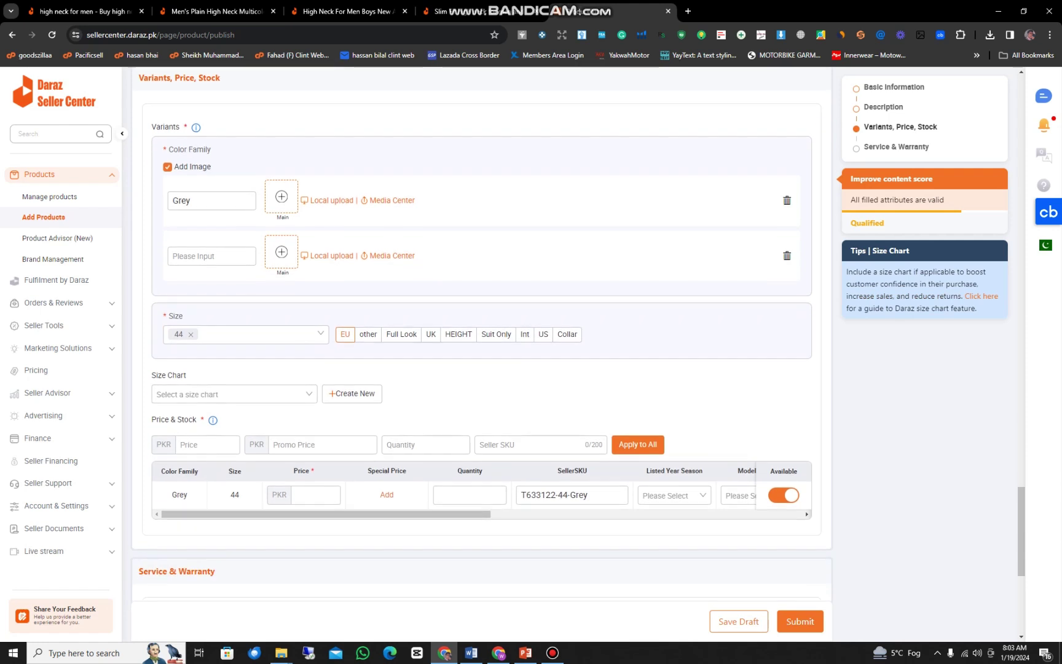
Set the price of the Grey size 44 variant to PKR 1299.
{"action": "left_click", "coordinate": [207, 444]}
{"action": "scroll", "coordinate": [207, 444], "scroll_direction": "down", "scroll_amount": 2}
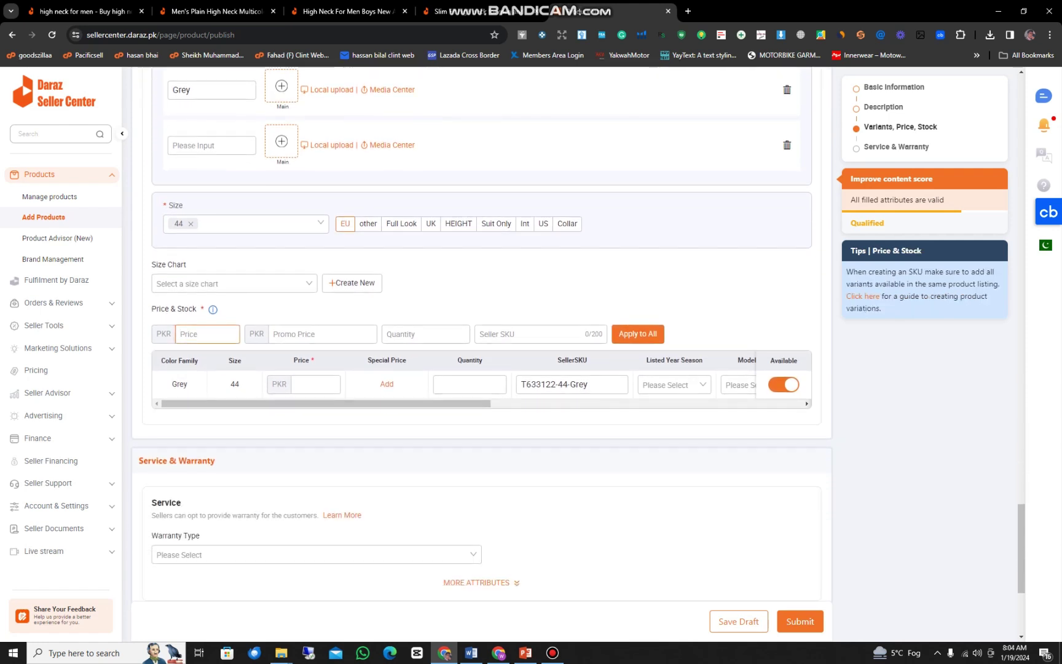
{"action": "left_click", "coordinate": [311, 384]}
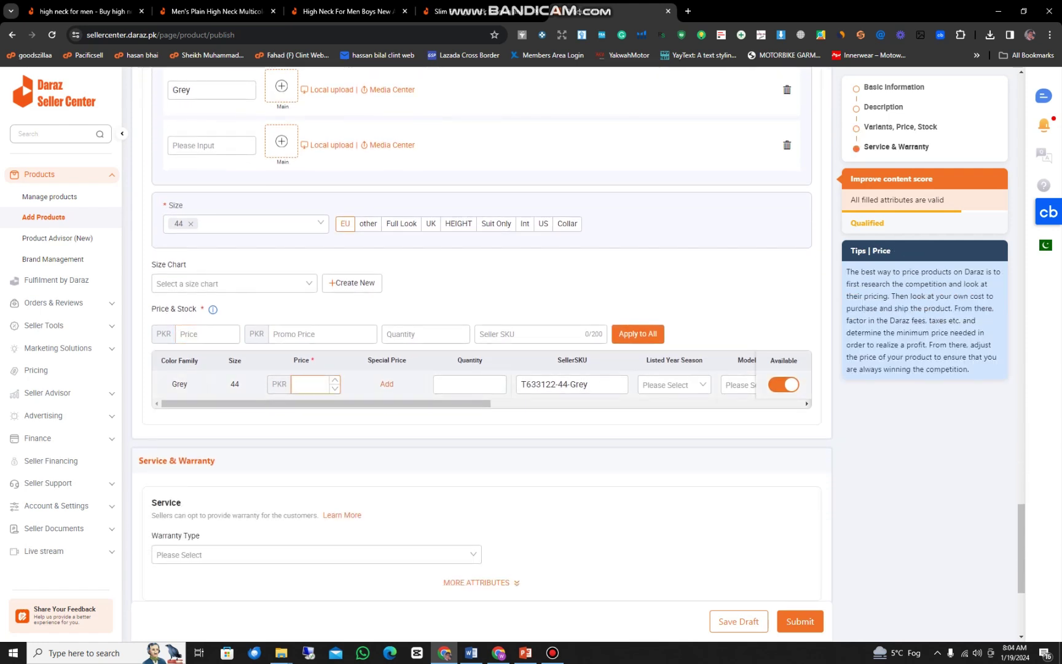
{"action": "type", "text": "1299"}
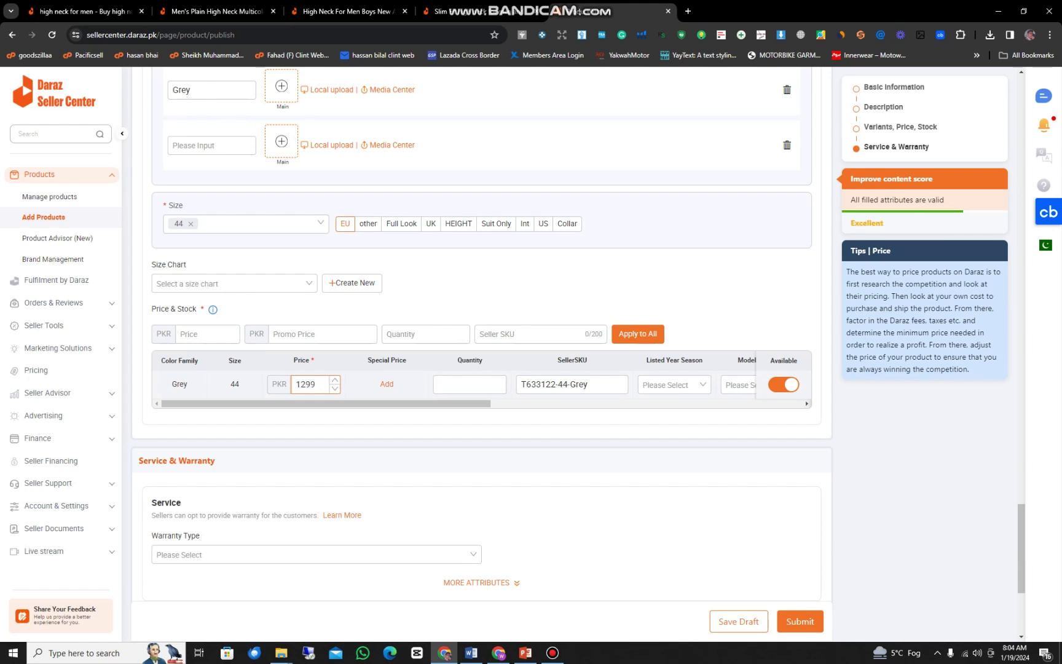
{"action": "key", "text": "ctrl+a"}
Add a special price of 999 for the Grey variant, valid from 19/01/2024 to 29/02/2024.
{"action": "left_click", "coordinate": [386, 384]}
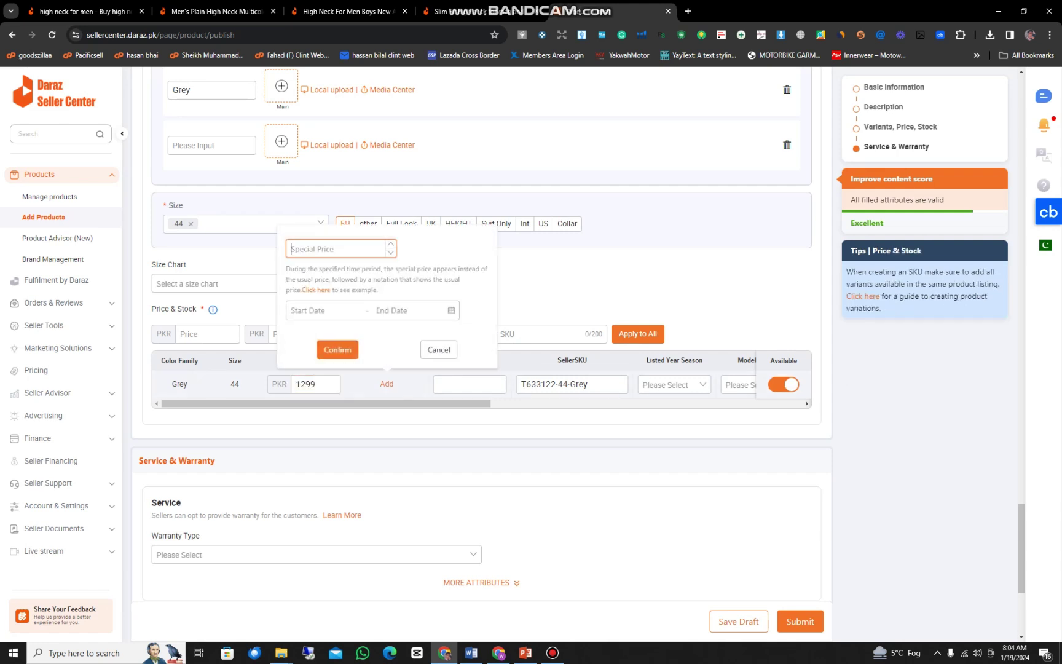
{"action": "type", "text": "999"}
{"action": "left_click", "coordinate": [326, 311]}
{"action": "left_click", "coordinate": [404, 416]}
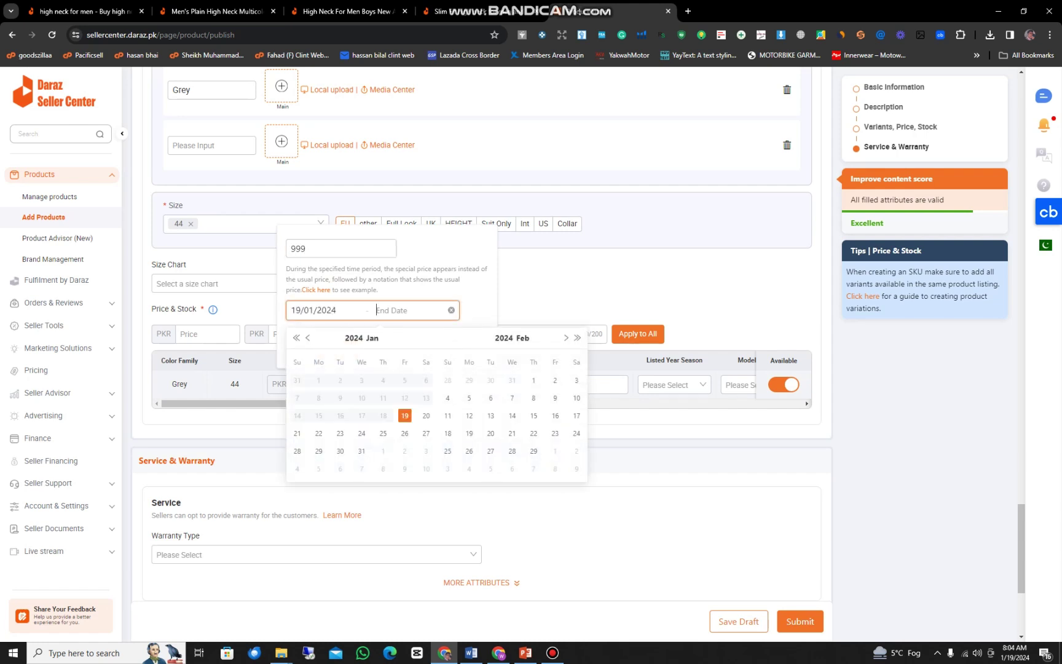
{"action": "left_click", "coordinate": [534, 450]}
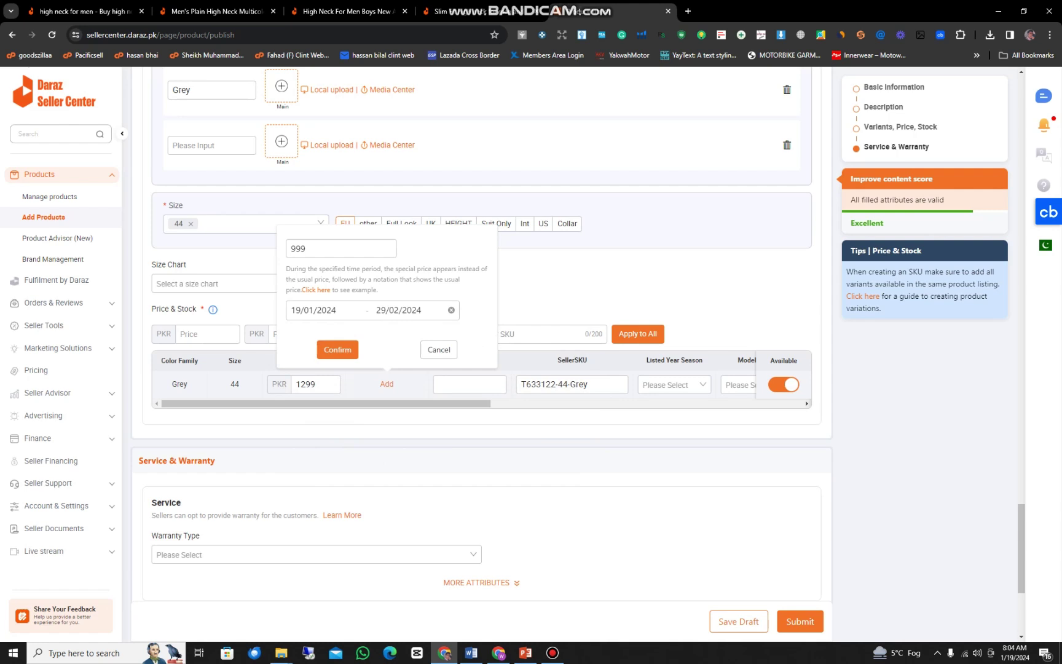
{"action": "left_click", "coordinate": [337, 348]}
Set the stock quantity of the Grey size 44 variant to 10.
{"action": "left_click", "coordinate": [464, 384]}
{"action": "type", "text": "10"}
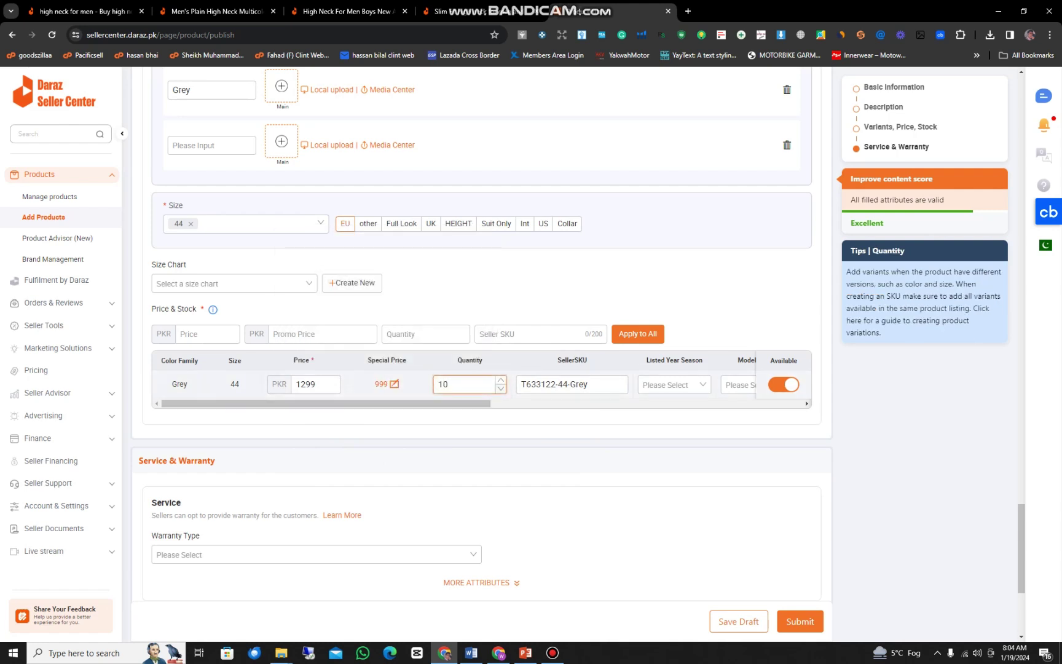
{"action": "left_click", "coordinate": [593, 384]}
{"action": "left_click_drag", "start_coordinate": [570, 384], "coordinate": [522, 384]}
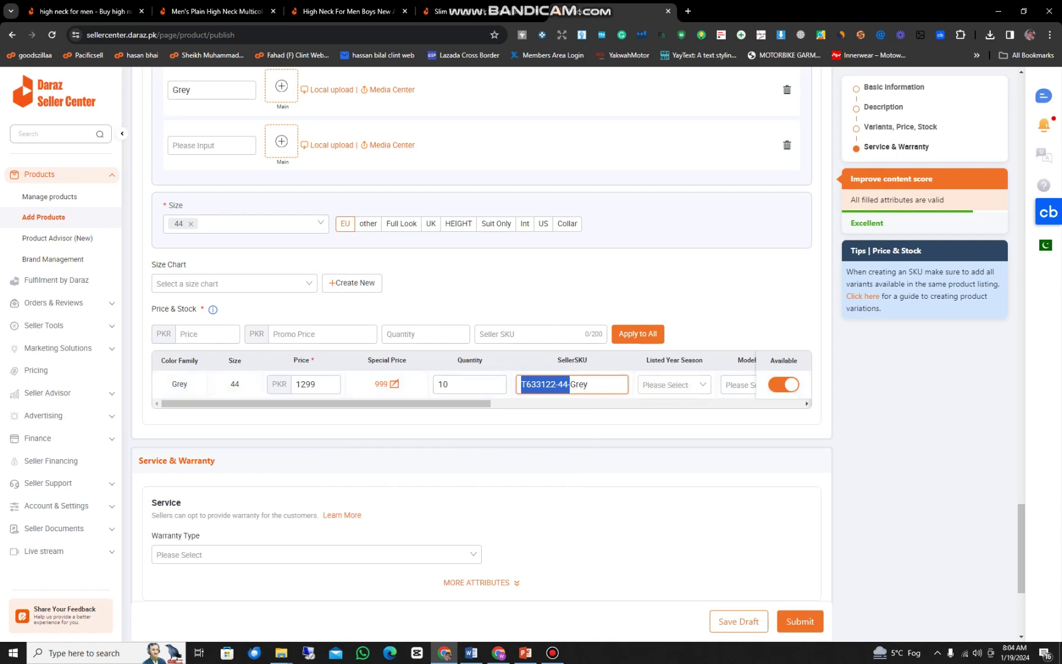
{"action": "left_click_drag", "start_coordinate": [455, 404], "coordinate": [603, 403]}
{"action": "left_click", "coordinate": [376, 385]}
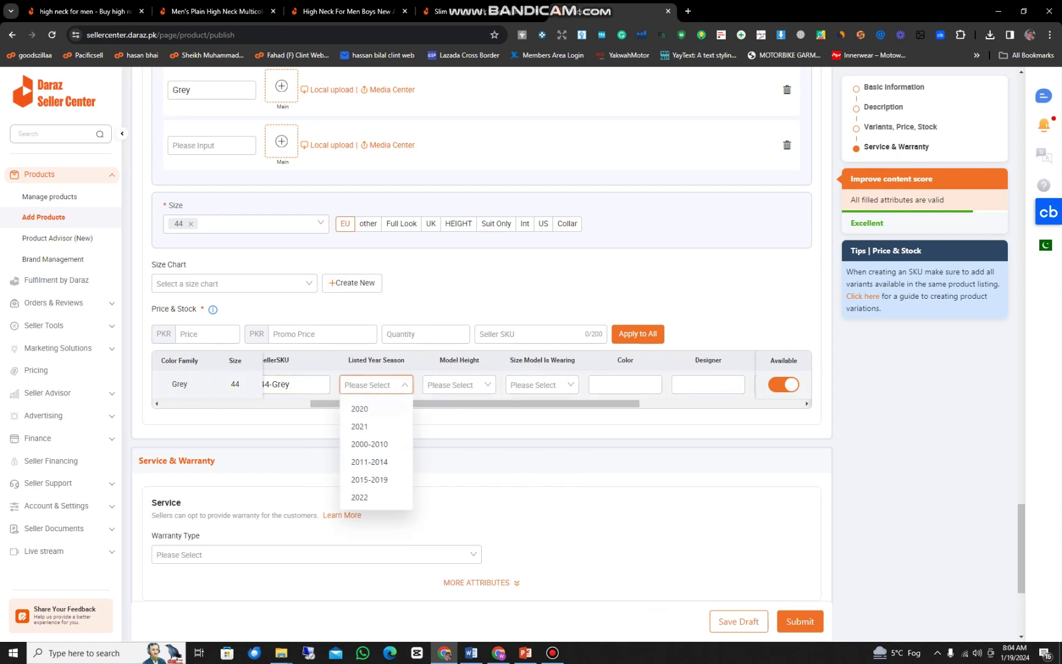
{"action": "left_click_drag", "start_coordinate": [474, 404], "coordinate": [326, 403]}
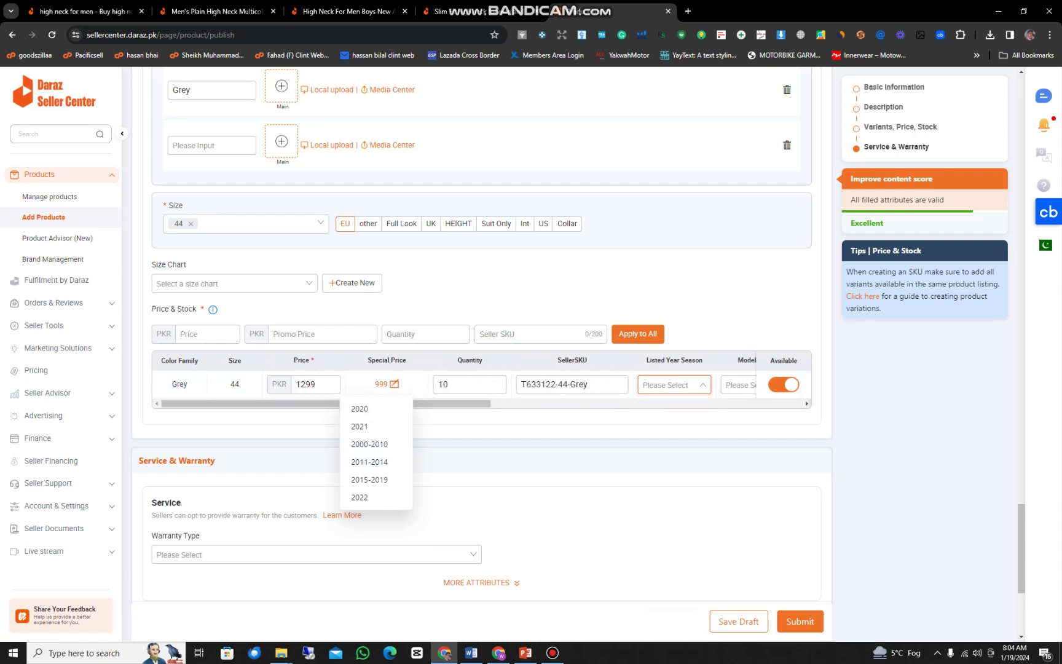
{"action": "left_click", "coordinate": [578, 431]}
Set the warranty type to No Warranty and expand the additional service attributes.
{"action": "scroll", "coordinate": [482, 369], "scroll_direction": "down", "scroll_amount": 4}
{"action": "scroll", "coordinate": [316, 351], "scroll_direction": "down", "scroll_amount": 1}
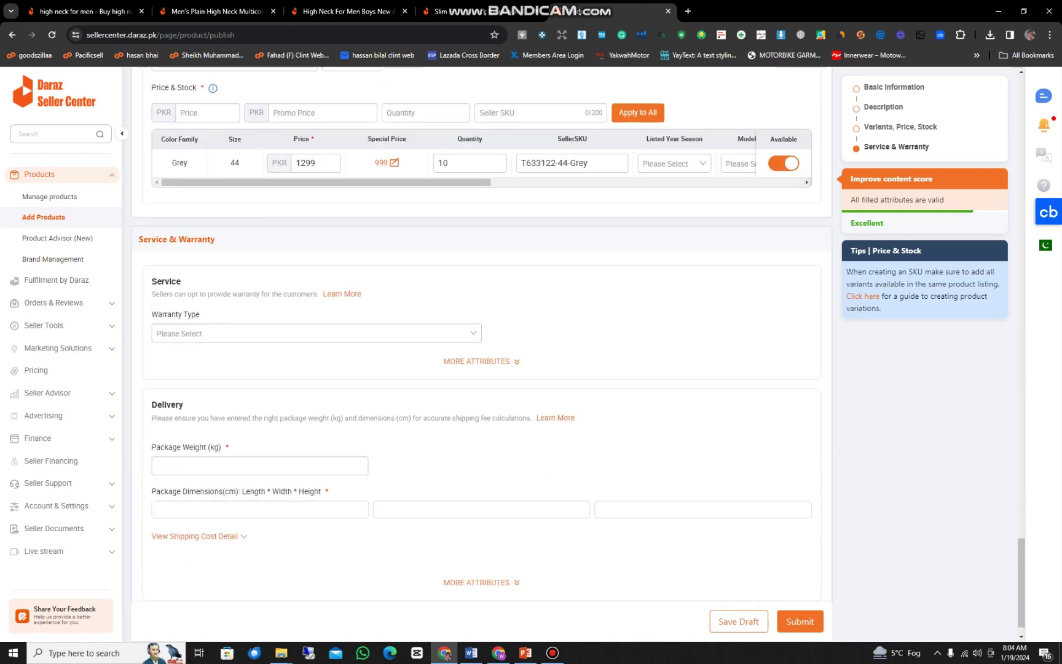
{"action": "left_click", "coordinate": [316, 333]}
{"action": "left_click", "coordinate": [178, 356]}
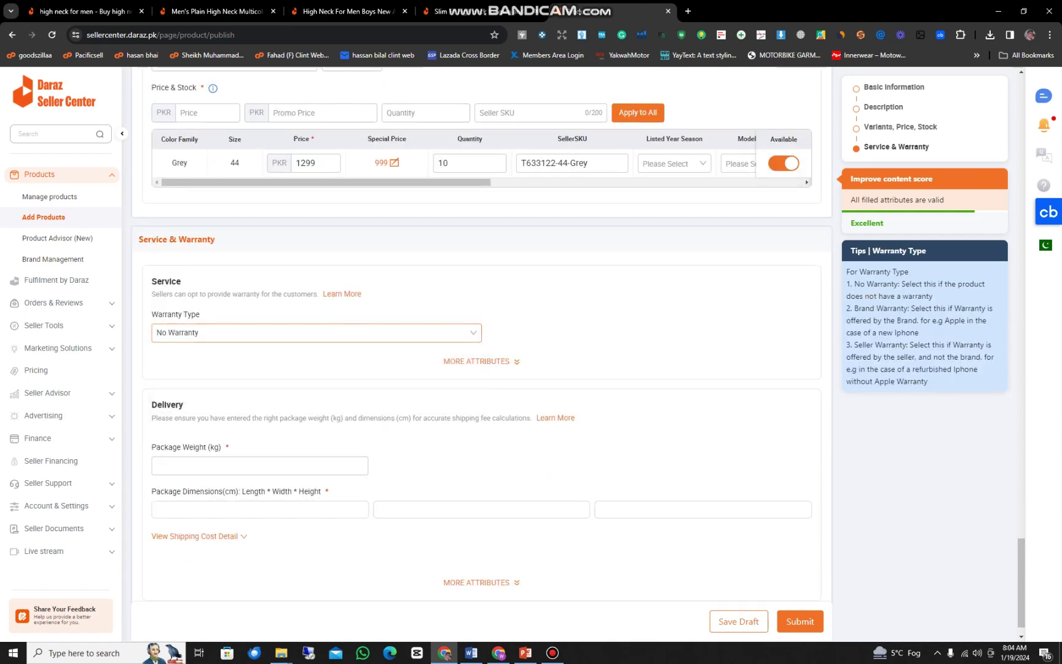
{"action": "left_click", "coordinate": [481, 361]}
{"action": "scroll", "coordinate": [481, 368], "scroll_direction": "down", "scroll_amount": 3}
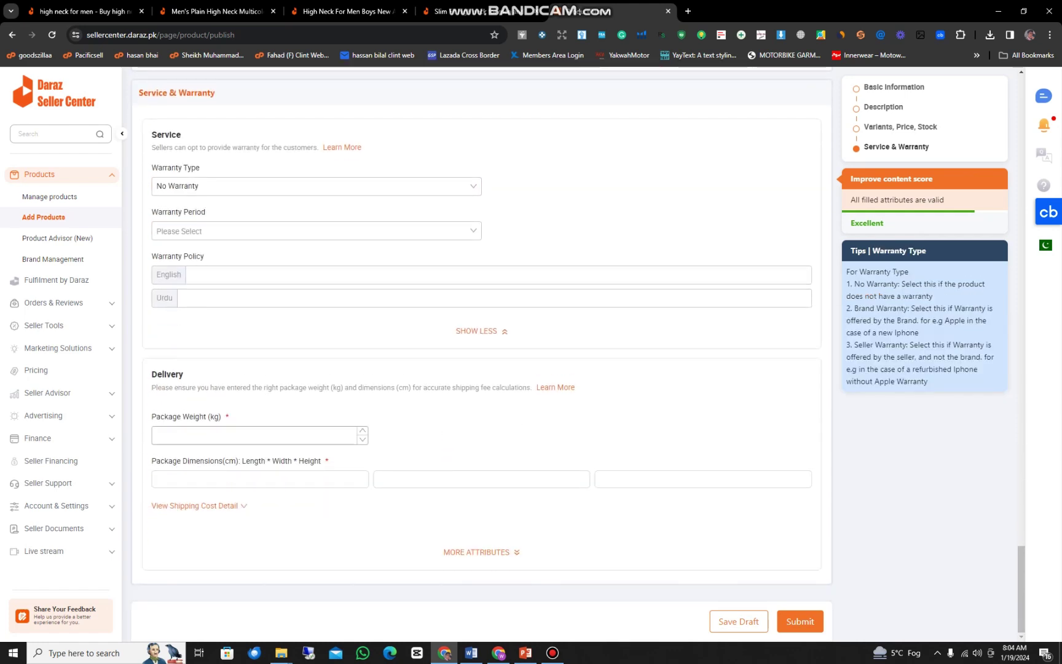
Set the package weight to 0.5 kg and the package length to 2.00 cm.
{"action": "left_click", "coordinate": [255, 435]}
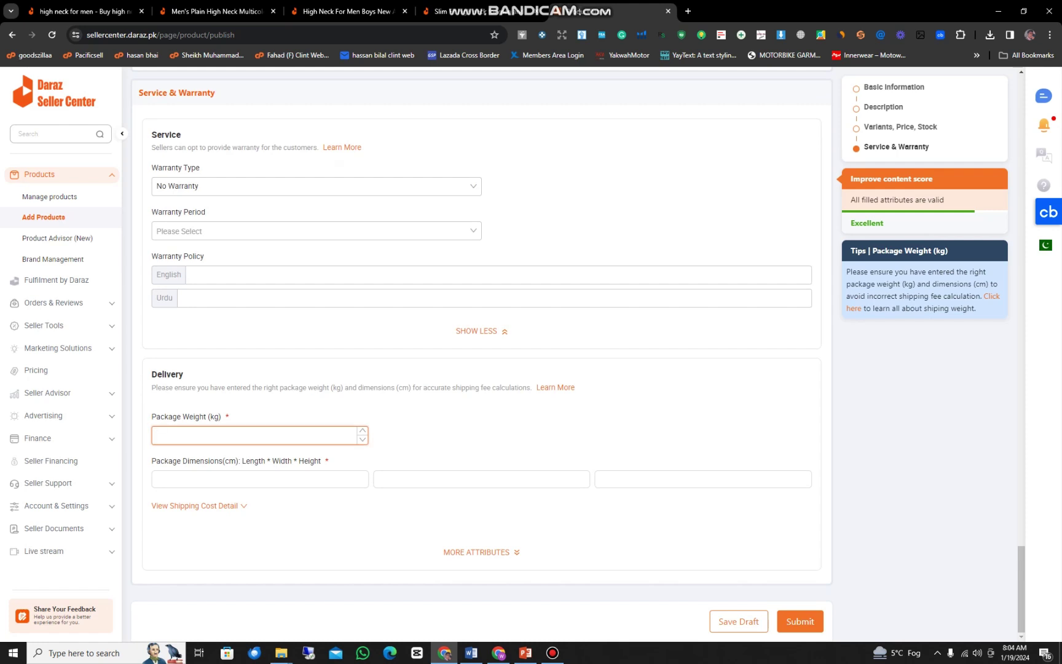
{"action": "type", "text": "0.5"}
{"action": "left_click", "coordinate": [255, 479]}
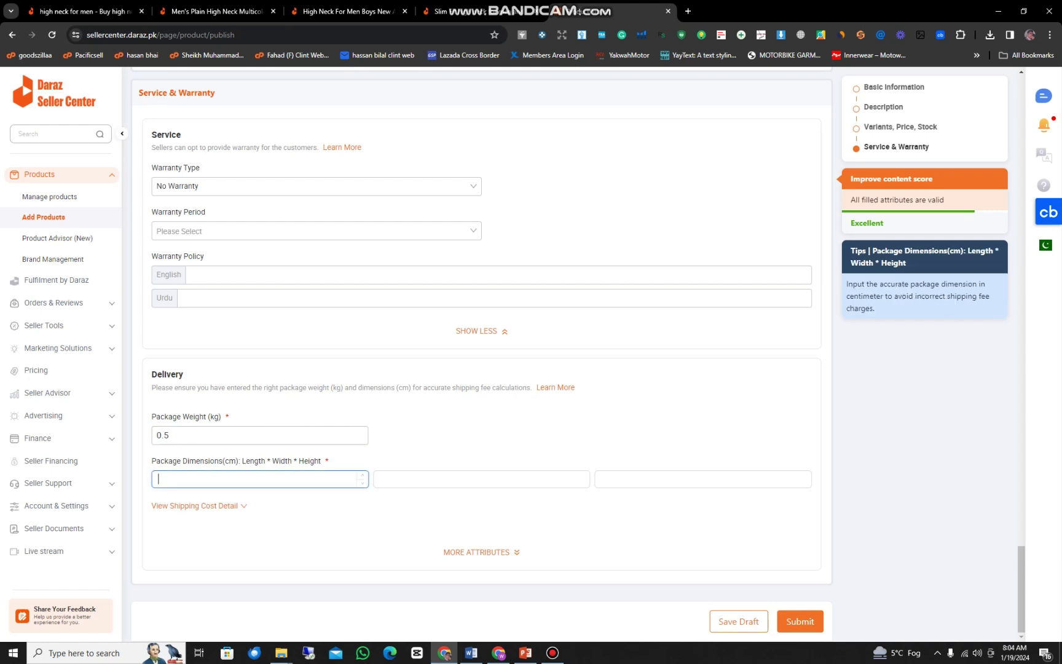
{"action": "type", "text": "4.004"}
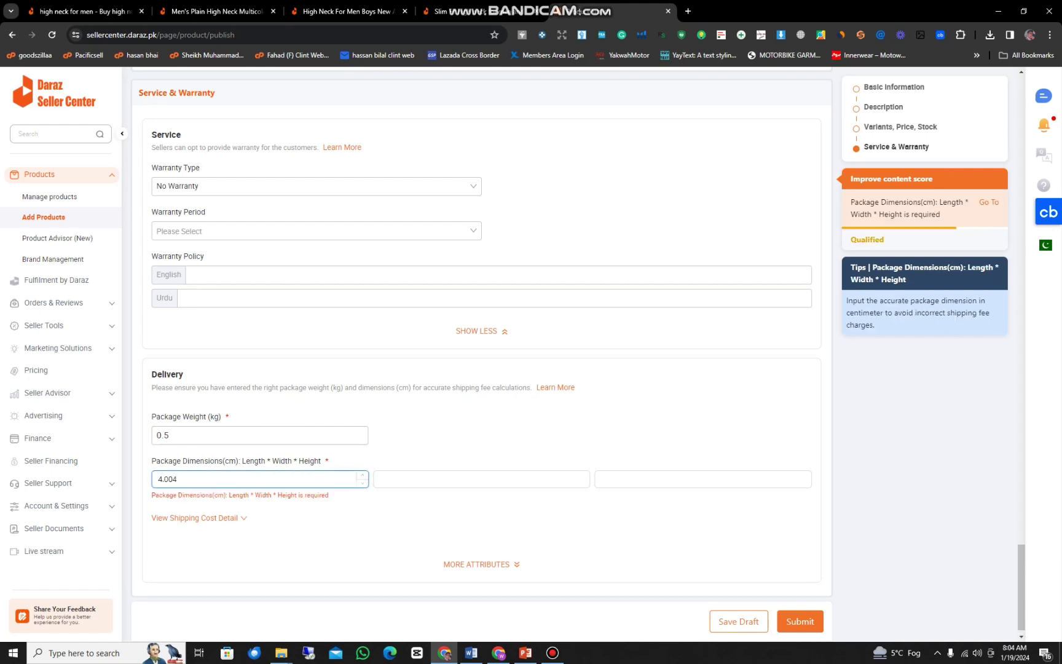
{"action": "key", "text": "BackSpace"}
{"action": "key", "text": "BackSpace"}
{"action": "key", "text": "BackSpace"}
{"action": "type", "text": "4.00"}
{"action": "key", "text": "BackSpace"}
{"action": "key", "text": "BackSpace"}
{"action": "key", "text": "BackSpace"}
{"action": "key", "text": "BackSpace"}
{"action": "type", "text": "2.00"}
{"action": "key", "text": "Tab"}
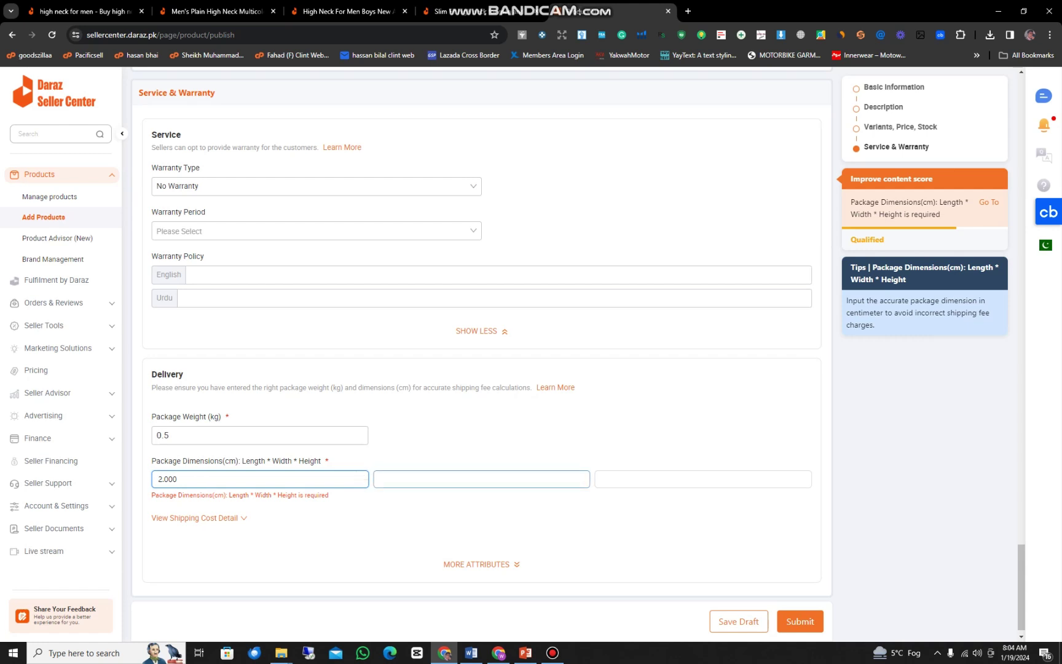
Set the package width to 20.00 cm and the package height to 20 cm.
{"action": "type", "text": "20.00"}
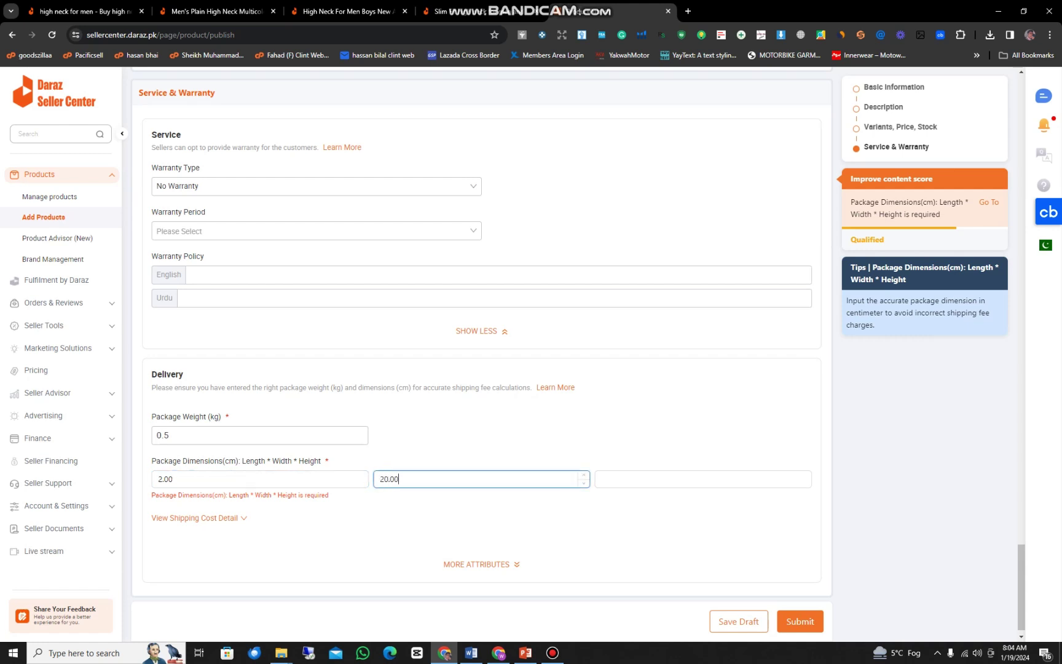
{"action": "key", "text": "Tab"}
{"action": "type", "text": "20"}
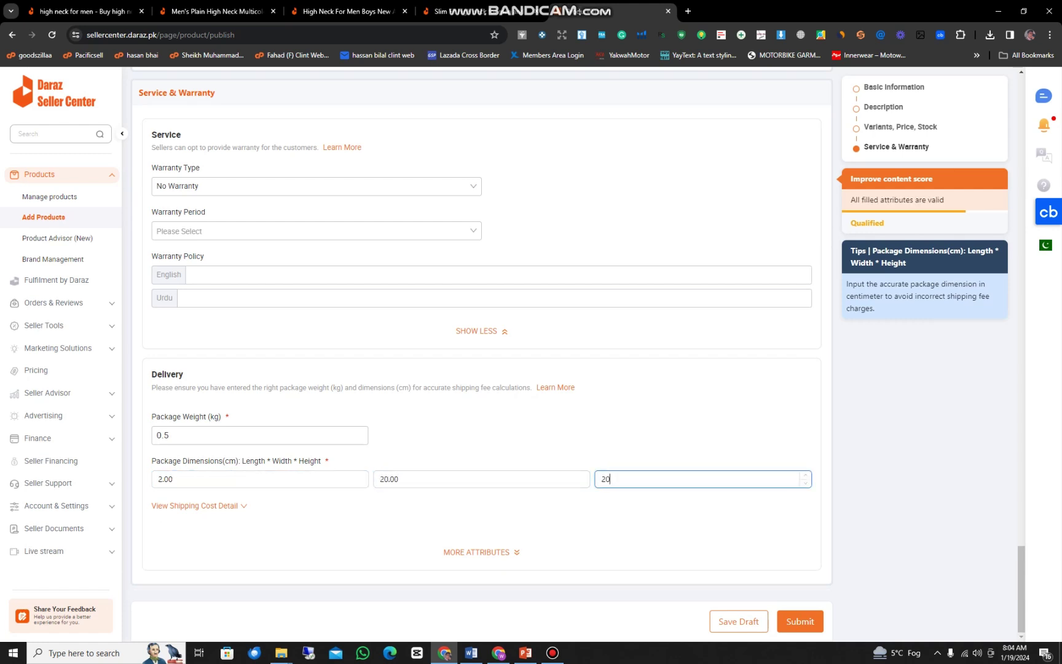
Expand the shipping cost details and additional delivery attributes, and mark the product's dangerous goods as Flammable.
{"action": "key", "text": "Tab"}
{"action": "key", "text": "Return"}
{"action": "scroll", "coordinate": [531, 349], "scroll_direction": "down", "scroll_amount": 1}
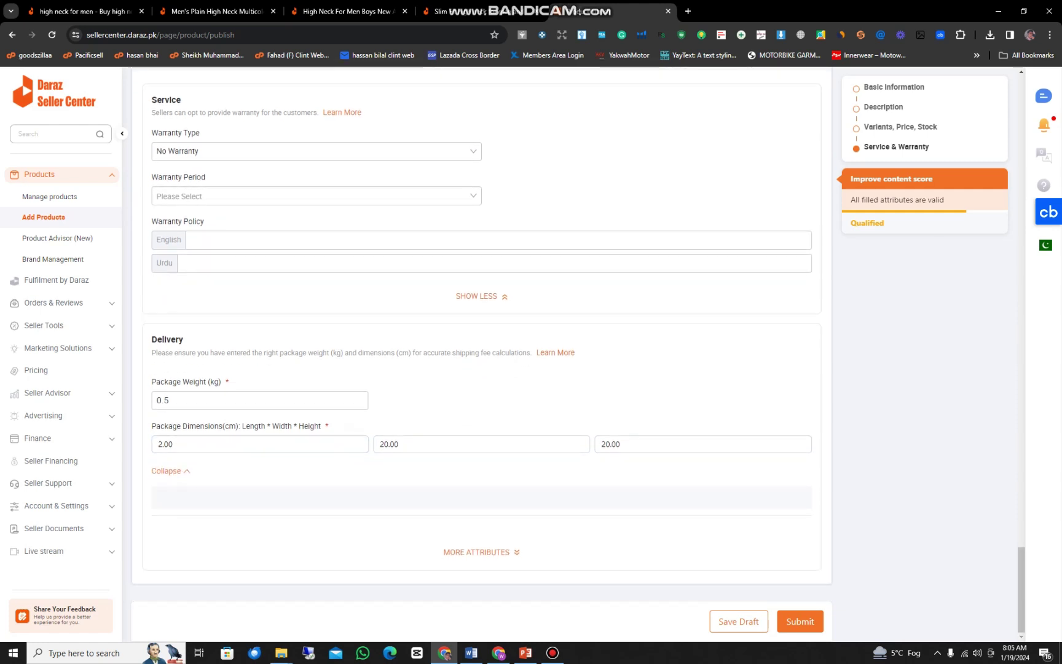
{"action": "left_click", "coordinate": [481, 552]}
{"action": "scroll", "coordinate": [481, 552], "scroll_direction": "down", "scroll_amount": 1}
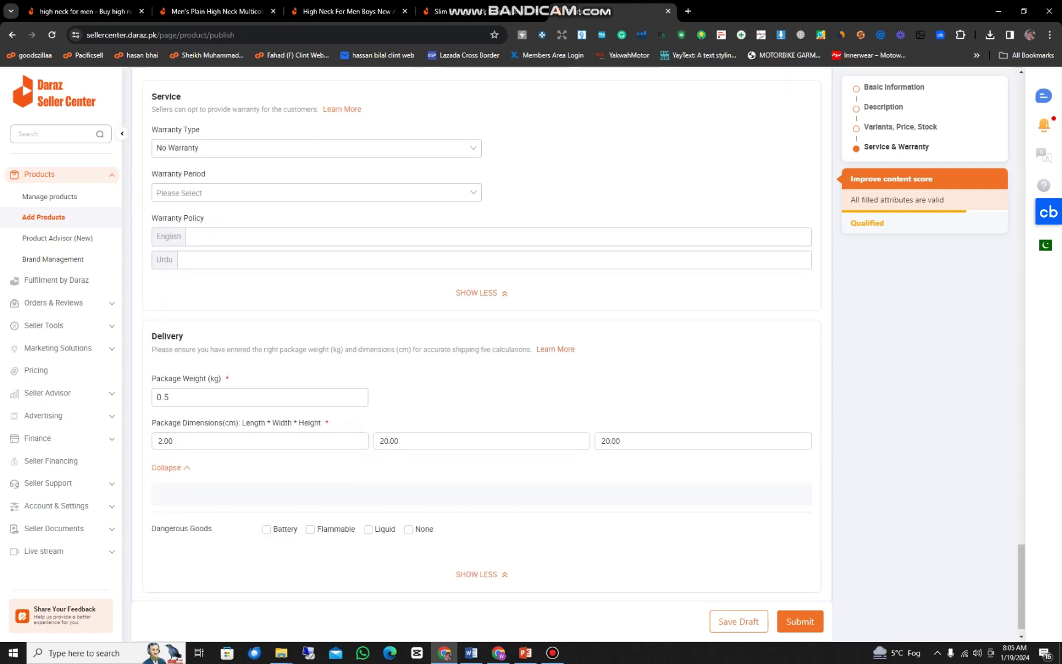
{"action": "left_click", "coordinate": [310, 507]}
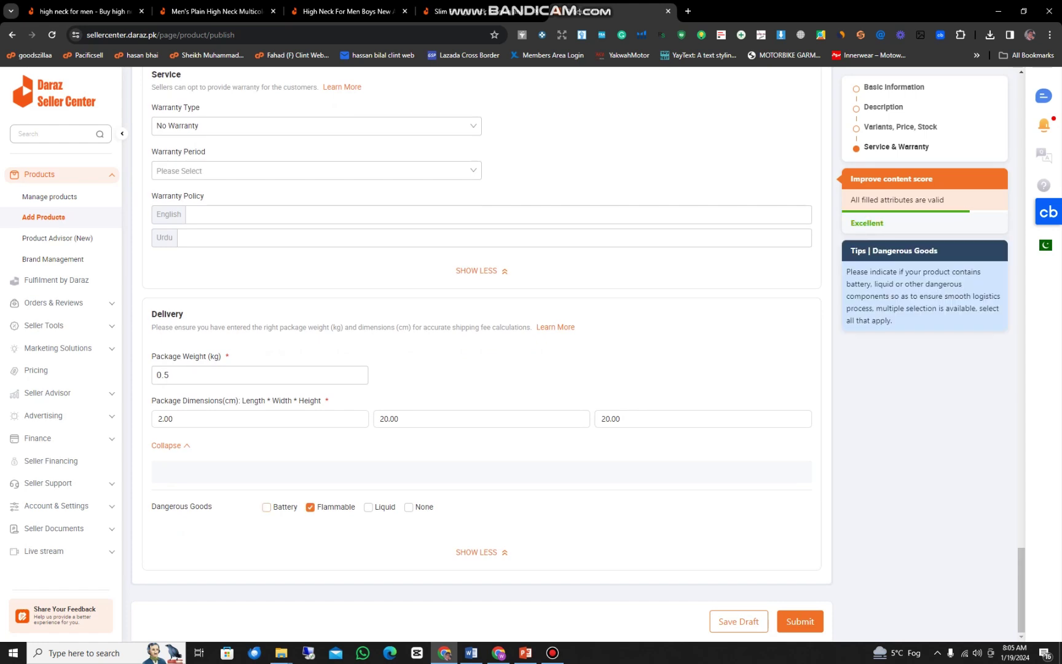
Review the completed product form and its content score, and submit the high neck listing.
{"action": "scroll", "coordinate": [408, 507], "scroll_direction": "up", "scroll_amount": 5}
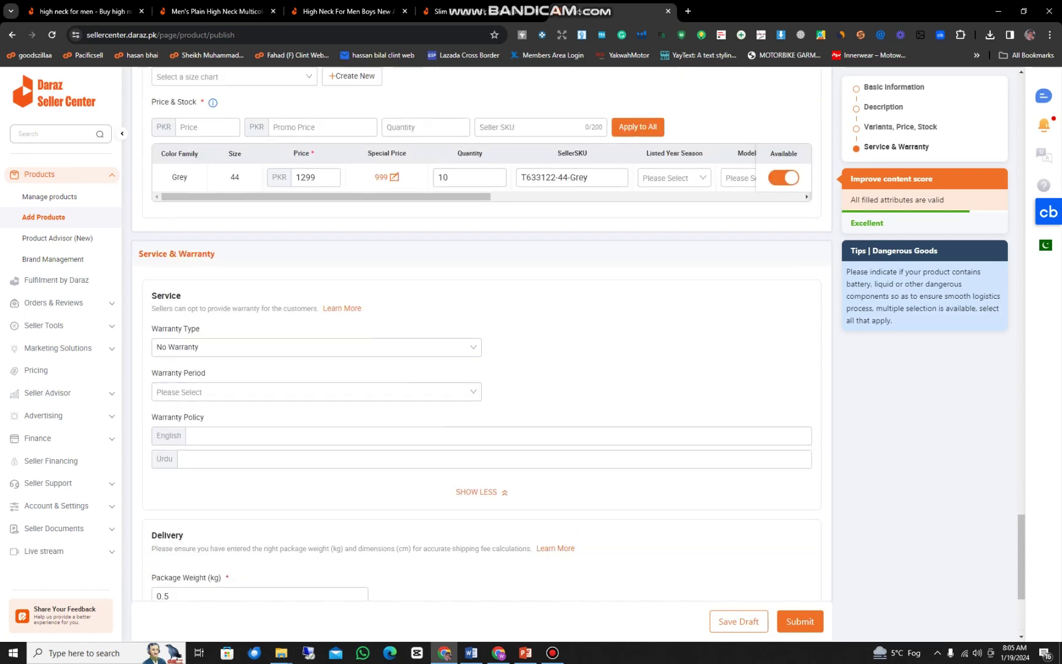
{"action": "scroll", "coordinate": [479, 369], "scroll_direction": "up", "scroll_amount": 3}
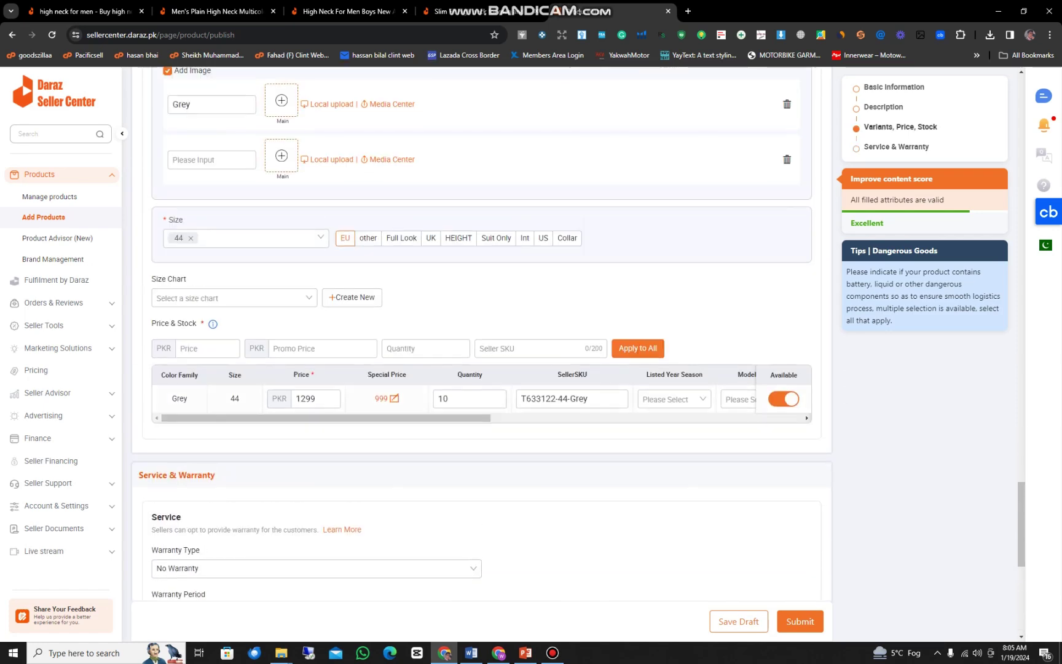
{"action": "scroll", "coordinate": [479, 332], "scroll_direction": "up", "scroll_amount": 12}
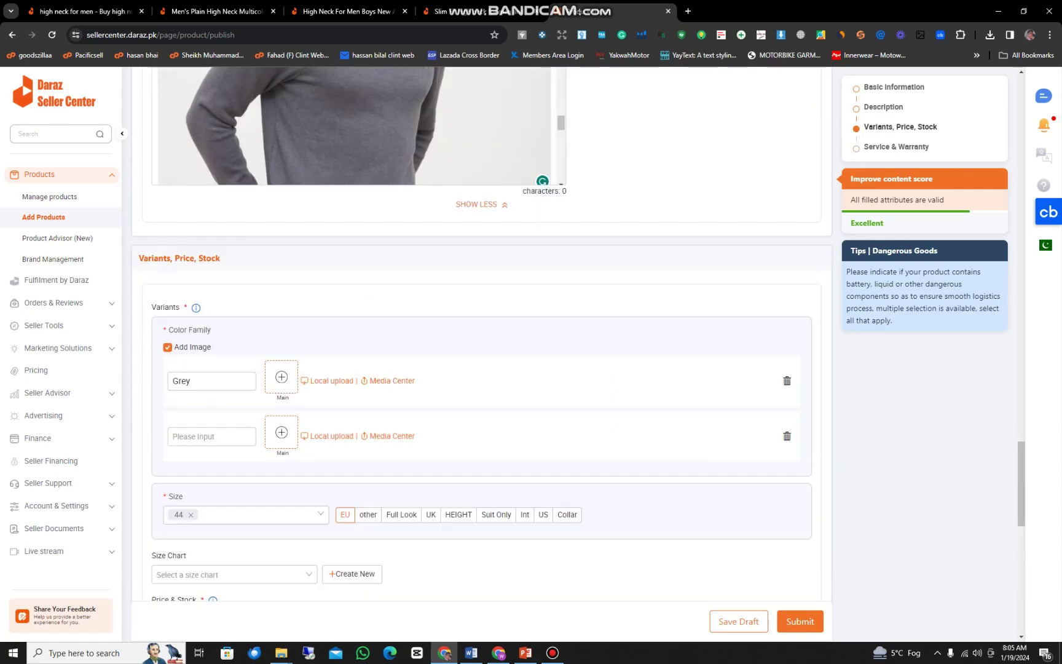
{"action": "scroll", "coordinate": [479, 332], "scroll_direction": "up", "scroll_amount": 10}
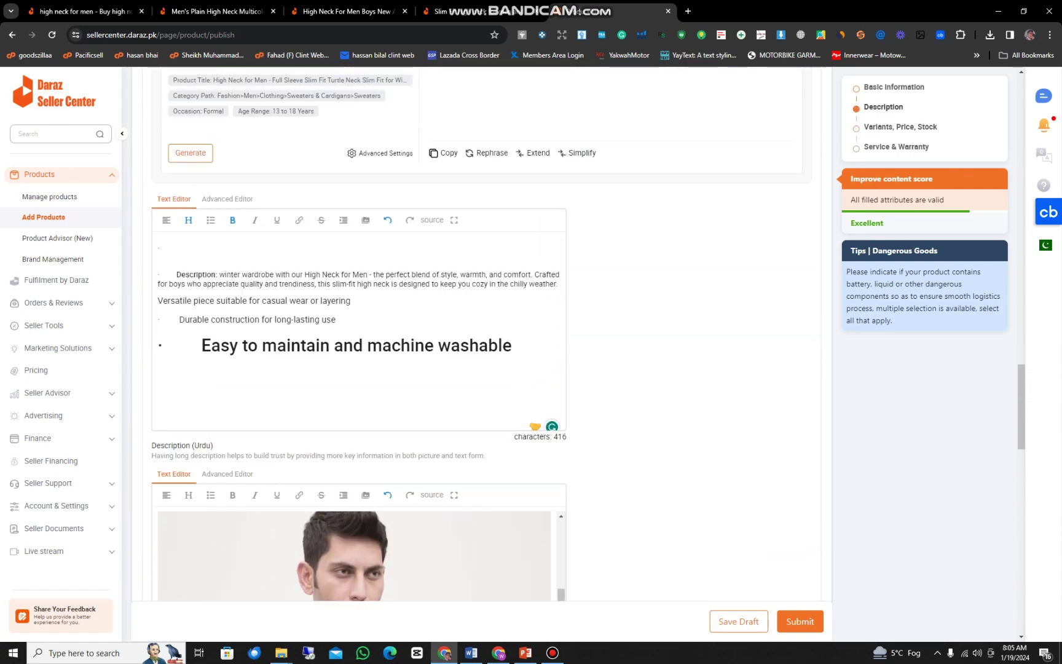
{"action": "scroll", "coordinate": [479, 331], "scroll_direction": "up", "scroll_amount": 15}
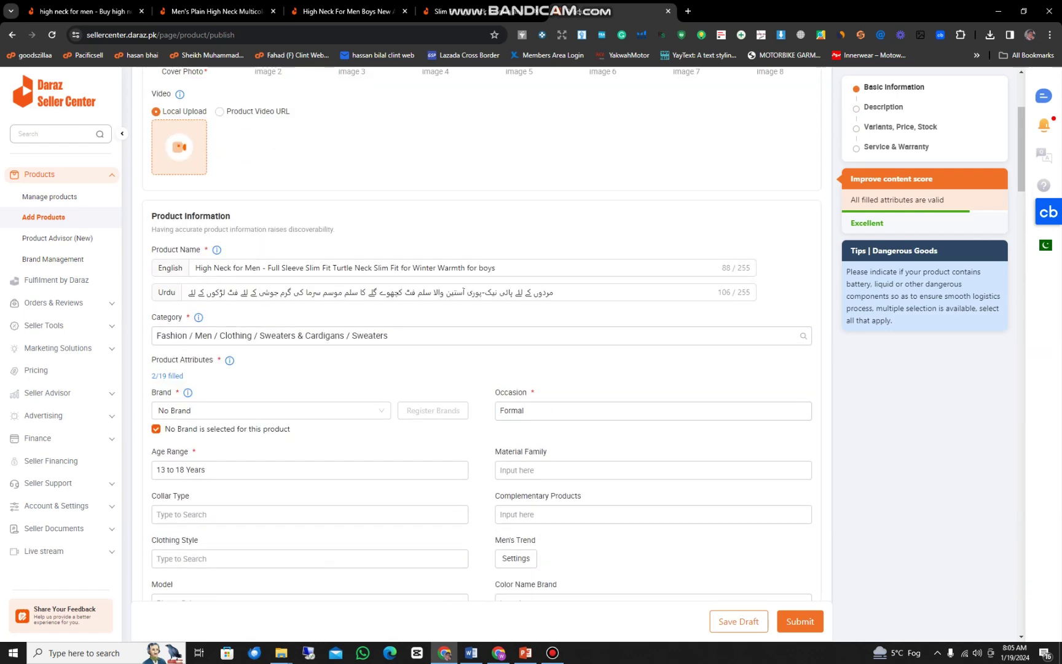
{"action": "scroll", "coordinate": [479, 332], "scroll_direction": "up", "scroll_amount": 4}
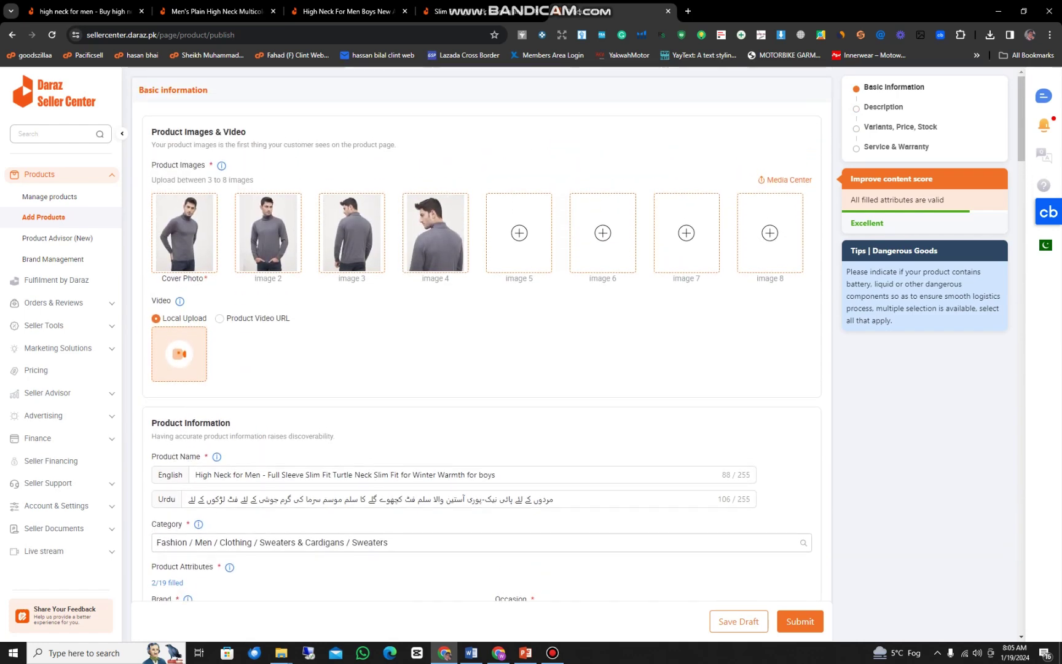
{"action": "left_click_drag", "start_coordinate": [850, 200], "coordinate": [884, 223]}
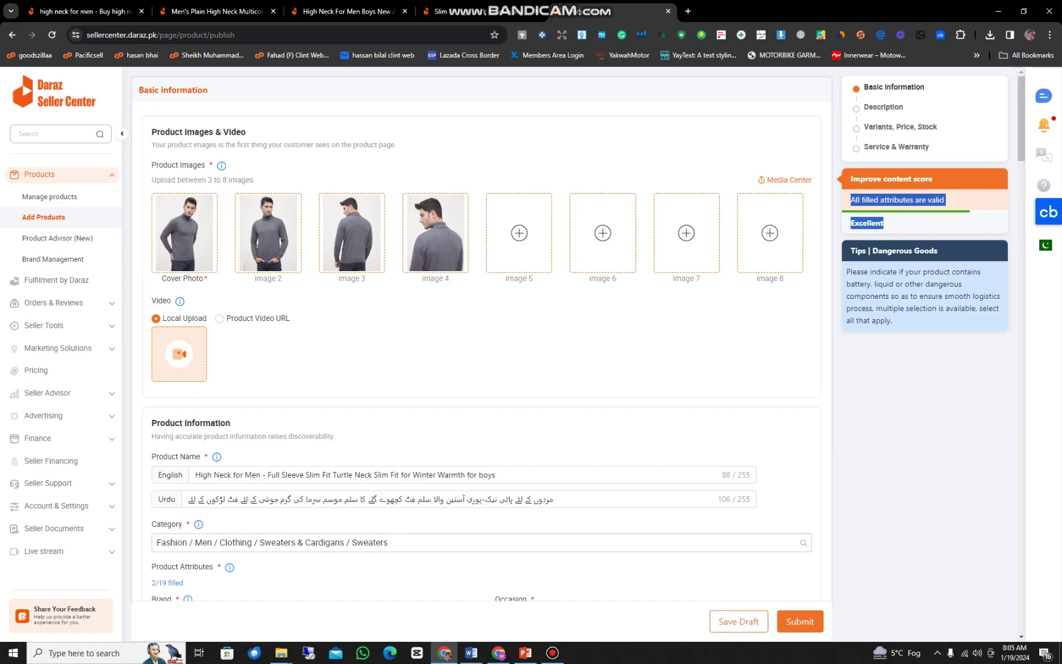
{"action": "scroll", "coordinate": [479, 332], "scroll_direction": "down", "scroll_amount": 15}
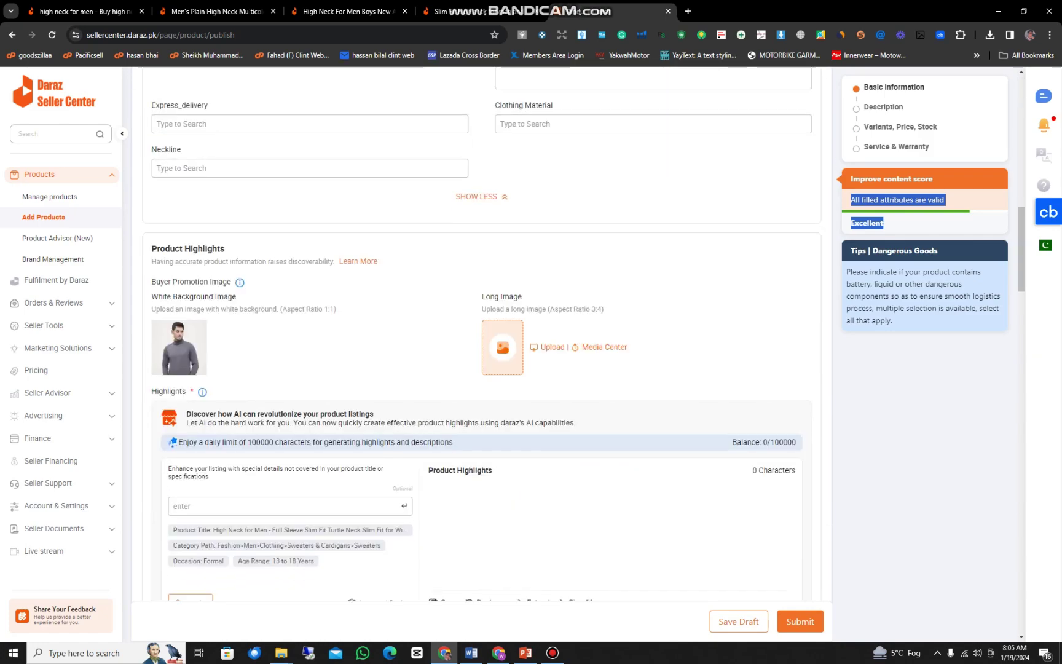
{"action": "scroll", "coordinate": [479, 331], "scroll_direction": "down", "scroll_amount": 20}
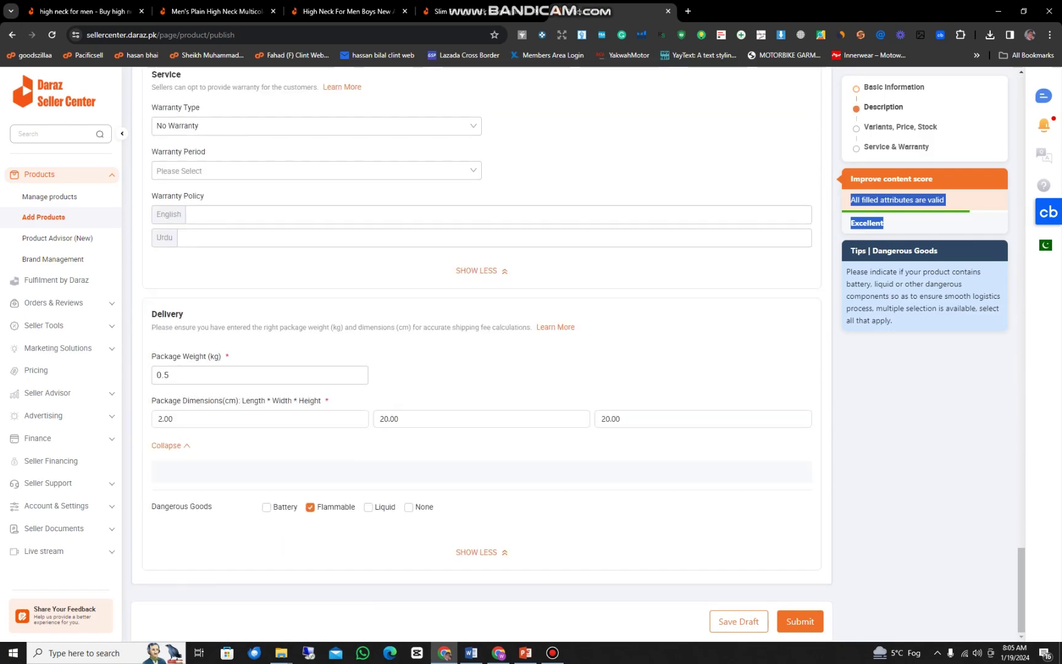
{"action": "left_click", "coordinate": [800, 621]}
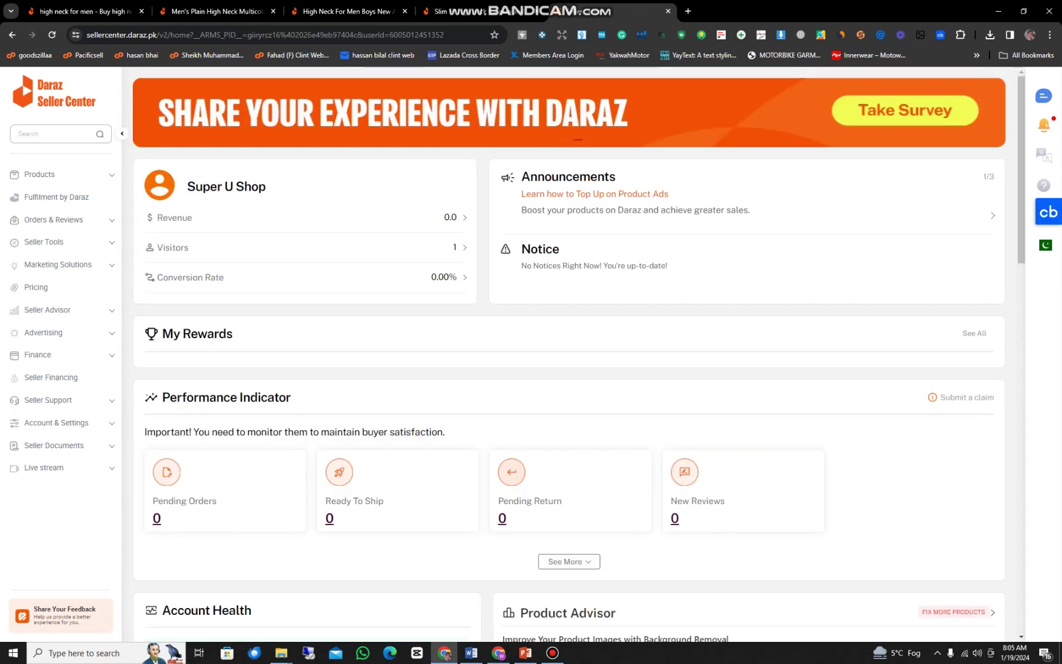
Open the In Progress products in product management and check the submitted high neck's status and review remarks.
{"action": "left_click", "coordinate": [39, 174]}
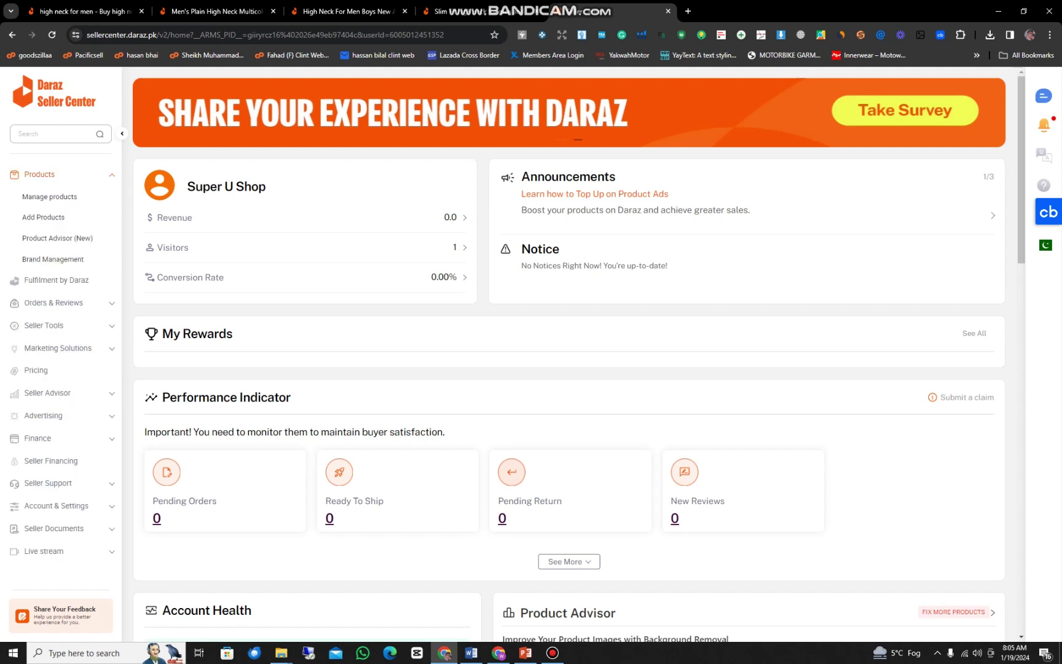
{"action": "left_click", "coordinate": [49, 196]}
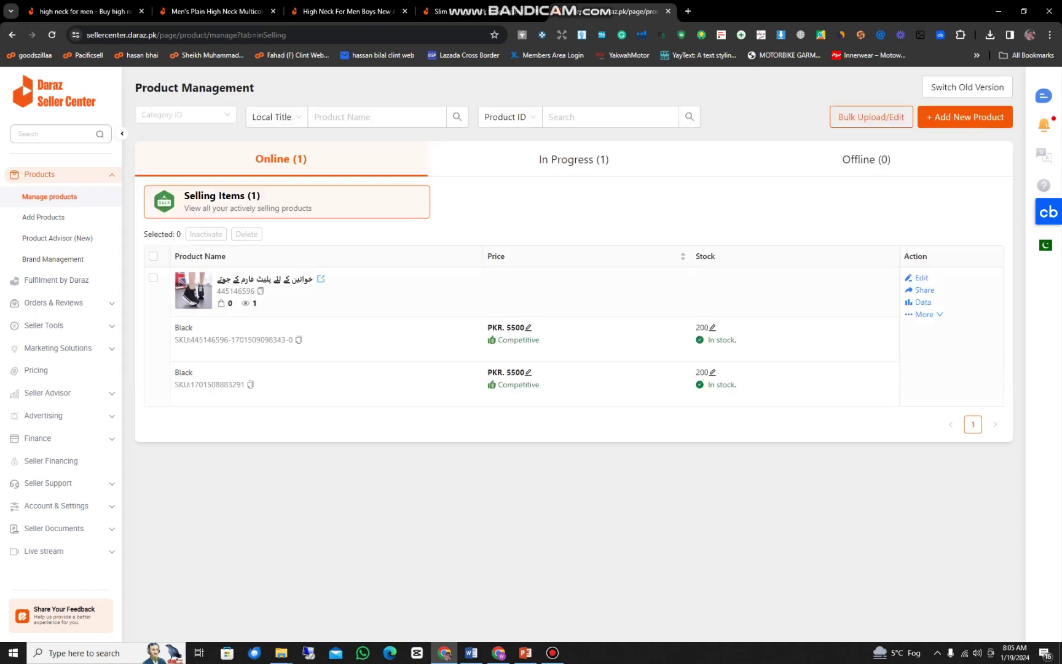
{"action": "left_click", "coordinate": [573, 159]}
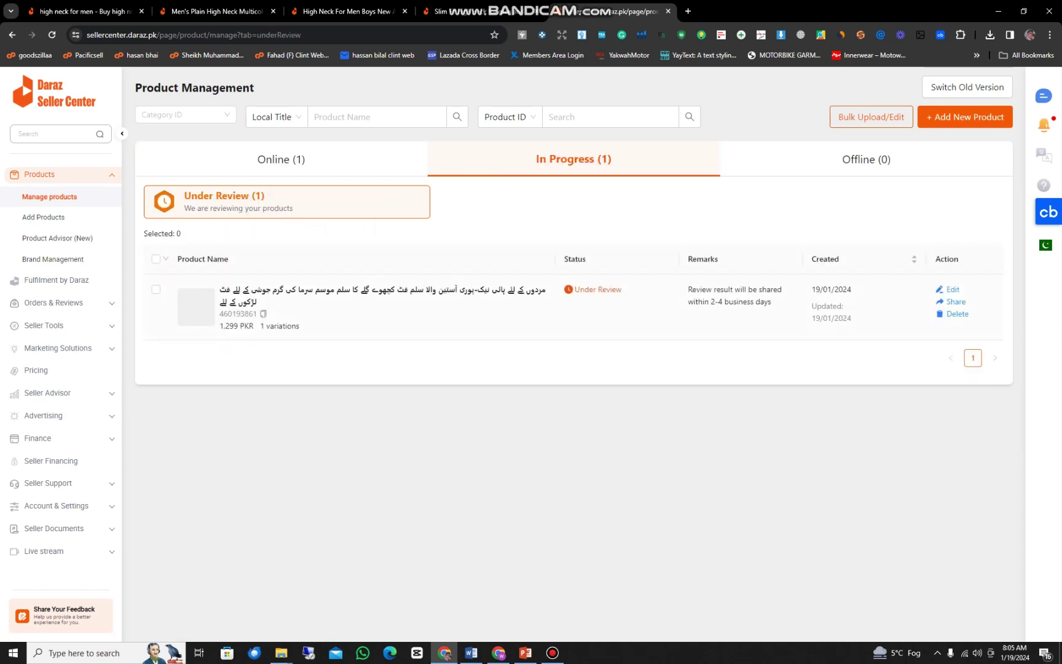
{"action": "left_click_drag", "start_coordinate": [574, 290], "coordinate": [623, 289]}
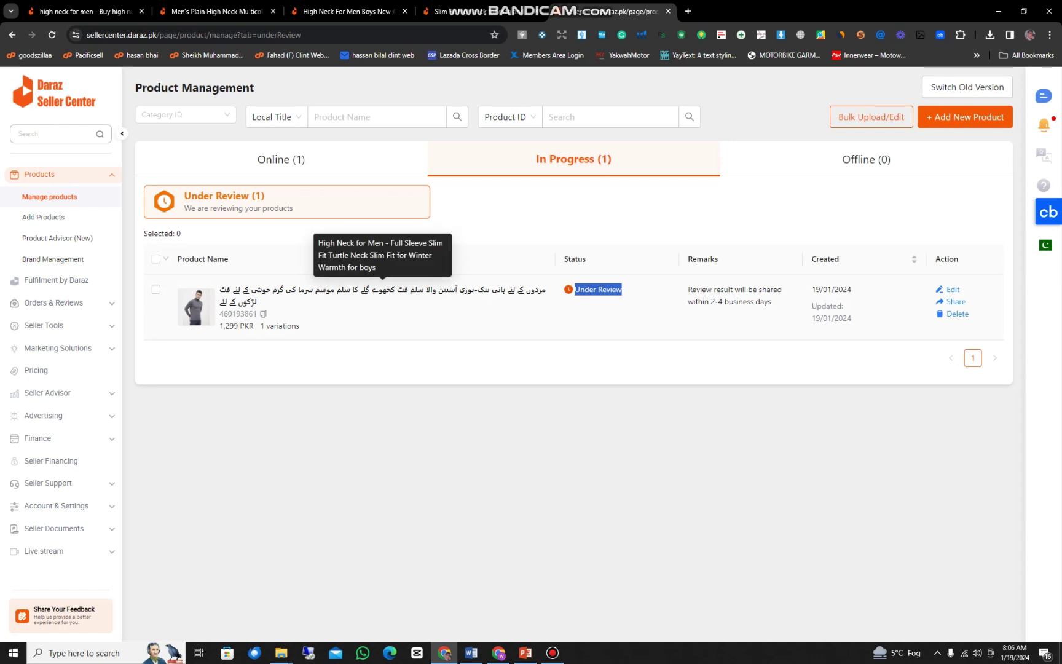
{"action": "left_click_drag", "start_coordinate": [692, 289], "coordinate": [772, 302]}
{"action": "left_click", "coordinate": [772, 302]}
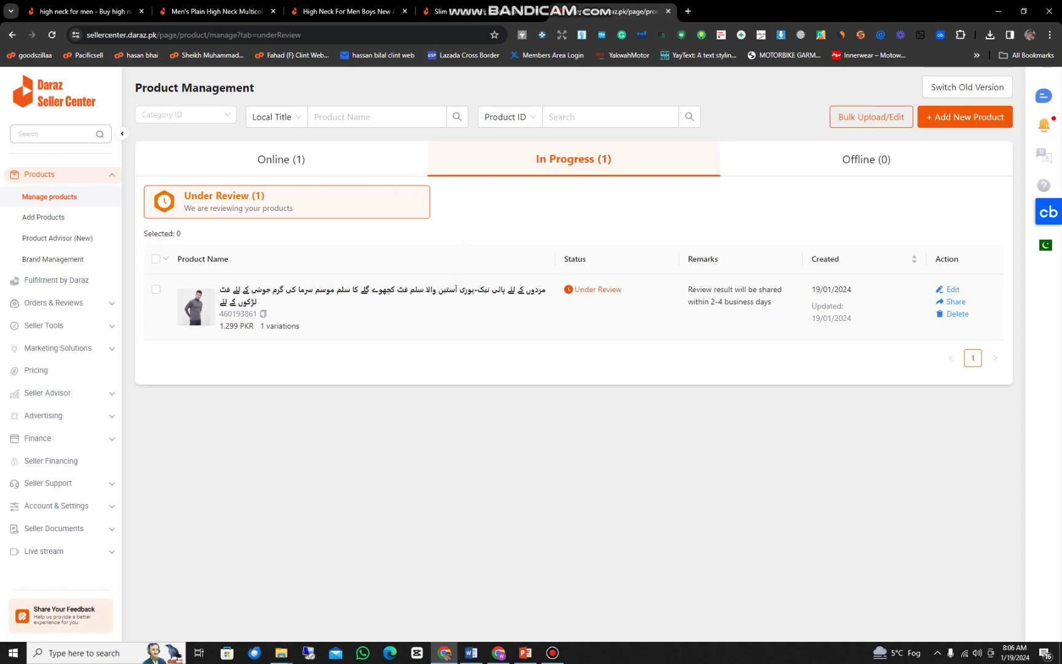
{"action": "left_click_drag", "start_coordinate": [688, 289], "coordinate": [772, 301]}
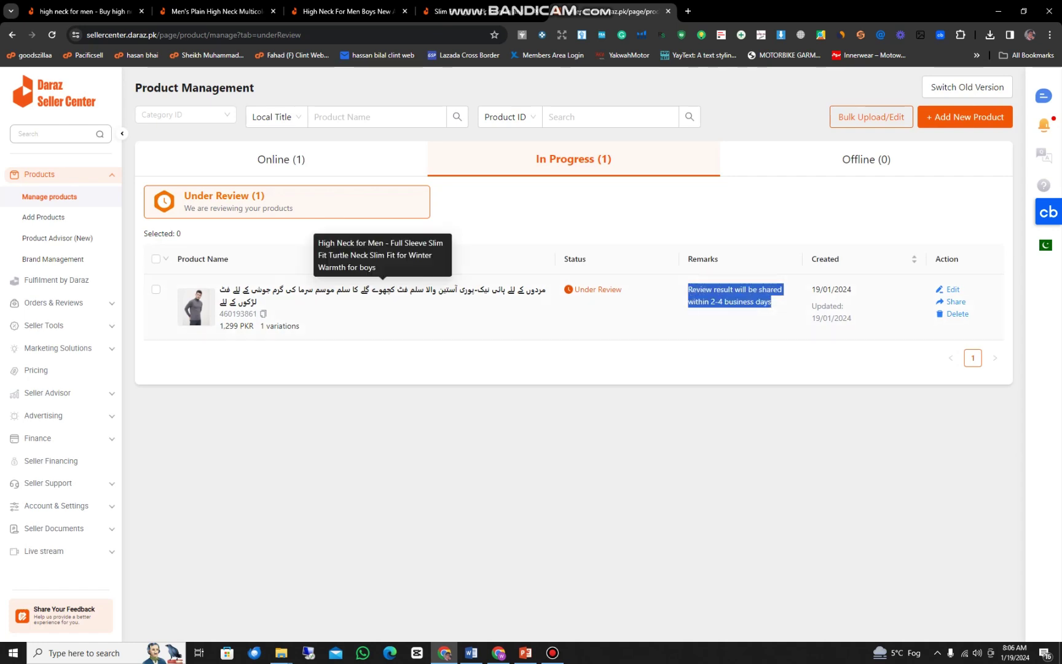
Examine the sale price, original price and discount on the BD Mall competitor's high neck product page.
{"action": "left_click", "coordinate": [337, 11]}
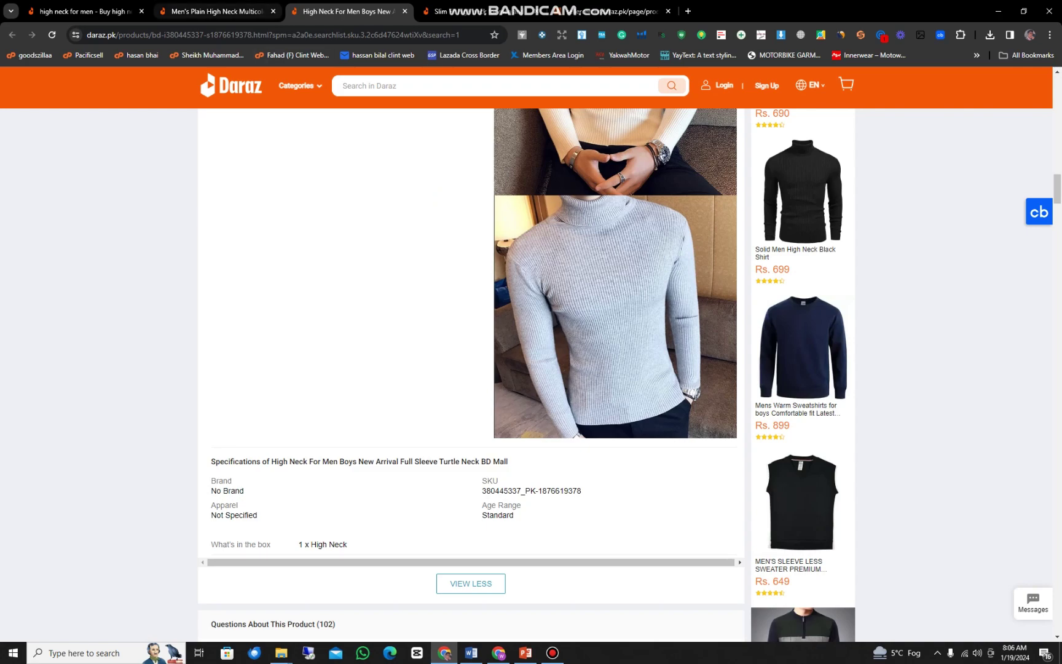
{"action": "scroll", "coordinate": [264, 235], "scroll_direction": "up", "scroll_amount": 17}
{"action": "scroll", "coordinate": [265, 235], "scroll_direction": "up", "scroll_amount": 15}
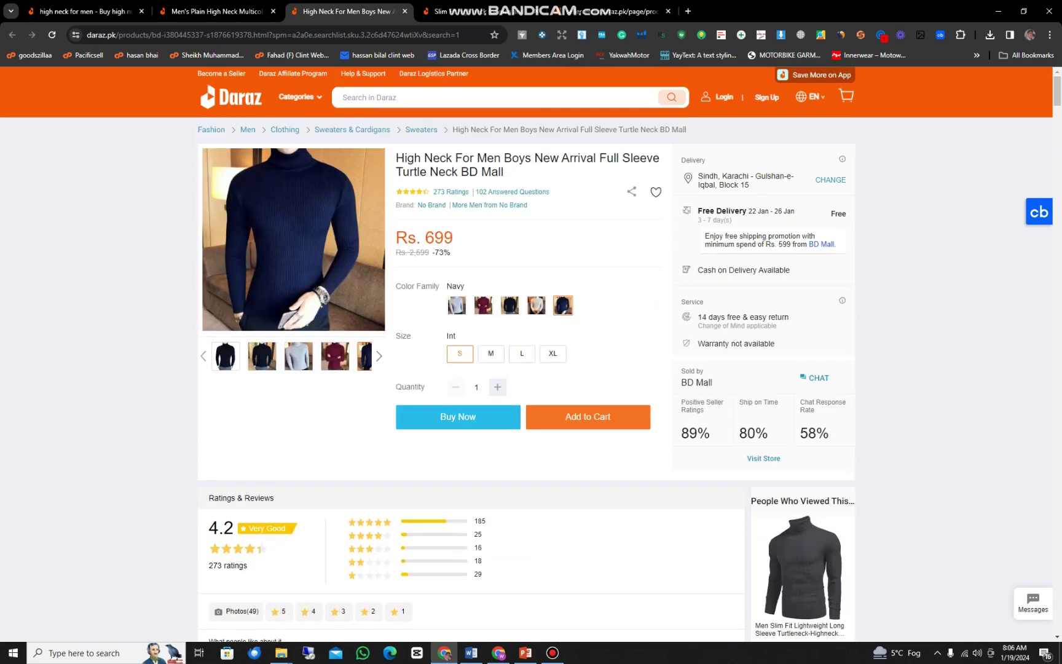
{"action": "left_click_drag", "start_coordinate": [396, 253], "coordinate": [429, 253]}
{"action": "mouse_move", "coordinate": [425, 237]}
{"action": "left_mouse_down"}
{"action": "mouse_move", "coordinate": [454, 252]}
{"action": "mouse_move", "coordinate": [403, 253]}
{"action": "mouse_move", "coordinate": [438, 252]}
{"action": "left_mouse_up"}
{"action": "left_click", "coordinate": [453, 252]}
{"action": "left_click_drag", "start_coordinate": [424, 238], "coordinate": [453, 252]}
{"action": "left_click", "coordinate": [454, 253]}
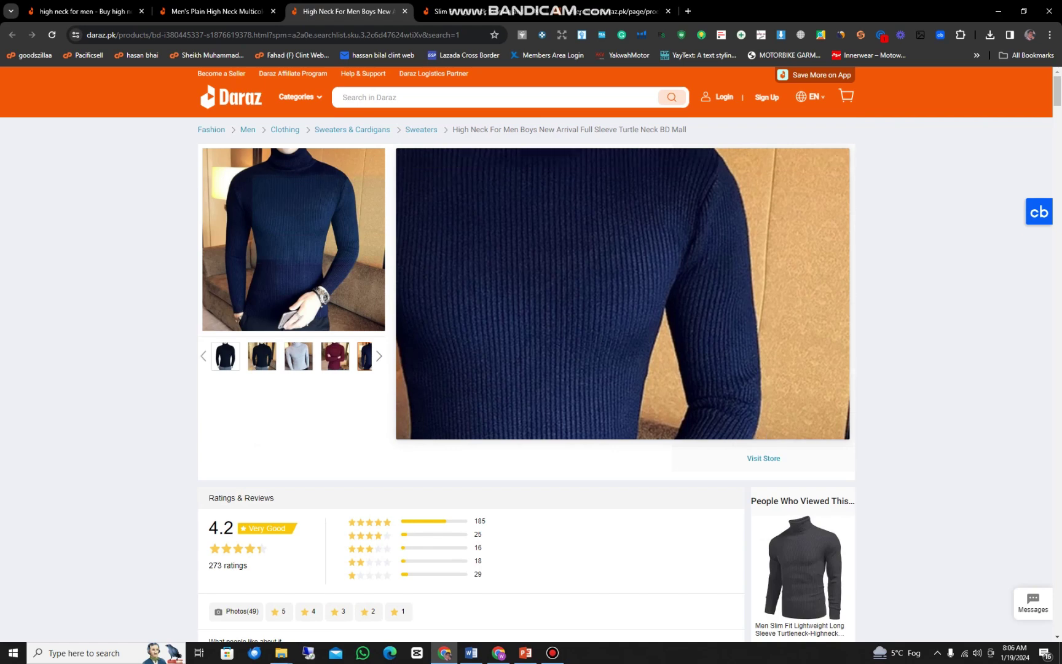
Return to the Seller Center home page and switch to the PowerPoint presentation on creating listings.
{"action": "key", "text": "ctrl+Tab"}
{"action": "key", "text": "ctrl+Tab"}
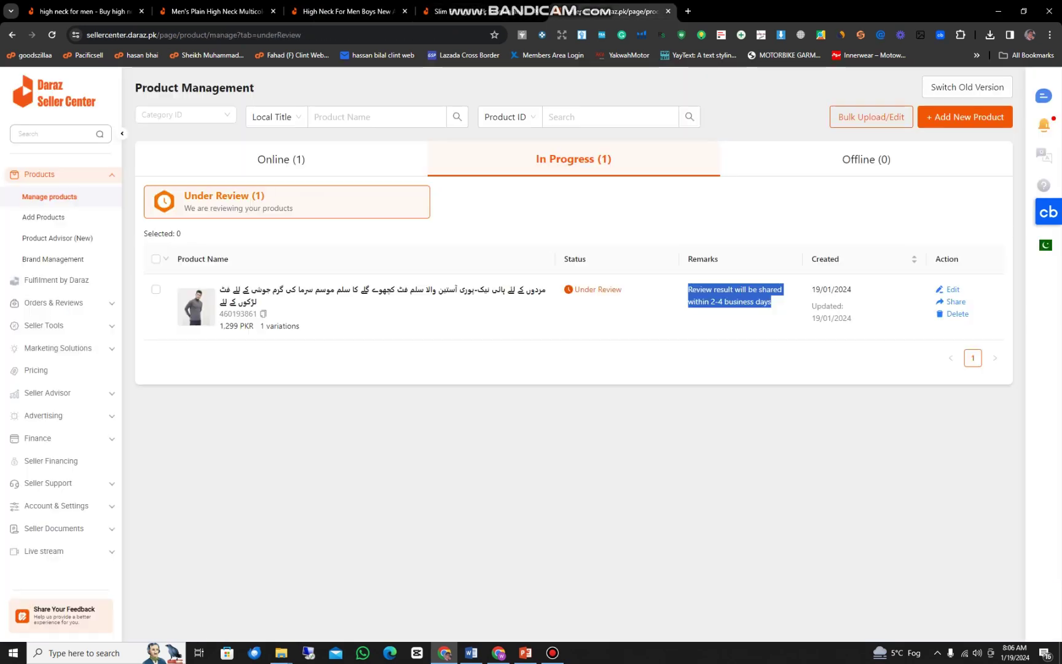
{"action": "left_click", "coordinate": [348, 11]}
{"action": "left_click", "coordinate": [621, 12]}
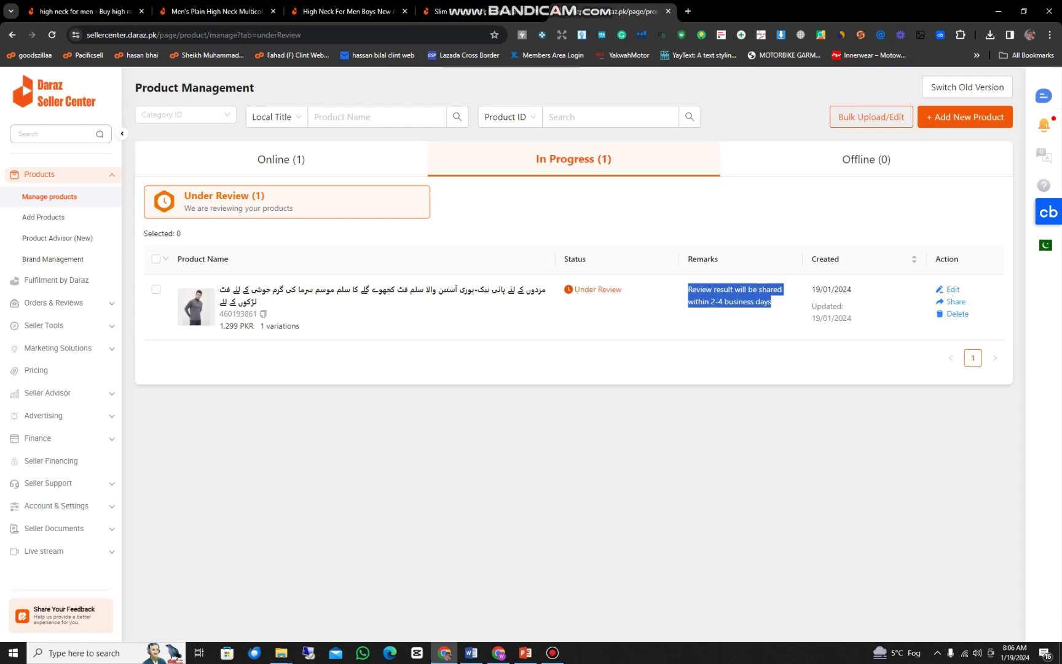
{"action": "left_click", "coordinate": [54, 92]}
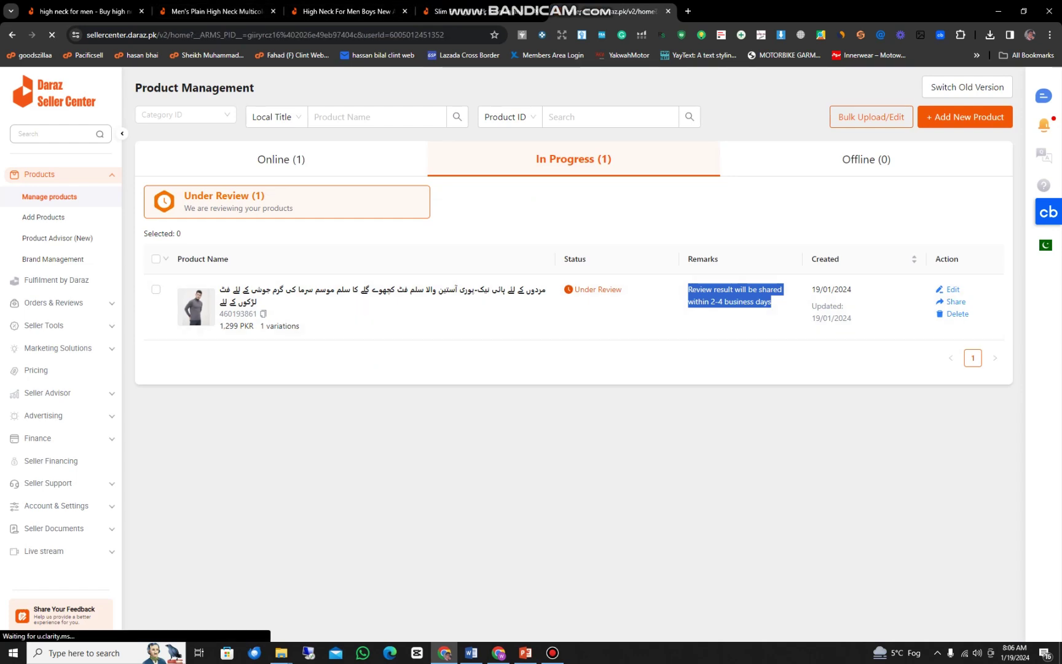
{"action": "left_click", "coordinate": [525, 653]}
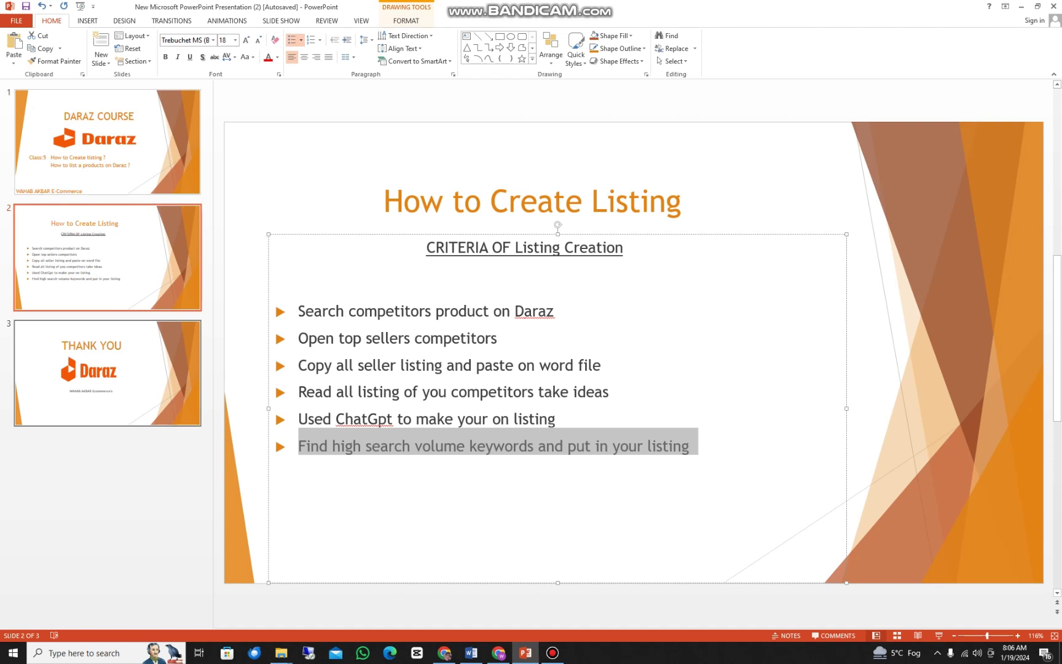